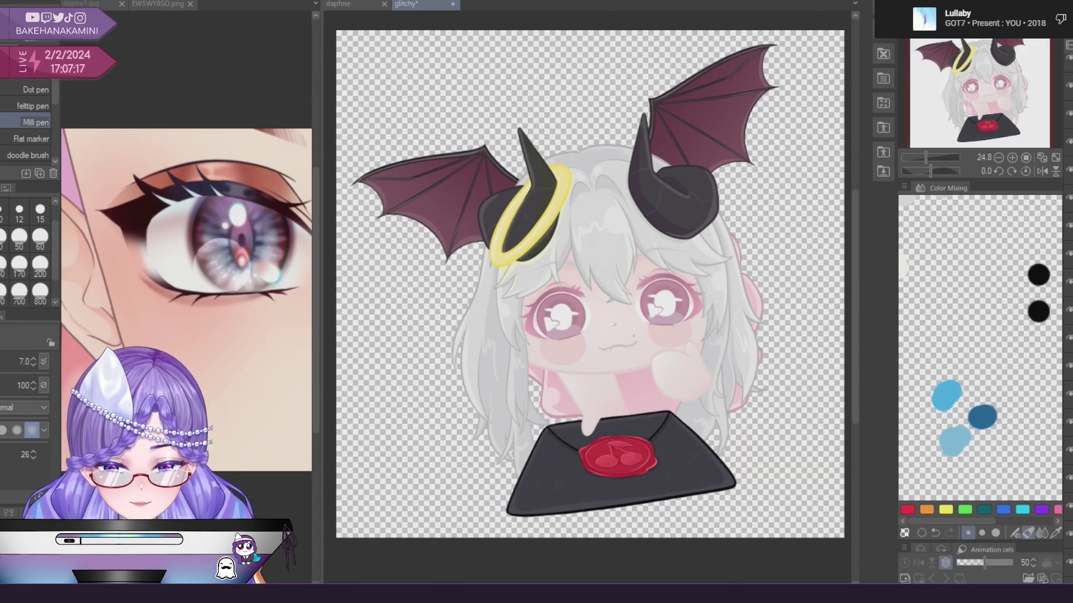
Switch to the daphne drawing and select the layers that hold the eye colouring.
{"action": "left_click", "coordinate": [352, 7]}
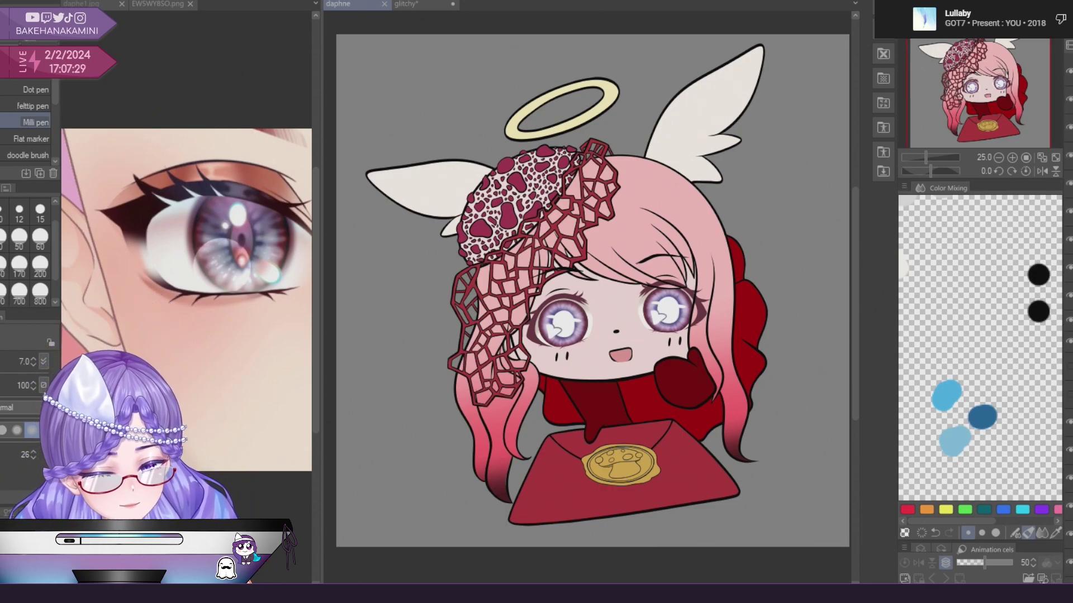
{"action": "left_click", "coordinate": [1068, 341]}
{"action": "left_click", "coordinate": [1068, 341]}
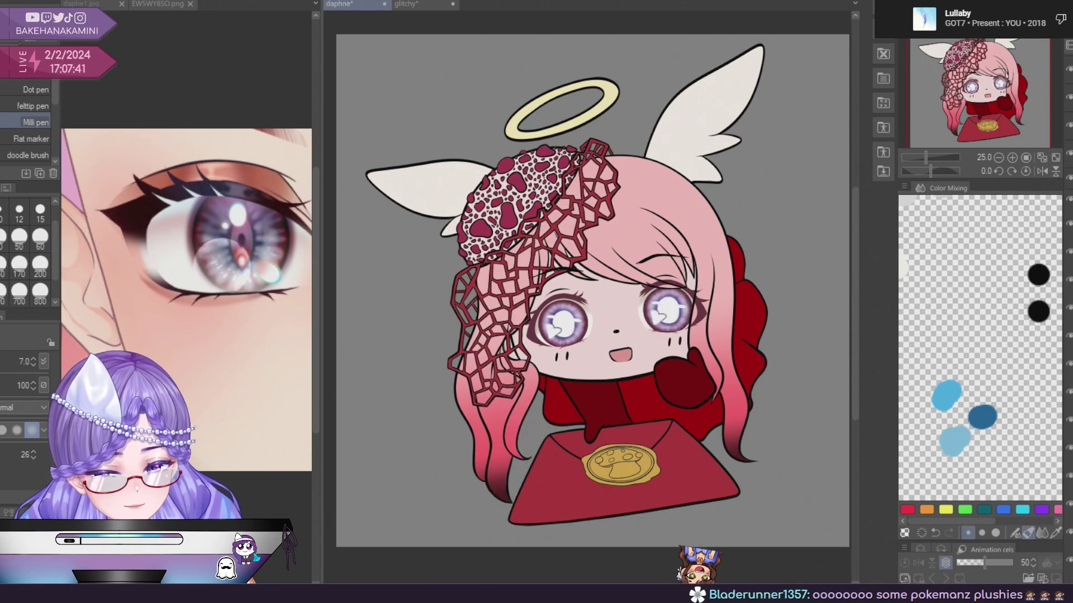
{"action": "right_click", "coordinate": [1028, 173]}
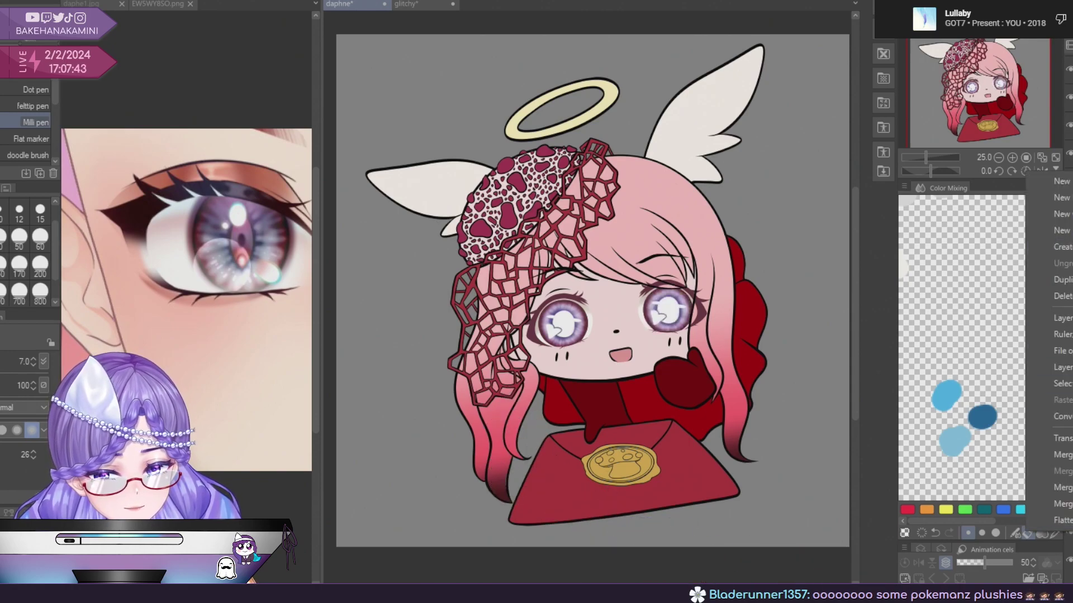
{"action": "key", "text": "Escape"}
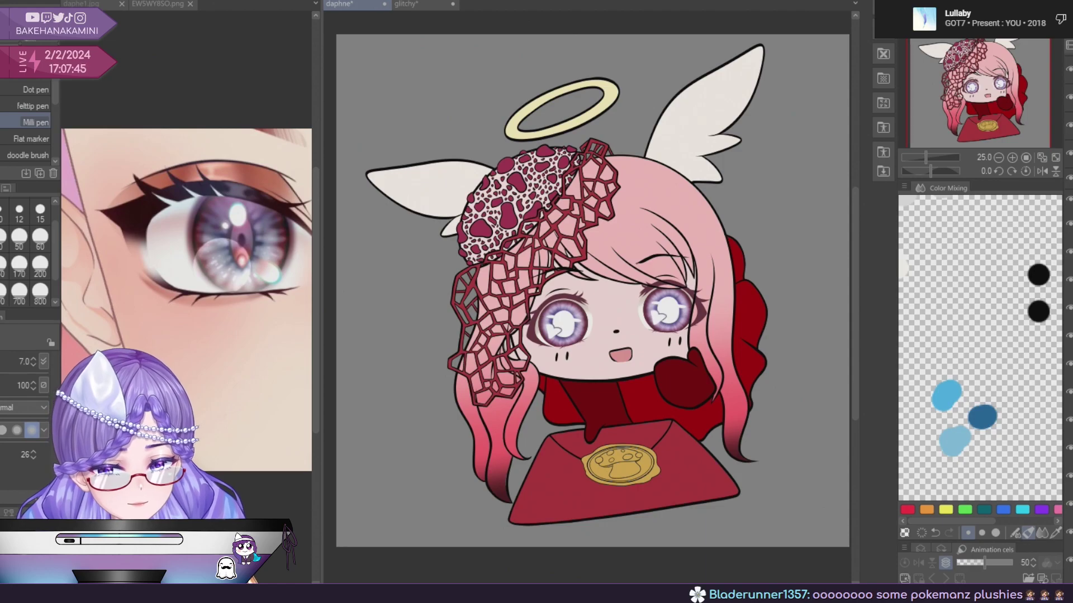
{"action": "right_click", "coordinate": [1064, 216]}
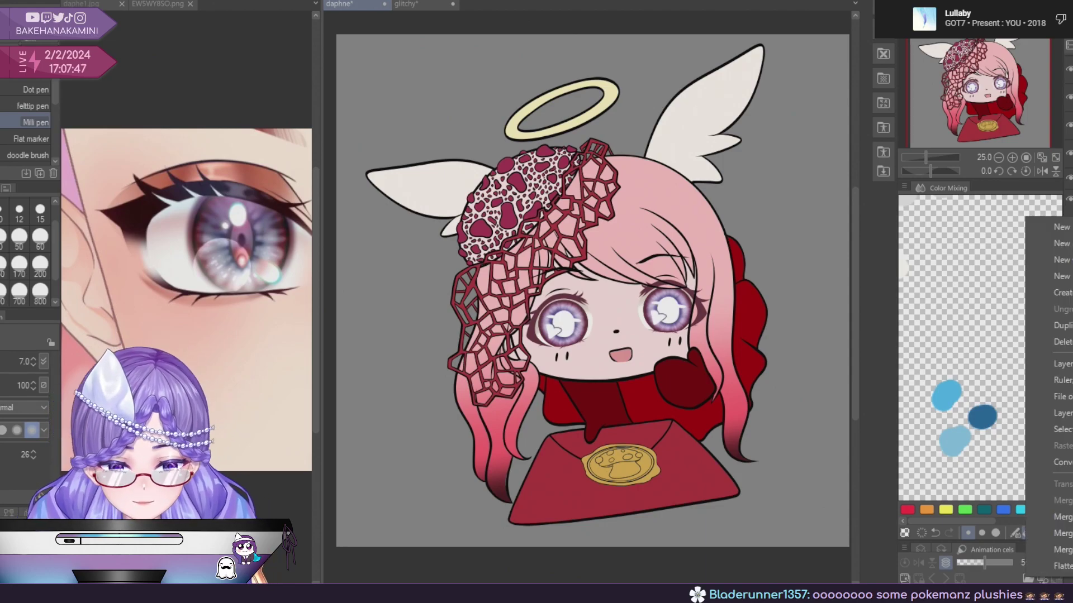
{"action": "left_click", "coordinate": [1048, 293]}
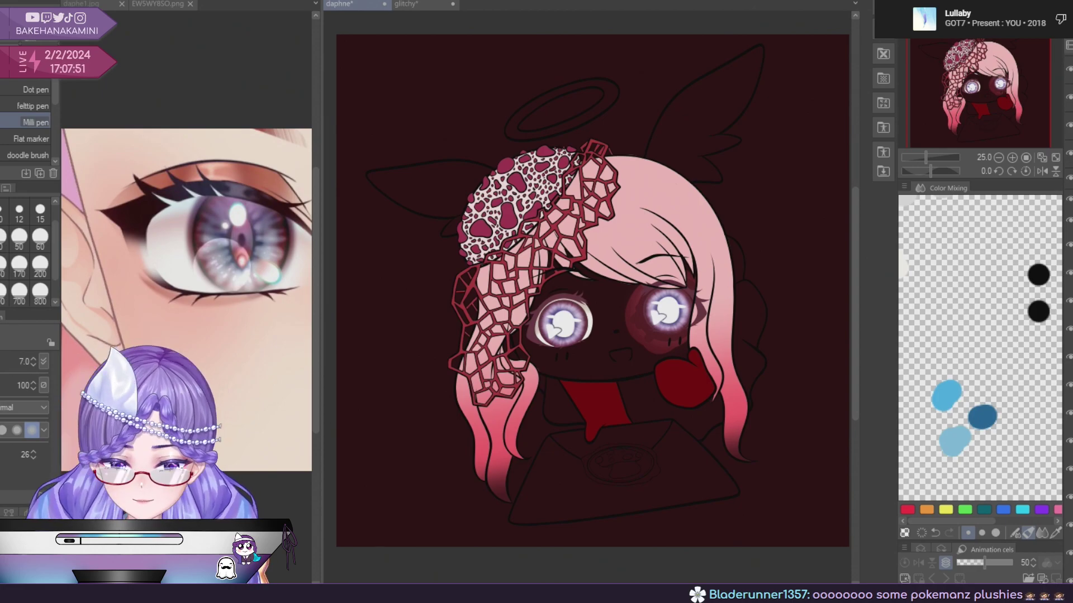
{"action": "key", "text": "ctrl+z"}
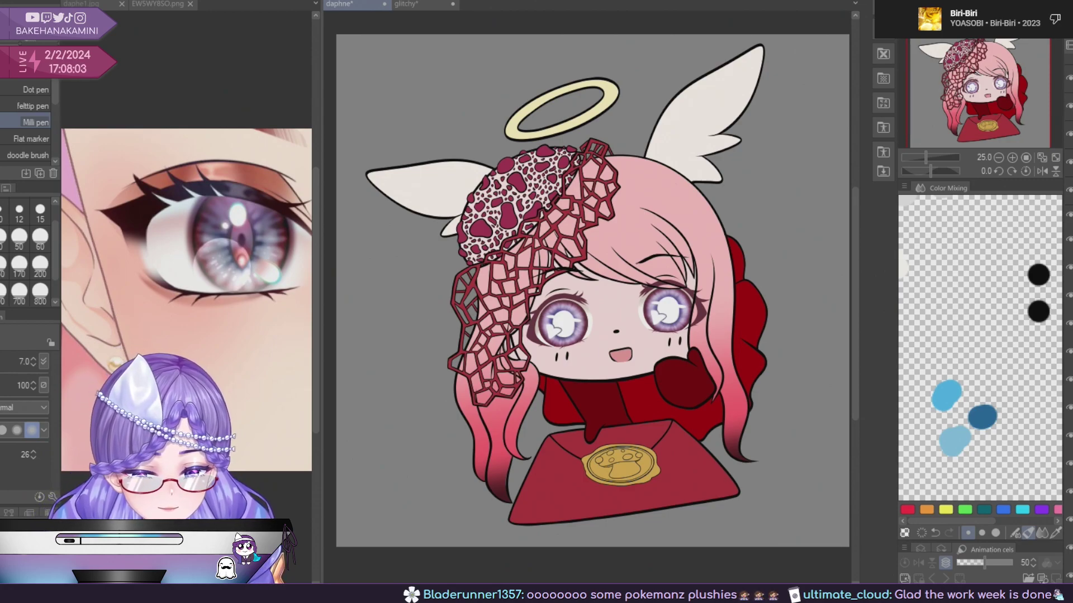
Remove the purple iris colouring from both of the character's eyes in the daphne drawing.
{"action": "right_click", "coordinate": [1064, 520]}
{"action": "left_click", "coordinate": [1048, 235]}
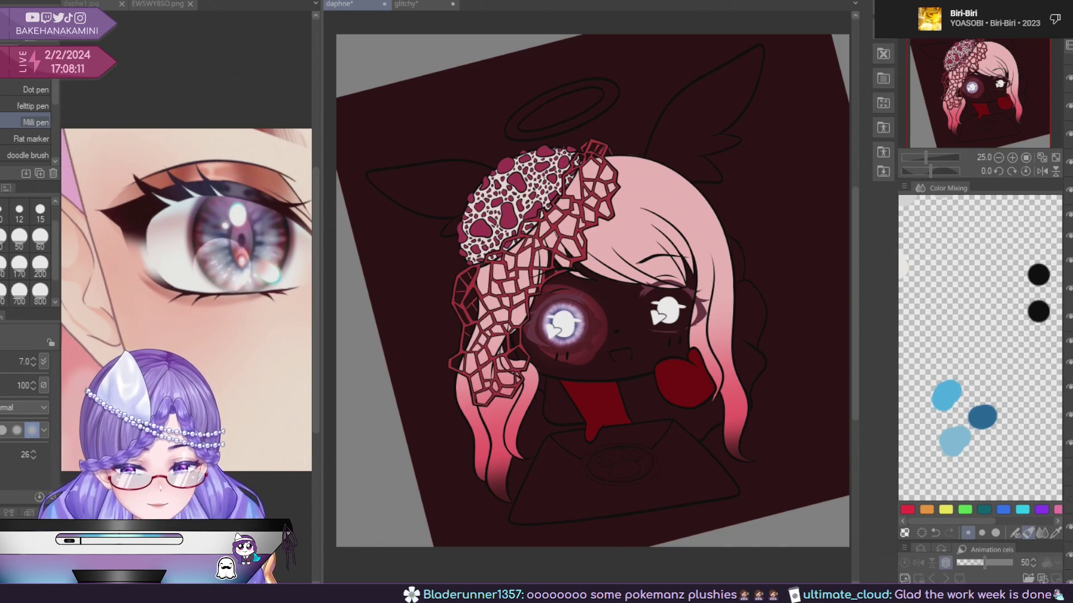
{"action": "left_click", "coordinate": [1069, 236]}
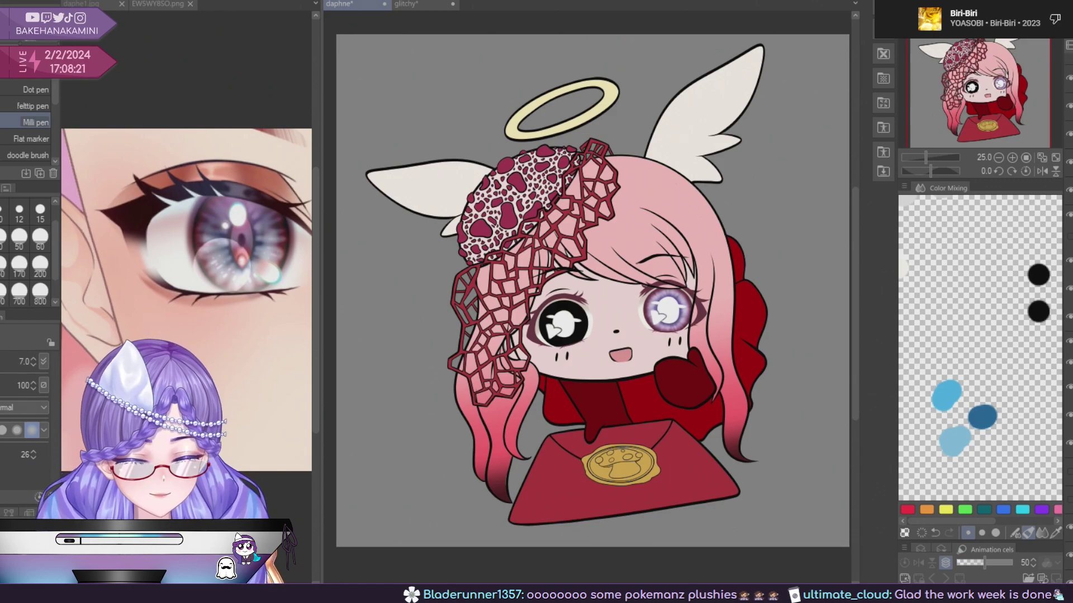
{"action": "left_click", "coordinate": [1069, 348]}
{"action": "left_click", "coordinate": [1069, 348]}
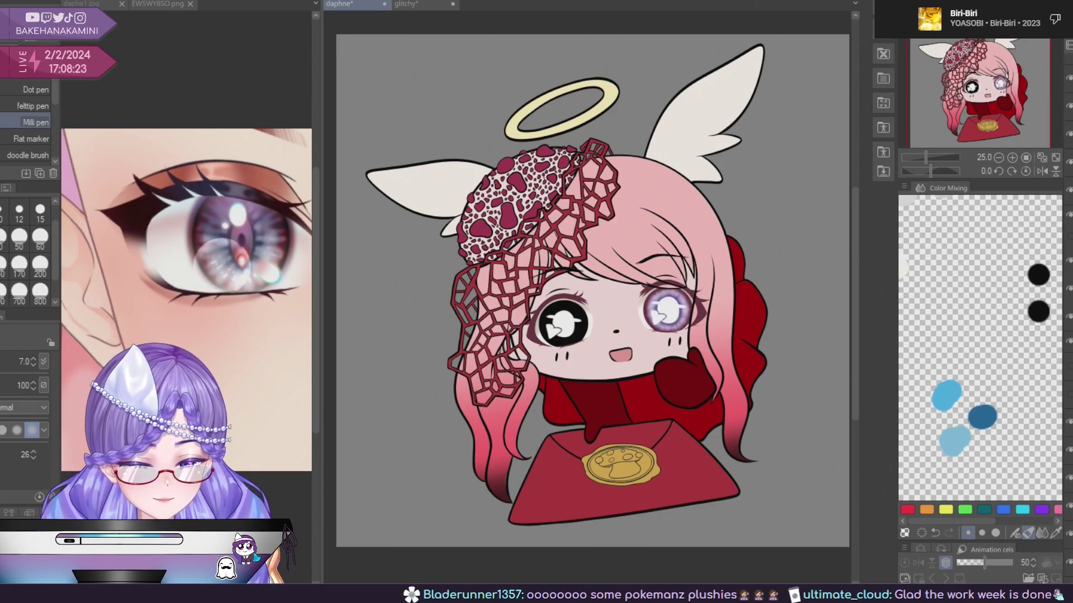
{"action": "left_click", "coordinate": [1068, 362]}
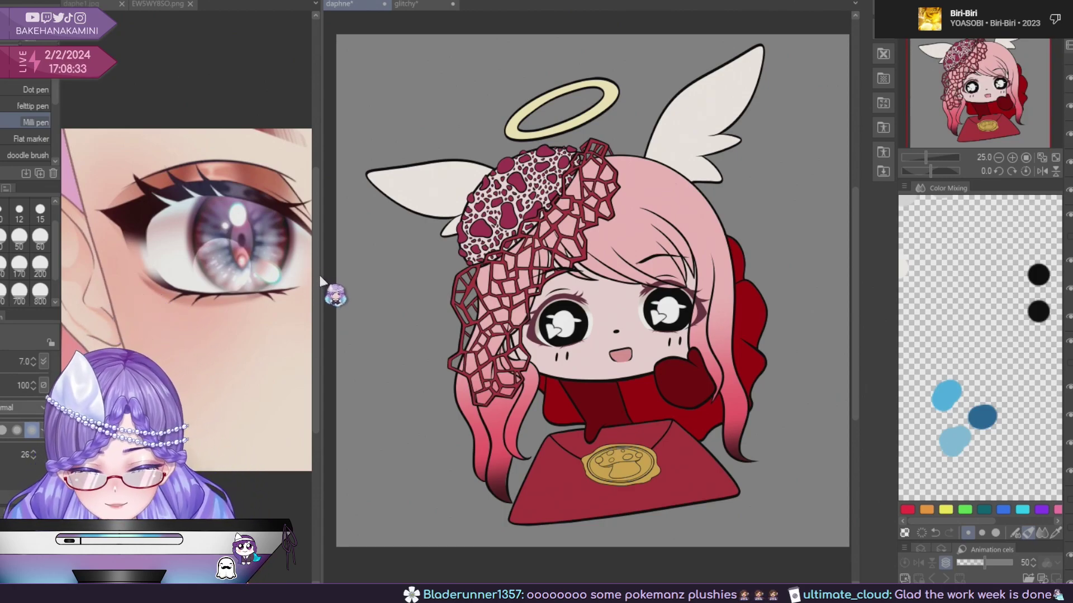
Examine the eye in the reference image and compare the daphne drawing with the glitchy drawing.
{"action": "left_click", "coordinate": [314, 295]}
{"action": "left_click_drag", "start_coordinate": [315, 294], "coordinate": [271, 390]}
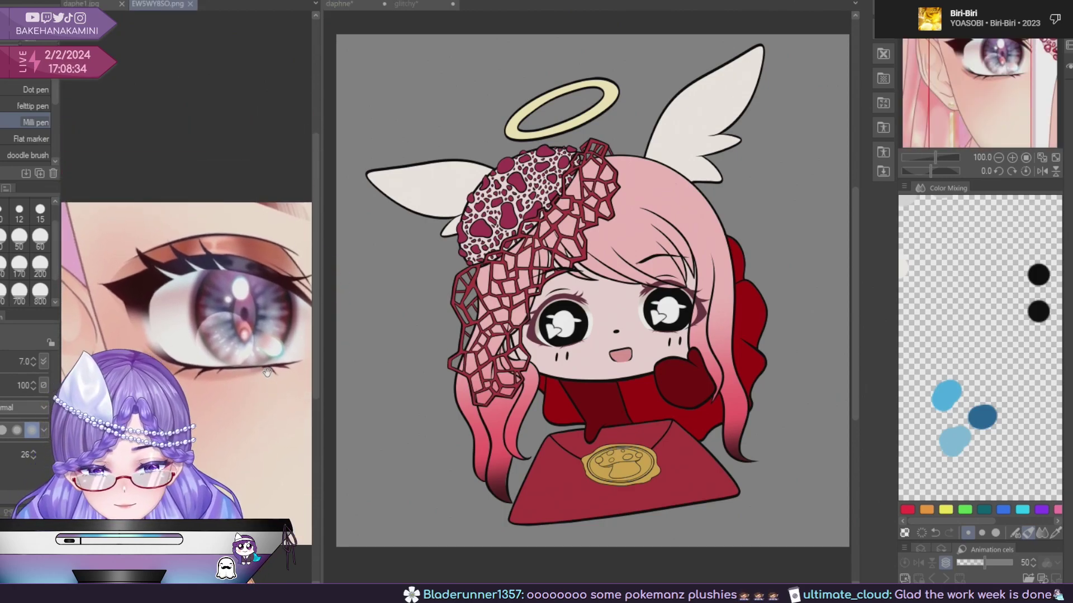
{"action": "left_click", "coordinate": [367, 5]}
{"action": "left_click", "coordinate": [441, 4]}
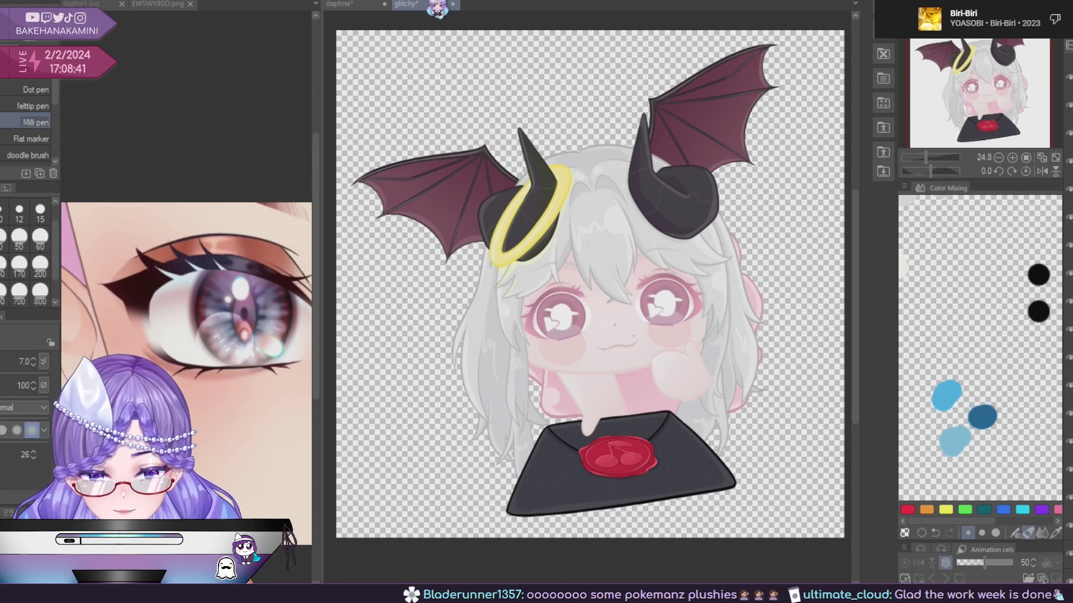
{"action": "left_click", "coordinate": [360, 6]}
{"action": "scroll", "coordinate": [273, 300], "scroll_direction": "up", "scroll_amount": 3}
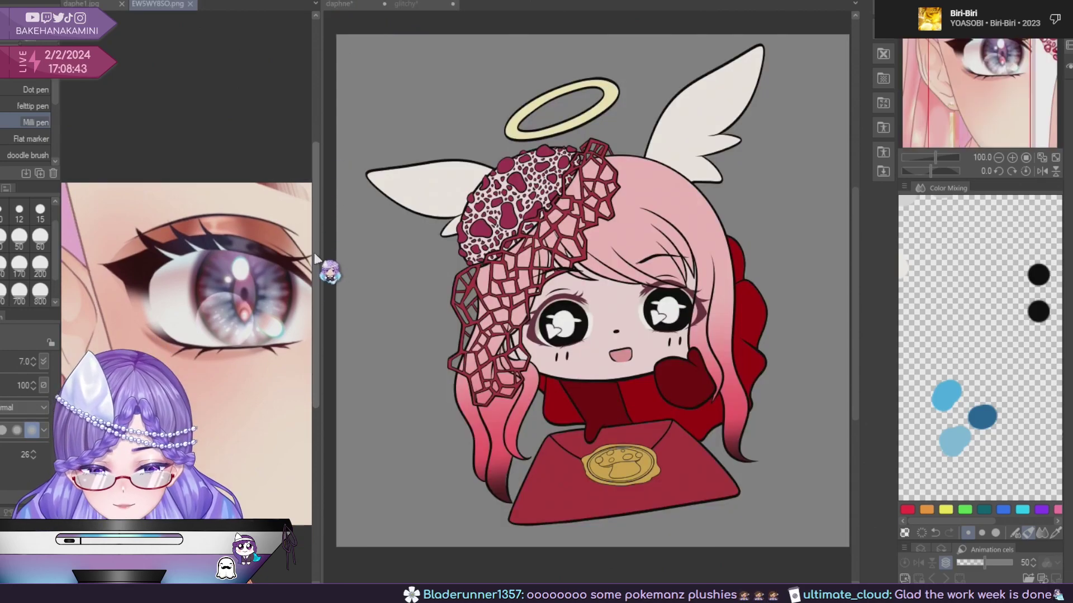
Sample a dark reddish brown from the reference eye and fill the right-hand iris with it using the Milli pen at size 60.
{"action": "scroll", "coordinate": [273, 300], "scroll_direction": "up", "scroll_amount": 2}
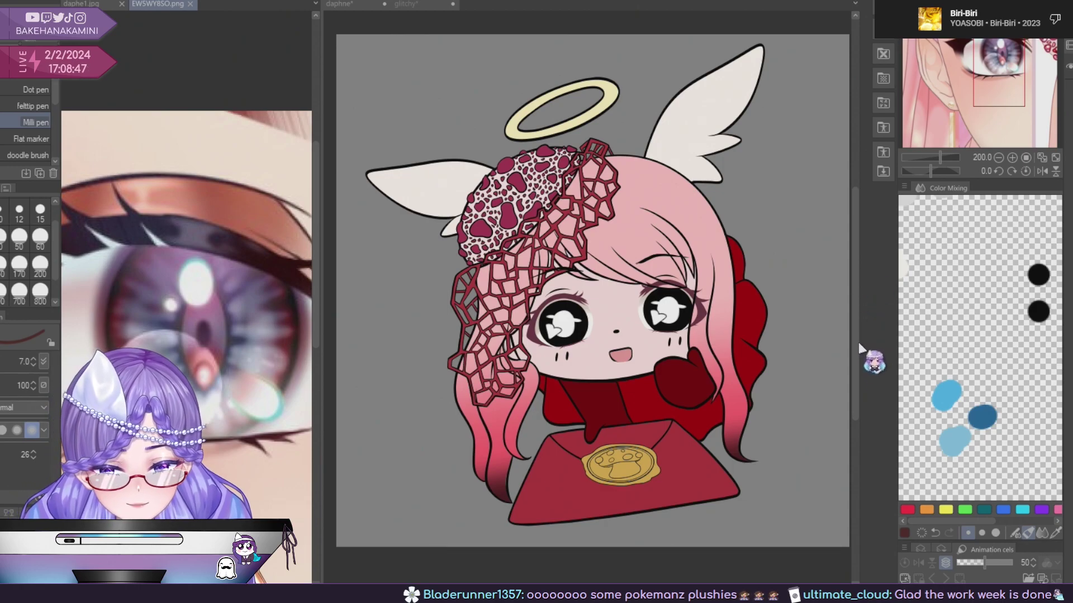
{"action": "left_click", "coordinate": [859, 443]}
{"action": "left_click", "coordinate": [856, 441]}
{"action": "left_click_drag", "start_coordinate": [857, 445], "coordinate": [856, 317]}
{"action": "left_click_drag", "start_coordinate": [681, 247], "coordinate": [612, 307]}
{"action": "scroll", "coordinate": [609, 267], "scroll_direction": "up", "scroll_amount": 2}
{"action": "mouse_move", "coordinate": [609, 268]}
{"action": "left_mouse_down"}
{"action": "mouse_move", "coordinate": [615, 282]}
{"action": "mouse_move", "coordinate": [639, 259]}
{"action": "left_mouse_up"}
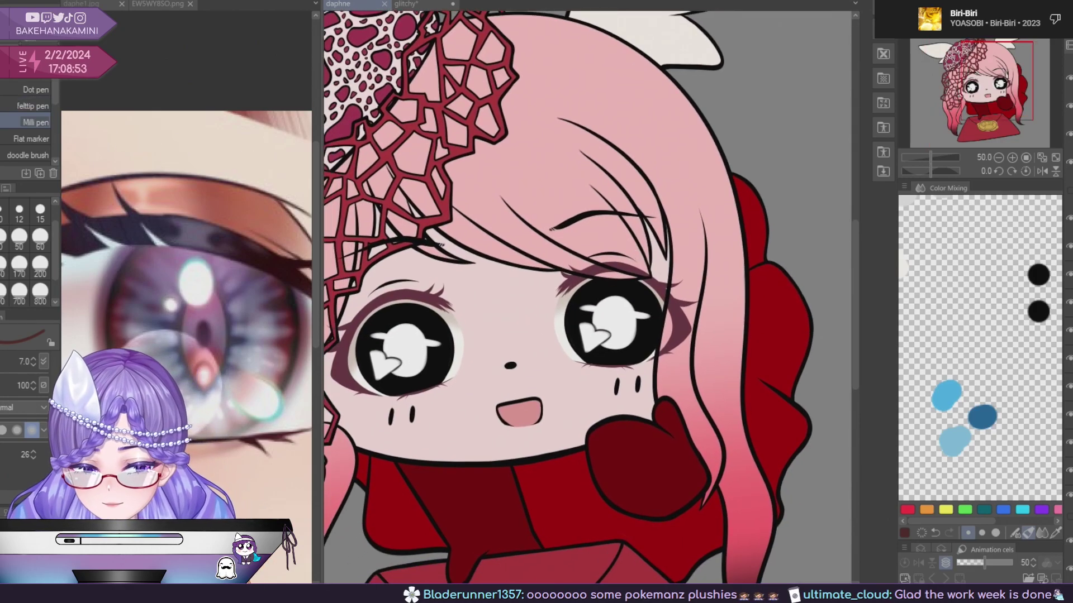
{"action": "left_click", "coordinate": [39, 237]}
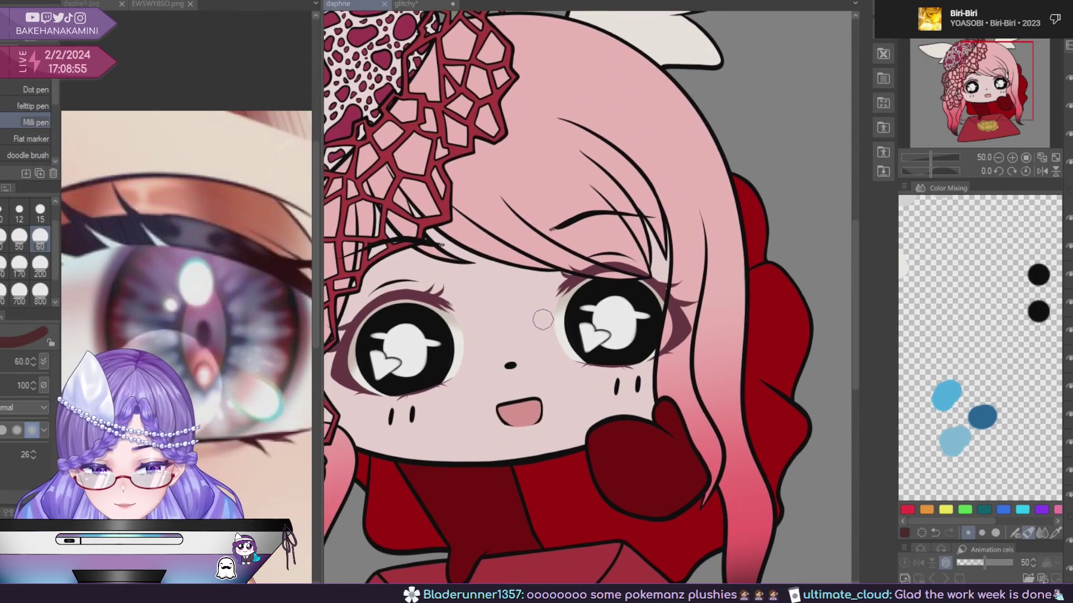
{"action": "mouse_move", "coordinate": [623, 291]}
{"action": "left_mouse_down"}
{"action": "mouse_move", "coordinate": [560, 318]}
{"action": "mouse_move", "coordinate": [578, 302]}
{"action": "mouse_move", "coordinate": [576, 336]}
{"action": "mouse_move", "coordinate": [648, 315]}
{"action": "mouse_move", "coordinate": [609, 358]}
{"action": "mouse_move", "coordinate": [656, 341]}
{"action": "mouse_move", "coordinate": [648, 330]}
{"action": "left_mouse_up"}
{"action": "scroll", "coordinate": [648, 330], "scroll_direction": "up", "scroll_amount": 2}
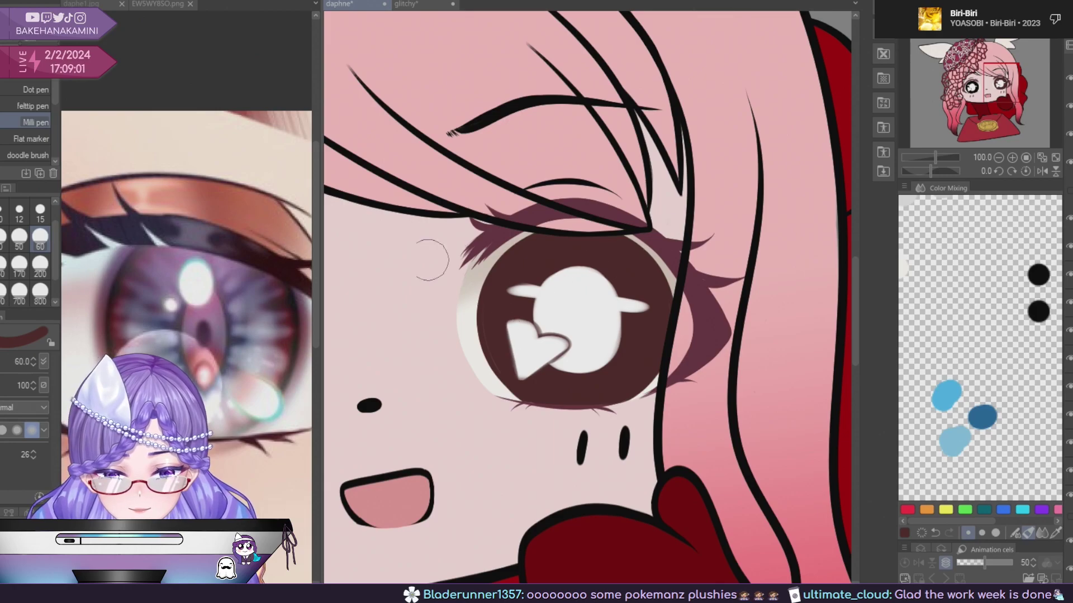
Set the Milli pen size to 200 and sample a muted lavender from the iris in the reference image.
{"action": "left_click", "coordinate": [41, 264]}
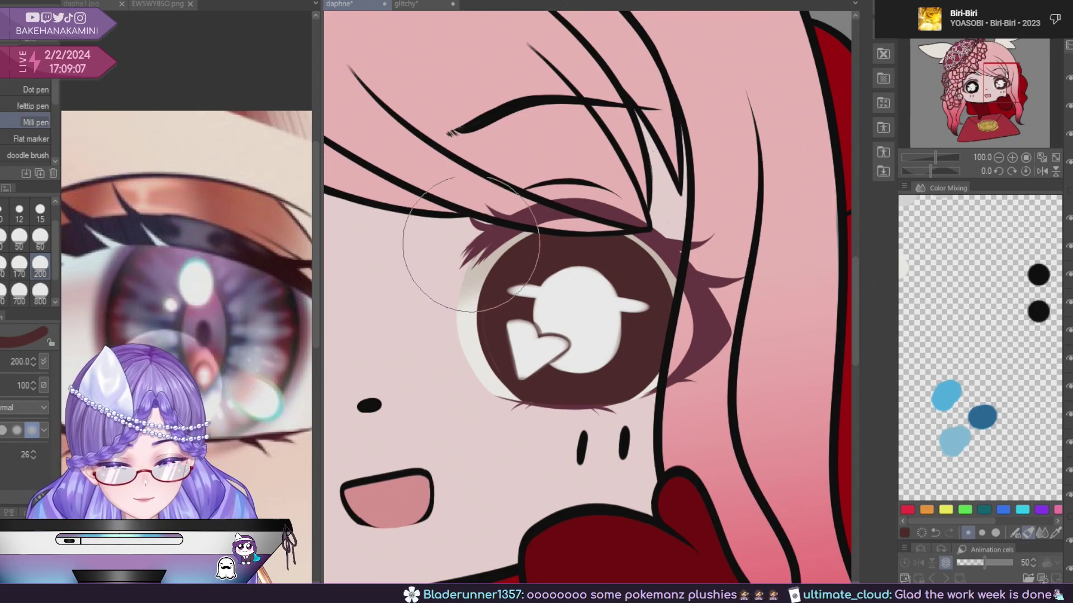
{"action": "mouse_move", "coordinate": [663, 220]}
{"action": "left_mouse_down"}
{"action": "mouse_move", "coordinate": [653, 241]}
{"action": "mouse_move", "coordinate": [652, 218]}
{"action": "left_mouse_up"}
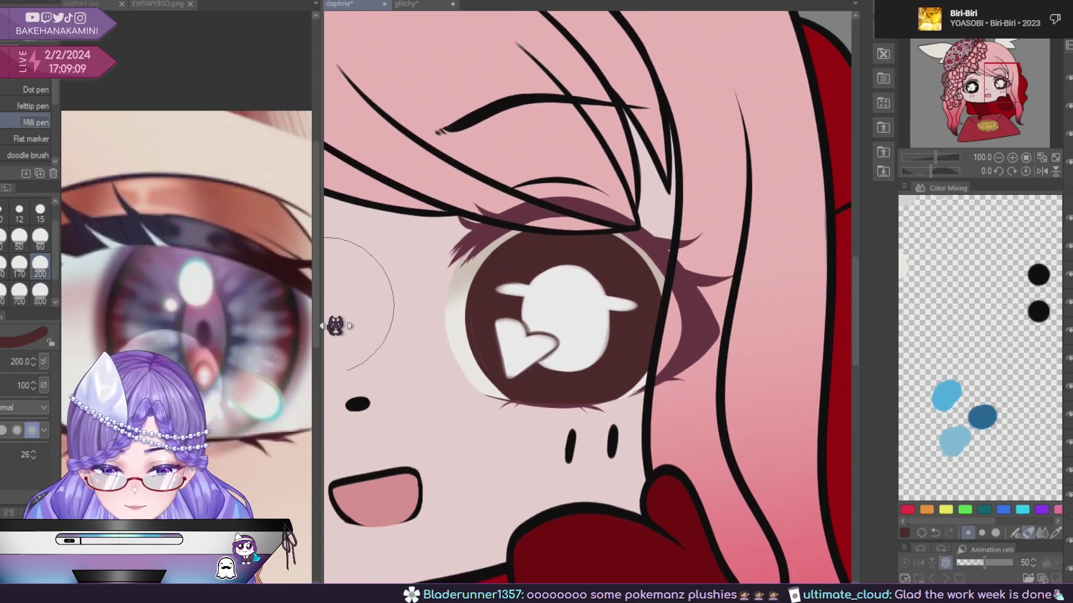
{"action": "left_click", "coordinate": [263, 351]}
{"action": "left_click", "coordinate": [248, 323], "text": "alt"}
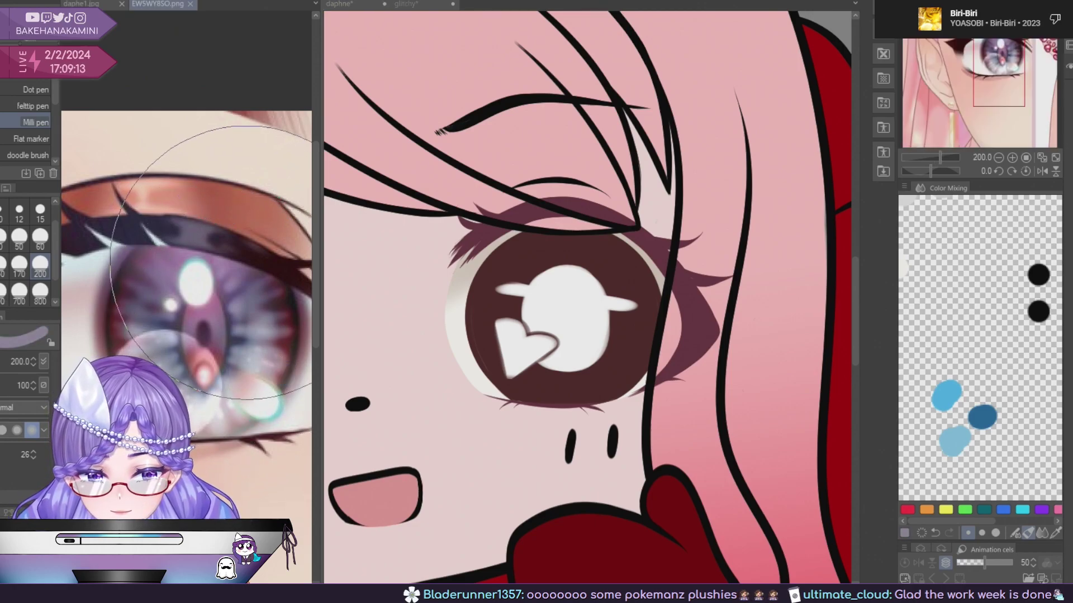
{"action": "left_click", "coordinate": [33, 68]}
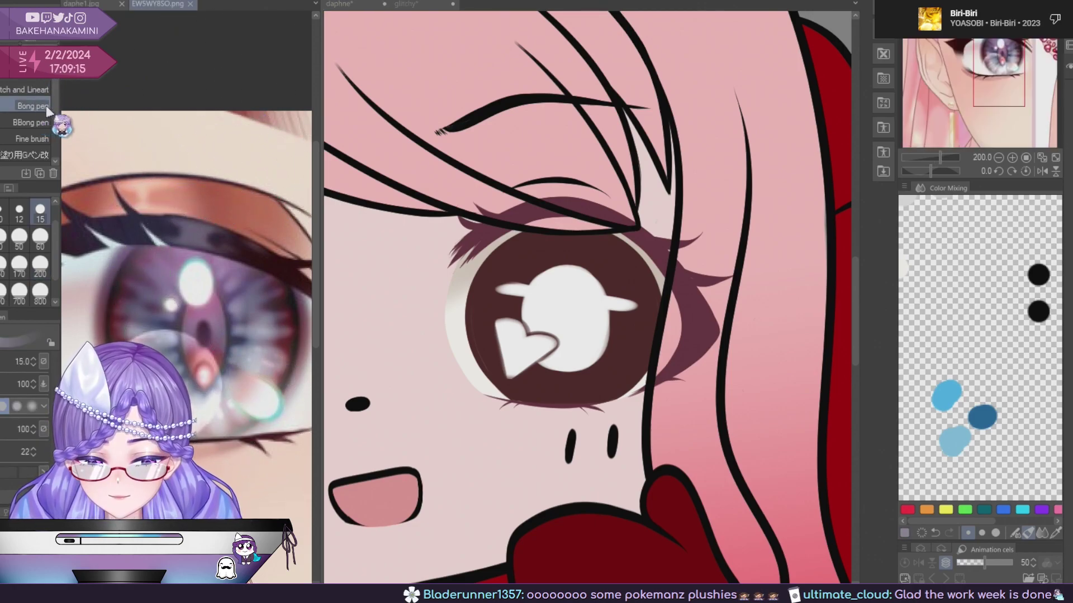
{"action": "left_click_drag", "start_coordinate": [856, 311], "coordinate": [856, 312]}
Try a lavender arc across the lower part of the right-hand iris with the Milli pen at size 200.
{"action": "key", "text": "p"}
{"action": "left_click_drag", "start_coordinate": [585, 413], "coordinate": [569, 395]}
{"action": "scroll", "coordinate": [614, 455], "scroll_direction": "down", "scroll_amount": 5}
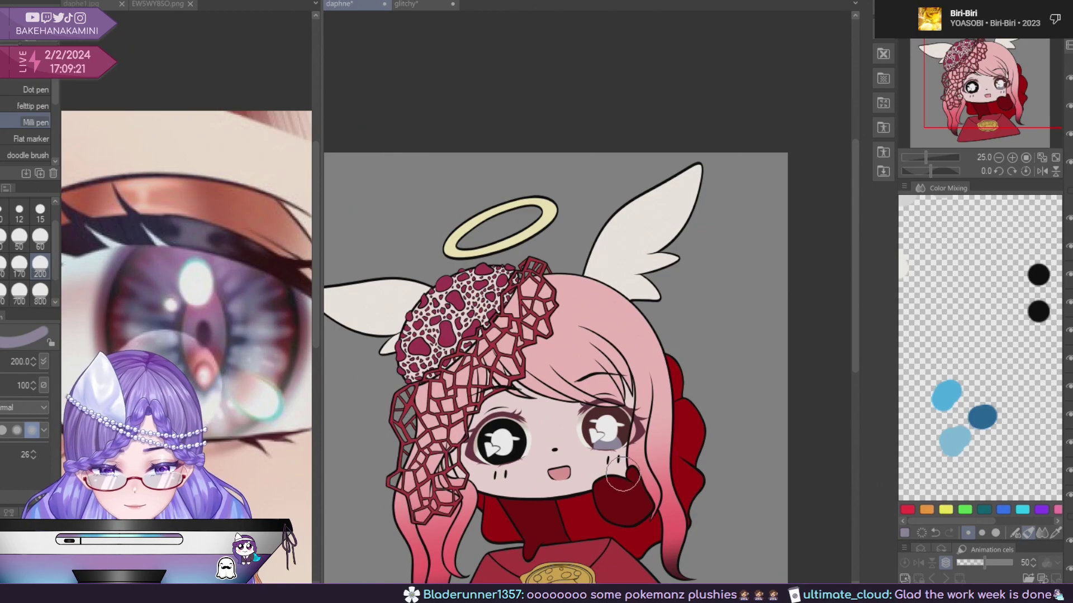
{"action": "scroll", "coordinate": [605, 447], "scroll_direction": "up", "scroll_amount": 4}
{"action": "key", "text": "ctrl+z"}
{"action": "scroll", "coordinate": [604, 430], "scroll_direction": "down", "scroll_amount": 6}
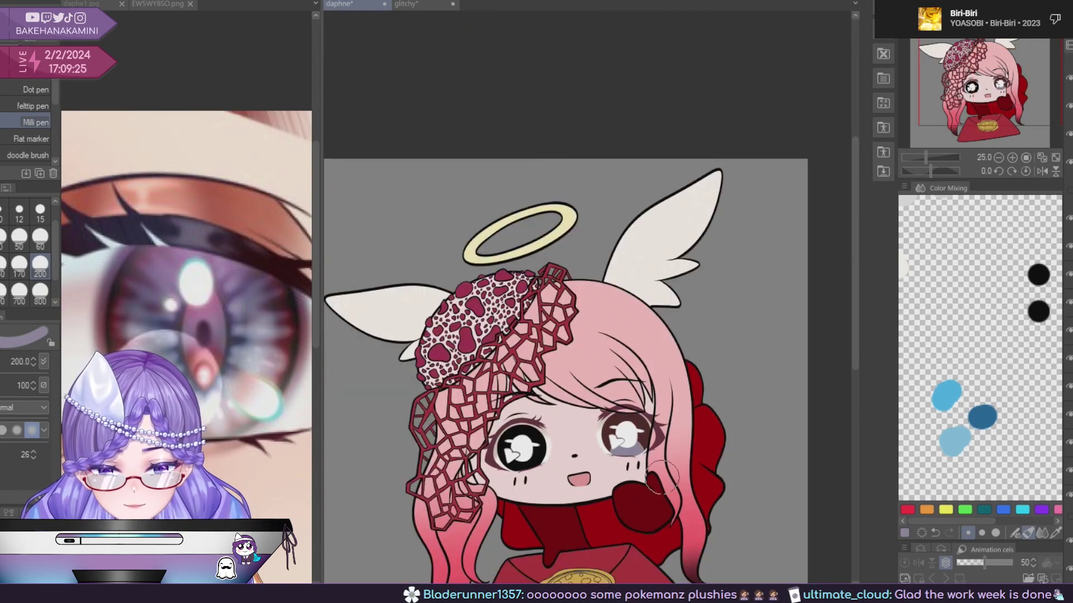
Paint a lavender arc across the bottom of the right-hand iris with the Milli pen at size 300 and save the drawing.
{"action": "scroll", "coordinate": [656, 475], "scroll_direction": "up", "scroll_amount": 4}
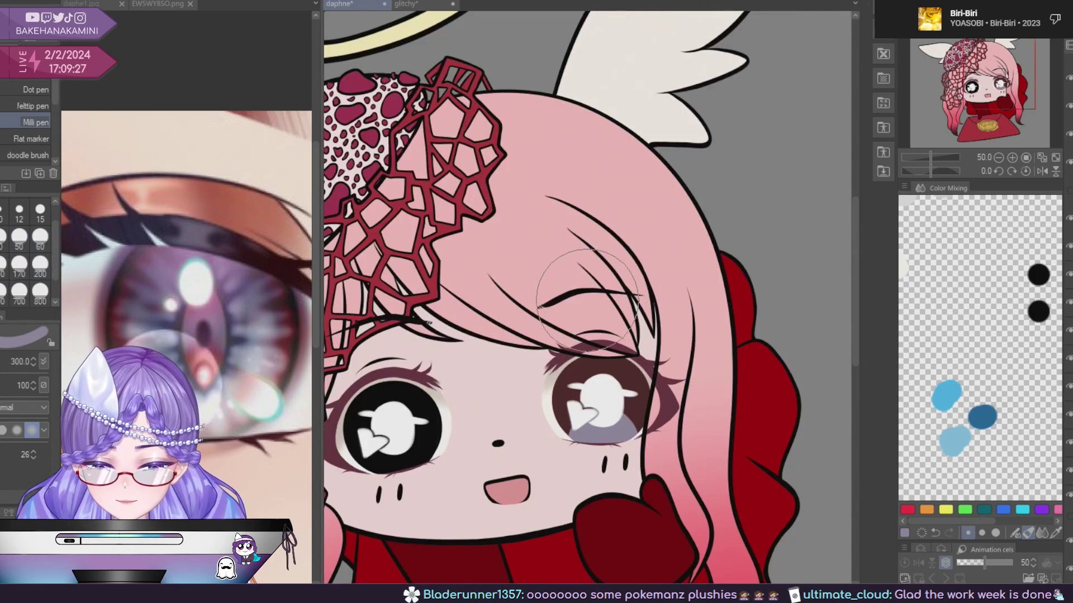
{"action": "left_click_drag", "start_coordinate": [619, 307], "coordinate": [633, 249]}
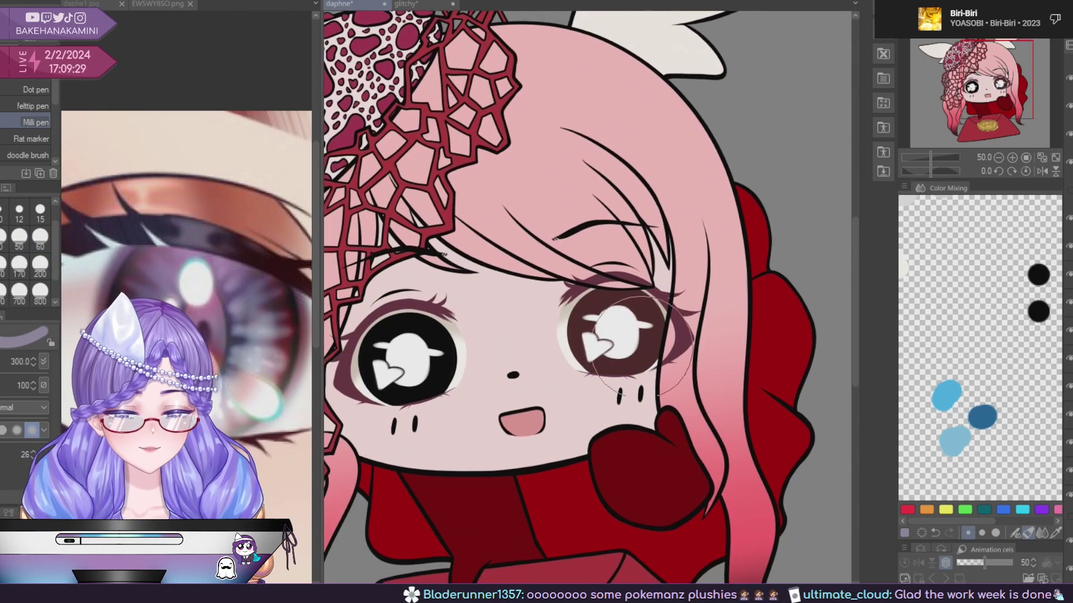
{"action": "scroll", "coordinate": [665, 459], "scroll_direction": "down", "scroll_amount": 4}
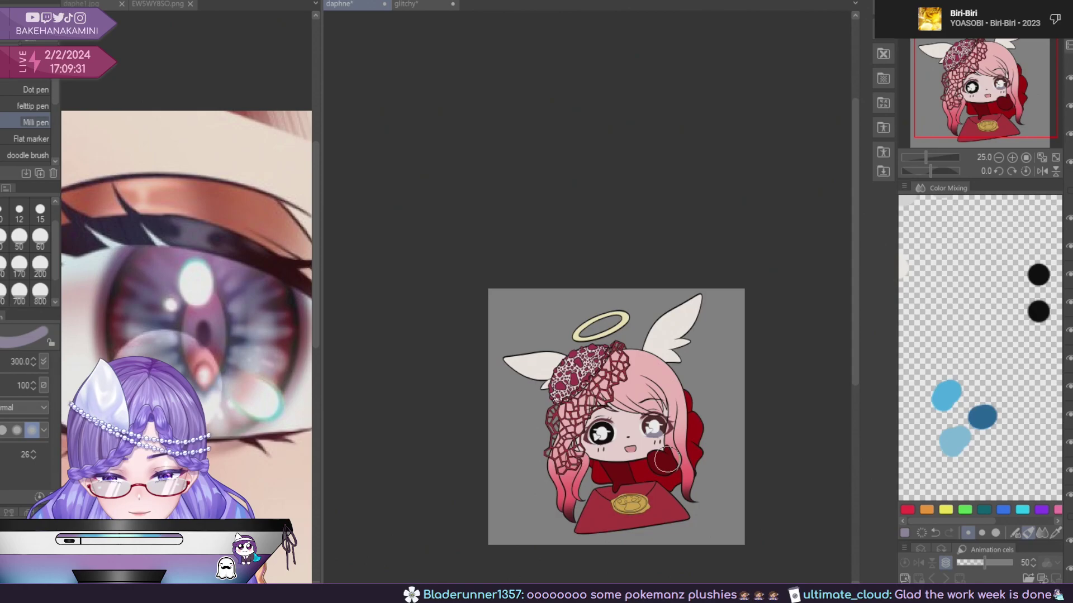
{"action": "scroll", "coordinate": [665, 459], "scroll_direction": "up", "scroll_amount": 4}
{"action": "left_click_drag", "start_coordinate": [644, 410], "coordinate": [615, 403]}
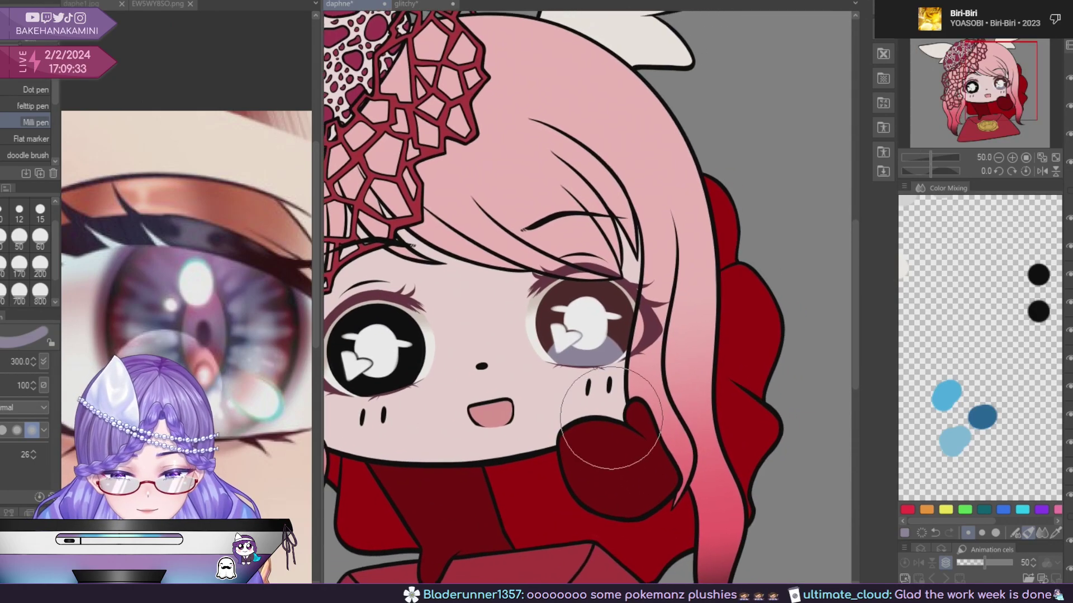
{"action": "key", "text": "ctrl+s"}
{"action": "scroll", "coordinate": [634, 468], "scroll_direction": "down", "scroll_amount": 4}
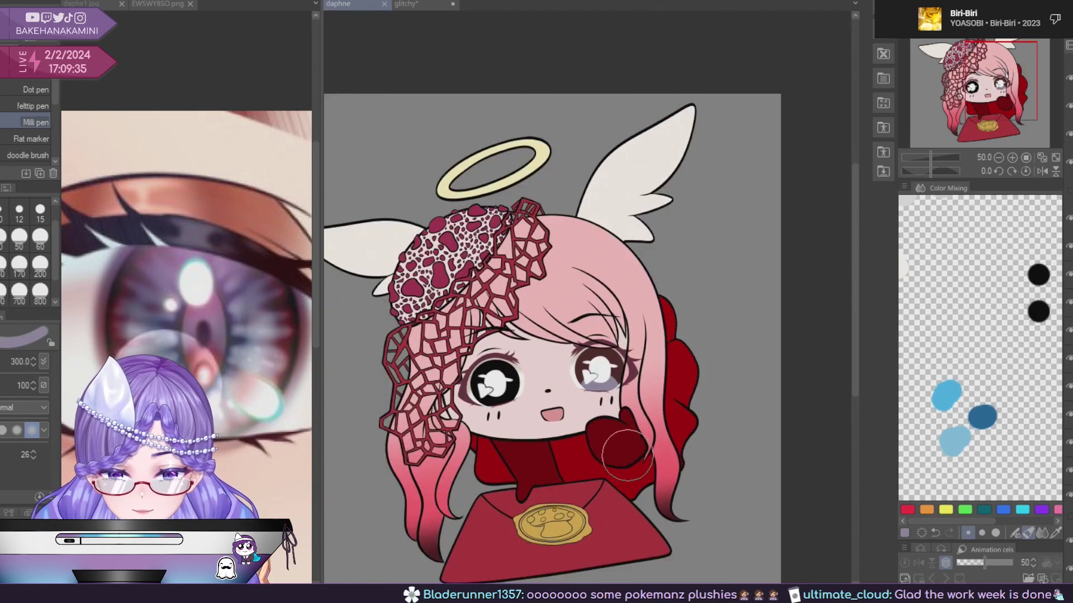
Inspect the recoloured right-hand eye up close and compare it with the eyes in the glitchy drawing.
{"action": "scroll", "coordinate": [634, 468], "scroll_direction": "up", "scroll_amount": 3}
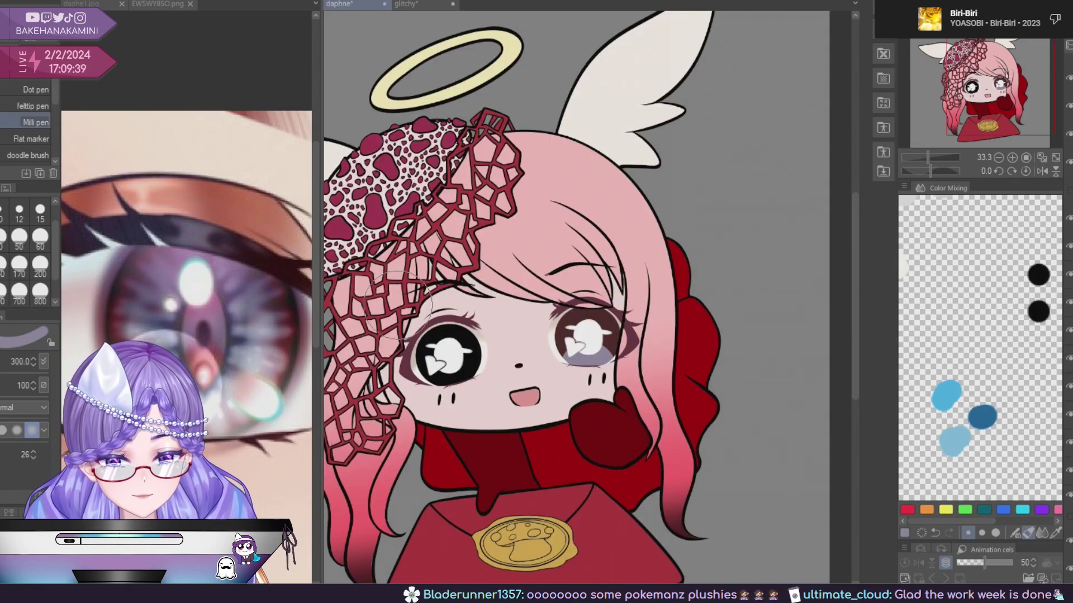
{"action": "scroll", "coordinate": [663, 166], "scroll_direction": "up", "scroll_amount": 1}
{"action": "left_click_drag", "start_coordinate": [589, 384], "coordinate": [613, 217]}
{"action": "scroll", "coordinate": [614, 217], "scroll_direction": "up", "scroll_amount": 1}
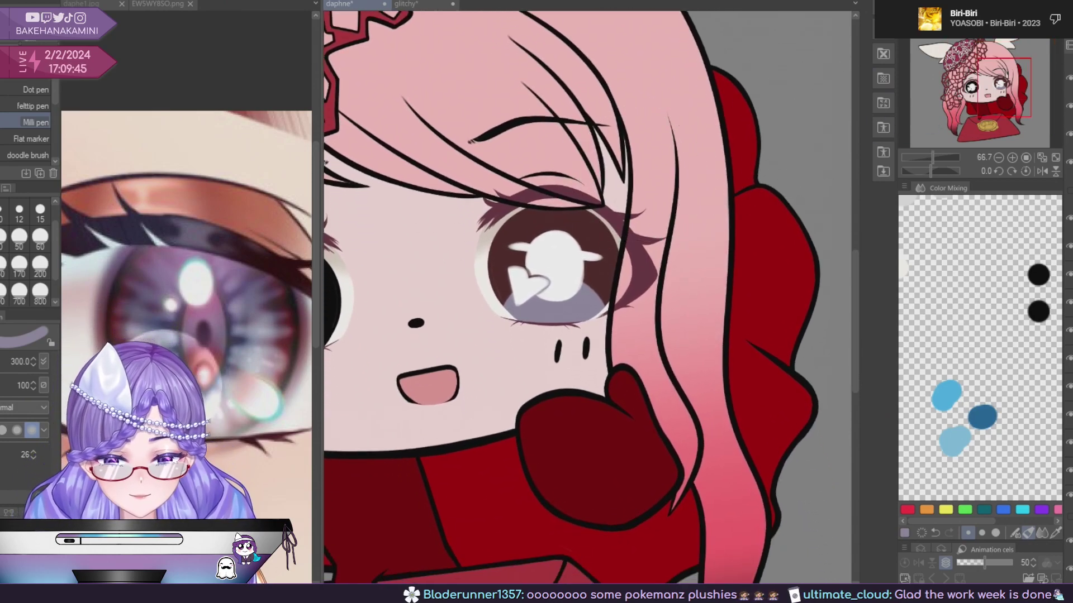
{"action": "left_click", "coordinate": [430, 4]}
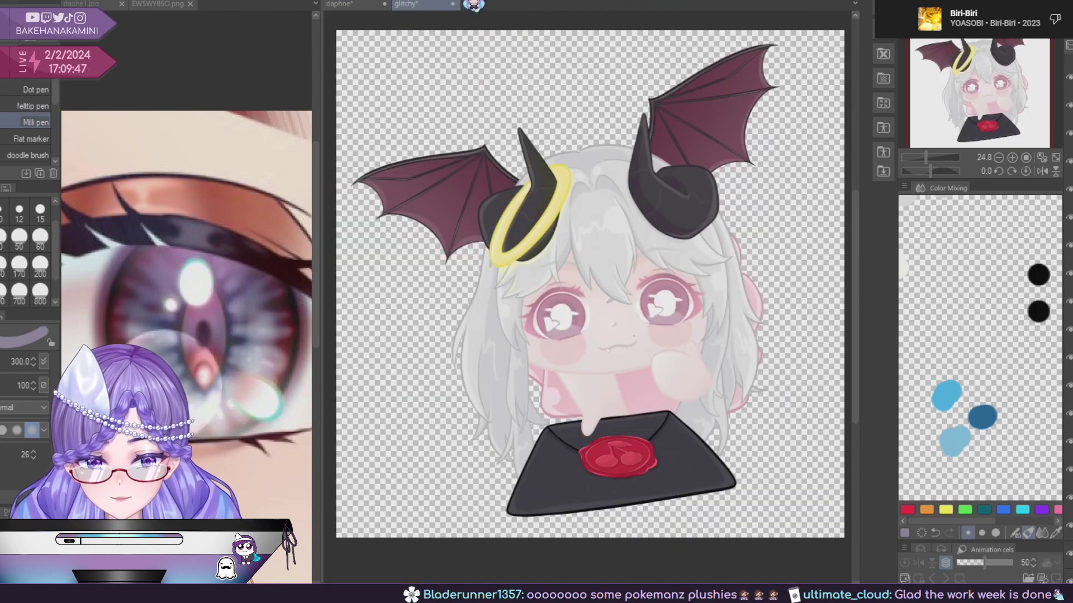
{"action": "left_click", "coordinate": [360, 5]}
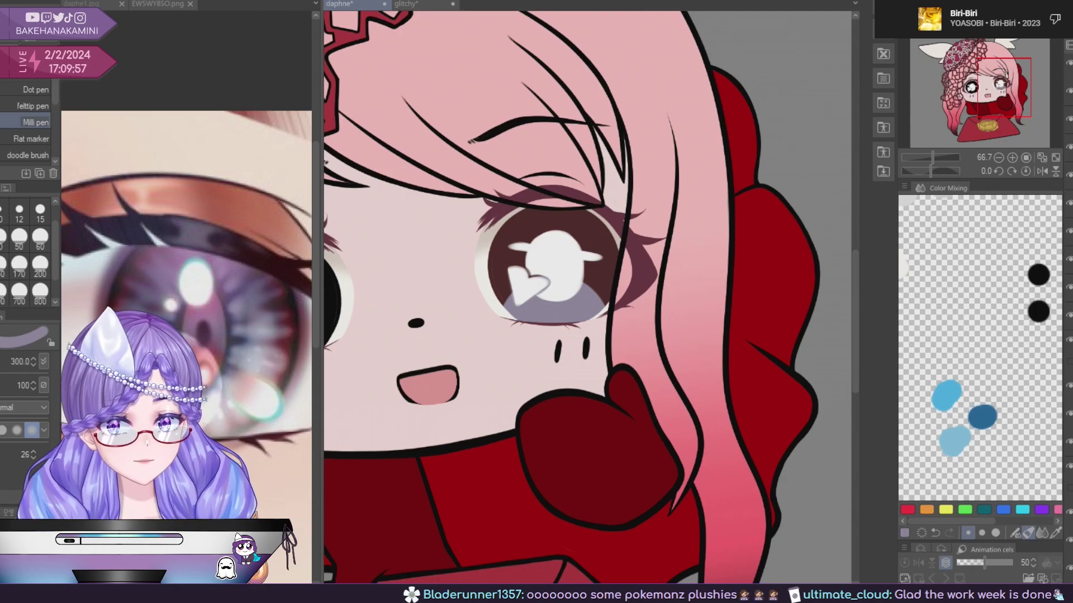
Try a dark purple sampled from the reference iris around the centre of the right-hand iris, using the Bong pen at size 200.
{"action": "left_click", "coordinate": [246, 323]}
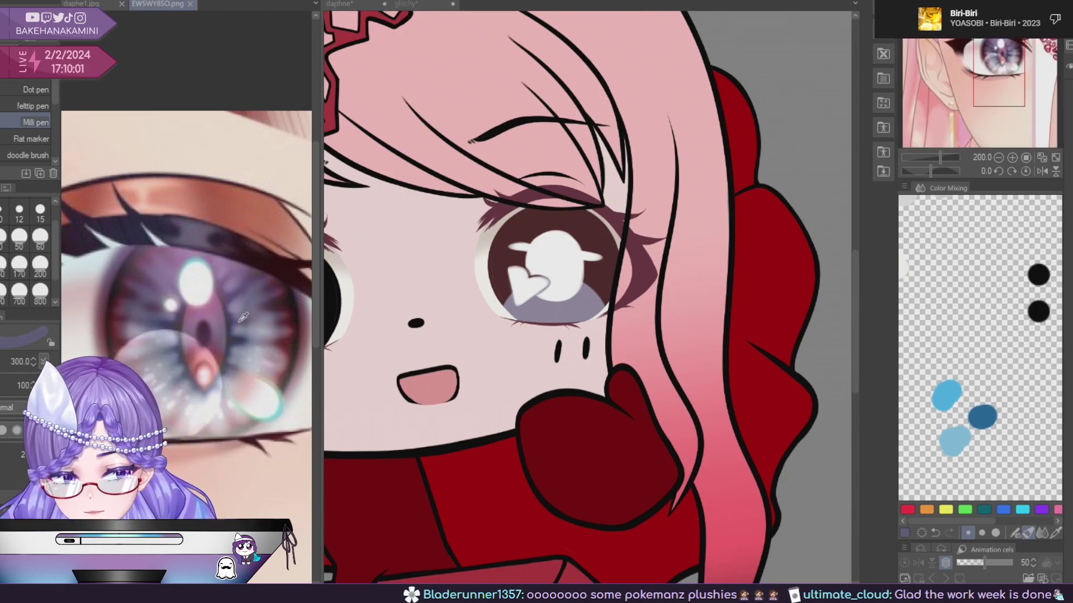
{"action": "scroll", "coordinate": [33, 112], "scroll_direction": "up", "scroll_amount": 3}
{"action": "left_click", "coordinate": [36, 104]}
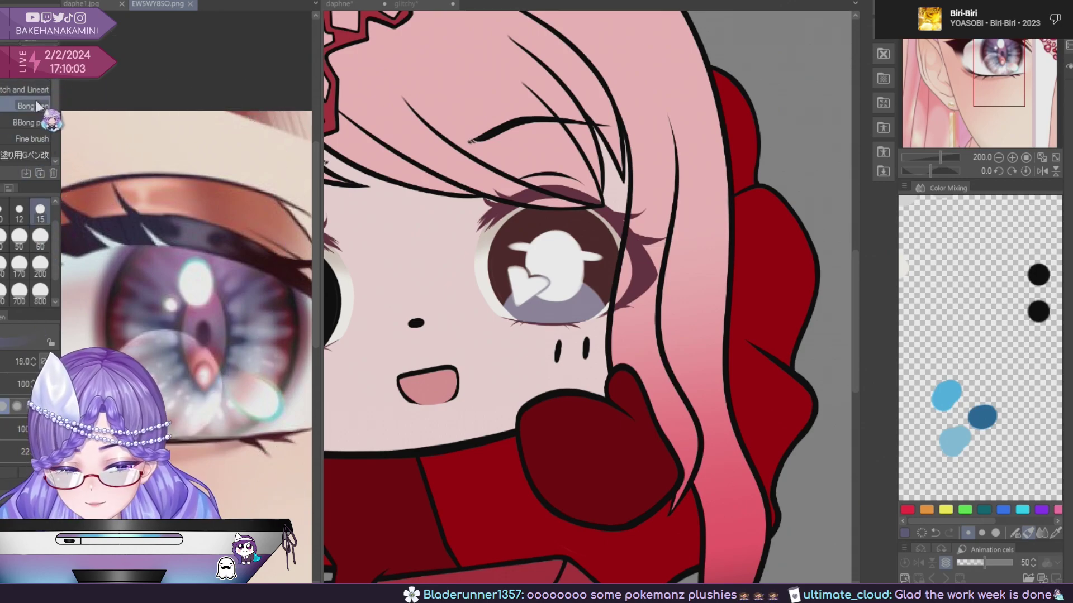
{"action": "left_click", "coordinate": [40, 266]}
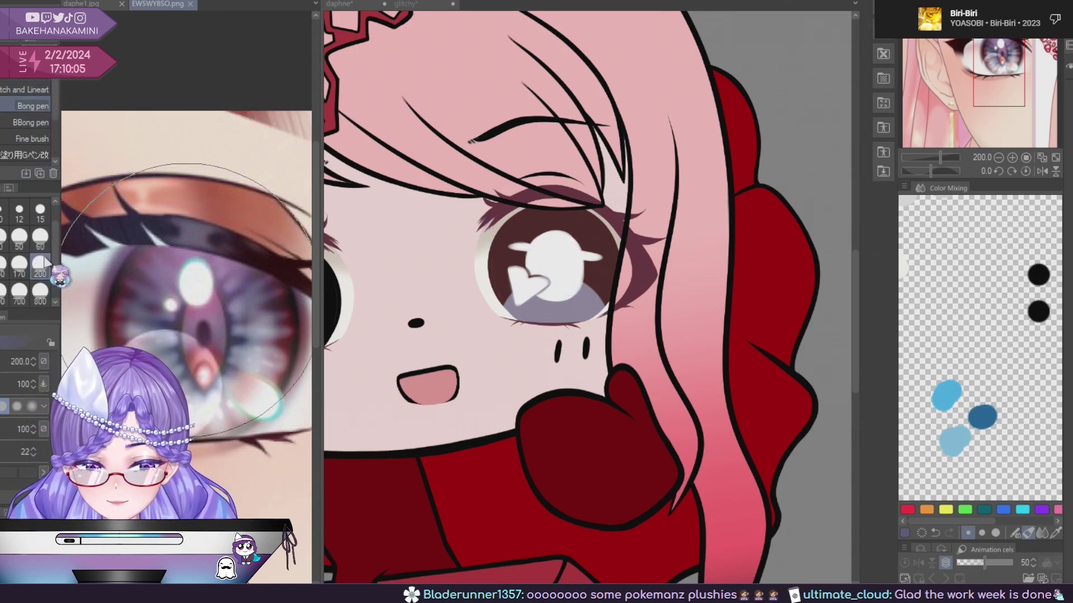
{"action": "left_click", "coordinate": [858, 266]}
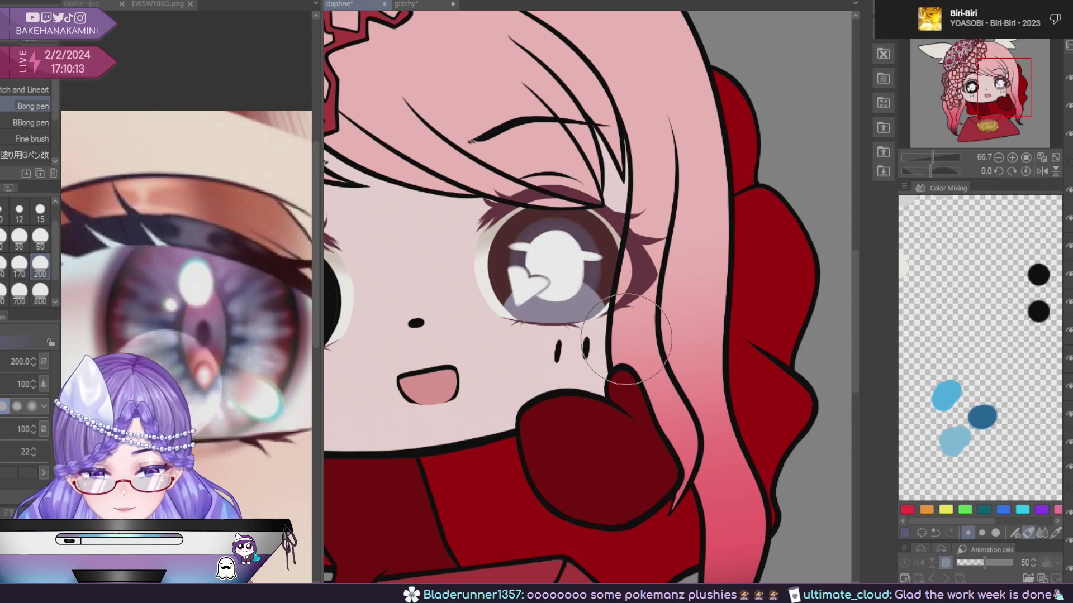
{"action": "scroll", "coordinate": [626, 338], "scroll_direction": "down", "scroll_amount": 5}
{"action": "scroll", "coordinate": [620, 348], "scroll_direction": "up", "scroll_amount": 5}
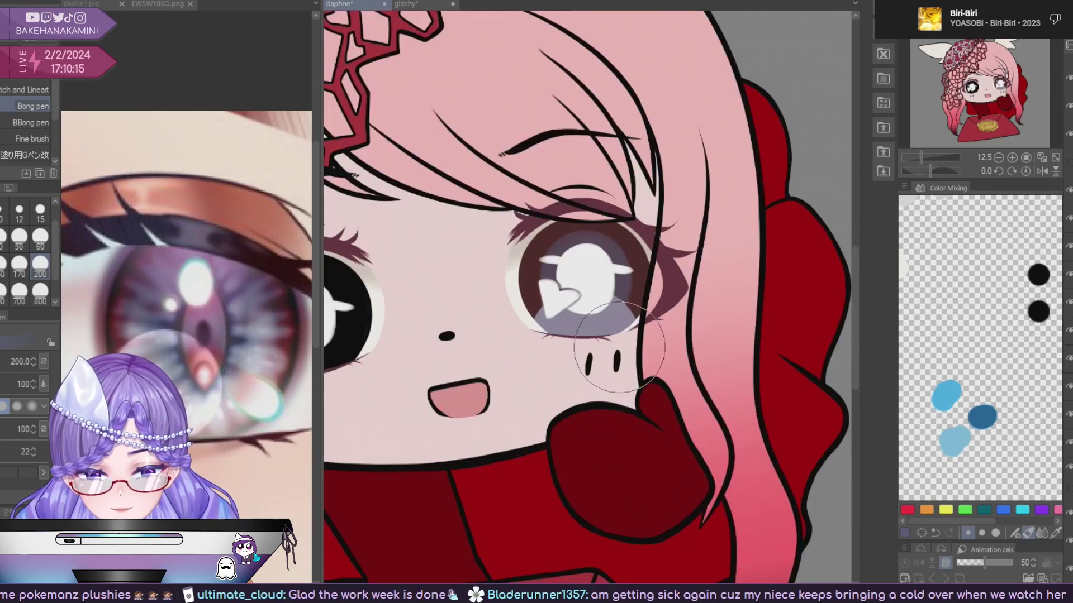
Try a dab of pale grey-lavender sampled from the reference iris over the centre of the right-hand iris with the Bong pen.
{"action": "left_click", "coordinate": [260, 347]}
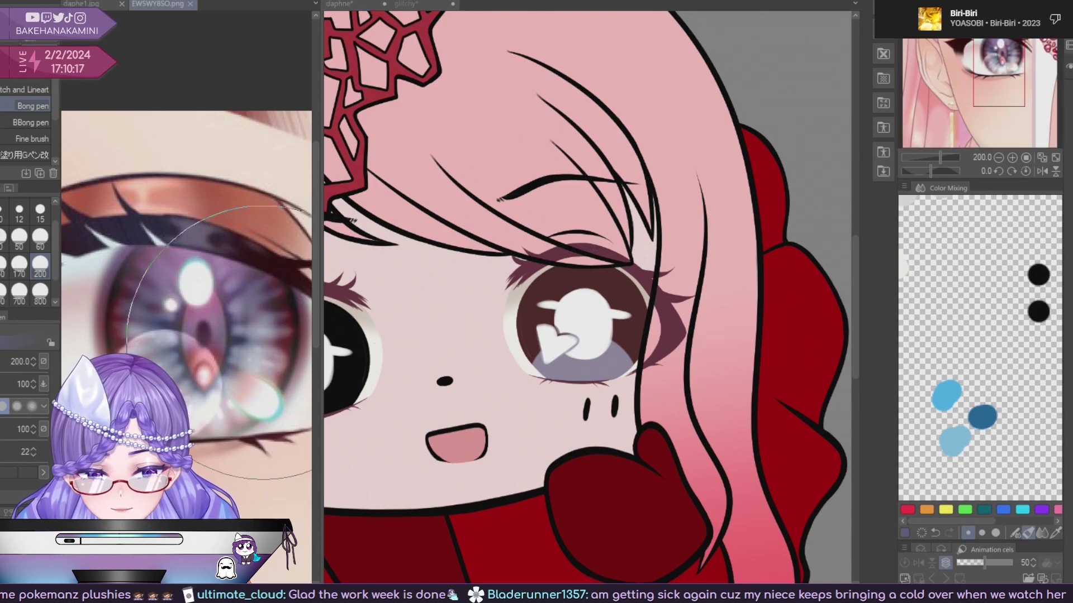
{"action": "left_click", "coordinate": [585, 305]}
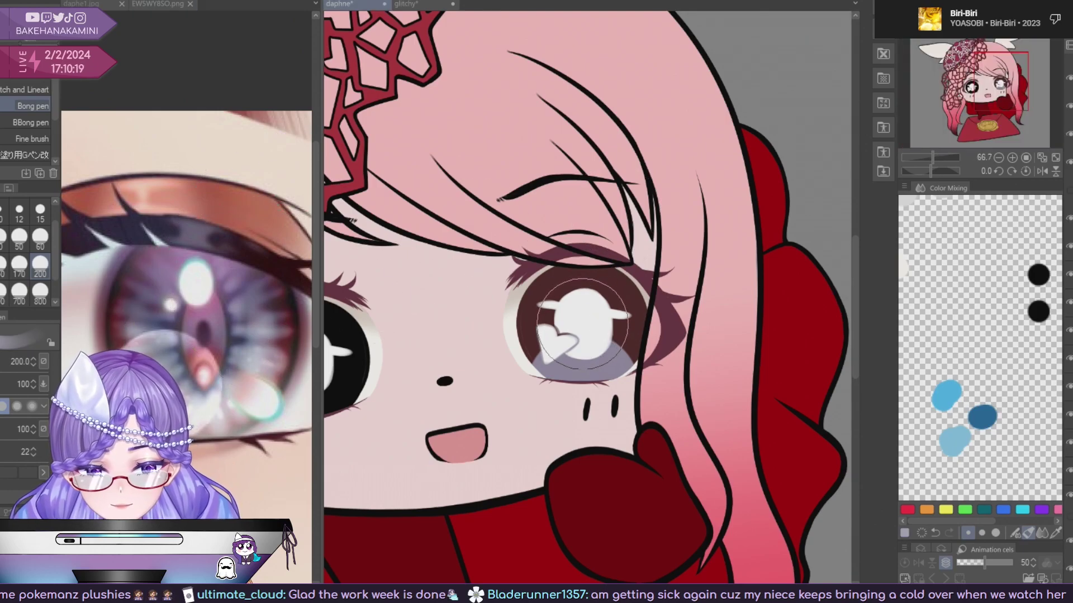
{"action": "left_click_drag", "start_coordinate": [582, 323], "coordinate": [588, 326]}
{"action": "scroll", "coordinate": [663, 390], "scroll_direction": "down", "scroll_amount": 5}
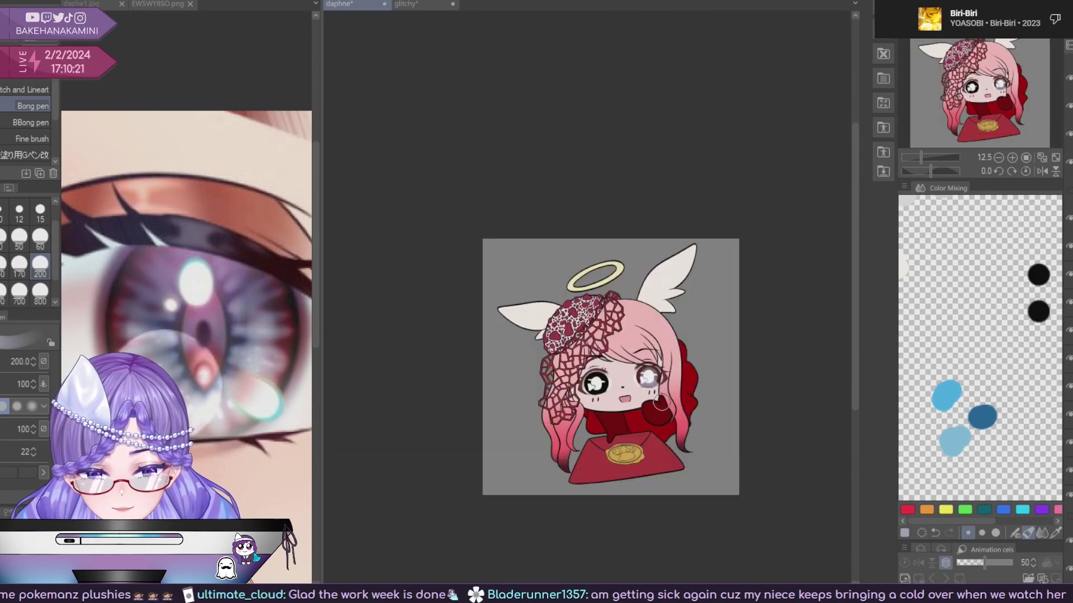
{"action": "scroll", "coordinate": [578, 465], "scroll_direction": "up", "scroll_amount": 4}
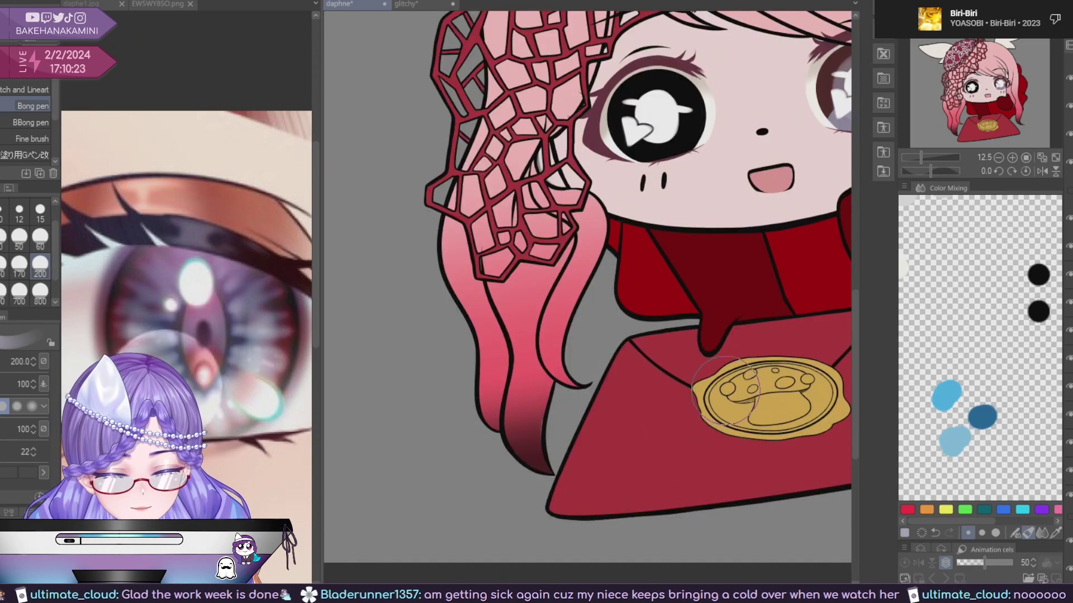
Compare both eyes in the daphne drawing and remove the lavender arc from the bottom of the right-hand iris.
{"action": "left_click_drag", "start_coordinate": [740, 410], "coordinate": [521, 463]}
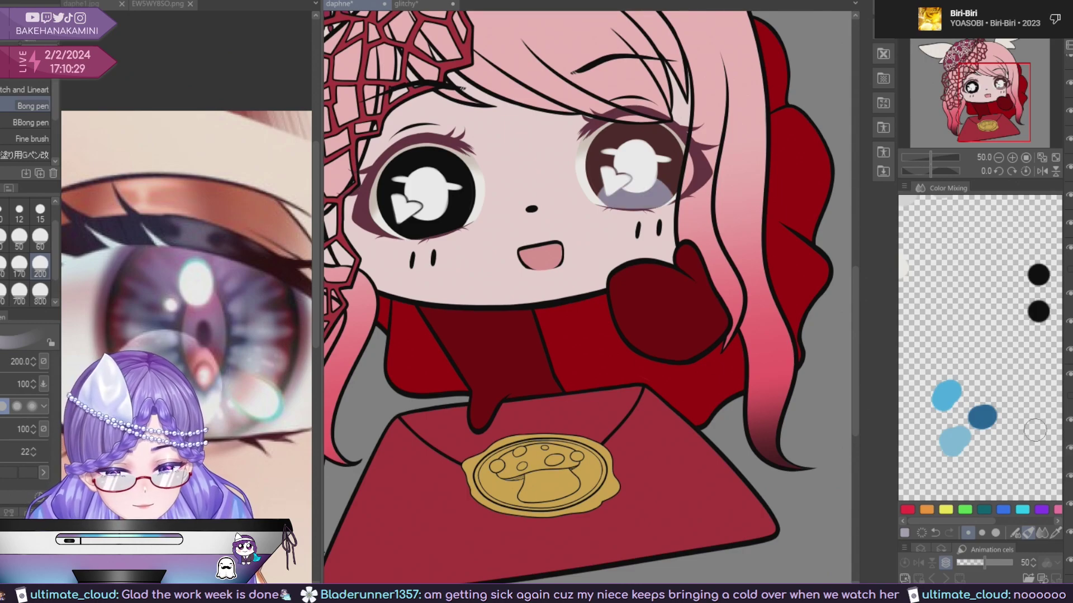
{"action": "left_click_drag", "start_coordinate": [681, 173], "coordinate": [666, 240]}
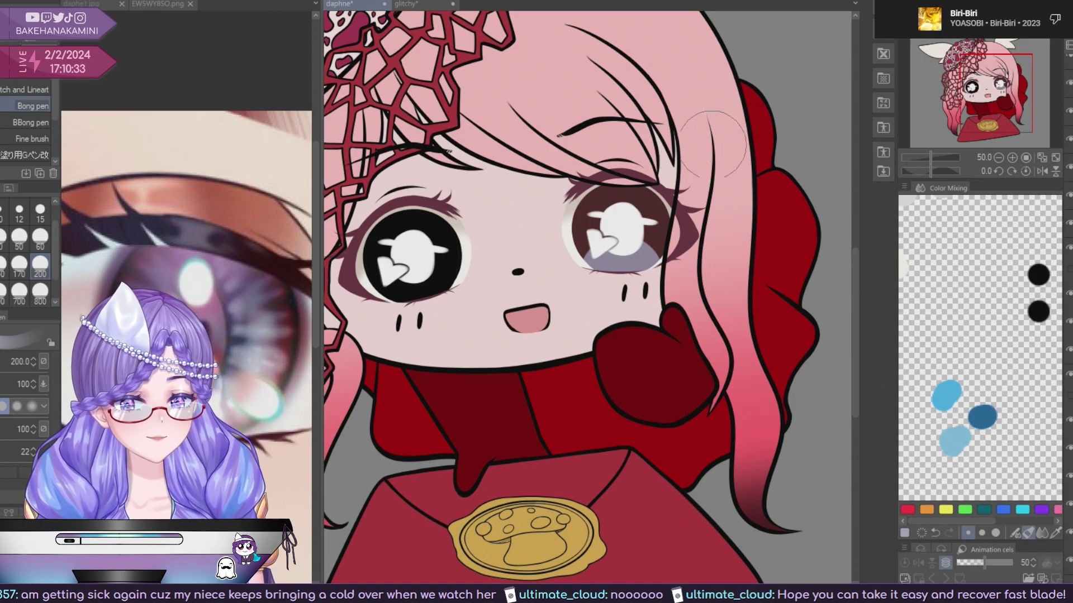
{"action": "left_click_drag", "start_coordinate": [624, 226], "coordinate": [605, 271]}
{"action": "scroll", "coordinate": [604, 271], "scroll_direction": "up", "scroll_amount": 1}
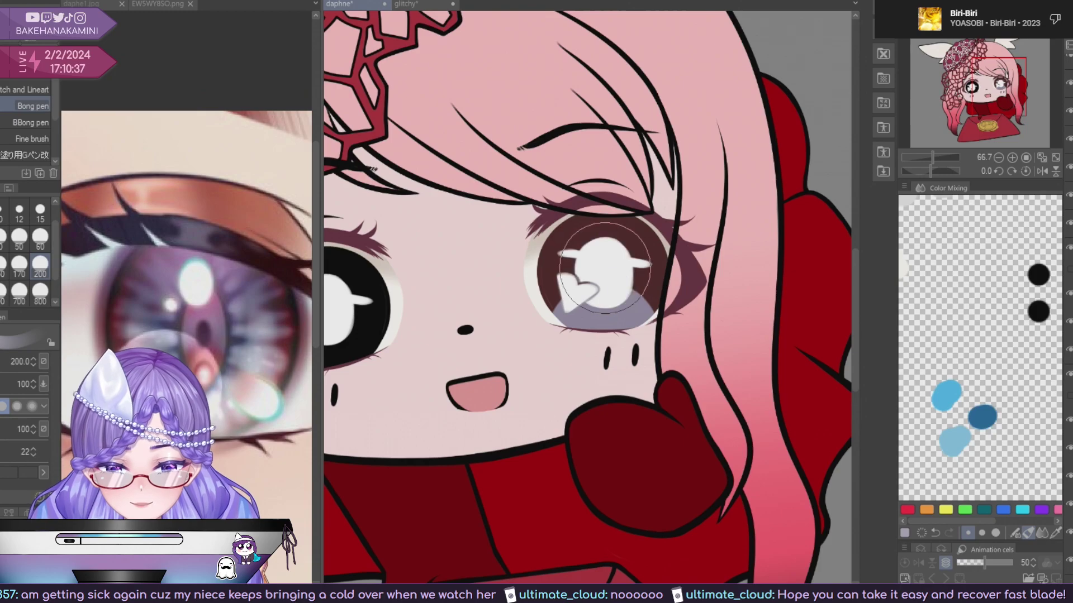
{"action": "scroll", "coordinate": [666, 385], "scroll_direction": "down", "scroll_amount": 2}
{"action": "scroll", "coordinate": [666, 386], "scroll_direction": "down", "scroll_amount": 5}
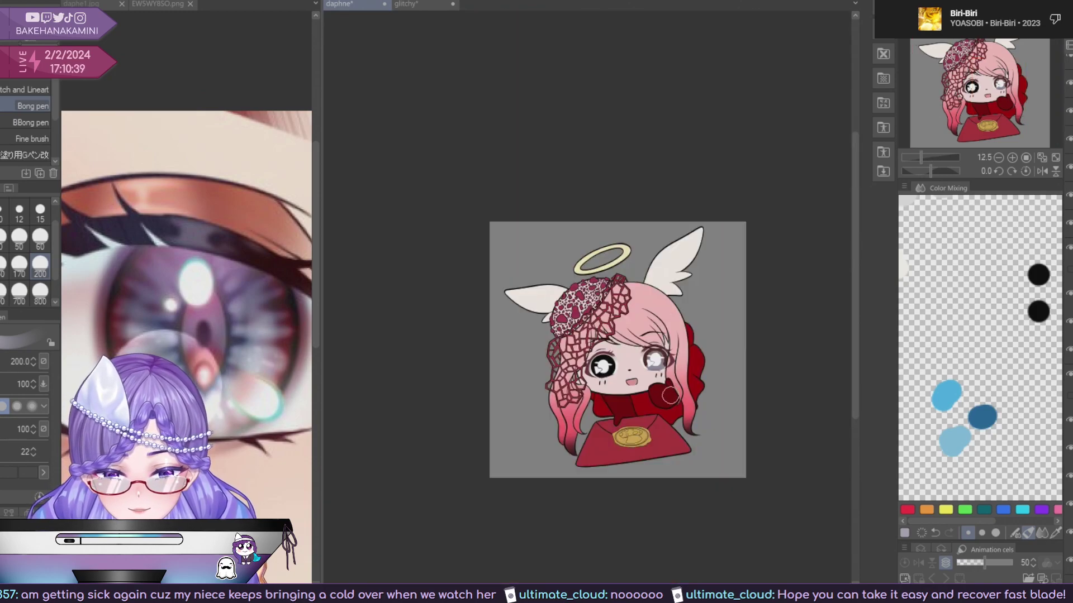
{"action": "scroll", "coordinate": [670, 395], "scroll_direction": "up", "scroll_amount": 4}
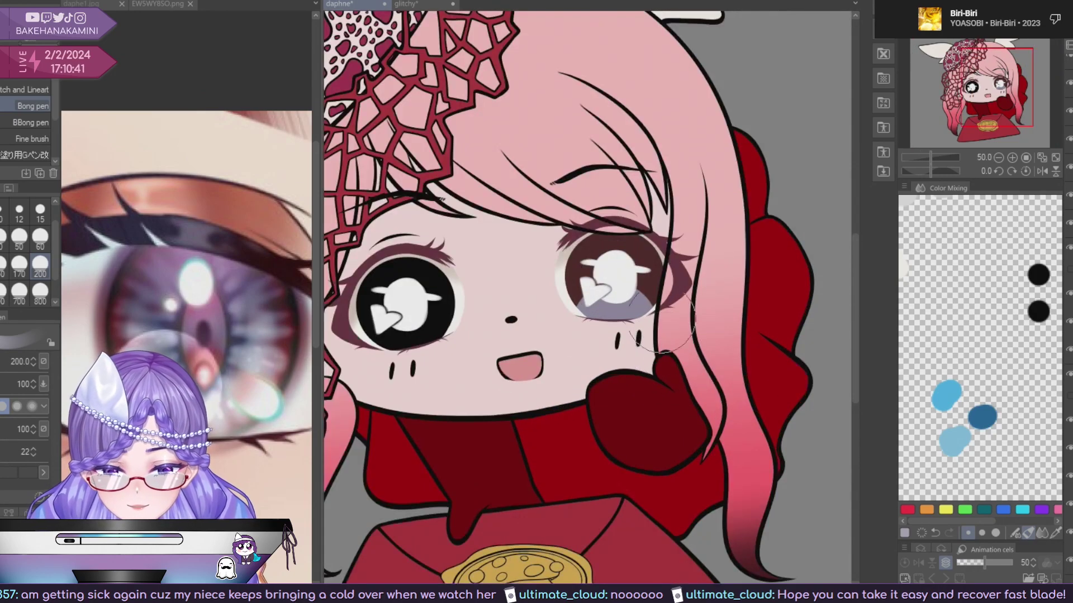
{"action": "left_click_drag", "start_coordinate": [659, 261], "coordinate": [648, 291]}
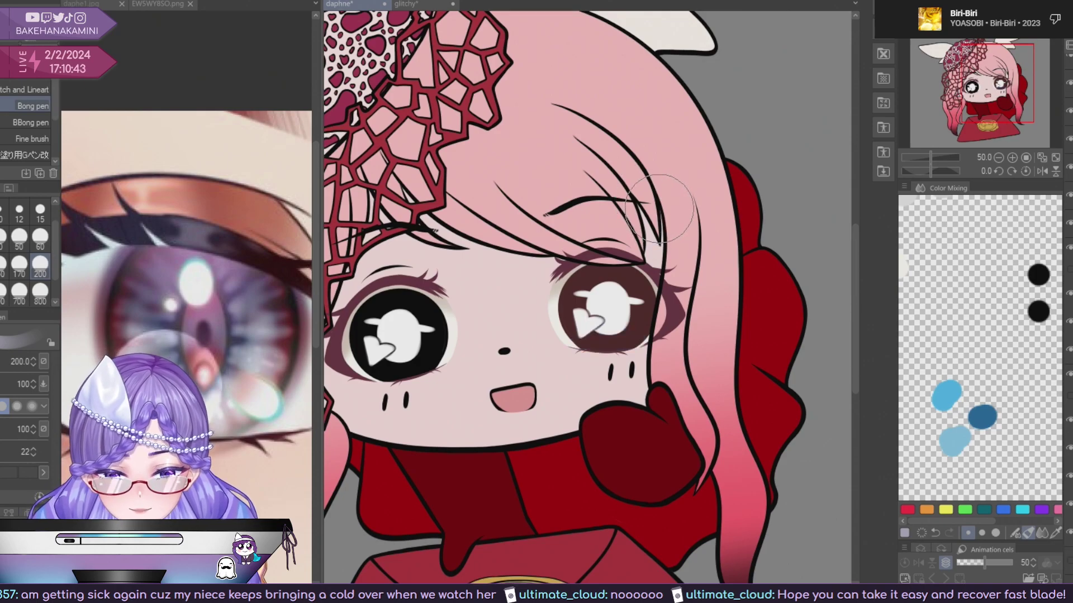
{"action": "scroll", "coordinate": [270, 310], "scroll_direction": "up", "scroll_amount": 1}
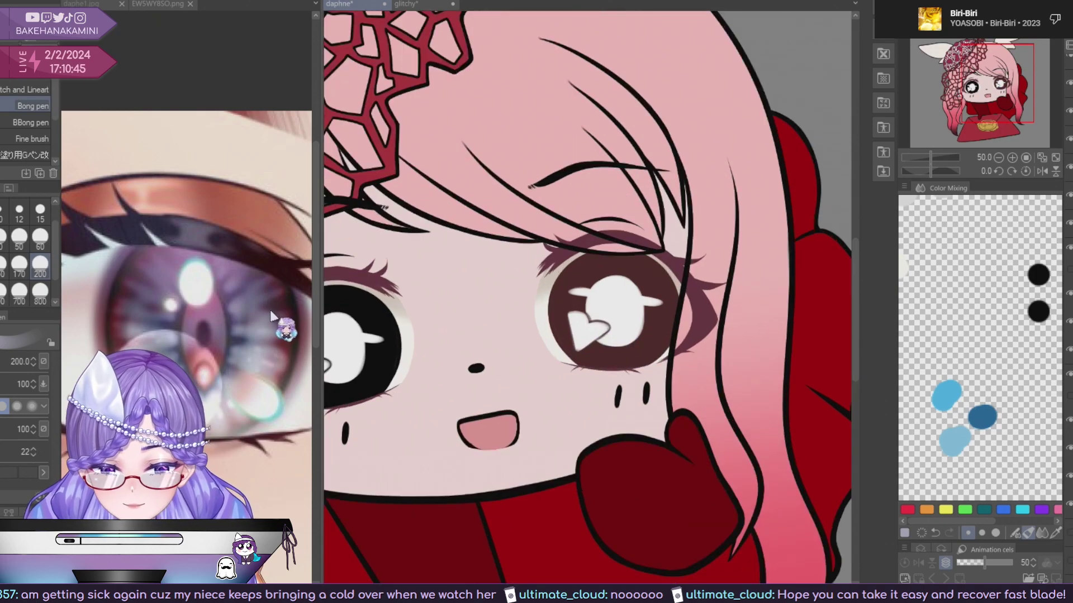
Recolour the whole right-hand iris in a muted purple sampled from the reference iris with the Bong pen at size 200.
{"action": "left_click", "coordinate": [269, 310]}
{"action": "scroll", "coordinate": [270, 310], "scroll_direction": "down", "scroll_amount": 1}
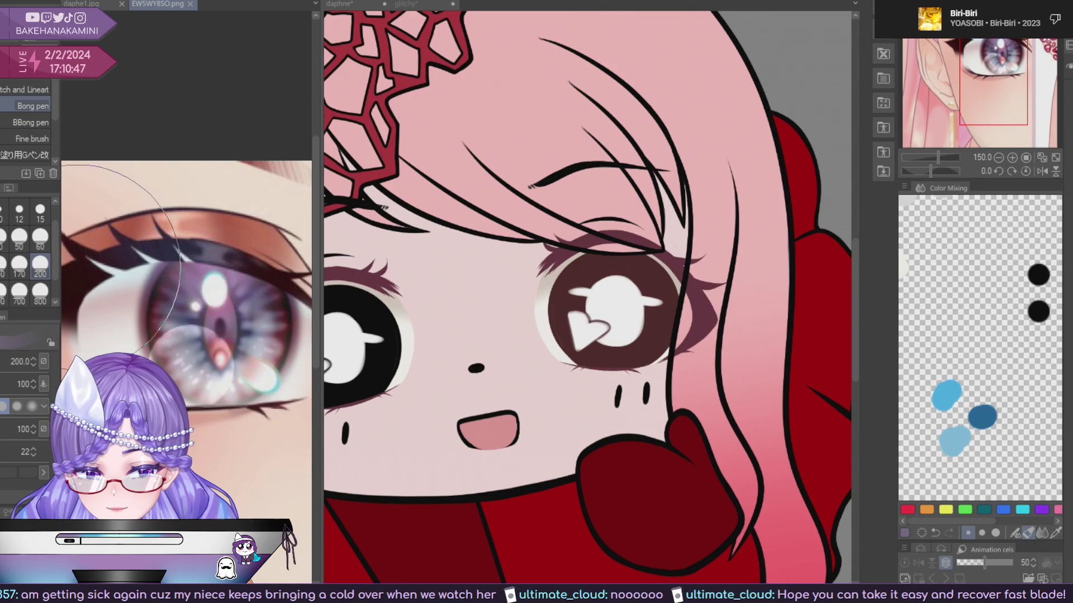
{"action": "left_click", "coordinate": [606, 277]}
{"action": "mouse_move", "coordinate": [575, 334]}
{"action": "left_mouse_down"}
{"action": "mouse_move", "coordinate": [645, 251]}
{"action": "mouse_move", "coordinate": [566, 321]}
{"action": "left_mouse_up"}
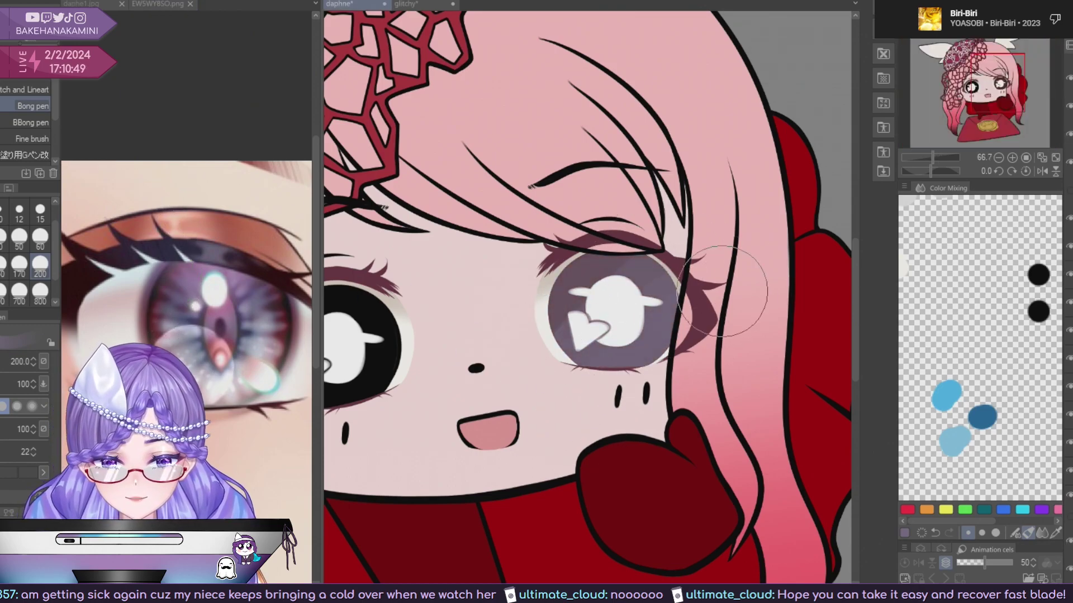
Paint a pale lavender arc sampled from the reference across the bottom of the purple iris with the Milli pen at size 300.
{"action": "key", "text": "p"}
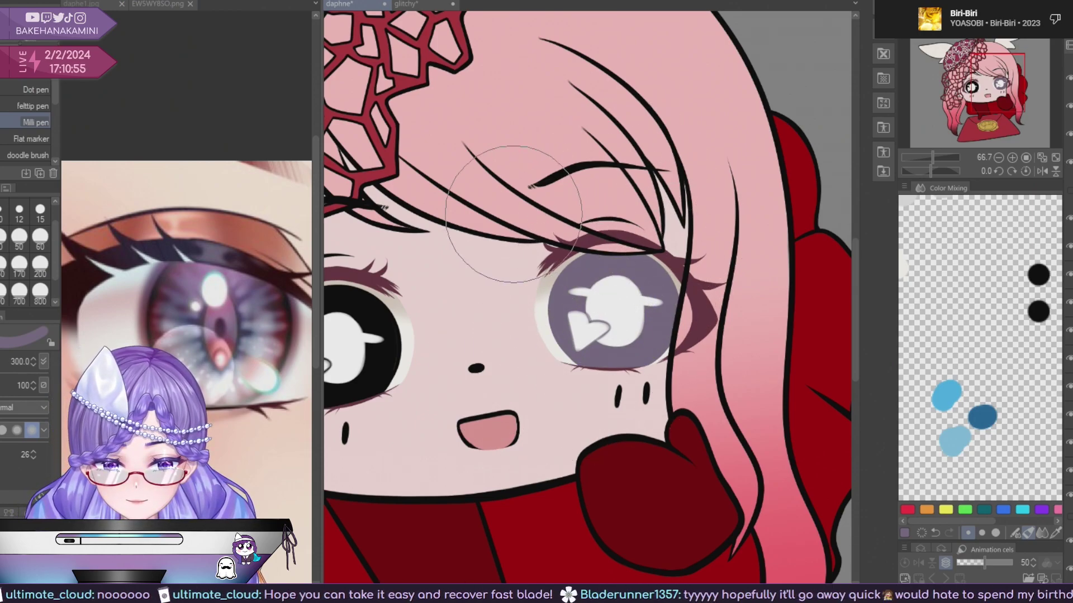
{"action": "left_click", "coordinate": [270, 341]}
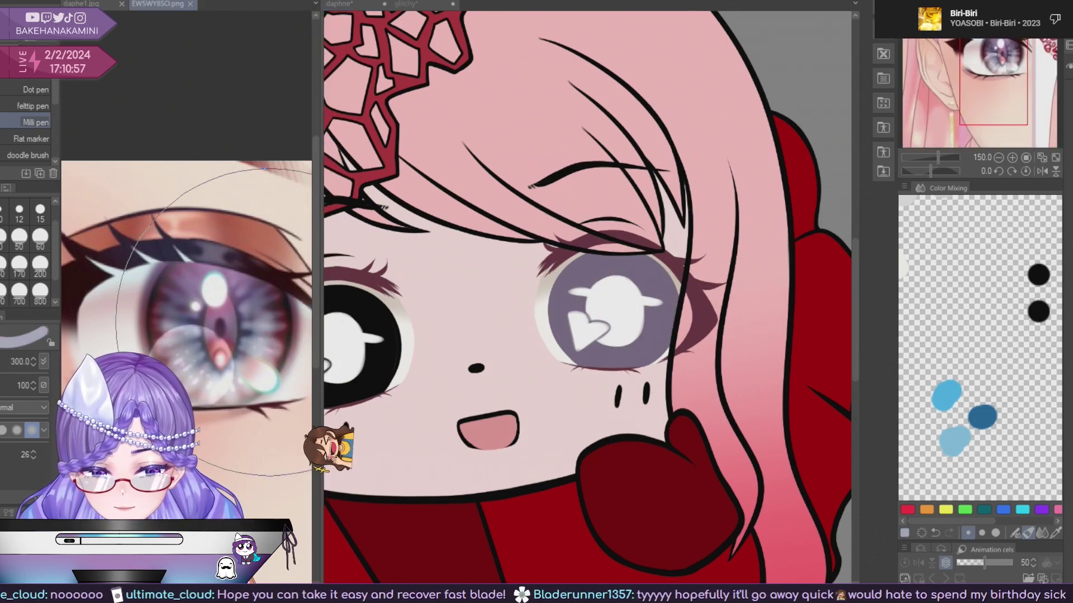
{"action": "left_click", "coordinate": [855, 306]}
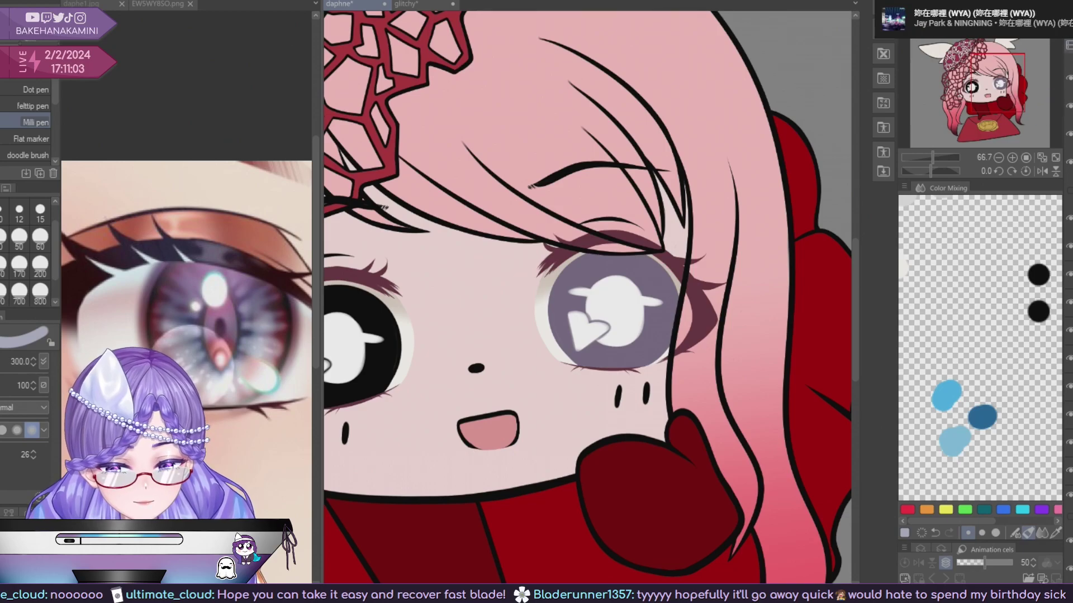
{"action": "left_click", "coordinate": [614, 386]}
{"action": "key", "text": "ctrl+z"}
{"action": "left_click", "coordinate": [624, 398]}
{"action": "scroll", "coordinate": [668, 472], "scroll_direction": "down", "scroll_amount": 10}
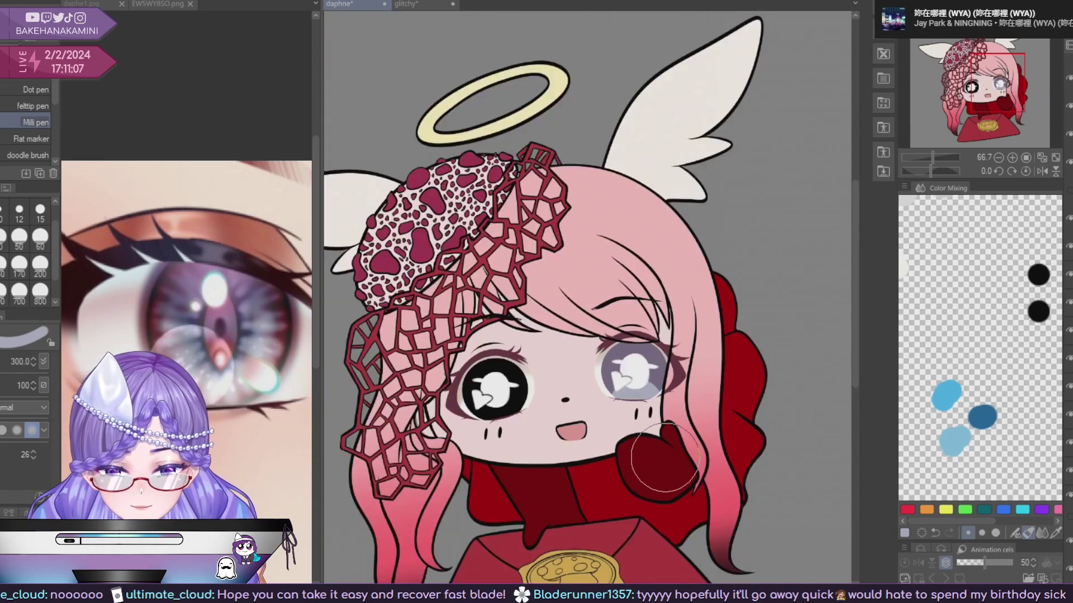
{"action": "scroll", "coordinate": [670, 478], "scroll_direction": "up", "scroll_amount": 3}
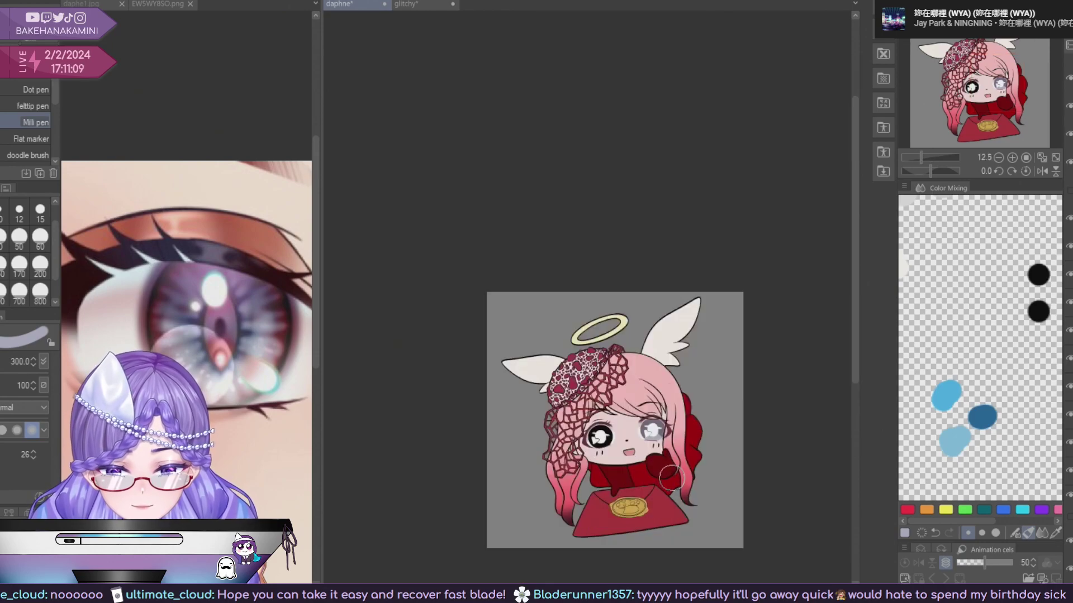
{"action": "scroll", "coordinate": [670, 476], "scroll_direction": "up", "scroll_amount": 4}
{"action": "left_click_drag", "start_coordinate": [682, 439], "coordinate": [674, 333]}
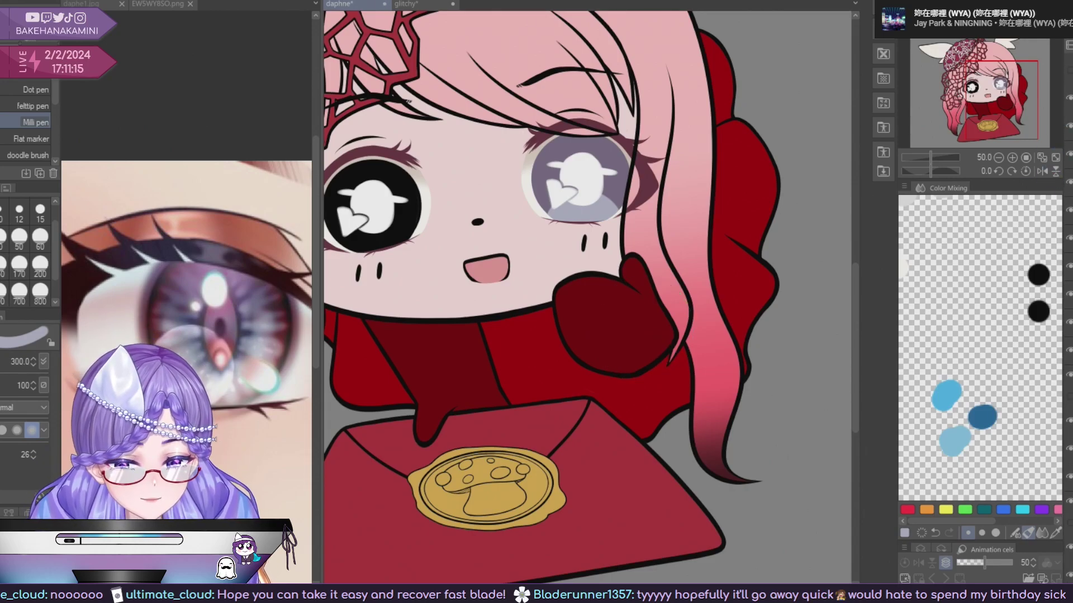
{"action": "left_click_drag", "start_coordinate": [671, 285], "coordinate": [656, 361]}
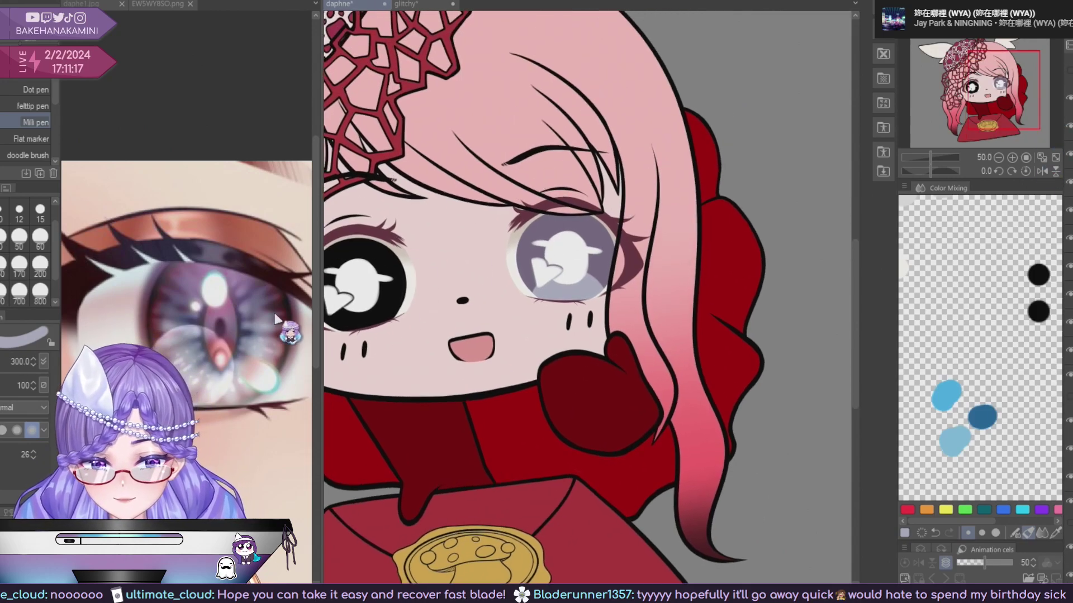
Sample a dark red from the edge of the reference iris for the Bong pen at size 200 and undo the pale lavender arc.
{"action": "key", "text": "ctrl+plus"}
{"action": "left_click", "coordinate": [287, 321], "text": "alt"}
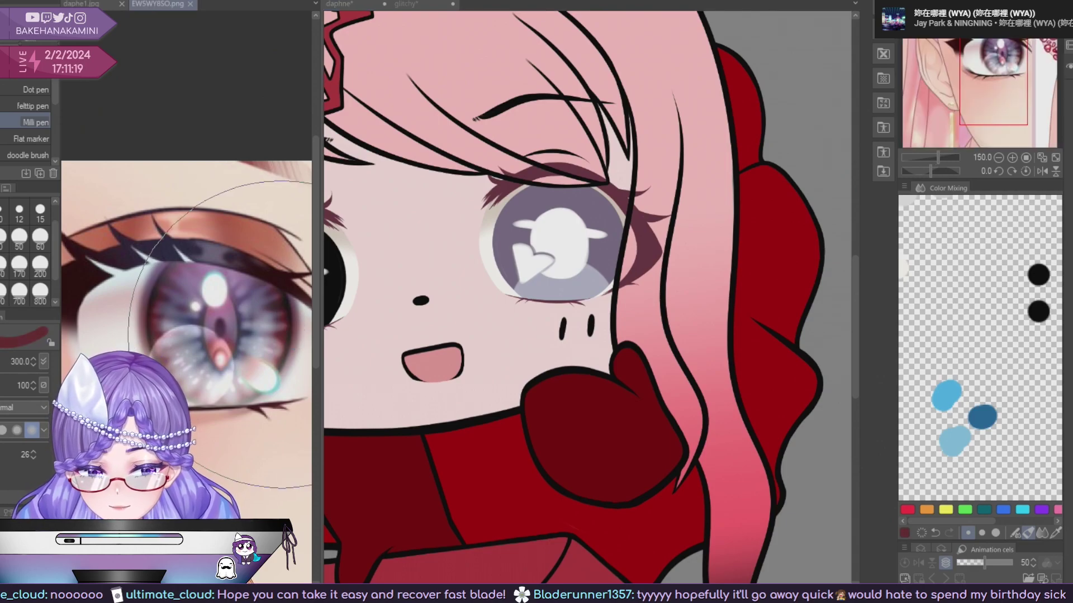
{"action": "left_click", "coordinate": [570, 220]}
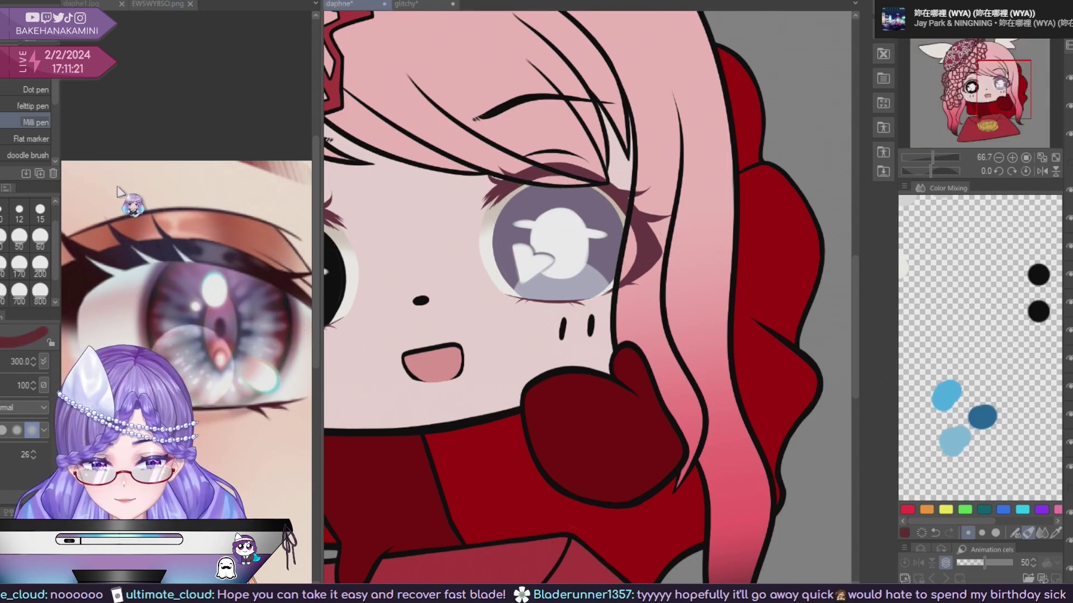
{"action": "left_click", "coordinate": [19, 34]}
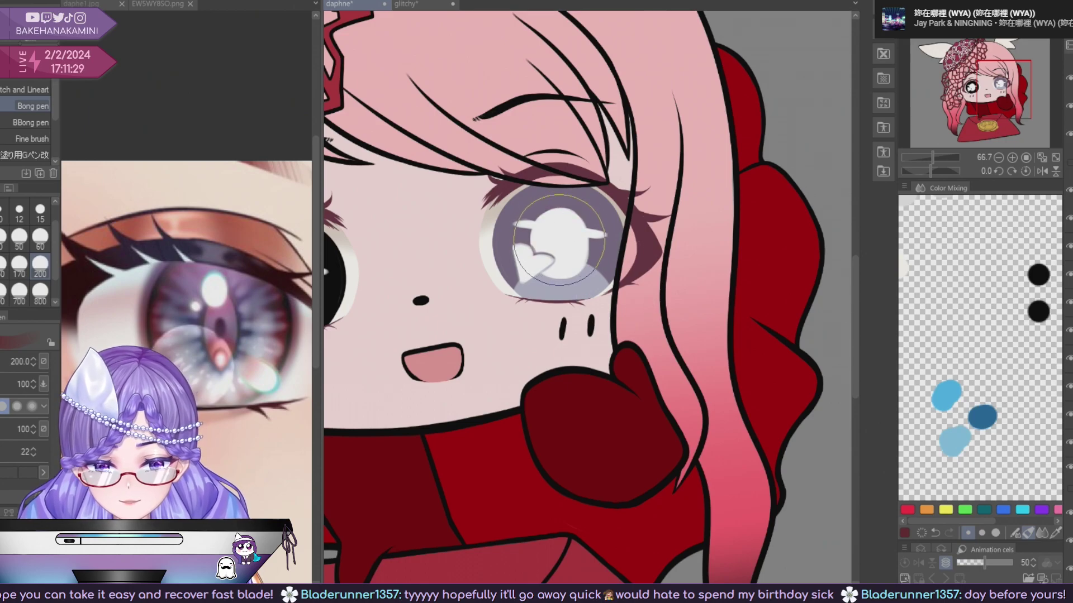
{"action": "scroll", "coordinate": [630, 356], "scroll_direction": "down", "scroll_amount": 5}
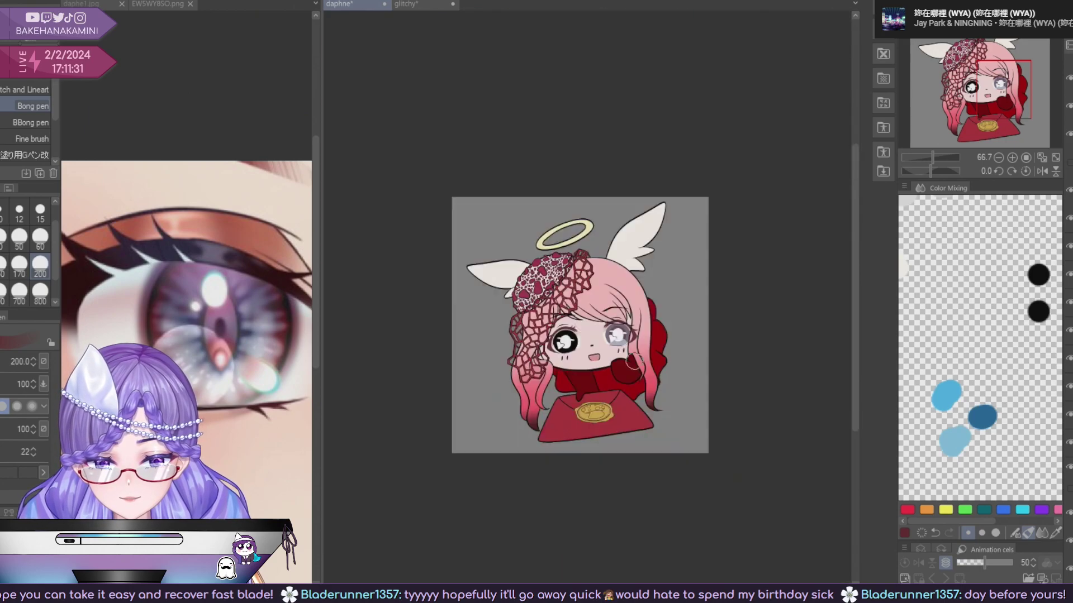
{"action": "scroll", "coordinate": [632, 366], "scroll_direction": "up", "scroll_amount": 5}
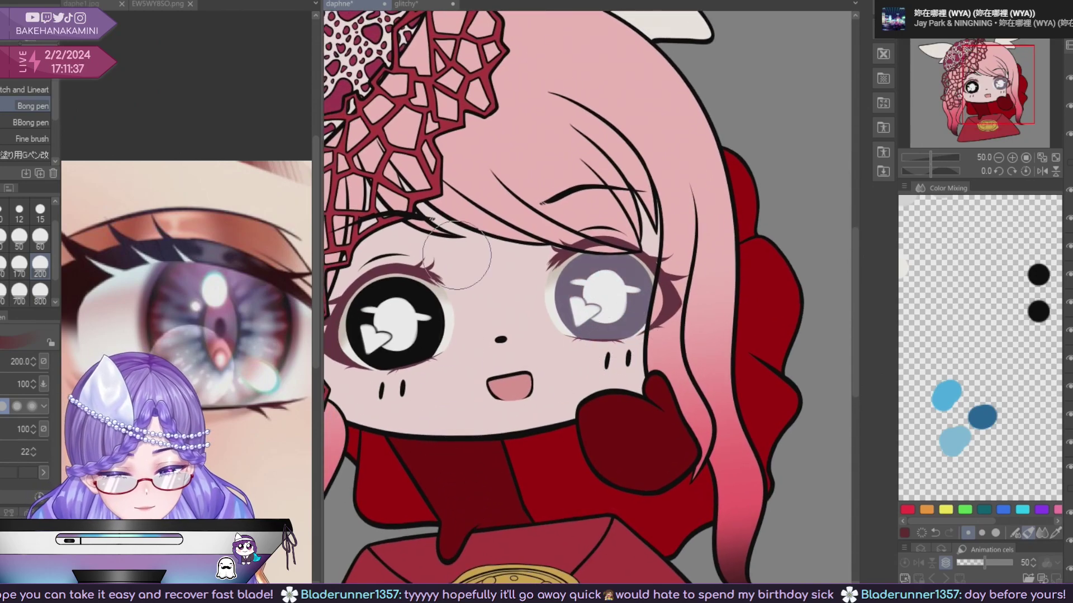
Recolour the whole right-hand iris in a magenta pink sampled from the reference iris with the Milli pen at size 300.
{"action": "left_click", "coordinate": [284, 336]}
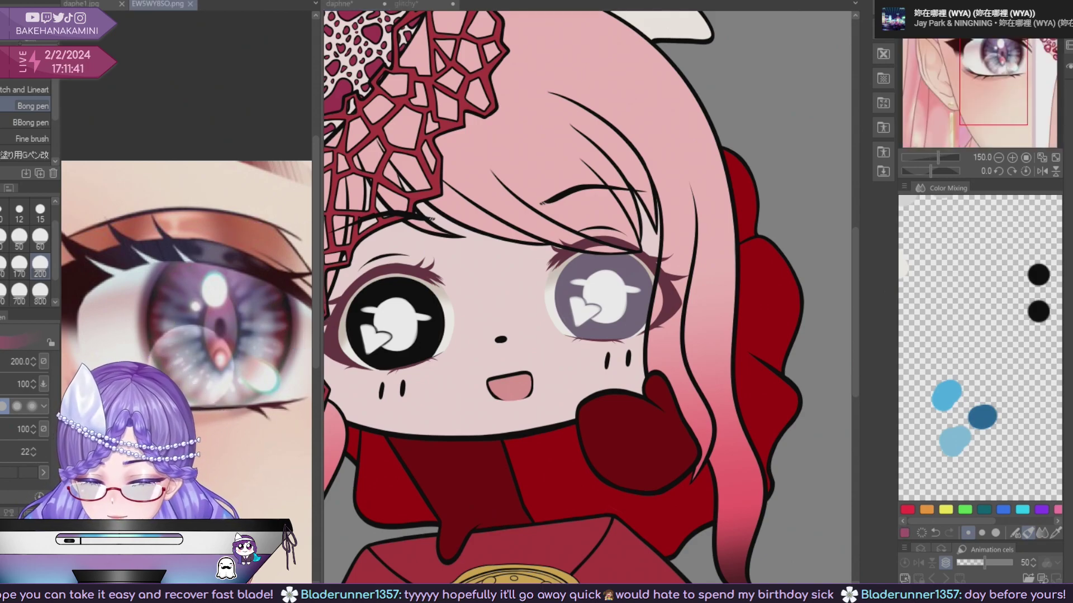
{"action": "left_click", "coordinate": [40, 42]}
{"action": "left_click", "coordinate": [574, 279]}
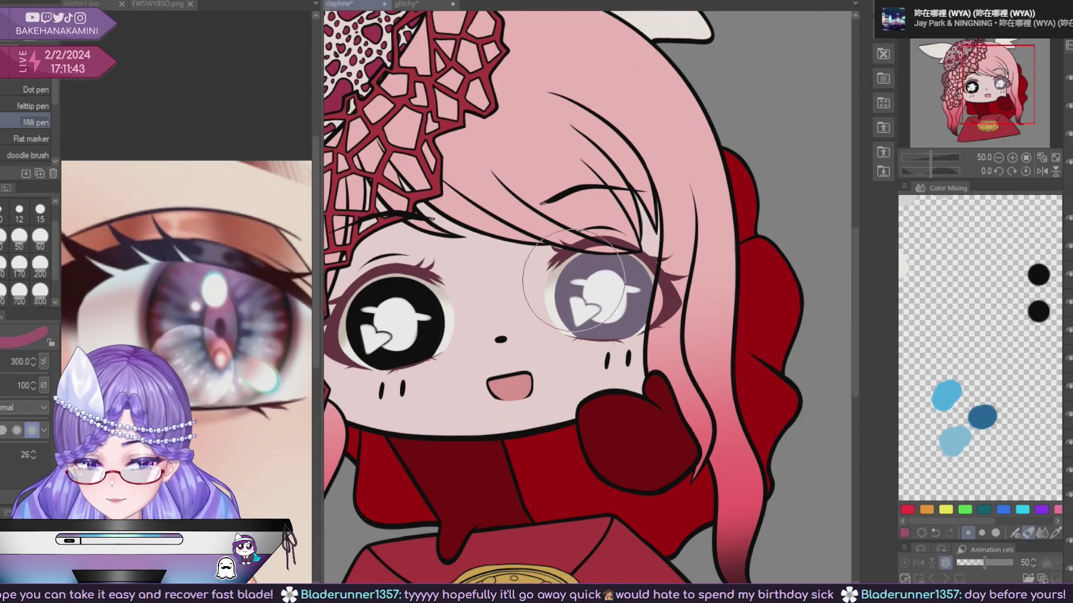
{"action": "left_click", "coordinate": [583, 274]}
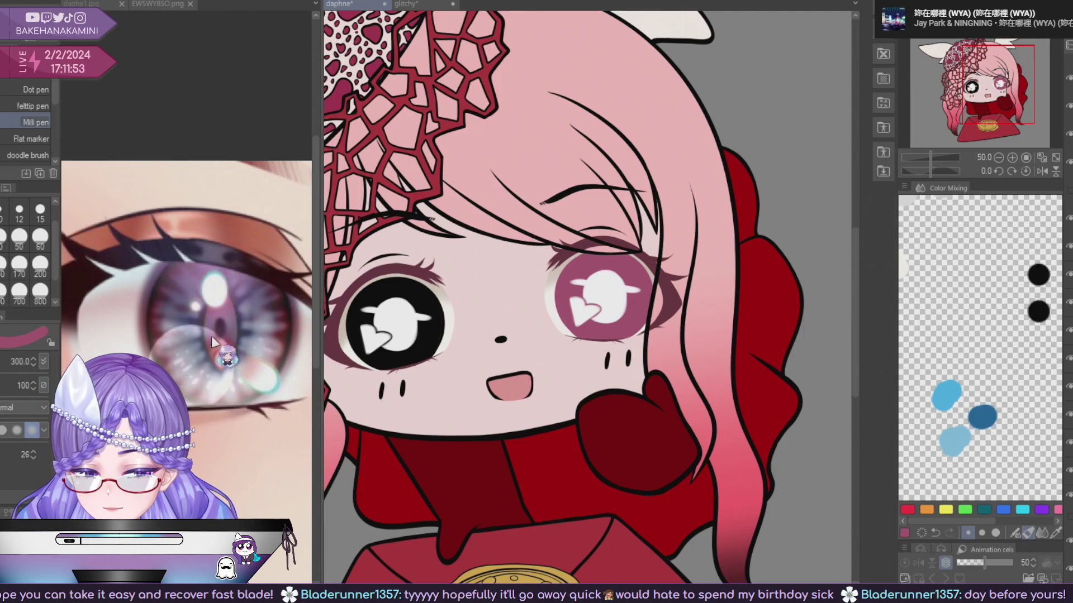
Sample a pale lavender from the reference iris and paint an arc across the bottom of the magenta iris with the Milli pen.
{"action": "left_click", "coordinate": [206, 342]}
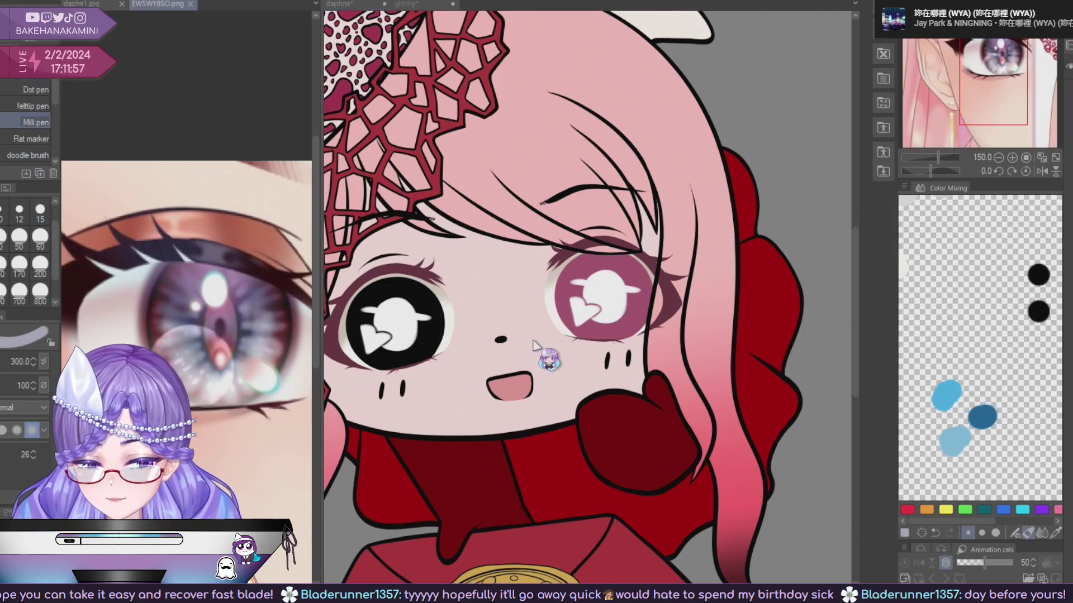
{"action": "left_click", "coordinate": [606, 356]}
{"action": "left_click", "coordinate": [604, 362]}
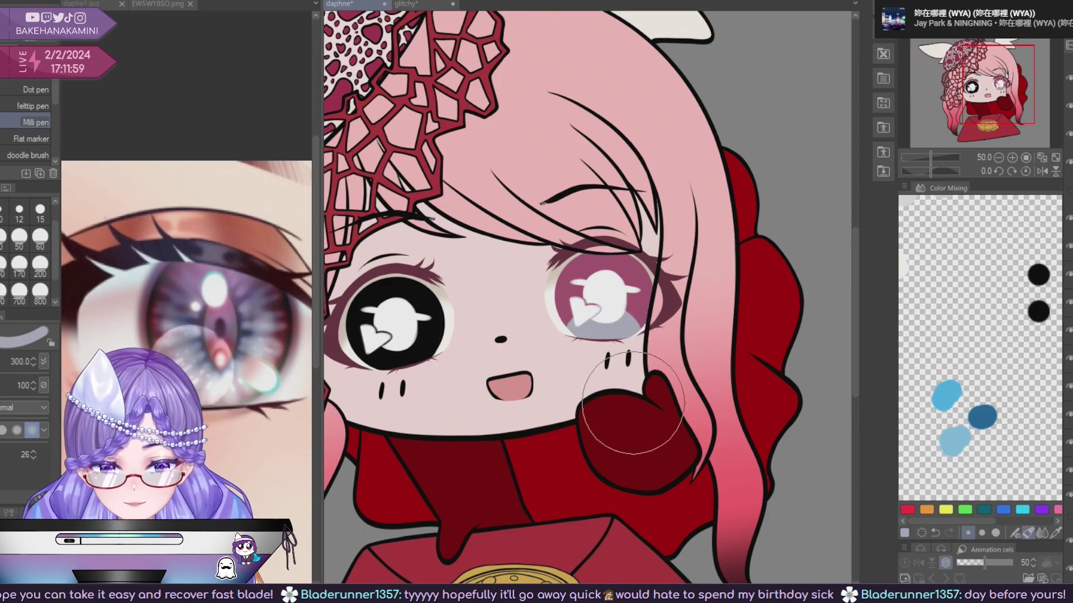
Try reshaping the pale lavender arc across the bottom of the magenta iris with the Milli pen at size 300, and undo it.
{"action": "key", "text": "ctrl+z"}
{"action": "left_click", "coordinate": [610, 358]}
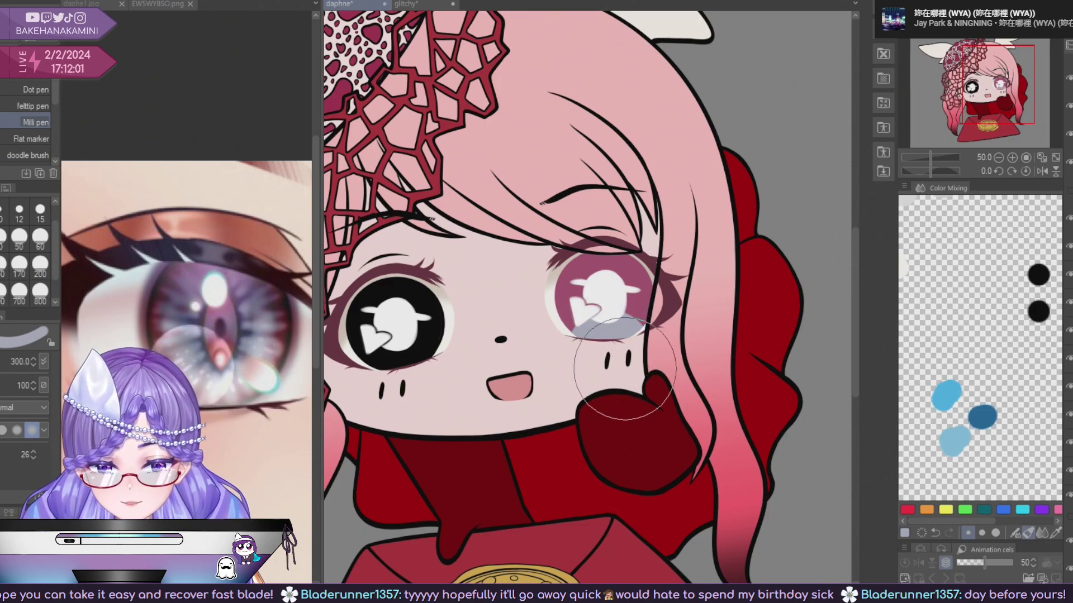
{"action": "key", "text": "ctrl+z"}
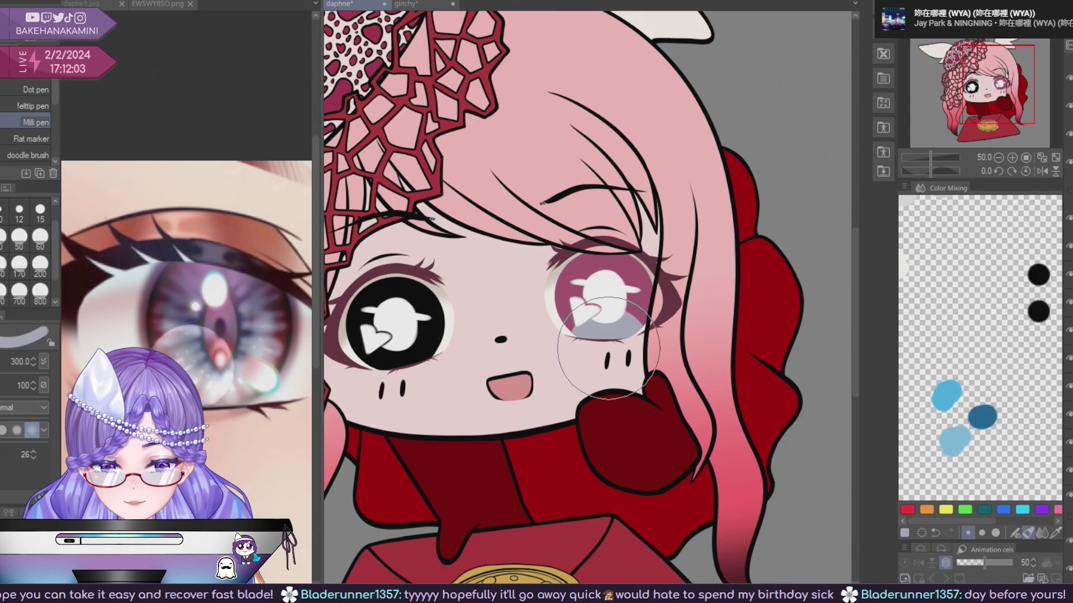
{"action": "scroll", "coordinate": [609, 348], "scroll_direction": "down", "scroll_amount": 4}
{"action": "scroll", "coordinate": [645, 450], "scroll_direction": "up", "scroll_amount": 1}
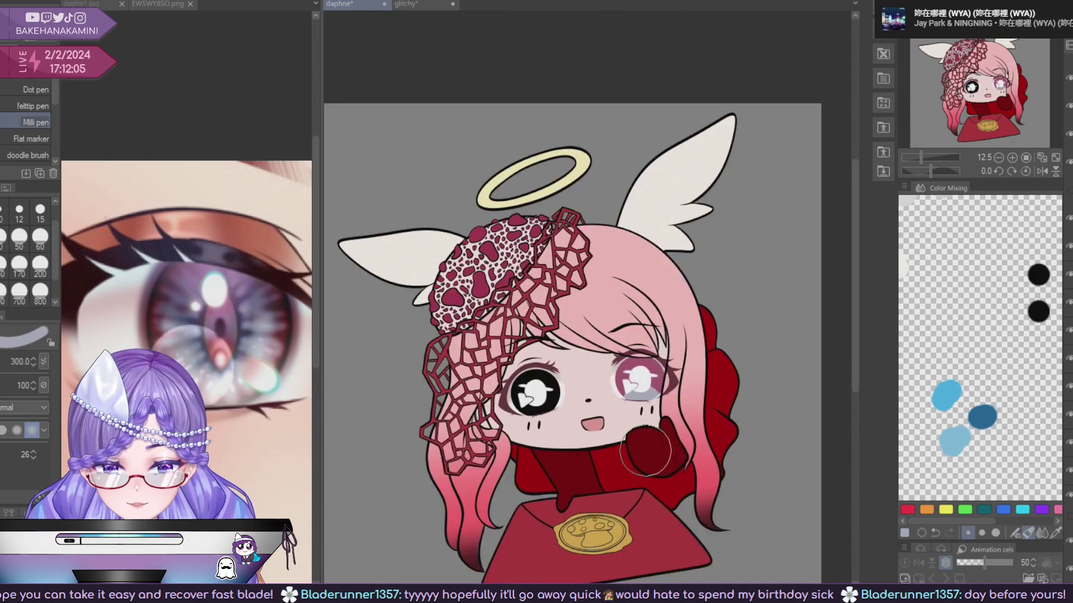
{"action": "scroll", "coordinate": [646, 450], "scroll_direction": "up", "scroll_amount": 1}
{"action": "left_click_drag", "start_coordinate": [646, 450], "coordinate": [633, 421]}
{"action": "key", "text": "ctrl+z"}
Try purple tones sampled from the reference iris as an arc across the bottom of the magenta iris.
{"action": "left_click", "coordinate": [263, 328]}
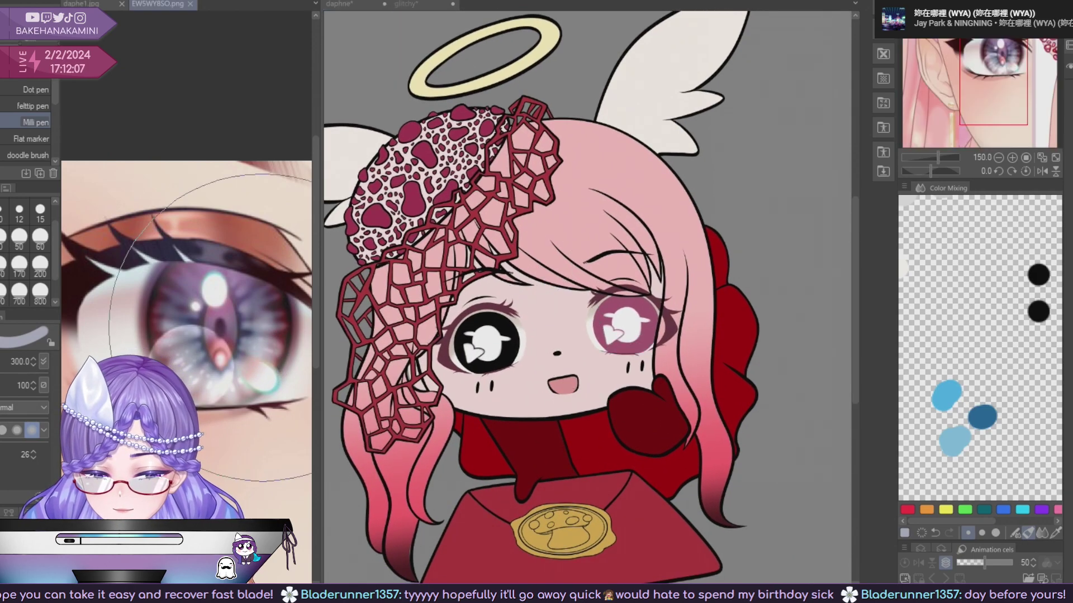
{"action": "left_click", "coordinate": [626, 360]}
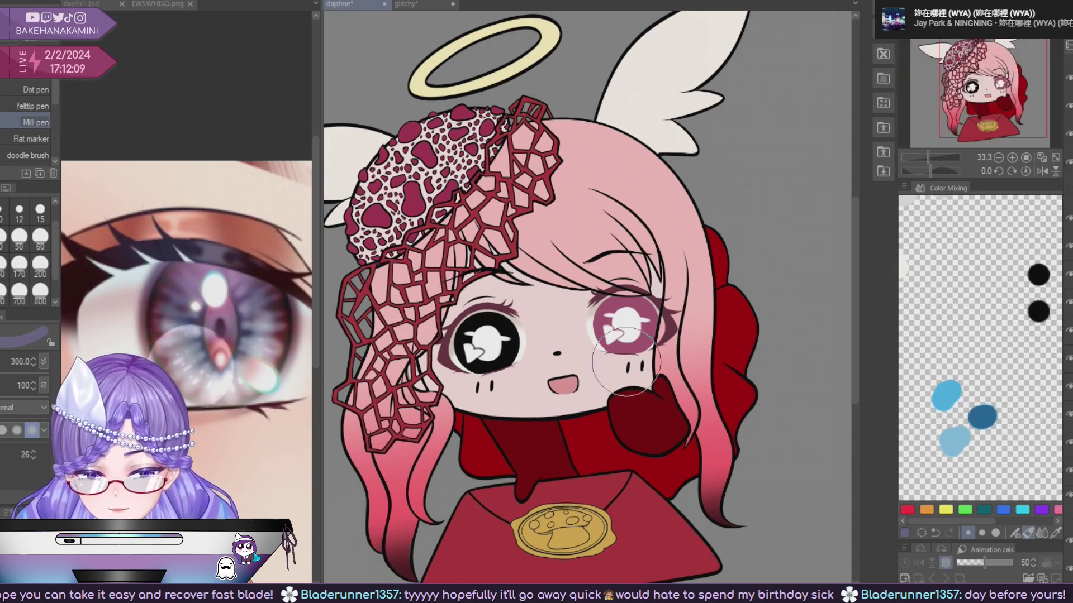
{"action": "left_click", "coordinate": [269, 303]}
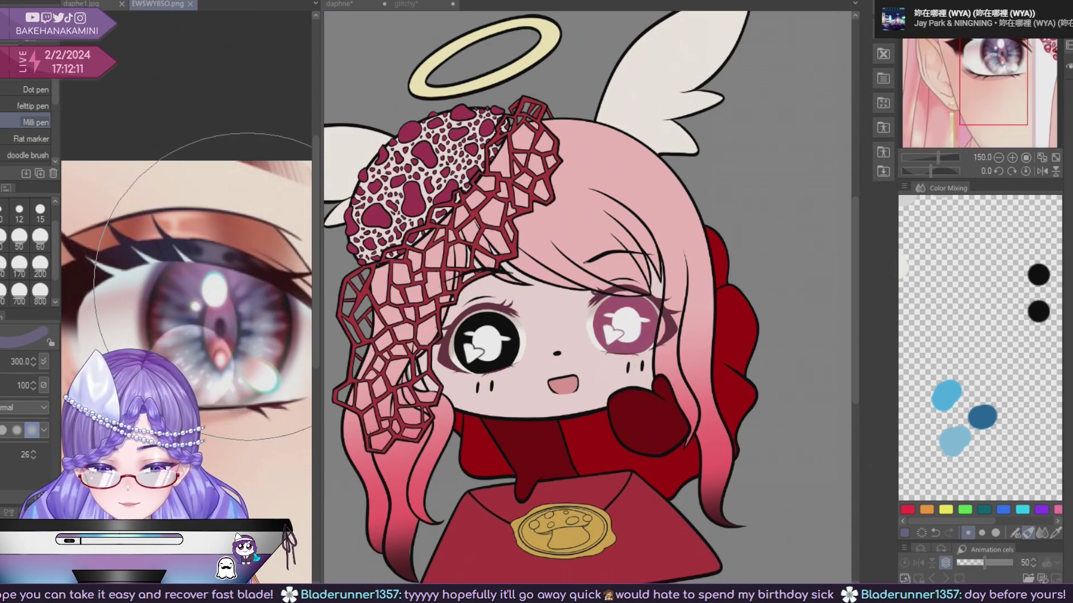
{"action": "left_click", "coordinate": [629, 353]}
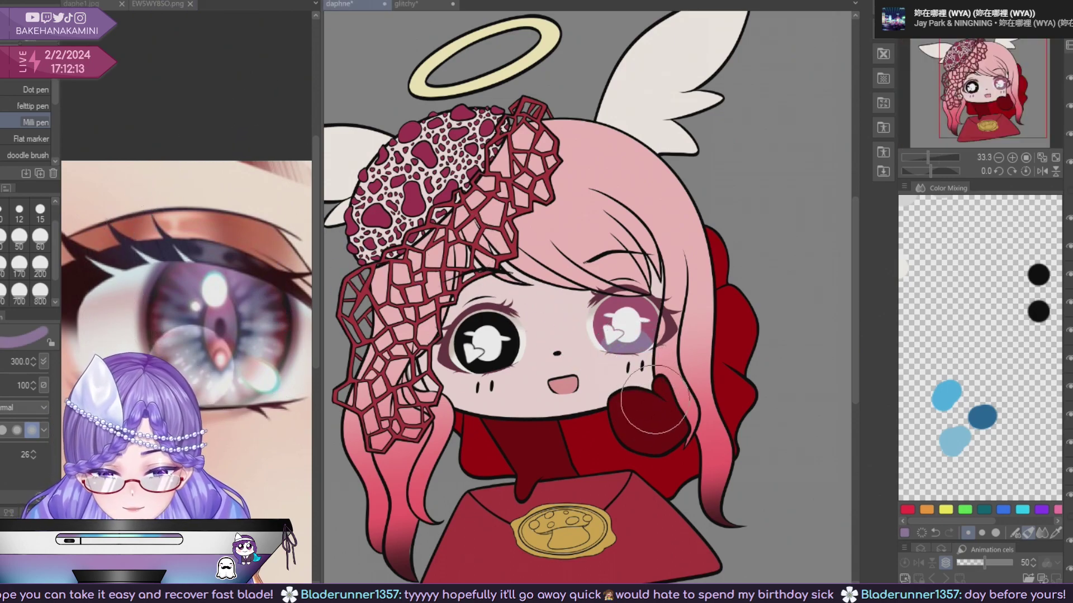
Sample a pinkish lavender from the reference iris and paint an arc across the magenta iris's lower part with the Milli pen at size 300.
{"action": "scroll", "coordinate": [652, 396], "scroll_direction": "up", "scroll_amount": 1}
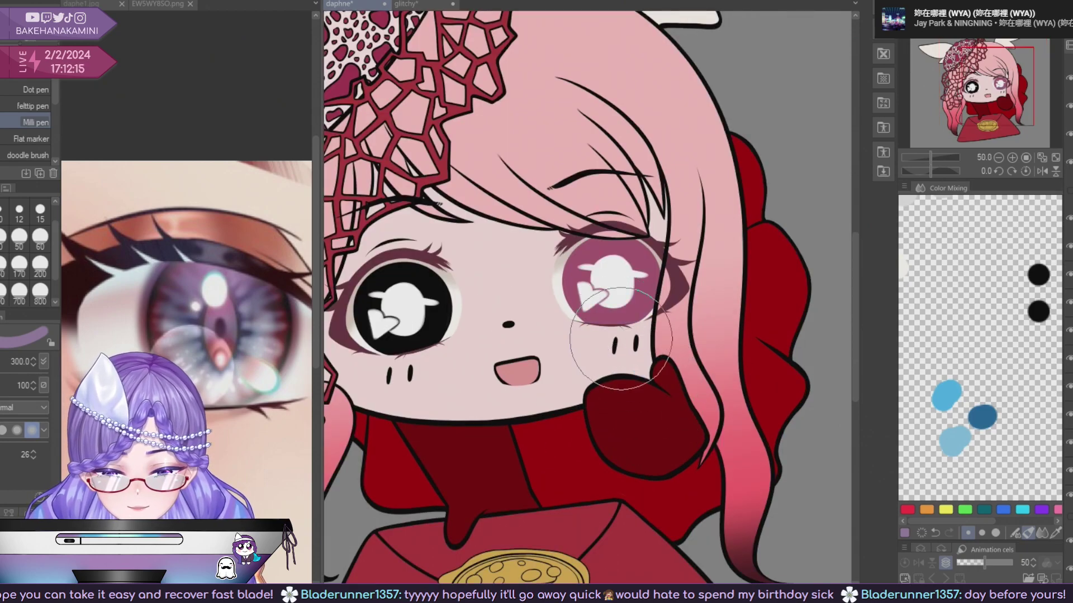
{"action": "left_click", "coordinate": [271, 343]}
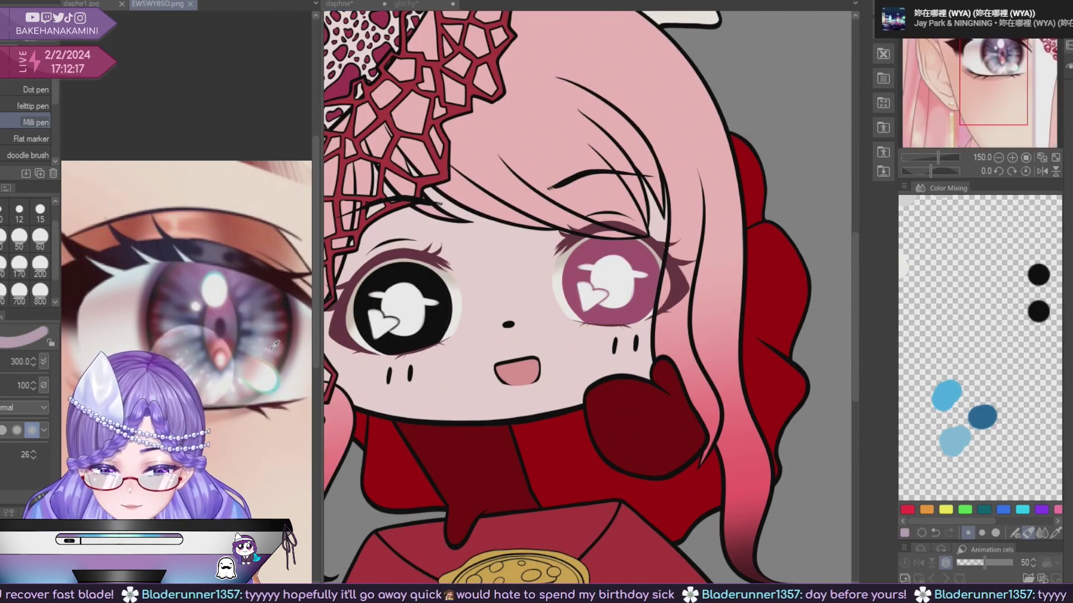
{"action": "left_click", "coordinate": [618, 346]}
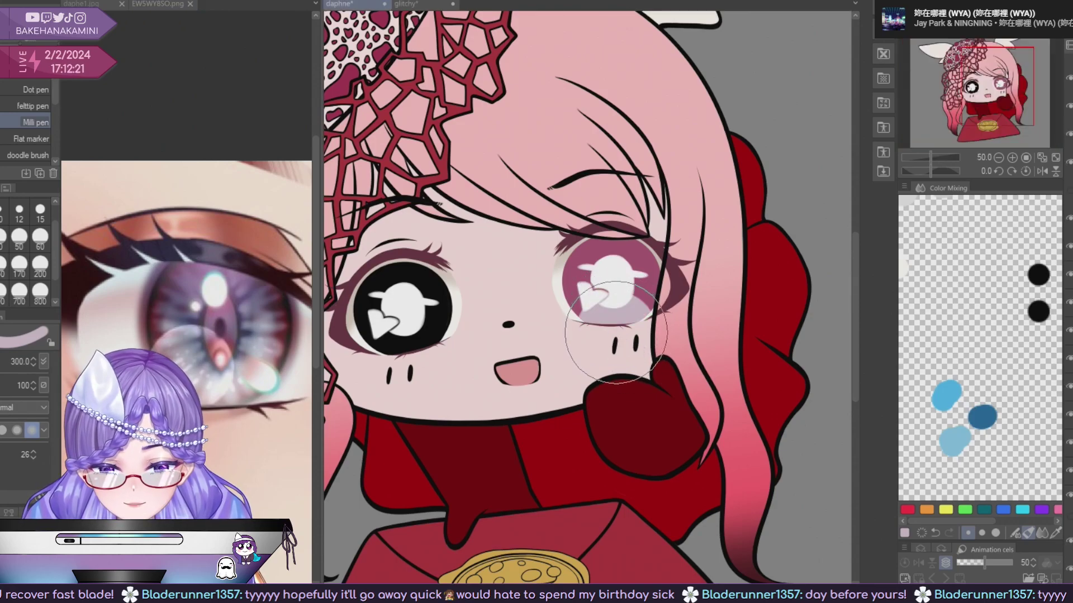
{"action": "scroll", "coordinate": [665, 442], "scroll_direction": "down", "scroll_amount": 1}
{"action": "scroll", "coordinate": [666, 443], "scroll_direction": "down", "scroll_amount": 1}
{"action": "scroll", "coordinate": [665, 453], "scroll_direction": "up", "scroll_amount": 2}
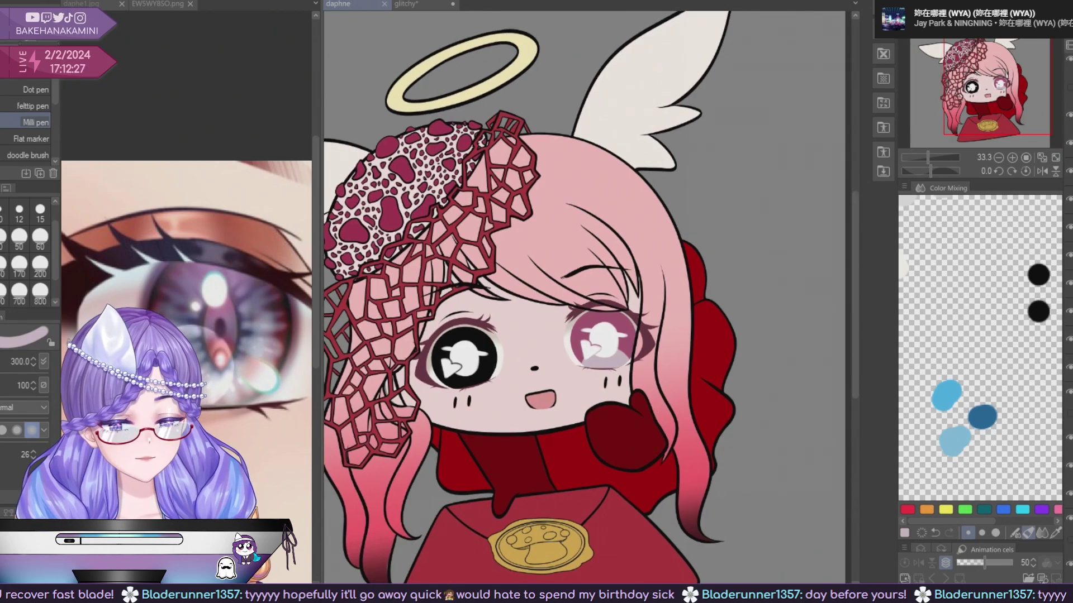
Sample a muted purple from the reference iris for the Bong pen and set its size to 200.
{"action": "scroll", "coordinate": [614, 338], "scroll_direction": "up", "scroll_amount": 1}
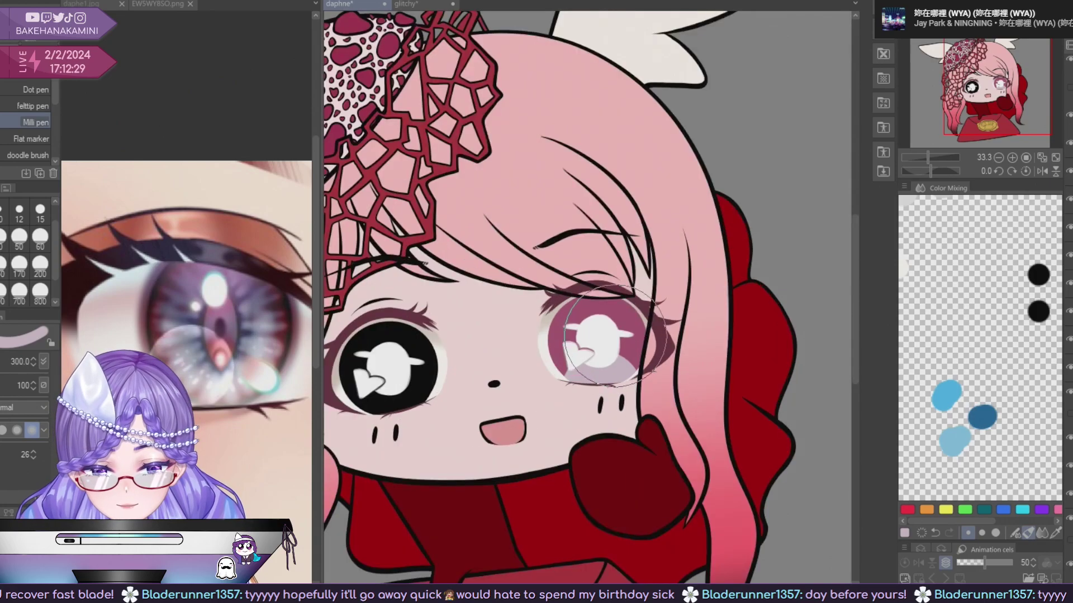
{"action": "key", "text": "p"}
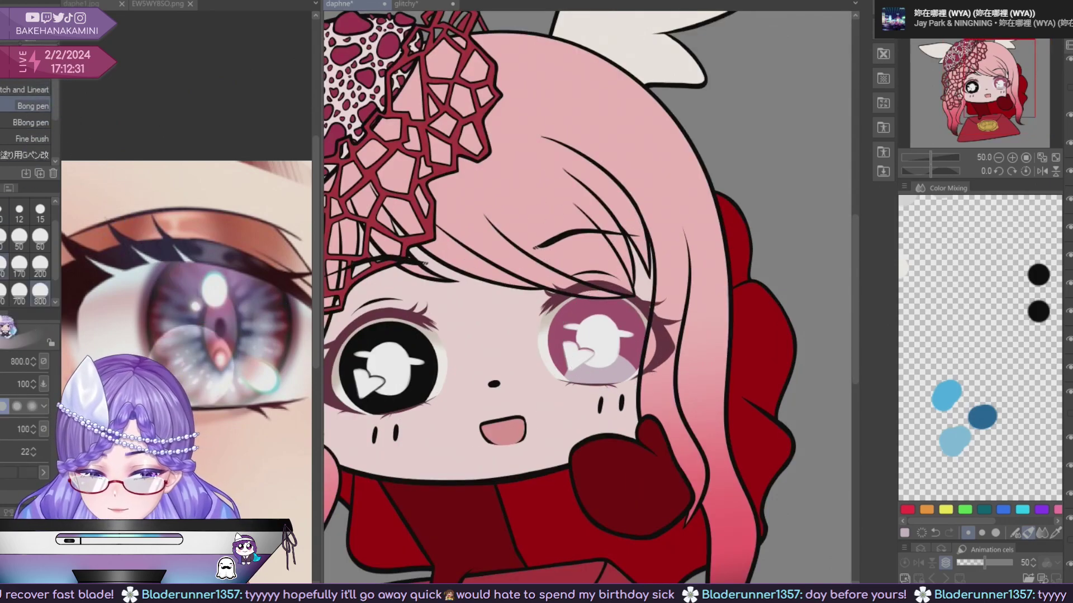
{"action": "left_click", "coordinate": [251, 301], "text": "alt"}
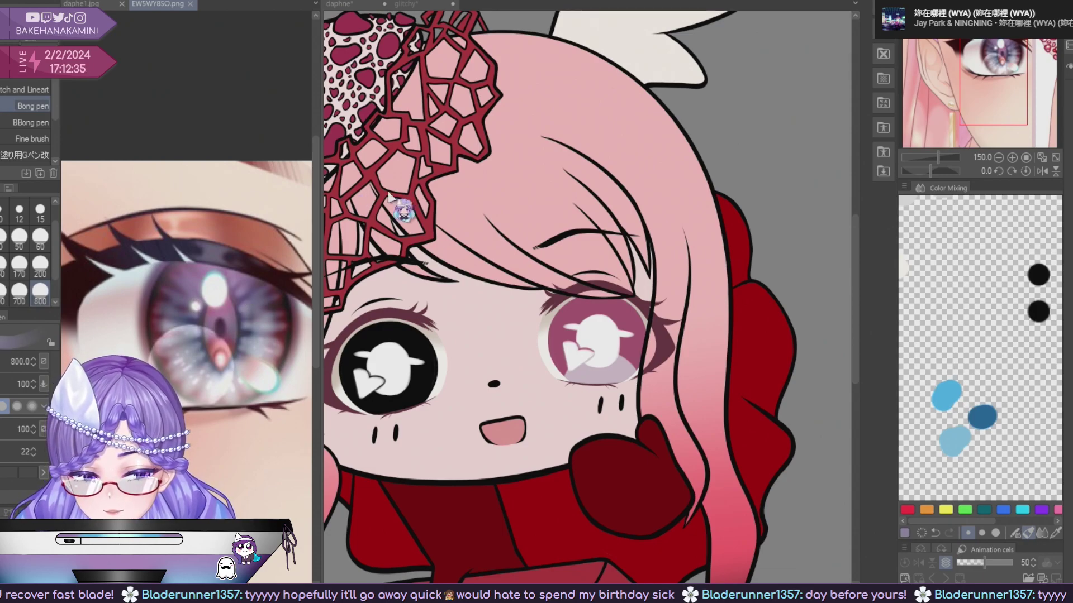
{"action": "left_click", "coordinate": [606, 345]}
{"action": "left_click", "coordinate": [39, 237]}
{"action": "left_click", "coordinate": [39, 264]}
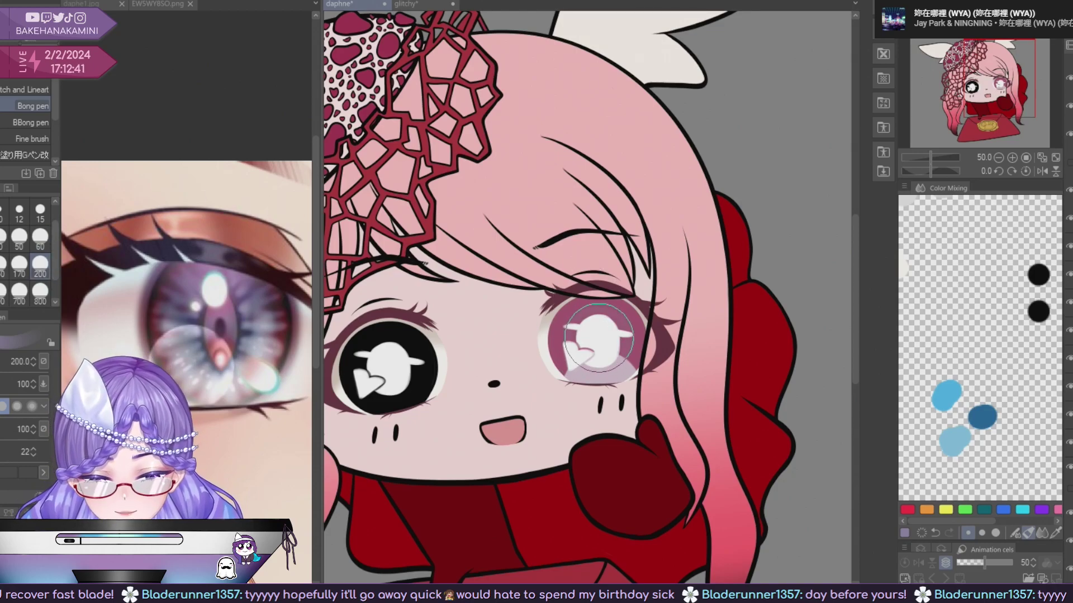
Paint a muted purple circle around the white highlight of the magenta iris with the Bong pen at size 200.
{"action": "scroll", "coordinate": [673, 395], "scroll_direction": "down", "scroll_amount": 2}
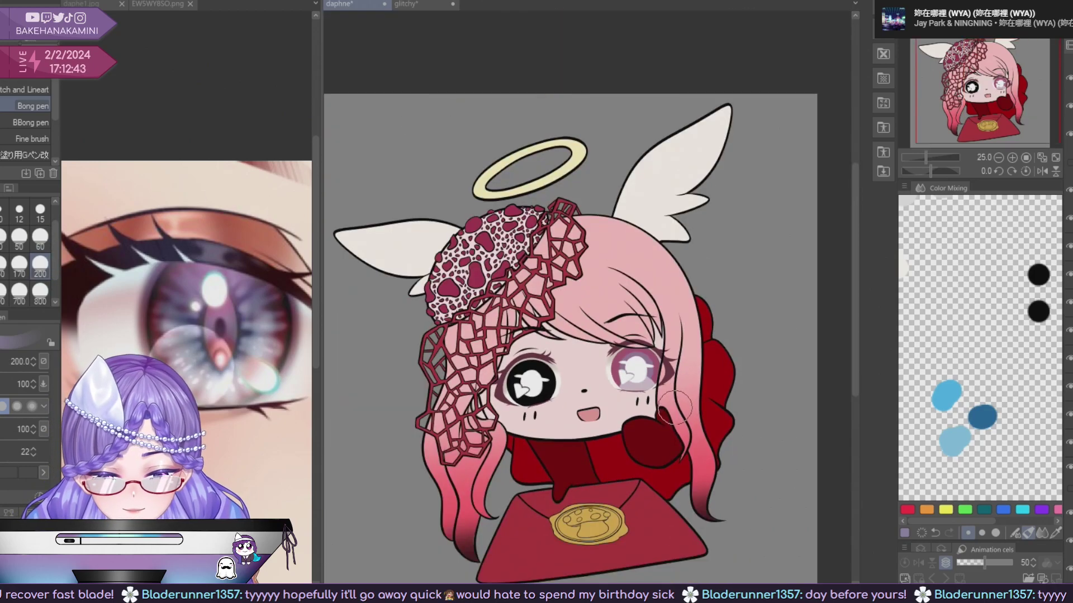
{"action": "scroll", "coordinate": [672, 412], "scroll_direction": "up", "scroll_amount": 5}
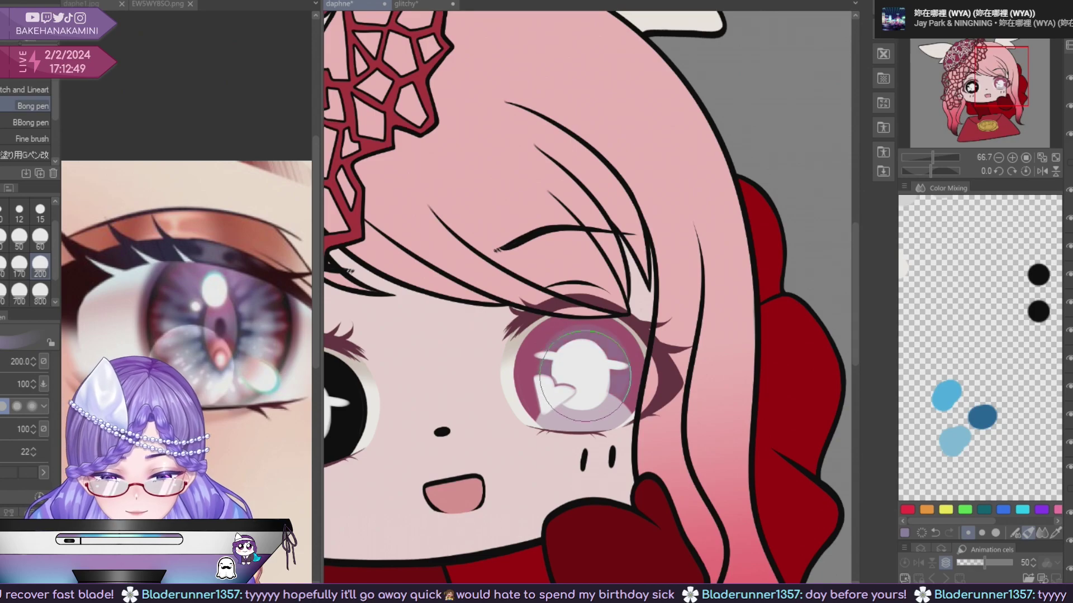
{"action": "scroll", "coordinate": [667, 405], "scroll_direction": "down", "scroll_amount": 5}
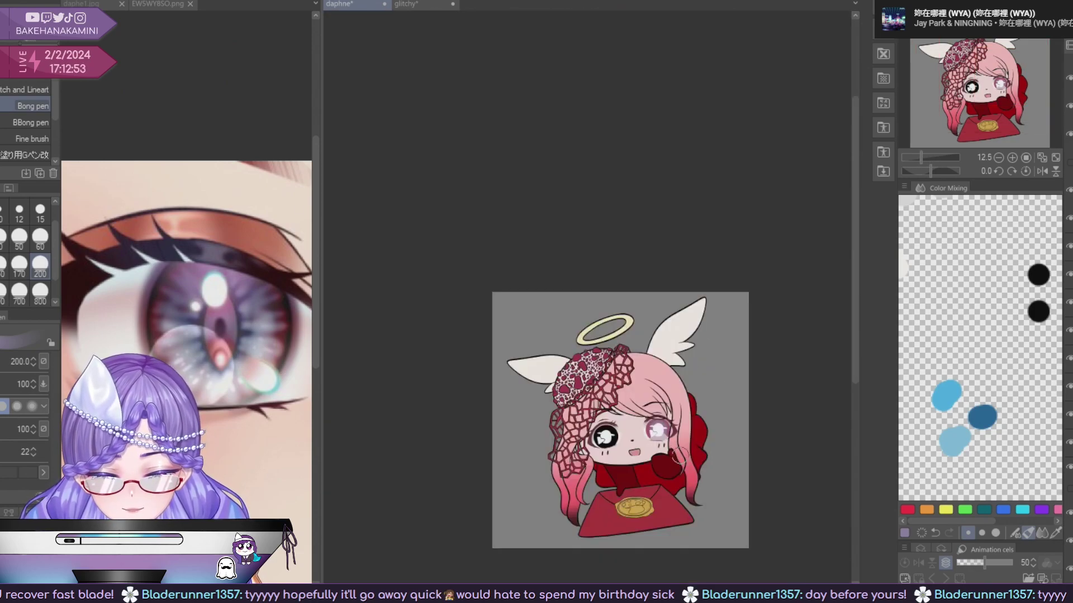
{"action": "scroll", "coordinate": [677, 457], "scroll_direction": "up", "scroll_amount": 6}
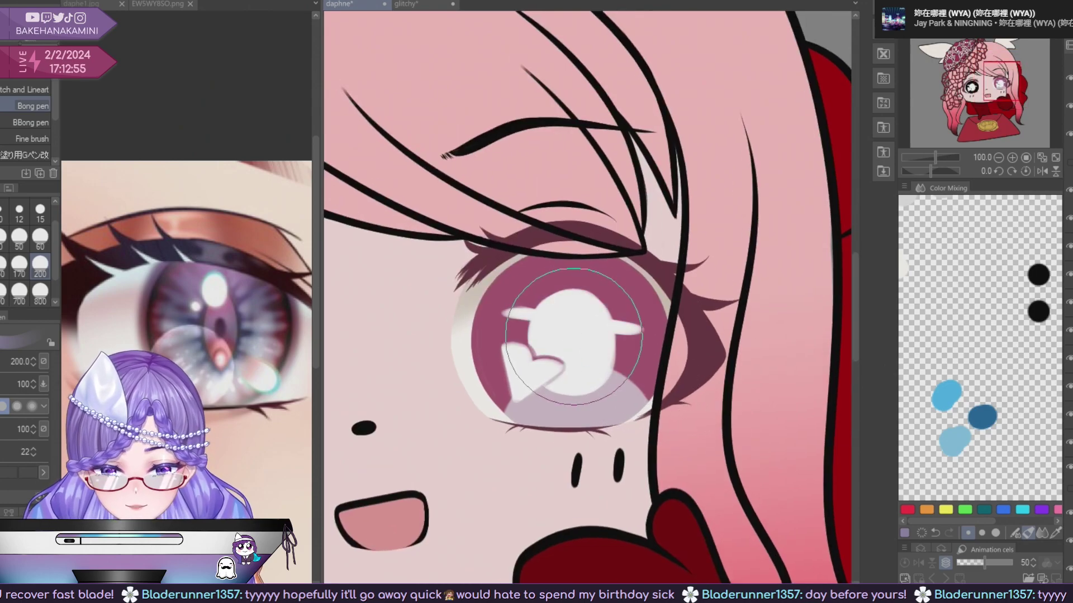
{"action": "mouse_move", "coordinate": [574, 335]}
{"action": "left_mouse_down"}
{"action": "mouse_move", "coordinate": [562, 336]}
{"action": "mouse_move", "coordinate": [570, 349]}
{"action": "left_mouse_up"}
{"action": "key", "text": "ctrl+z"}
{"action": "scroll", "coordinate": [641, 402], "scroll_direction": "down", "scroll_amount": 6}
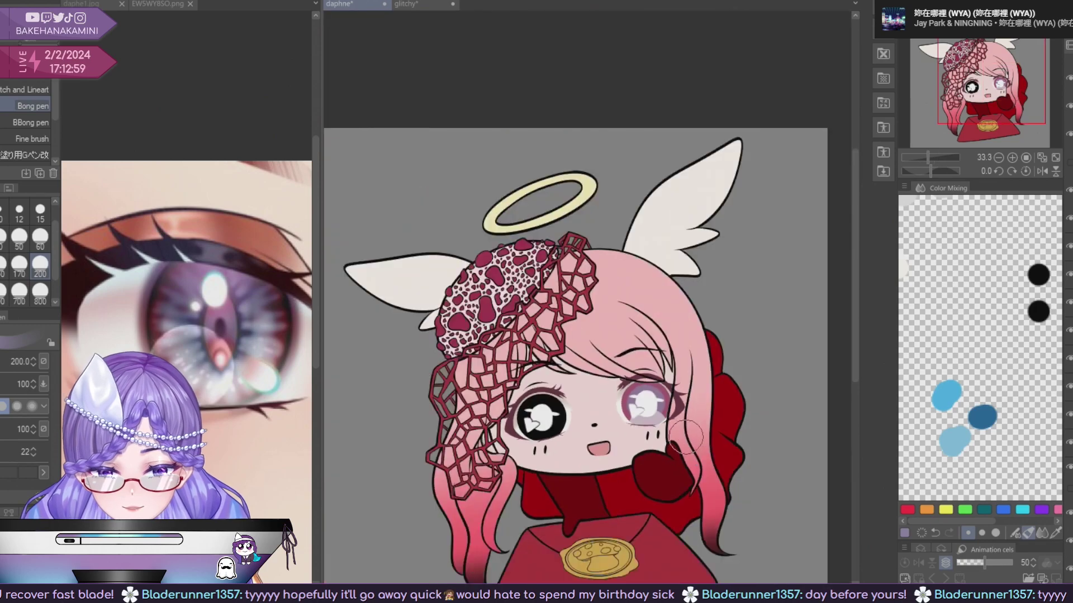
{"action": "scroll", "coordinate": [683, 447], "scroll_direction": "up", "scroll_amount": 6}
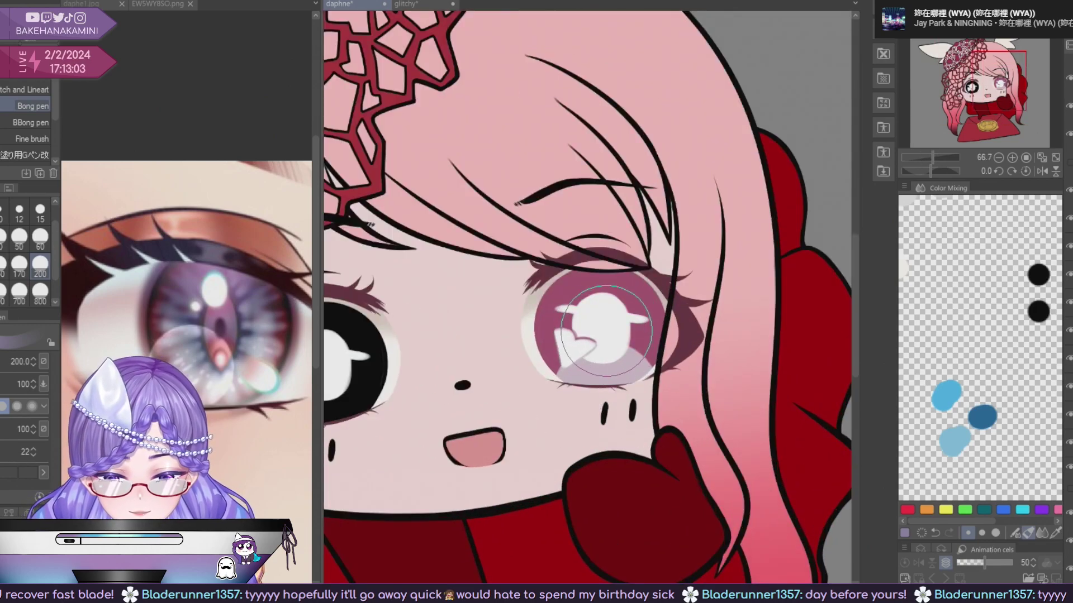
Compare the daphne eyes with the finished eyes in the glitchy drawing.
{"action": "scroll", "coordinate": [601, 329], "scroll_direction": "down", "scroll_amount": 2}
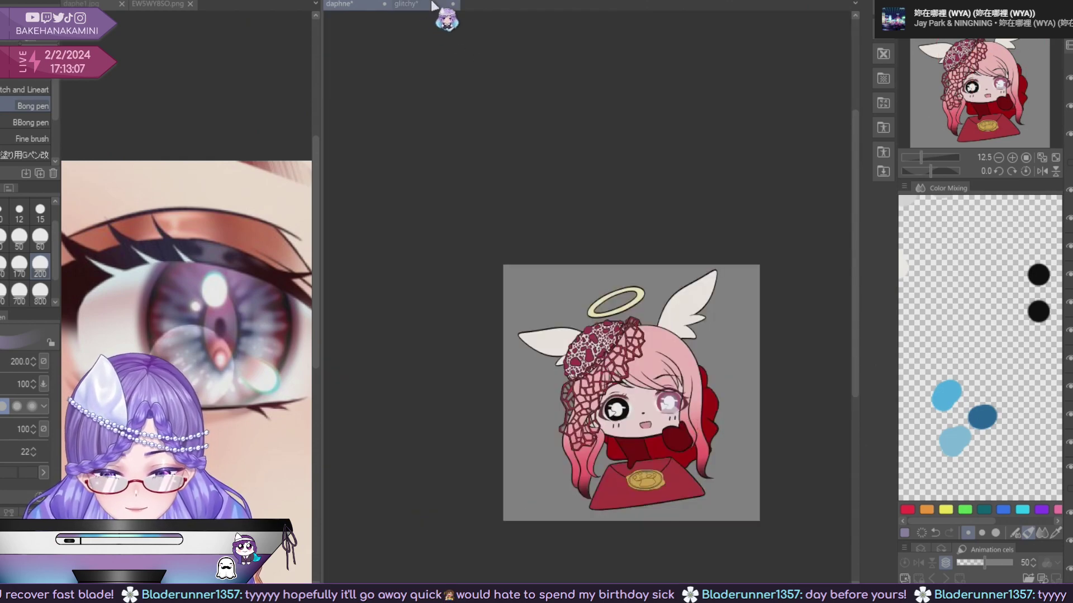
{"action": "left_click", "coordinate": [448, 4]}
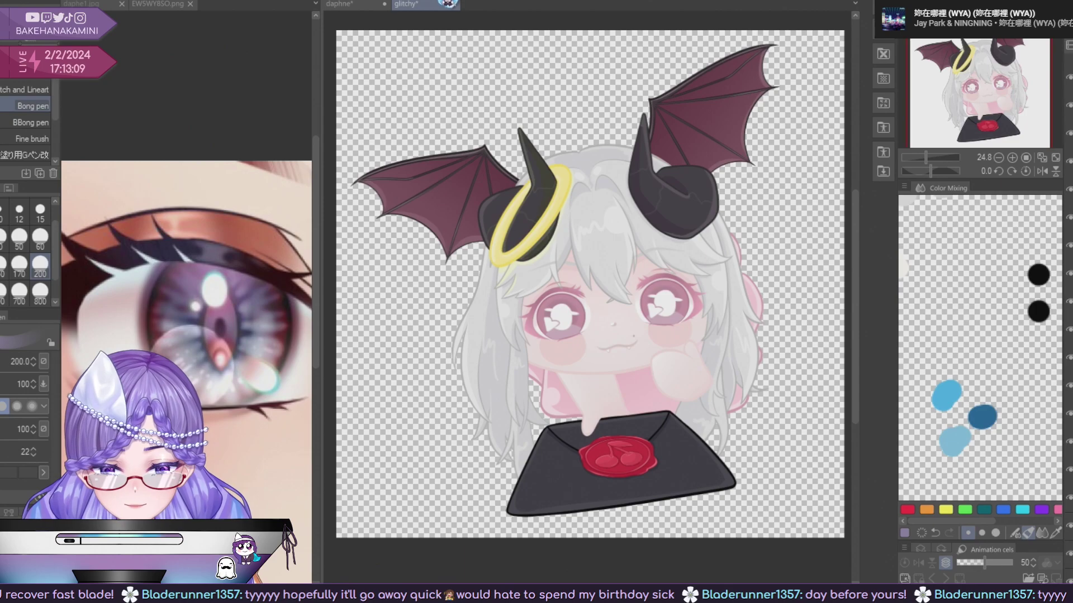
{"action": "left_click", "coordinate": [371, 5]}
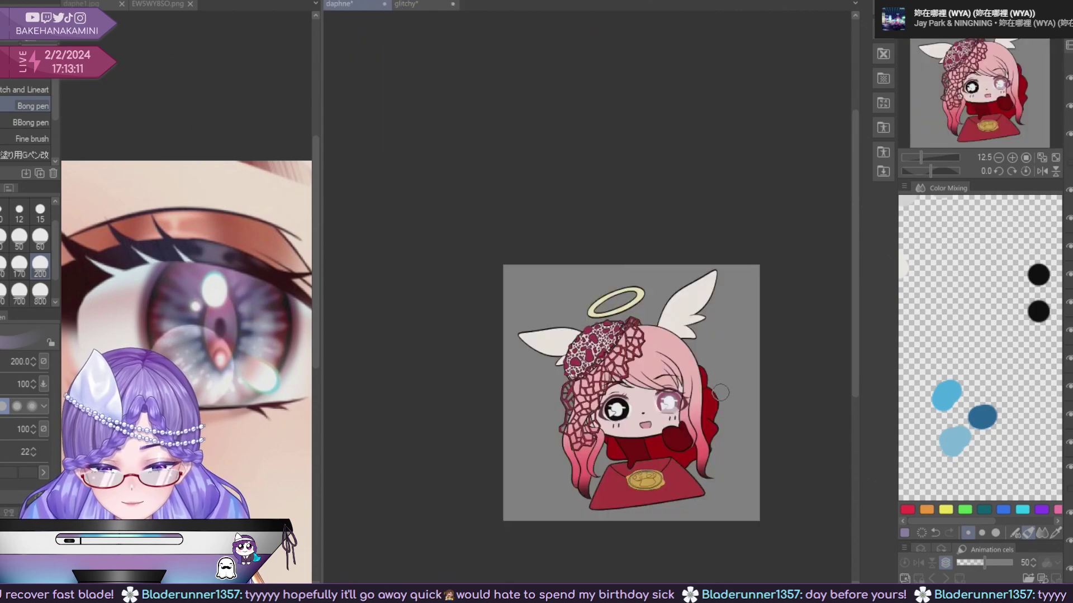
Soften the edge of the muted purple circle in the iris with the MaaBlur Brush at size 60.
{"action": "scroll", "coordinate": [707, 434], "scroll_direction": "up", "scroll_amount": 5}
{"action": "mouse_move", "coordinate": [593, 307]}
{"action": "left_mouse_down"}
{"action": "mouse_move", "coordinate": [752, 373]}
{"action": "mouse_move", "coordinate": [767, 407]}
{"action": "left_mouse_up"}
{"action": "key", "text": "j"}
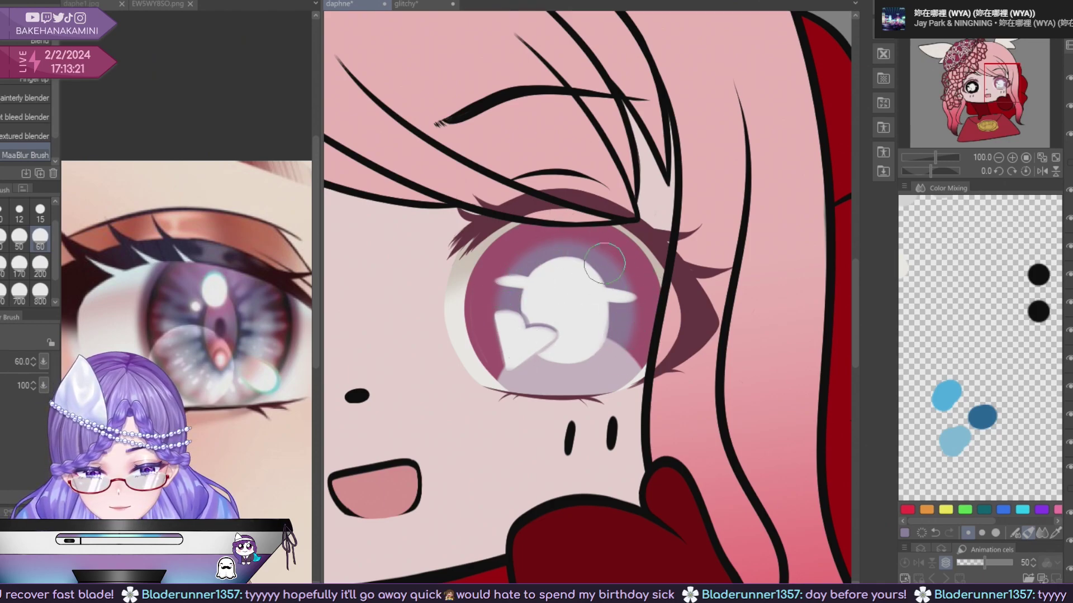
Smudge the blurred purple edge outward into radiating streaks around the iris highlight with the Finger tip blender at size 25.
{"action": "left_click", "coordinate": [33, 80]}
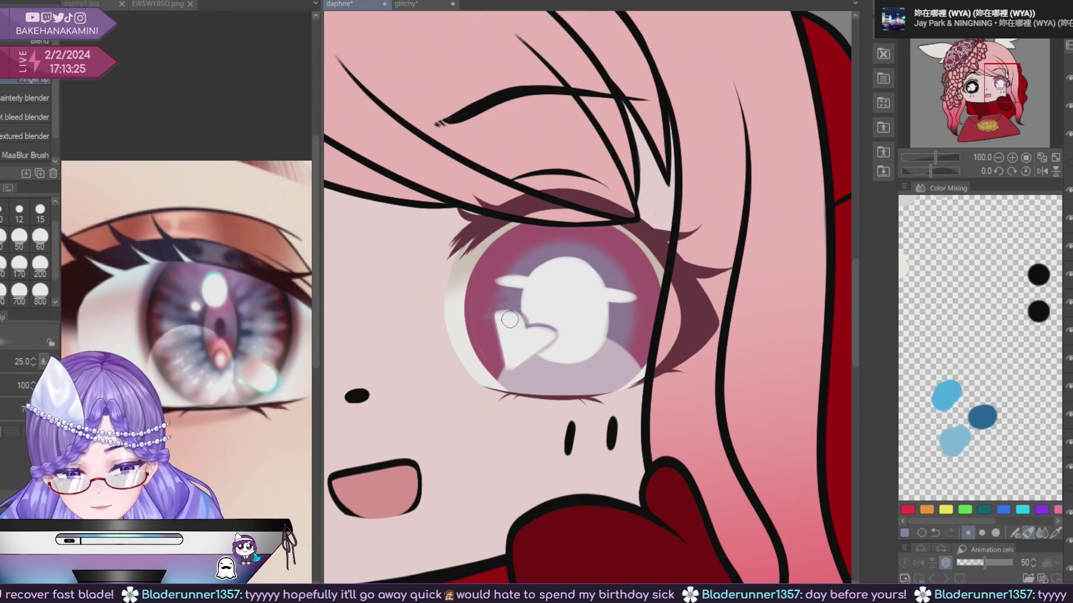
{"action": "key", "text": "ctrl+z"}
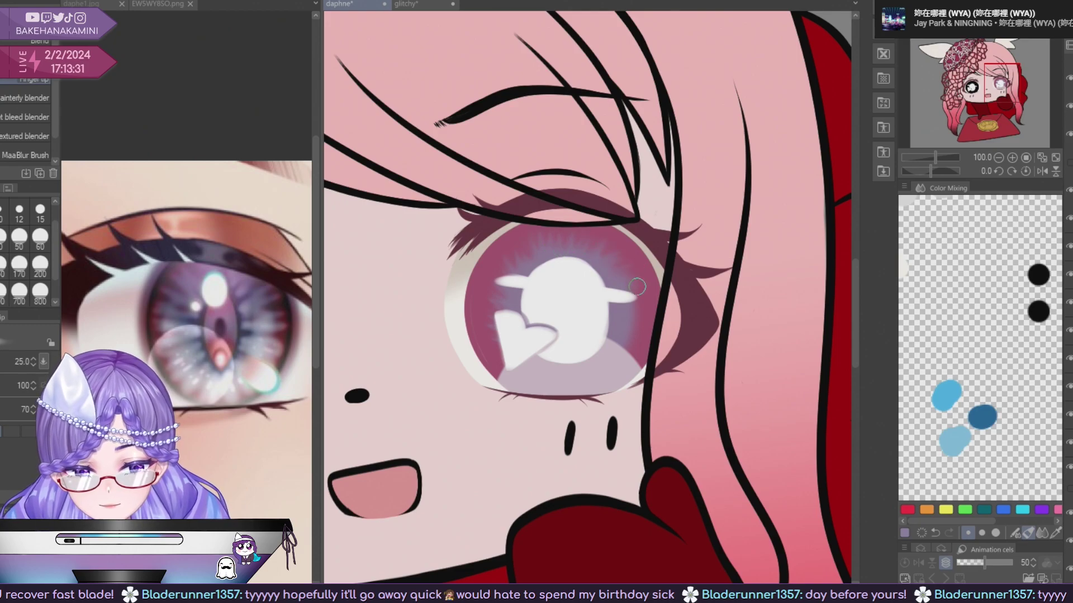
{"action": "scroll", "coordinate": [638, 352], "scroll_direction": "down", "scroll_amount": 5}
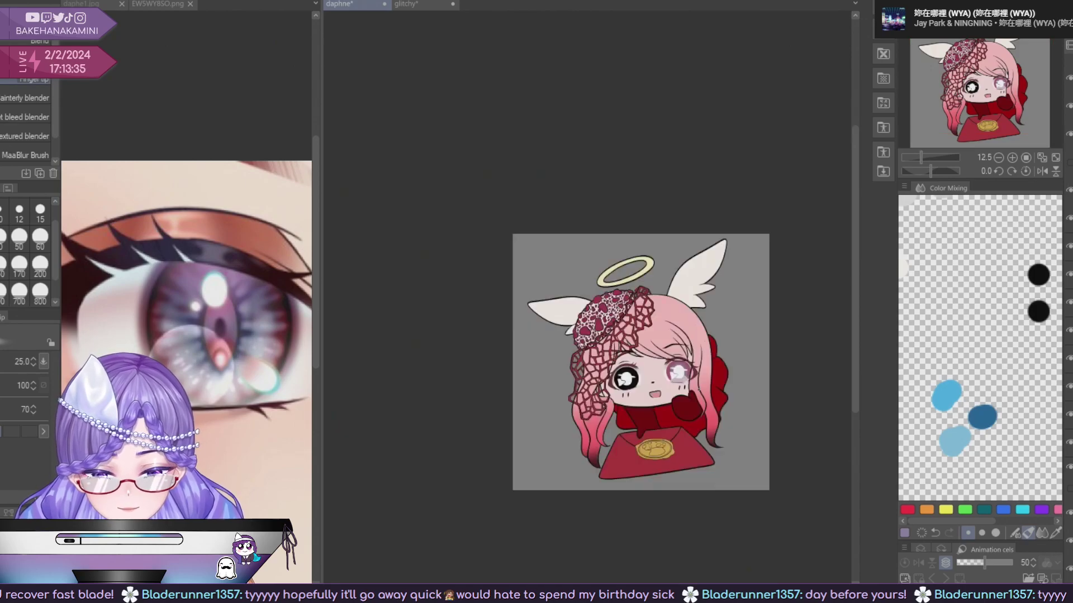
{"action": "scroll", "coordinate": [655, 312], "scroll_direction": "up", "scroll_amount": 5}
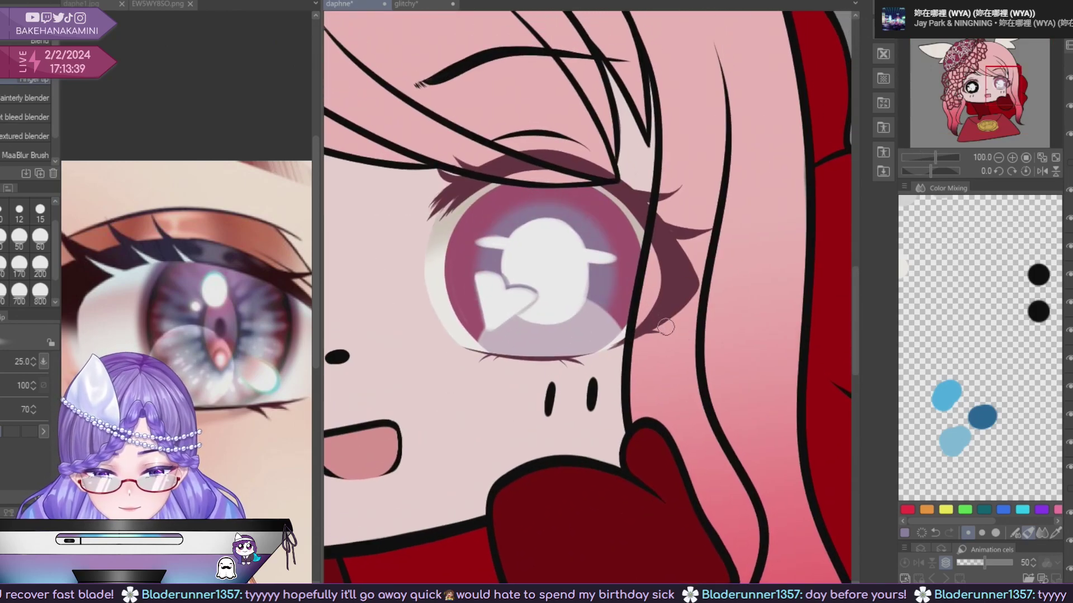
{"action": "scroll", "coordinate": [665, 327], "scroll_direction": "down", "scroll_amount": 3}
{"action": "scroll", "coordinate": [667, 328], "scroll_direction": "up", "scroll_amount": 2}
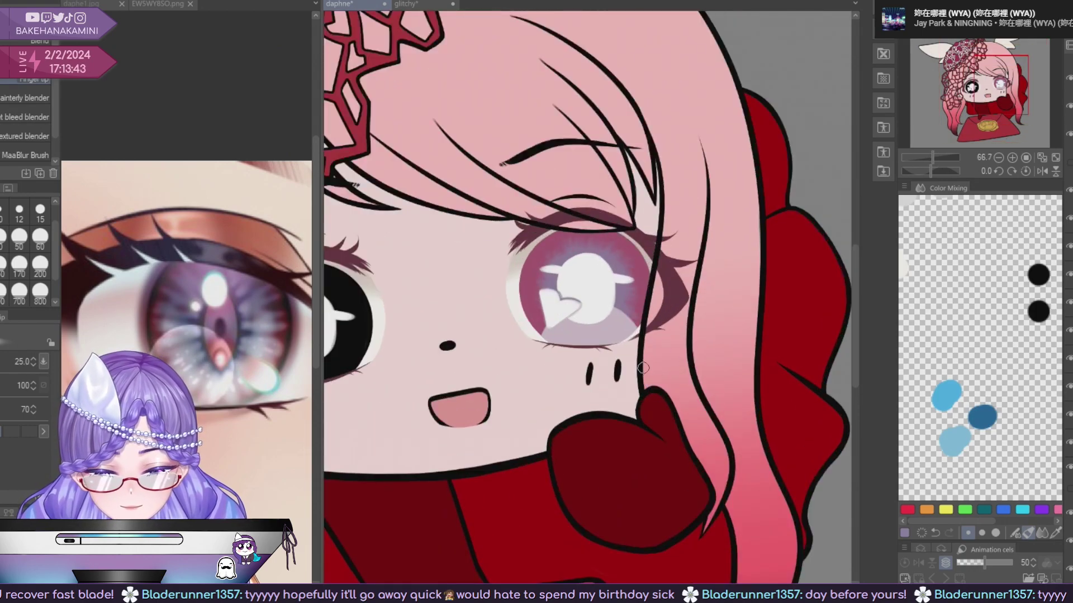
{"action": "scroll", "coordinate": [564, 288], "scroll_direction": "up", "scroll_amount": 1}
{"action": "left_click_drag", "start_coordinate": [691, 302], "coordinate": [668, 288]}
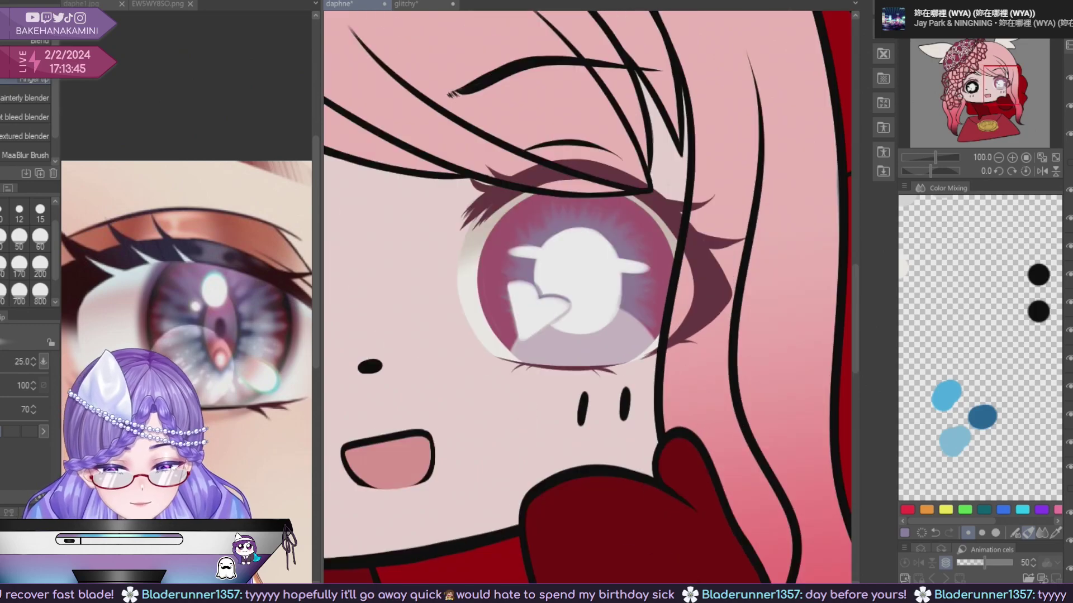
{"action": "left_click", "coordinate": [1070, 491]}
{"action": "left_click", "coordinate": [1069, 491]}
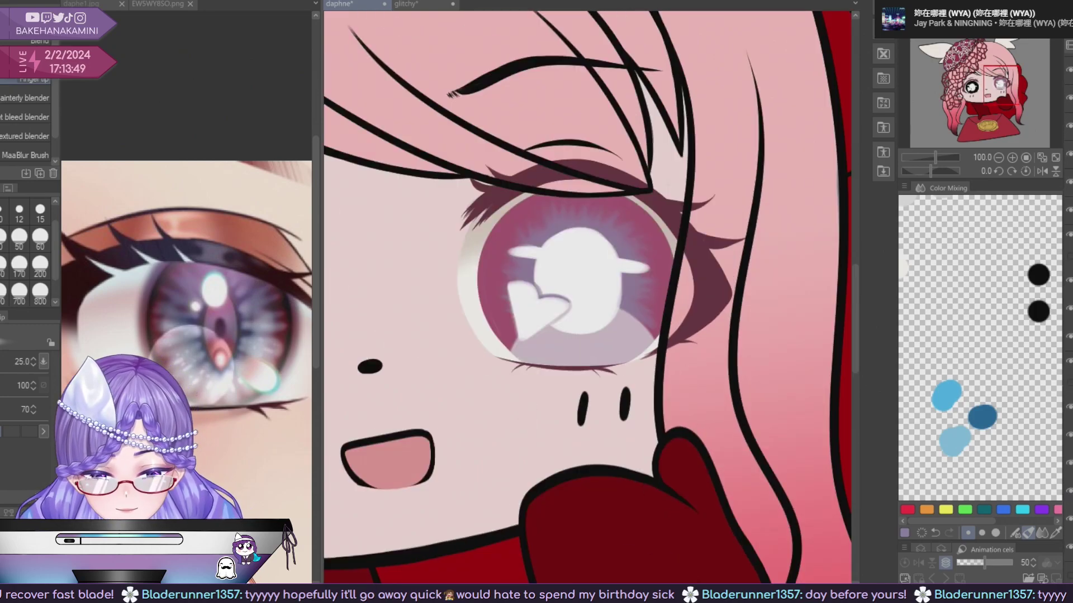
Touch up the faint line along the magenta iris's edge with the Milli pen at size 15 and save the drawing.
{"action": "scroll", "coordinate": [555, 277], "scroll_direction": "up", "scroll_amount": 2}
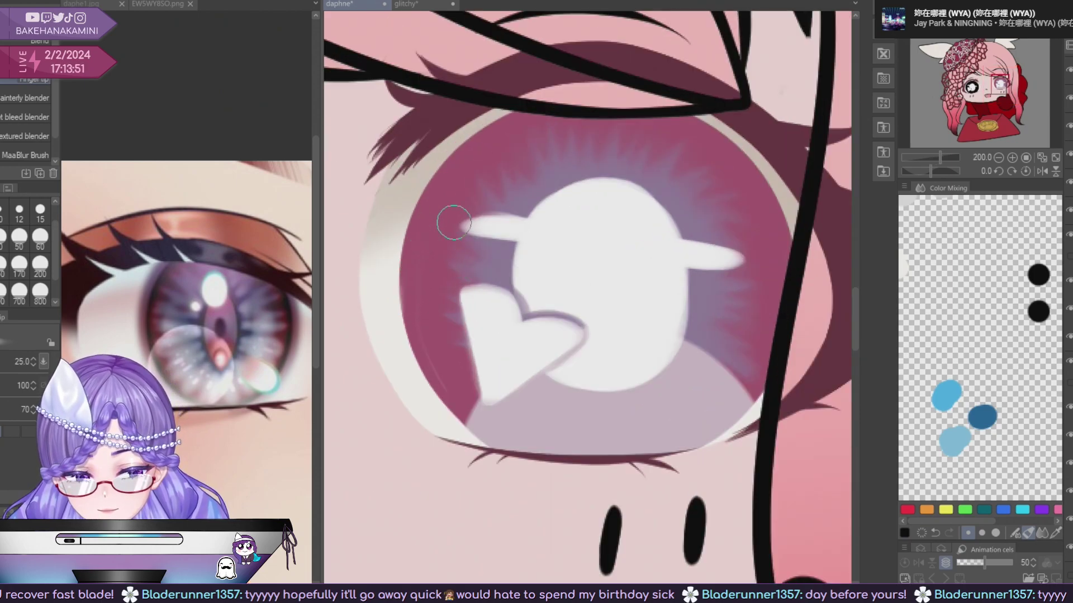
{"action": "key", "text": "p"}
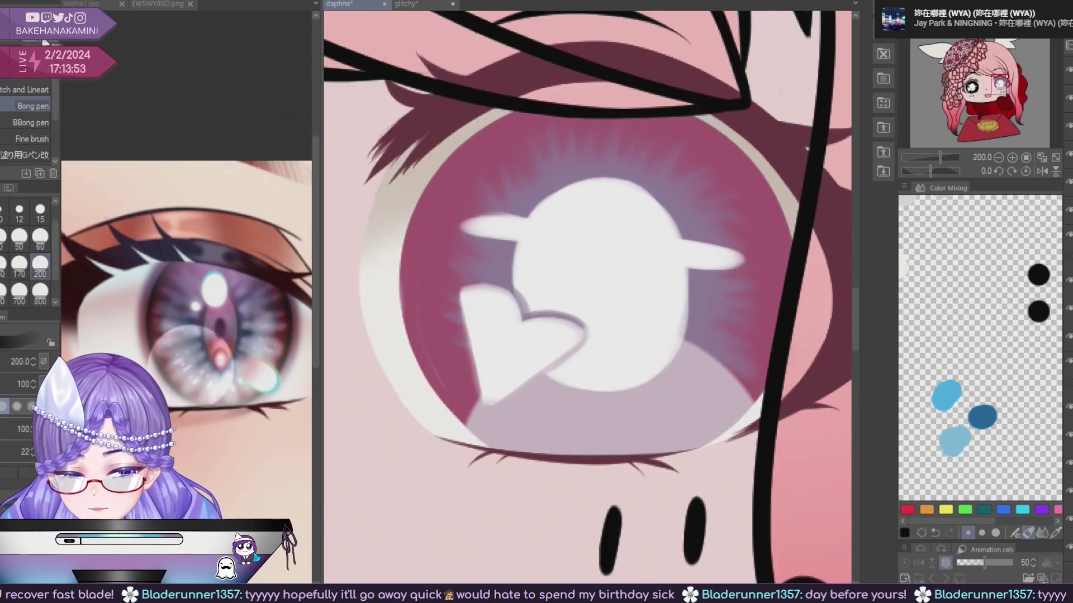
{"action": "left_click", "coordinate": [35, 81]}
{"action": "left_click", "coordinate": [45, 31]}
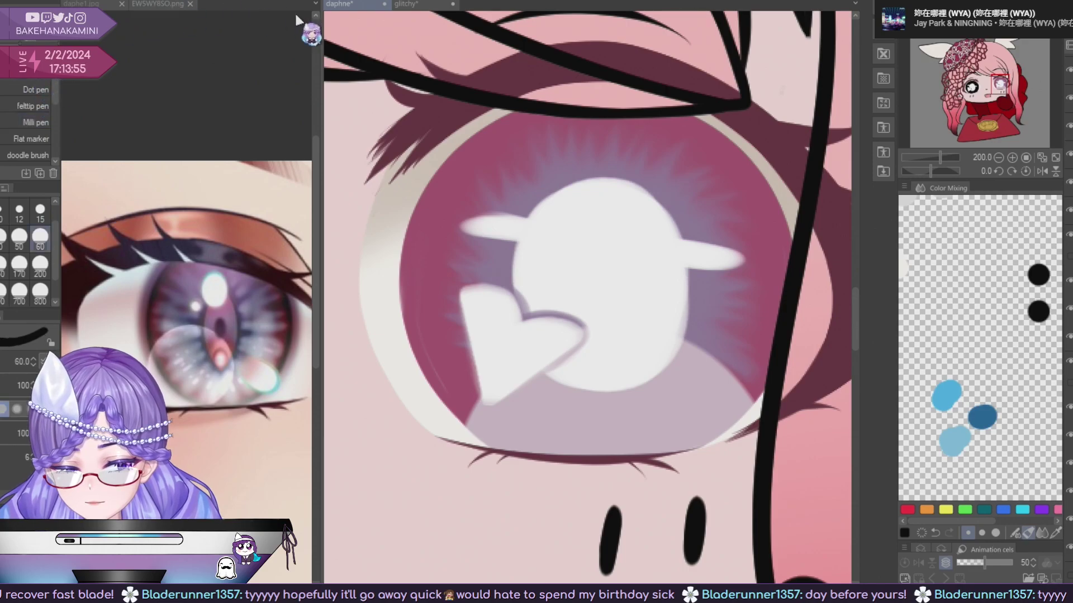
{"action": "left_click", "coordinate": [41, 208]}
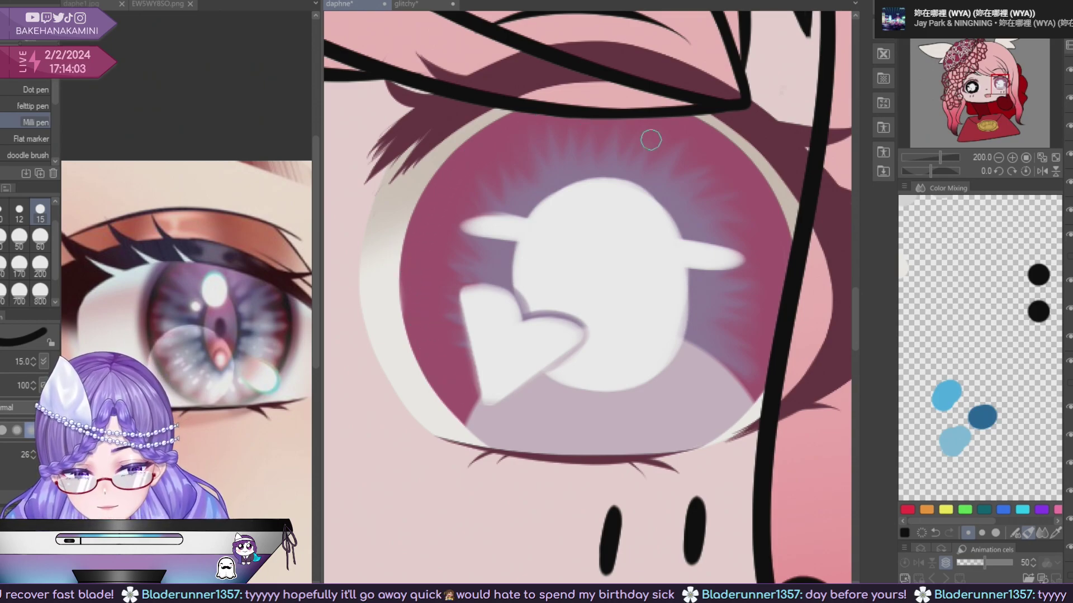
{"action": "left_click_drag", "start_coordinate": [774, 219], "coordinate": [692, 218]}
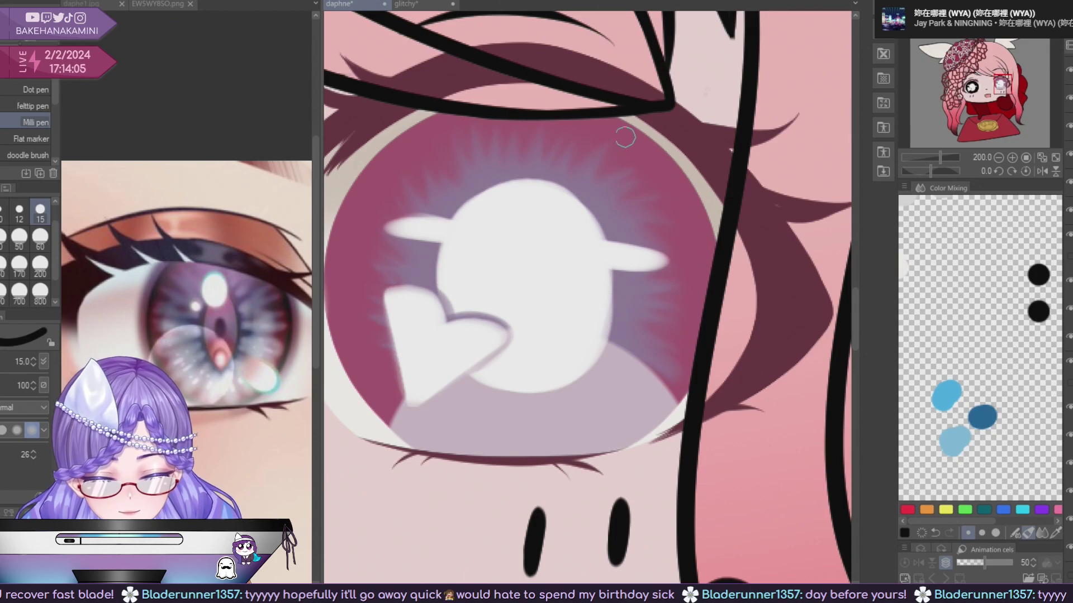
{"action": "scroll", "coordinate": [627, 137], "scroll_direction": "down", "scroll_amount": 3}
{"action": "scroll", "coordinate": [674, 326], "scroll_direction": "up", "scroll_amount": 3}
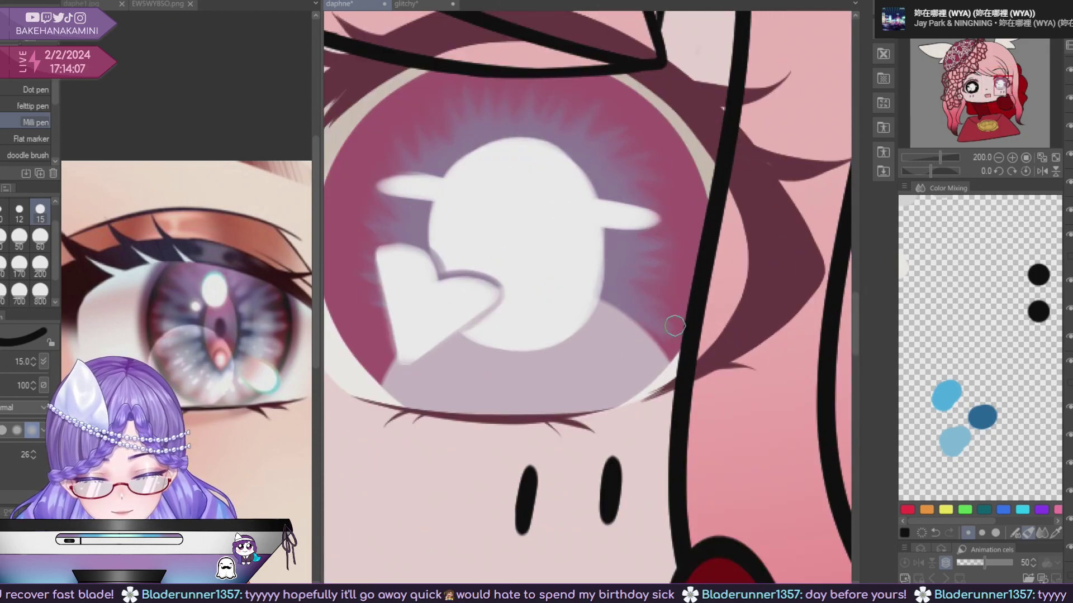
{"action": "scroll", "coordinate": [624, 366], "scroll_direction": "down", "scroll_amount": 3}
{"action": "scroll", "coordinate": [526, 348], "scroll_direction": "up", "scroll_amount": 3}
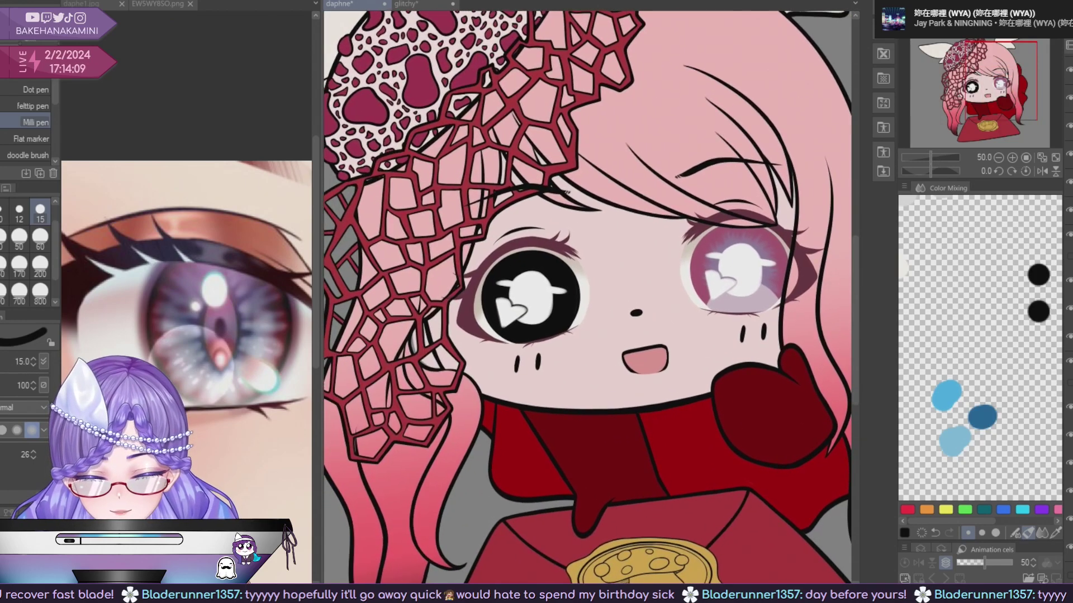
{"action": "key", "text": "ctrl+s"}
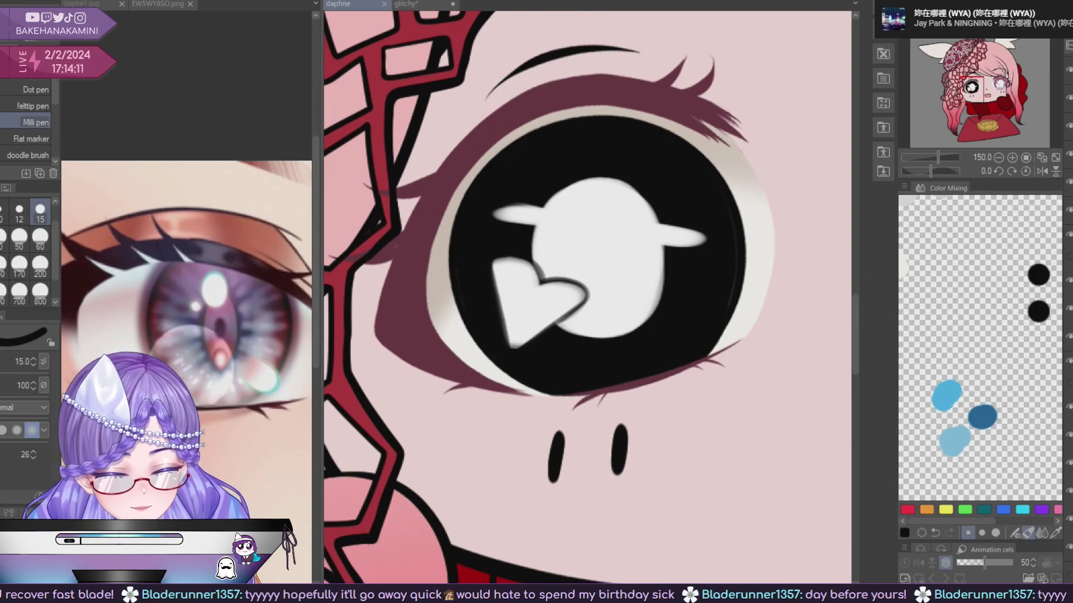
Clean up the faint line along the black iris's edge with the same pen and save the drawing.
{"action": "scroll", "coordinate": [483, 285], "scroll_direction": "up", "scroll_amount": 3}
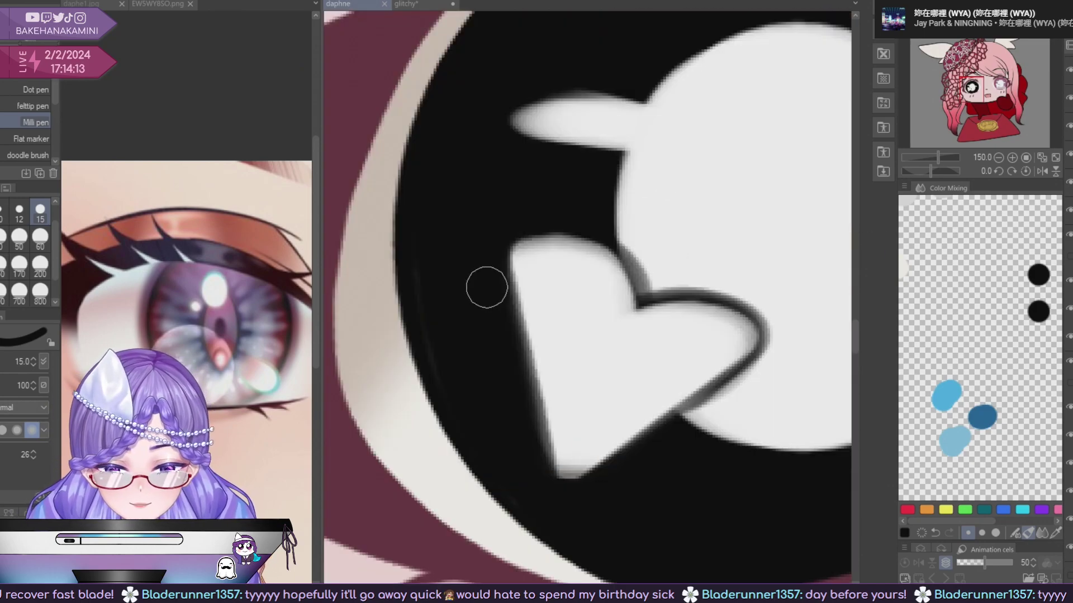
{"action": "scroll", "coordinate": [677, 271], "scroll_direction": "down", "scroll_amount": 2}
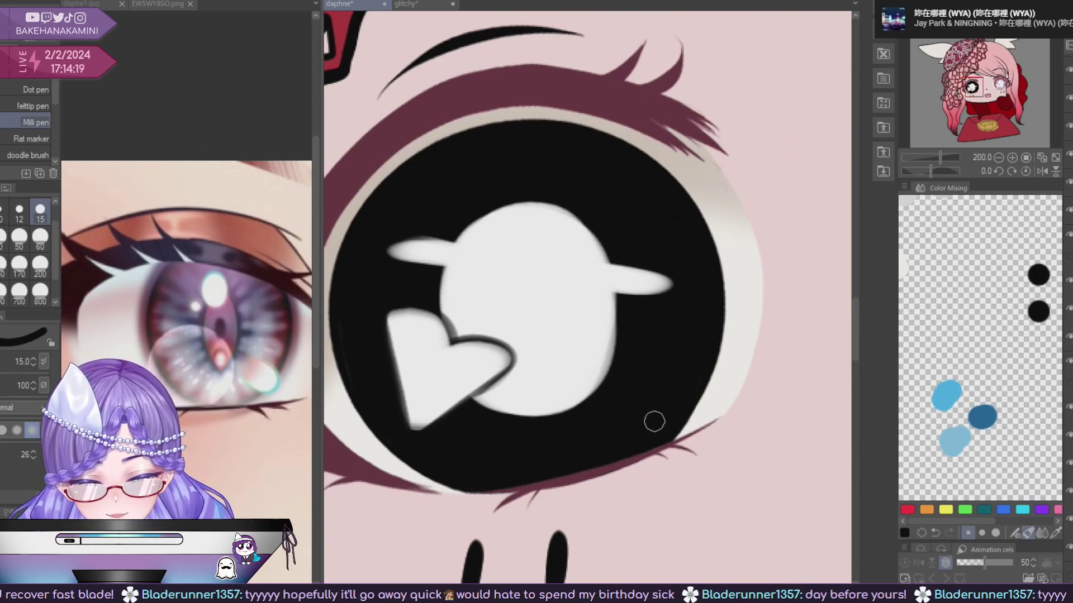
{"action": "scroll", "coordinate": [623, 441], "scroll_direction": "down", "scroll_amount": 4}
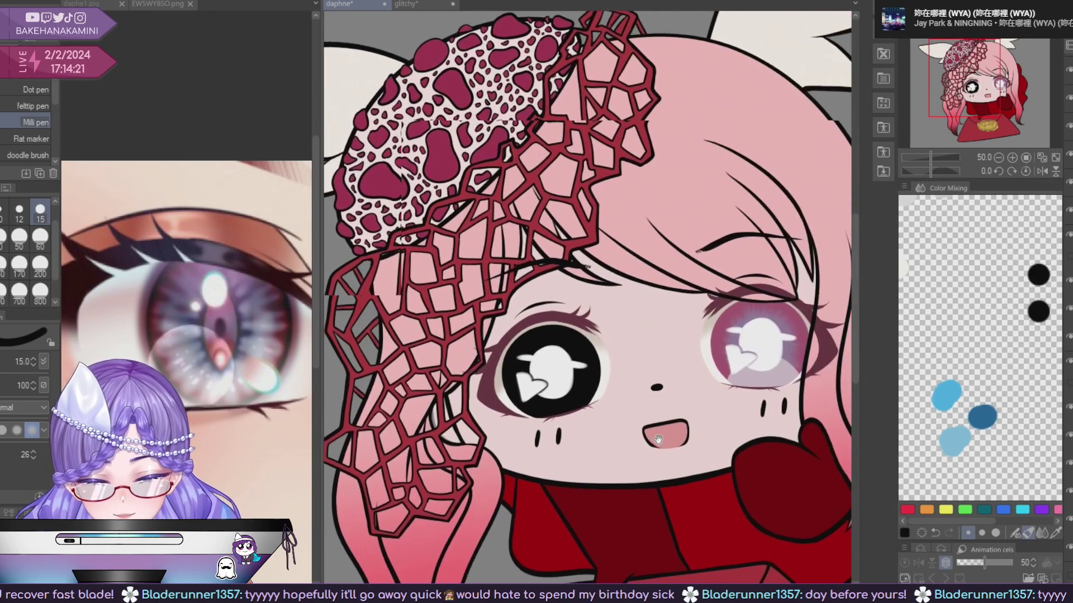
{"action": "scroll", "coordinate": [784, 344], "scroll_direction": "down", "scroll_amount": 4}
{"action": "key", "text": "ctrl+s"}
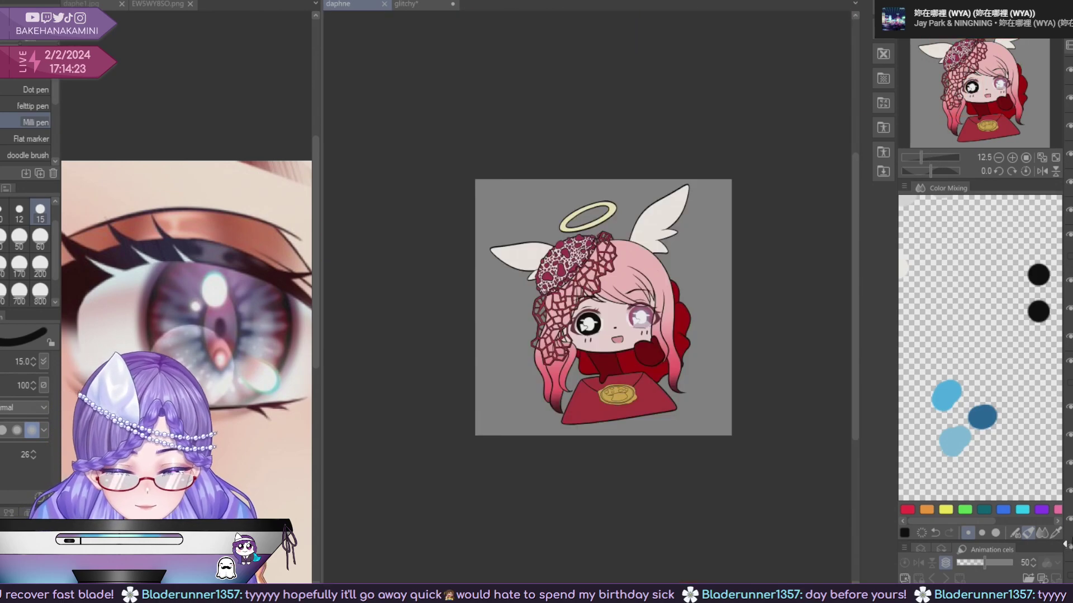
Toggle the visibility of the iris shading layers to compare the magenta eye with and without its streaks and arc.
{"action": "key", "text": "ctrl+minus"}
{"action": "key", "text": "ctrl+plus"}
{"action": "key", "text": "ctrl+plus"}
{"action": "key", "text": "ctrl+plus"}
{"action": "left_click_drag", "start_coordinate": [784, 523], "coordinate": [667, 486]}
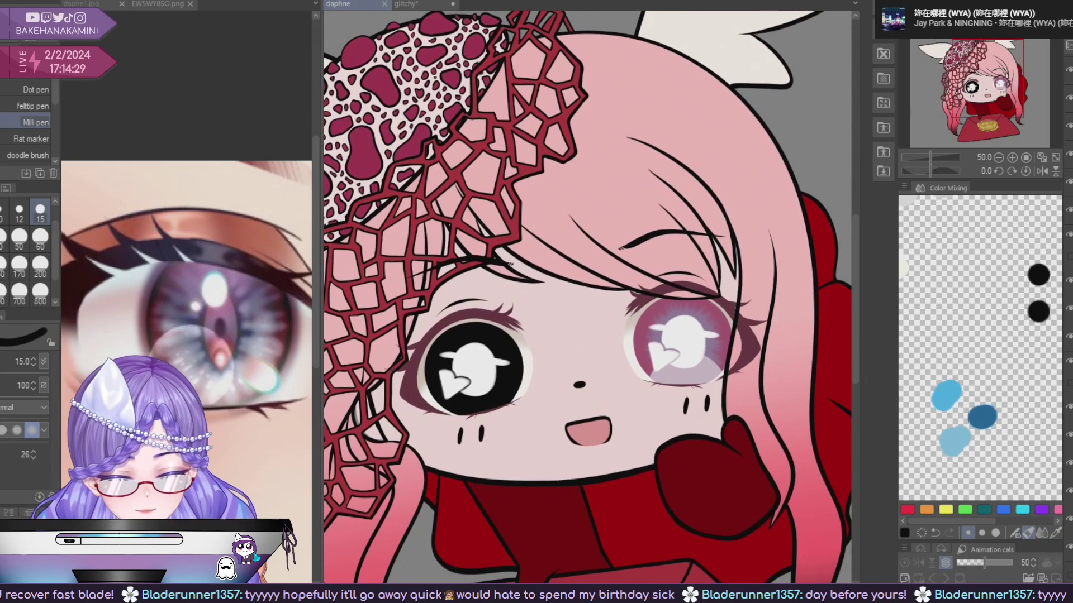
{"action": "left_click", "coordinate": [1069, 407]}
{"action": "left_click", "coordinate": [1069, 407]}
{"action": "key", "text": "ctrl+minus"}
{"action": "key", "text": "ctrl+minus"}
{"action": "left_click", "coordinate": [1069, 408]}
{"action": "left_click", "coordinate": [1069, 437]}
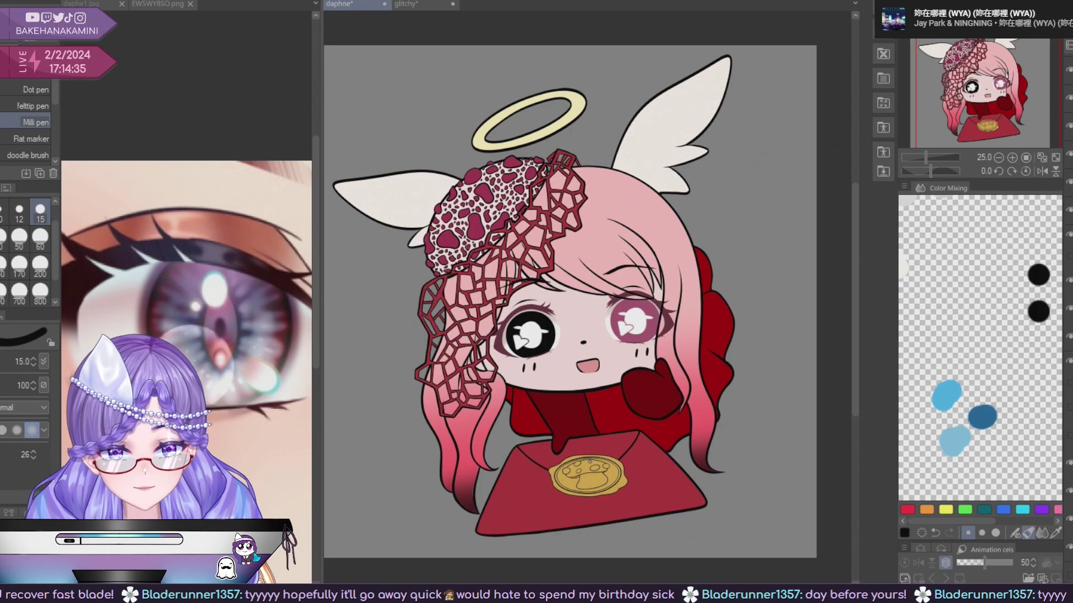
Restore the lavender lower arc on the magenta iris and take out the purple streaks around the highlight.
{"action": "key", "text": "ctrl+z"}
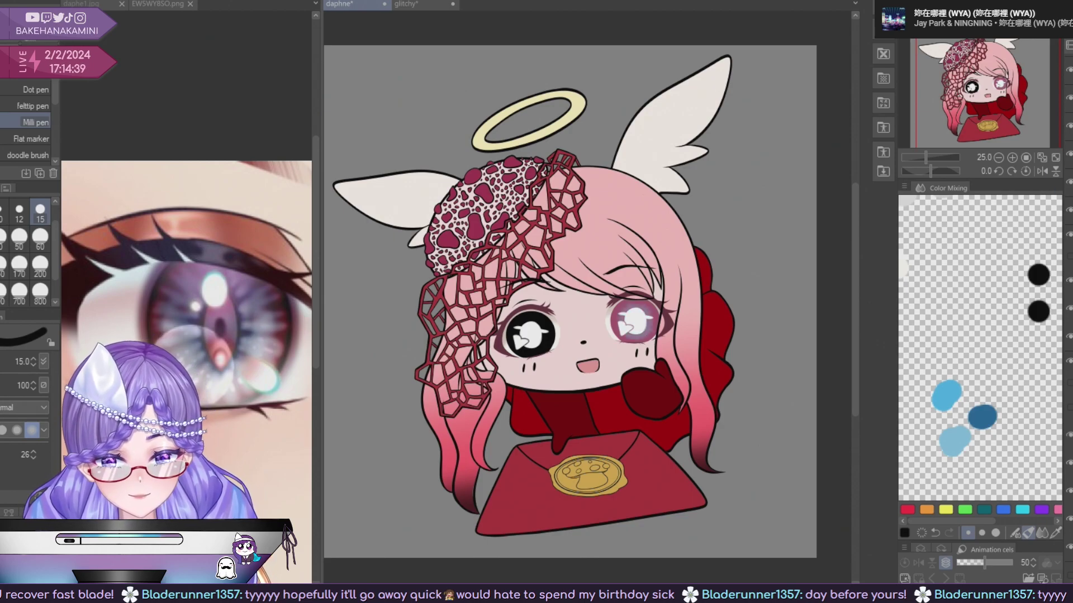
{"action": "key", "text": "ctrl+z"}
{"action": "key", "text": "ctrl+z"}
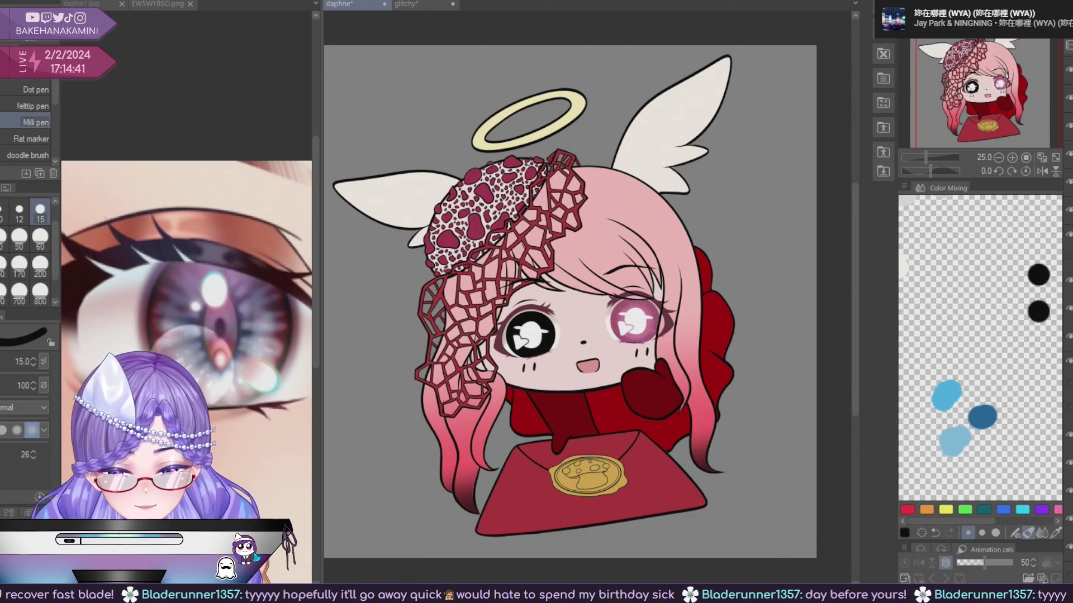
{"action": "key", "text": "ctrl+z"}
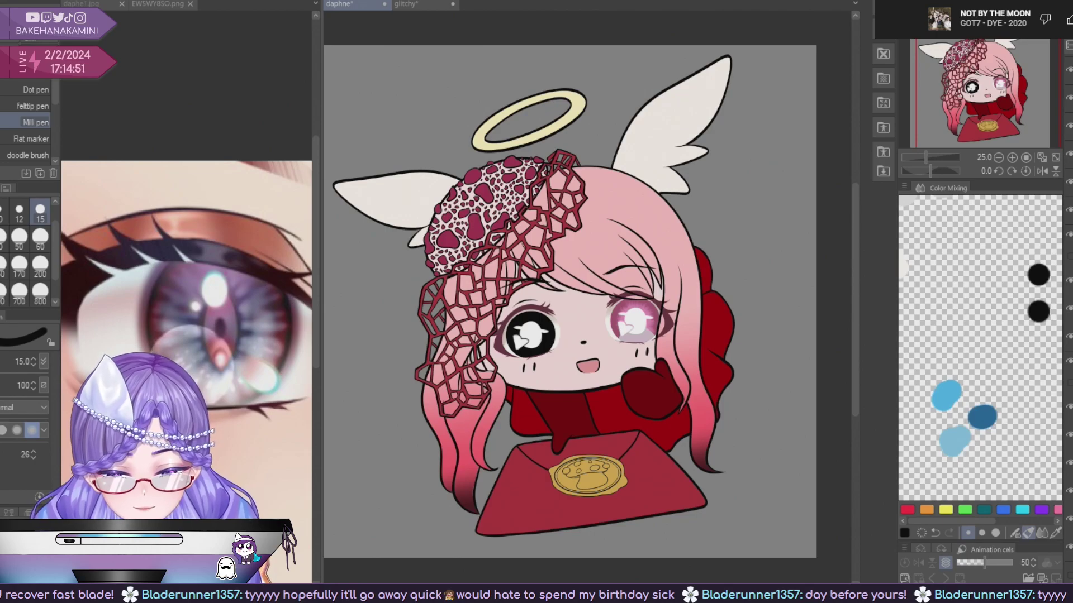
{"action": "key", "text": "ctrl+minus"}
{"action": "key", "text": "ctrl+minus"}
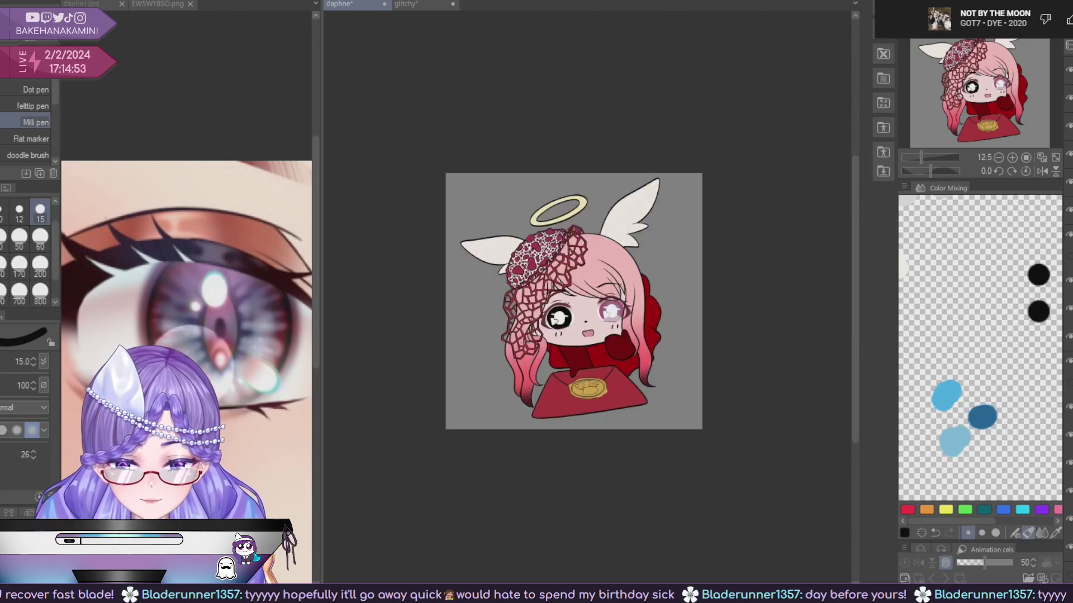
{"action": "key", "text": "ctrl+plus"}
{"action": "key", "text": "ctrl+plus"}
{"action": "key", "text": "ctrl+plus"}
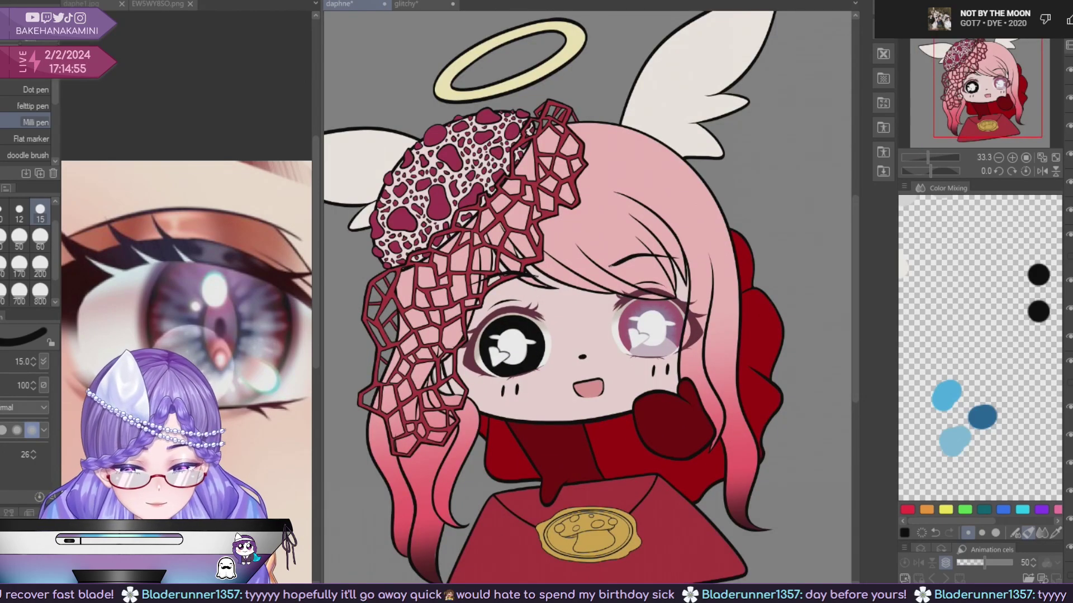
{"action": "key", "text": "ctrl+z"}
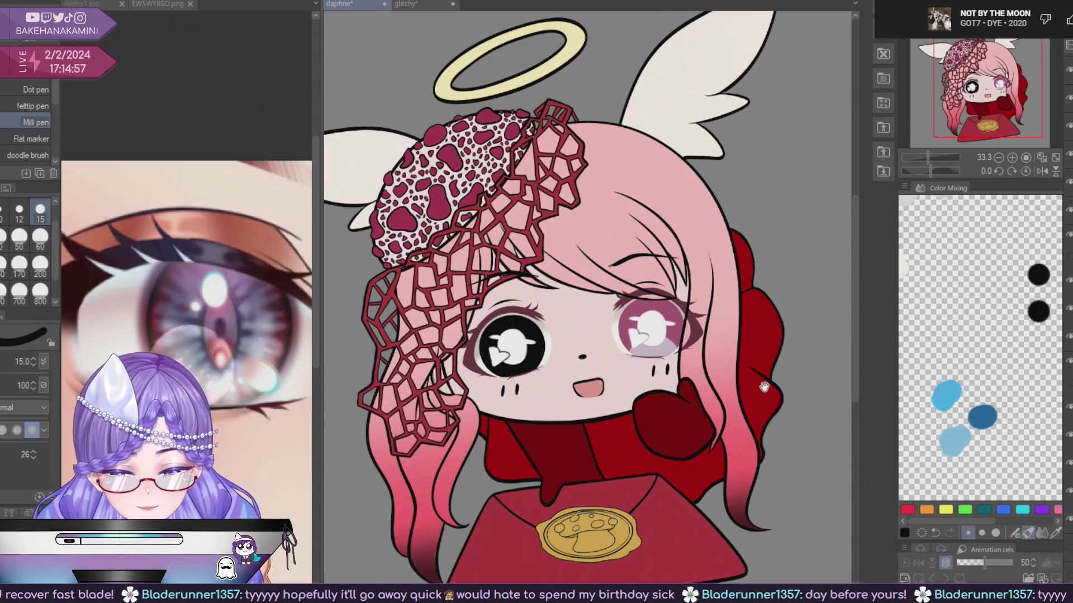
{"action": "left_click_drag", "start_coordinate": [762, 385], "coordinate": [720, 382]}
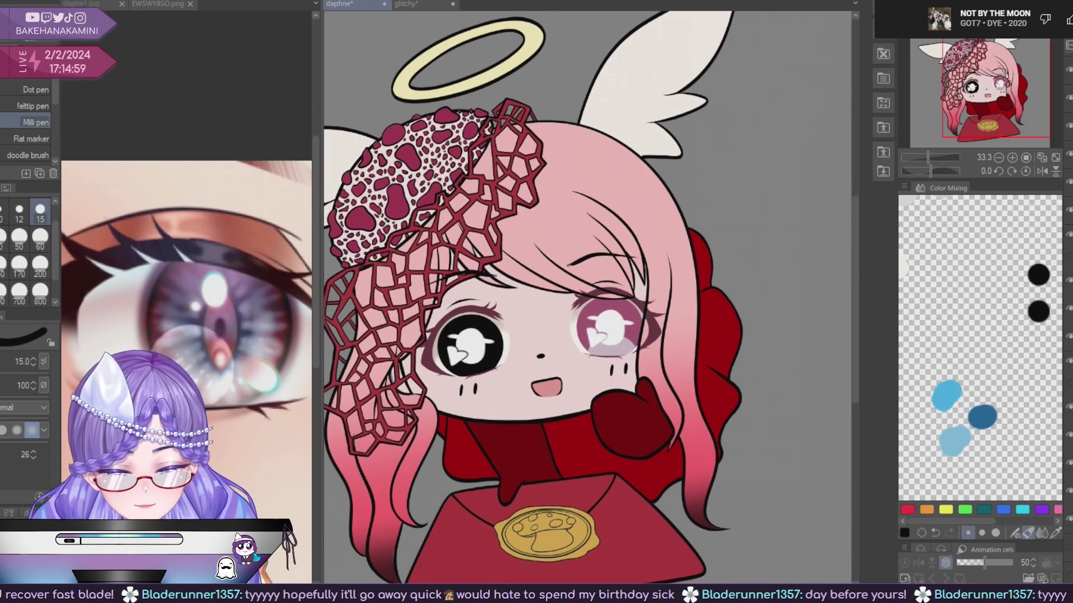
Recolour the magenta iris to a lighter pink with the Milli pen at size 800, using the reference eye as a guide.
{"action": "scroll", "coordinate": [312, 338], "scroll_direction": "down", "scroll_amount": 5}
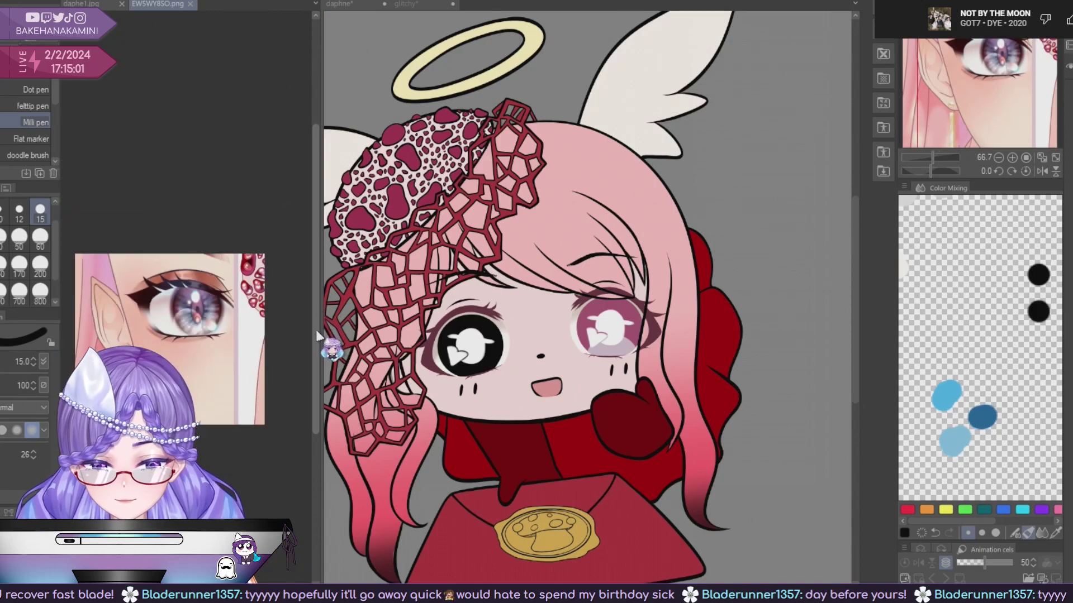
{"action": "scroll", "coordinate": [313, 338], "scroll_direction": "up", "scroll_amount": 4}
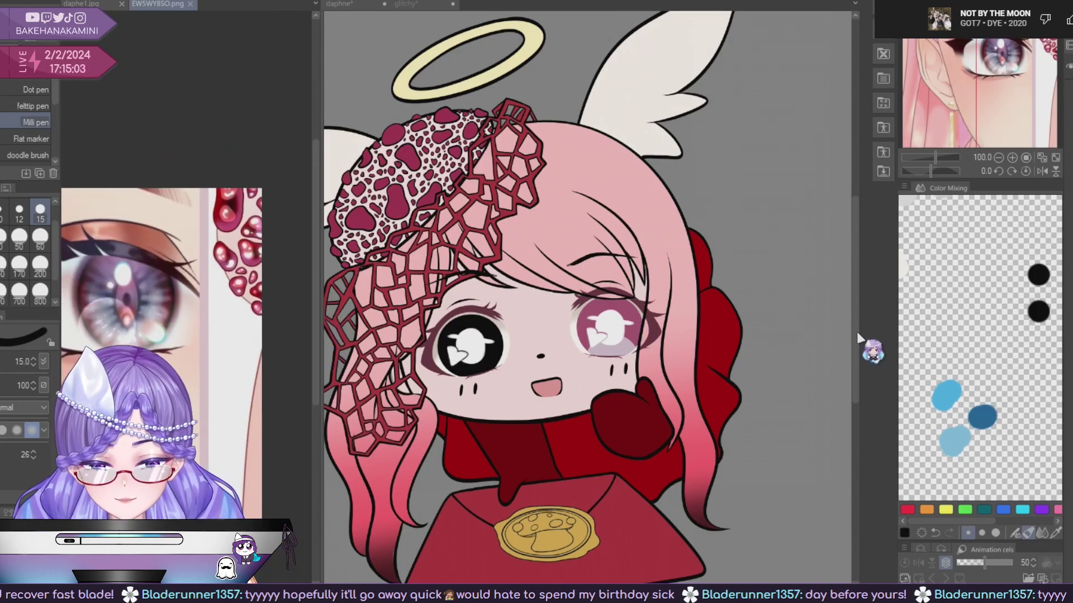
{"action": "left_click_drag", "start_coordinate": [587, 454], "coordinate": [586, 447]}
{"action": "scroll", "coordinate": [586, 447], "scroll_direction": "up", "scroll_amount": 1}
{"action": "left_click_drag", "start_coordinate": [613, 412], "coordinate": [629, 450]}
{"action": "left_click_drag", "start_coordinate": [705, 174], "coordinate": [721, 196]}
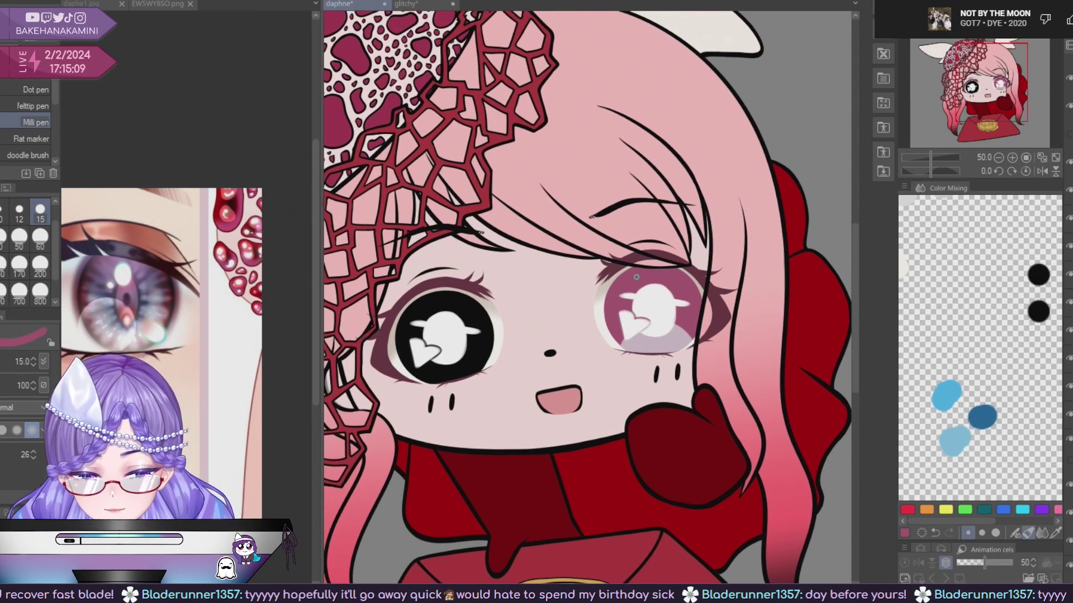
{"action": "key", "text": "x"}
{"action": "left_click", "coordinate": [40, 290]}
{"action": "left_click", "coordinate": [653, 313]}
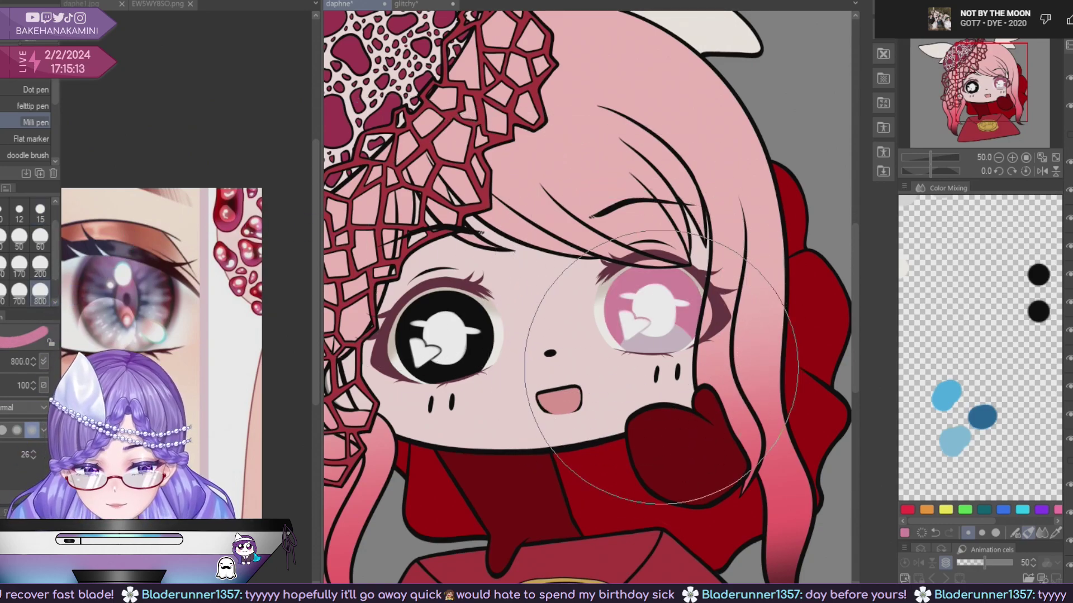
{"action": "scroll", "coordinate": [720, 503], "scroll_direction": "down", "scroll_amount": 6}
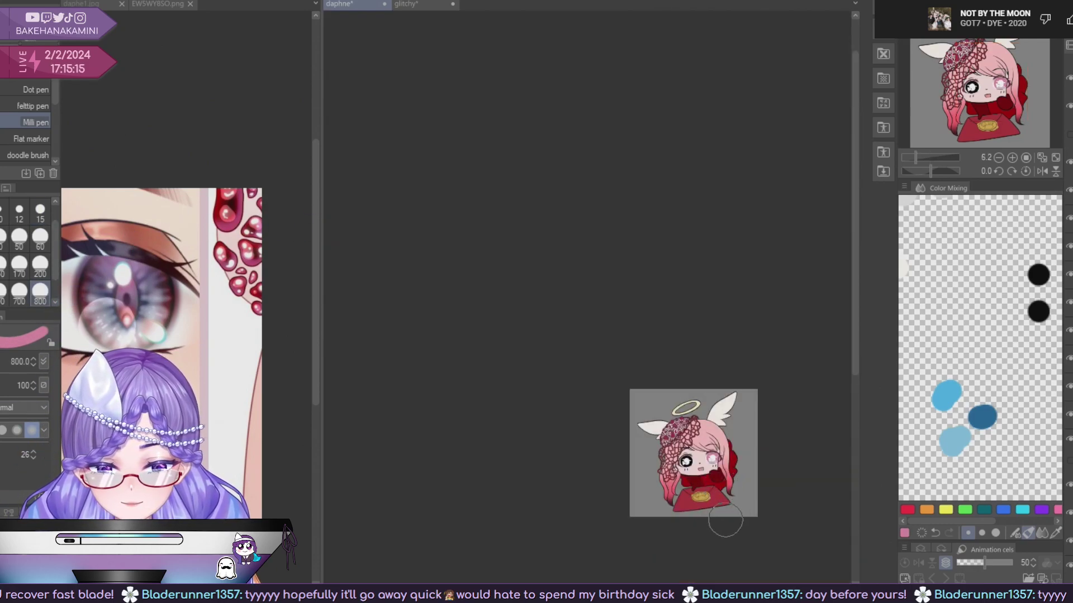
{"action": "scroll", "coordinate": [722, 513], "scroll_direction": "up", "scroll_amount": 6}
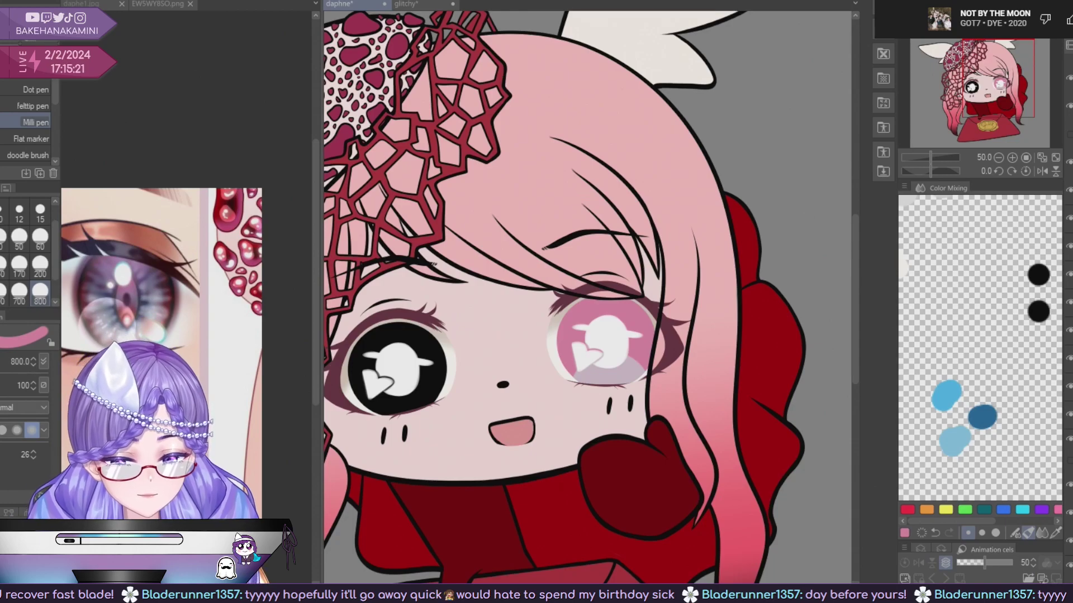
Remove the greyish lavender arc from the pink iris and sample a lavender from the reference eye.
{"action": "key", "text": "ctrl+z"}
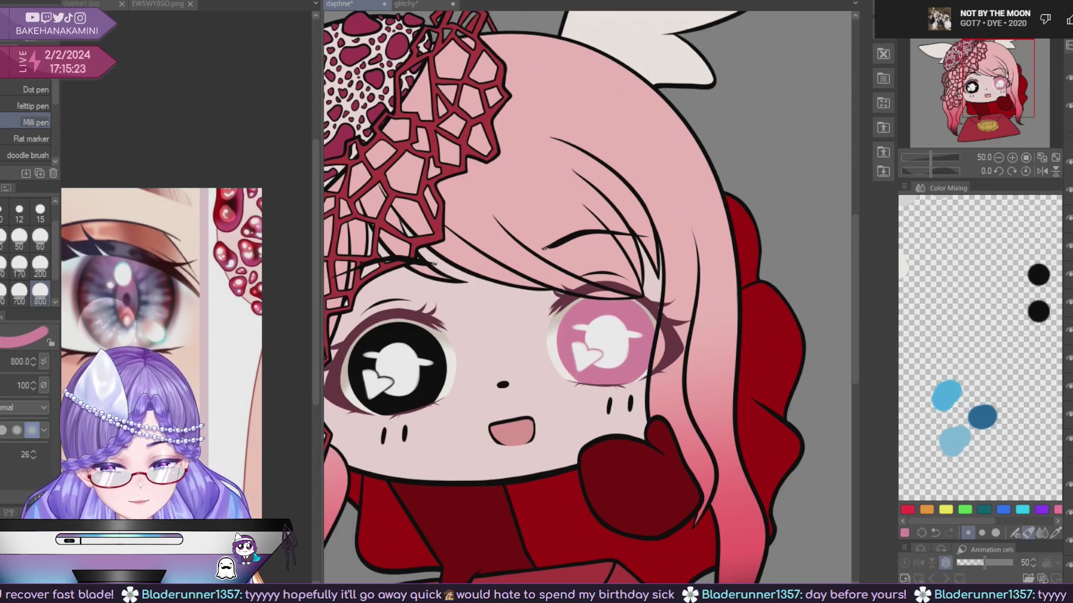
{"action": "left_click", "coordinate": [179, 305]}
{"action": "left_click", "coordinate": [167, 299], "text": "alt"}
{"action": "left_click", "coordinate": [157, 291], "text": "alt"}
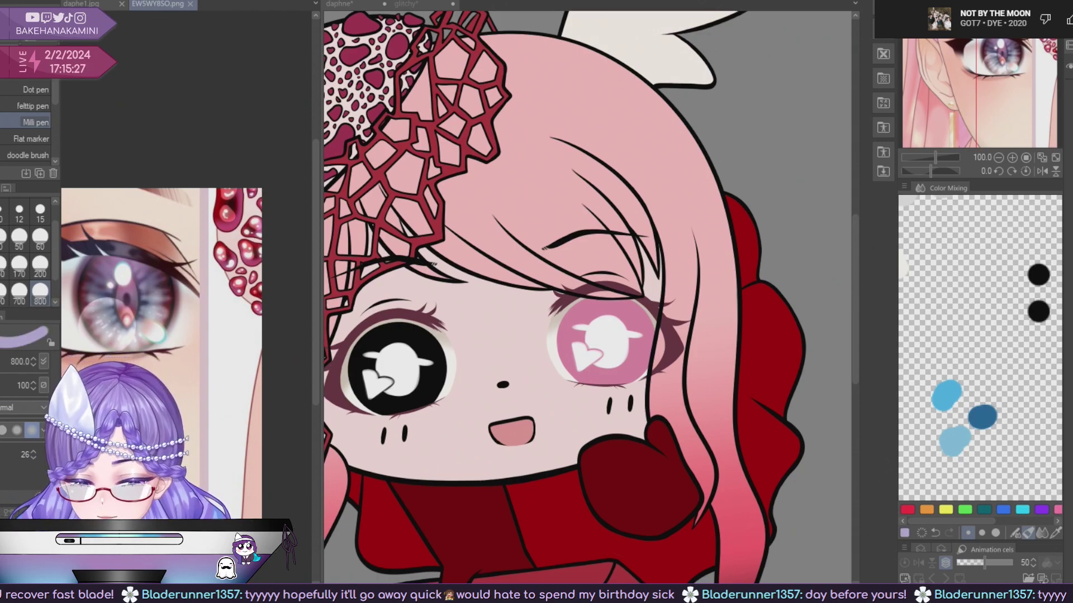
Try painting a lavender lower arc on the pink iris with the Milli pen at size 200, testing other brush sizes too.
{"action": "left_click", "coordinate": [39, 264]}
{"action": "left_click", "coordinate": [617, 386]}
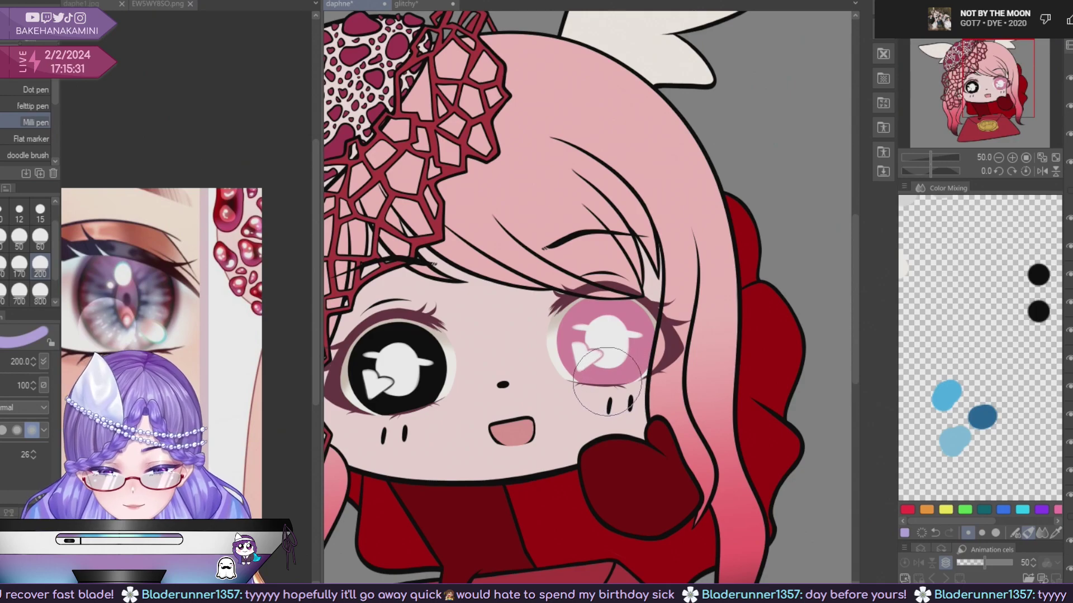
{"action": "left_click", "coordinate": [605, 385]}
{"action": "key", "text": "ctrl+z"}
{"action": "left_click", "coordinate": [1, 264]}
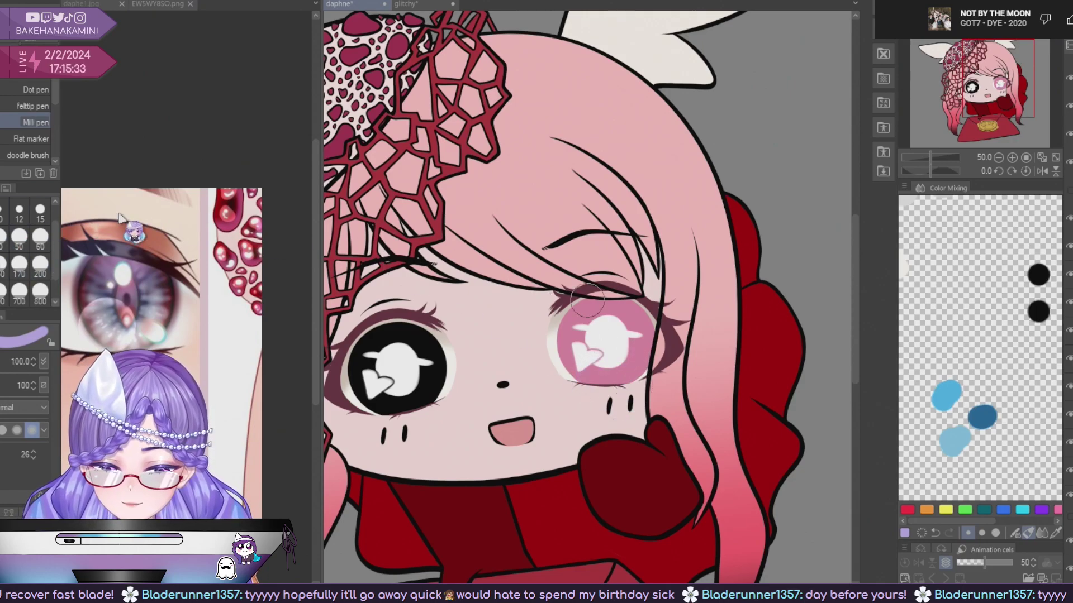
{"action": "left_click", "coordinate": [40, 266]}
{"action": "left_click", "coordinate": [42, 292]}
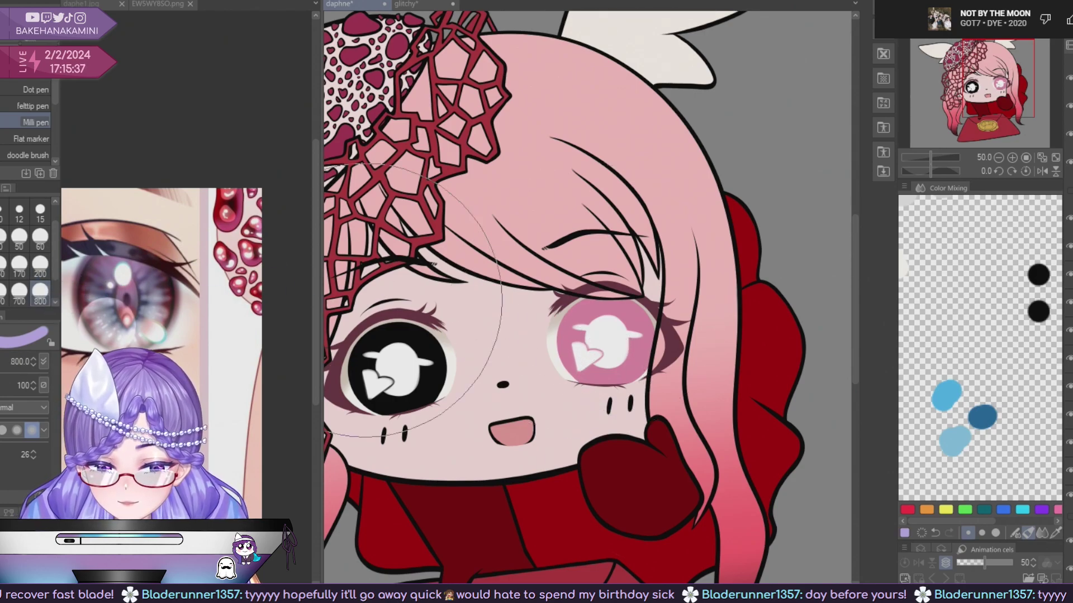
Paint a lavender arc across the lower part of the pink iris with the Milli pen at size 300.
{"action": "left_click", "coordinate": [2, 291]}
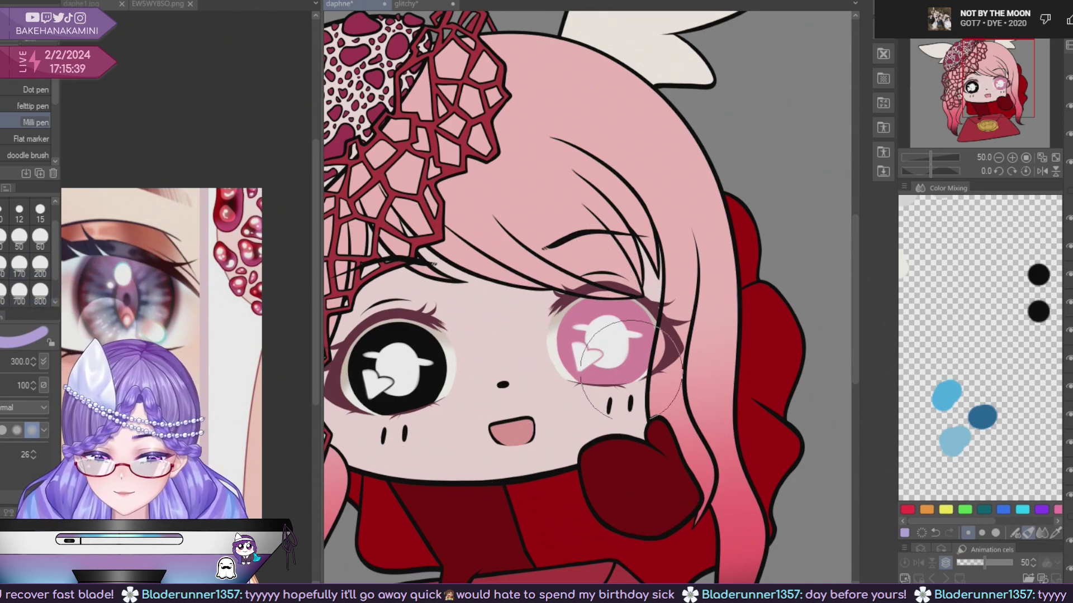
{"action": "left_click", "coordinate": [603, 408]}
{"action": "key", "text": "ctrl+z"}
{"action": "left_click", "coordinate": [606, 397]}
{"action": "key", "text": "ctrl+z"}
{"action": "left_click", "coordinate": [613, 399]}
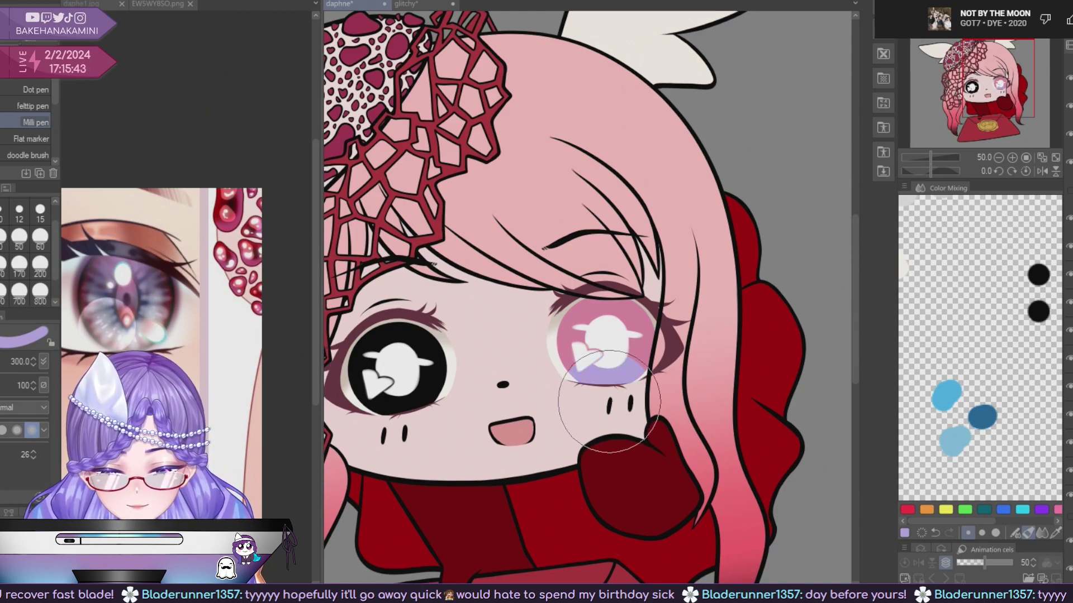
{"action": "scroll", "coordinate": [670, 483], "scroll_direction": "down", "scroll_amount": 4}
{"action": "scroll", "coordinate": [680, 492], "scroll_direction": "up", "scroll_amount": 3}
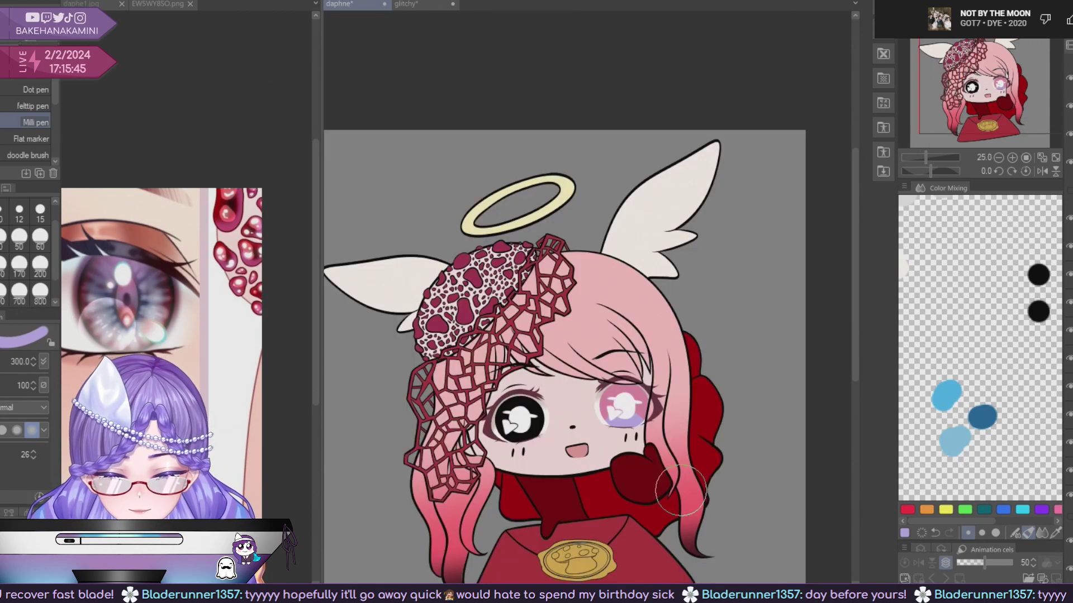
Save the daphne drawing, and undo and restore the lavender arc on the iris for comparison.
{"action": "key", "text": "ctrl+s"}
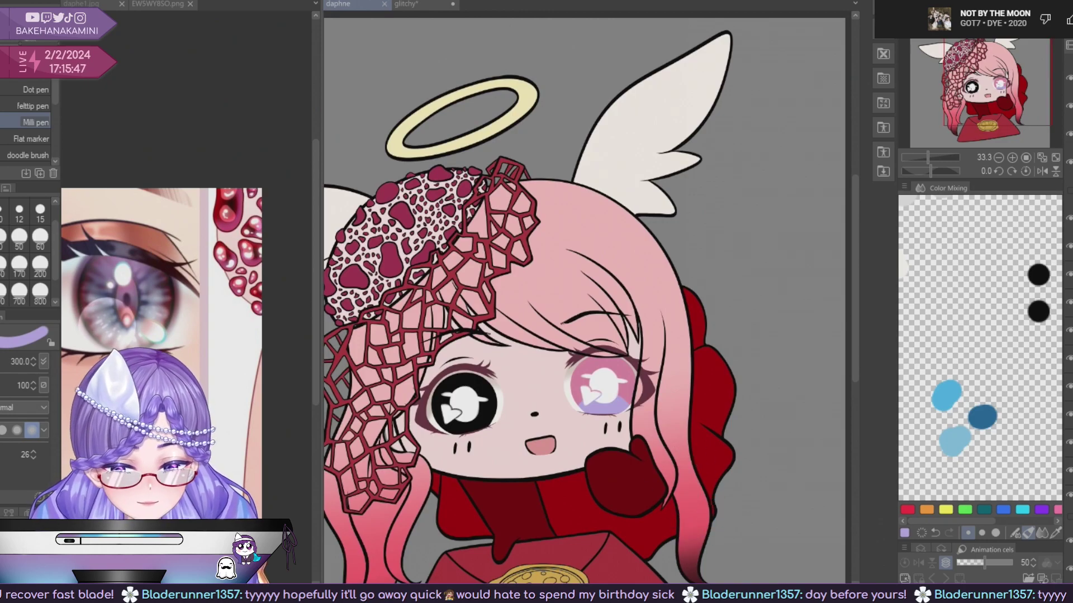
{"action": "key", "text": "ctrl+z"}
{"action": "key", "text": "ctrl+y"}
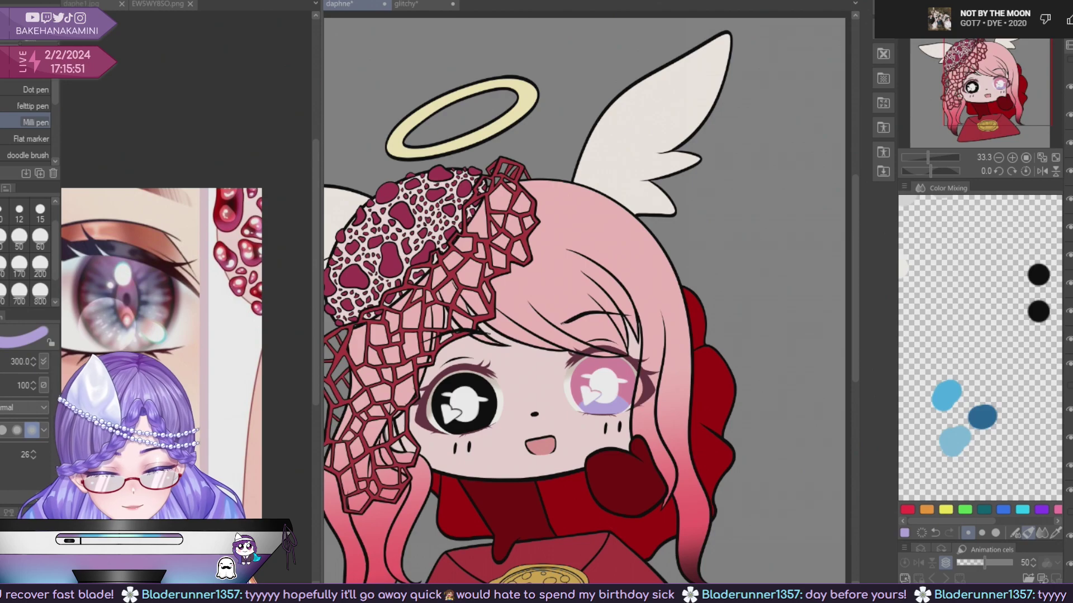
Sample a dark purple from the reference eye and switch to the Bong pen at size 200 for the daphne drawing.
{"action": "left_click", "coordinate": [149, 288]}
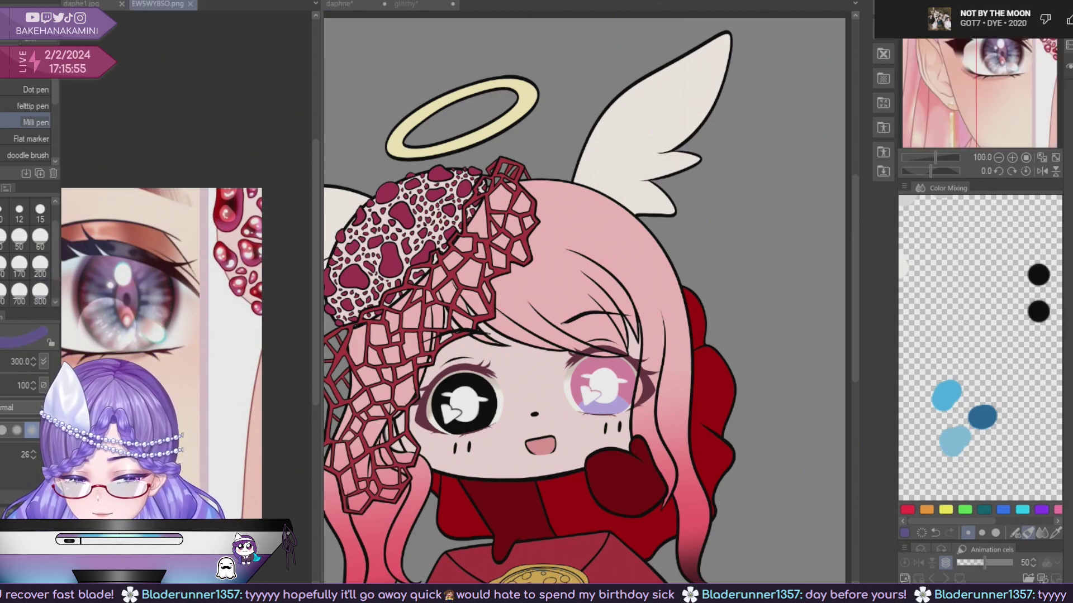
{"action": "left_click", "coordinate": [25, 70]}
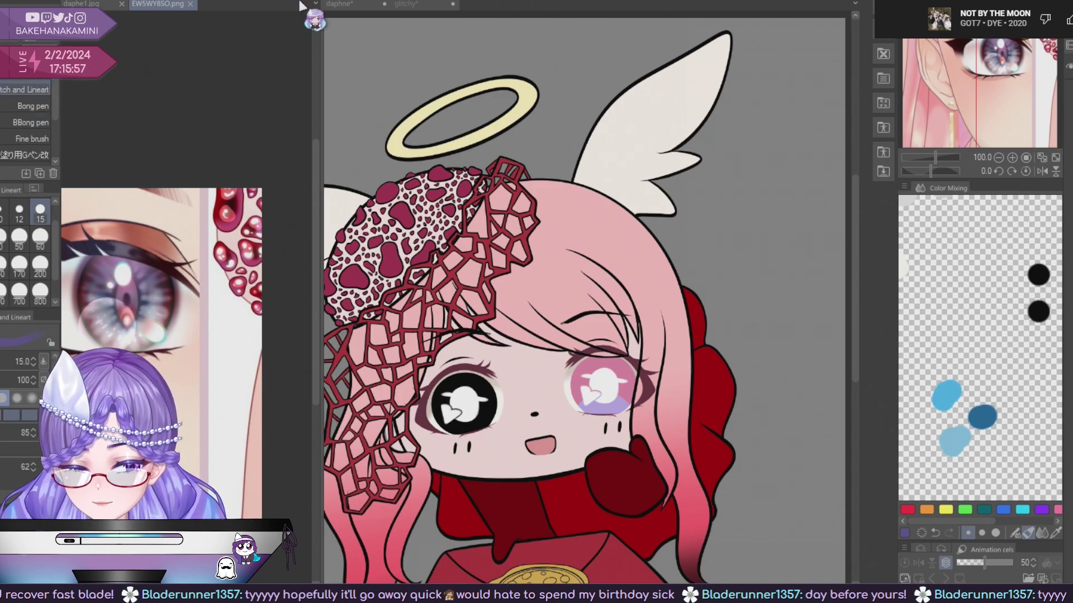
{"action": "left_click", "coordinate": [49, 104]}
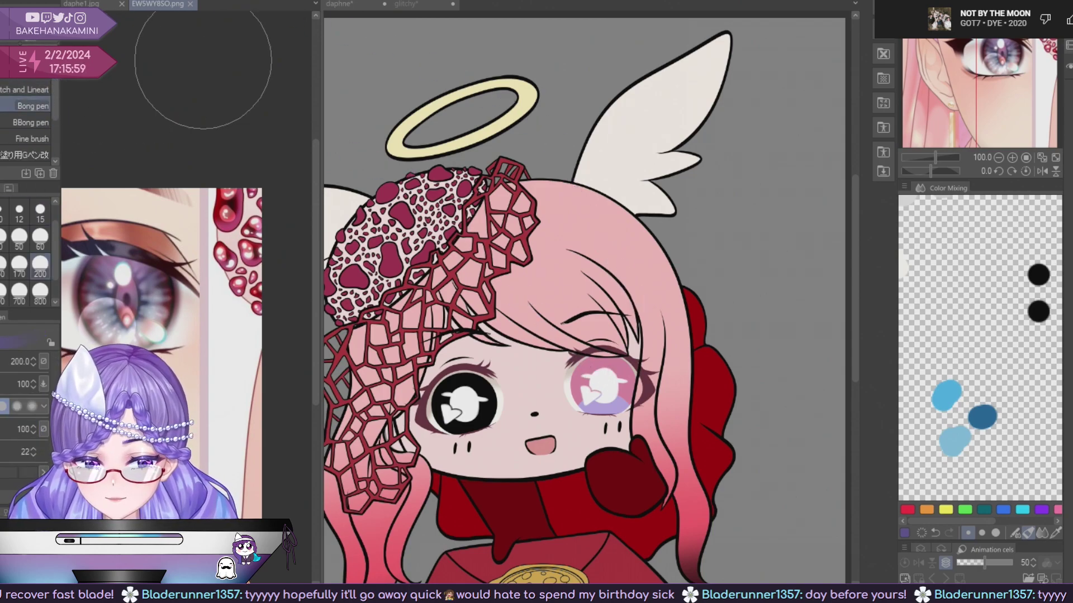
{"action": "key", "text": "ctrl+plus"}
{"action": "key", "text": "ctrl+plus"}
{"action": "left_click", "coordinate": [619, 384]}
Test the dark purple on the pink iris with the Bong pen, undo it, and check the eye against the whole emote.
{"action": "scroll", "coordinate": [619, 384], "scroll_direction": "down", "scroll_amount": 1}
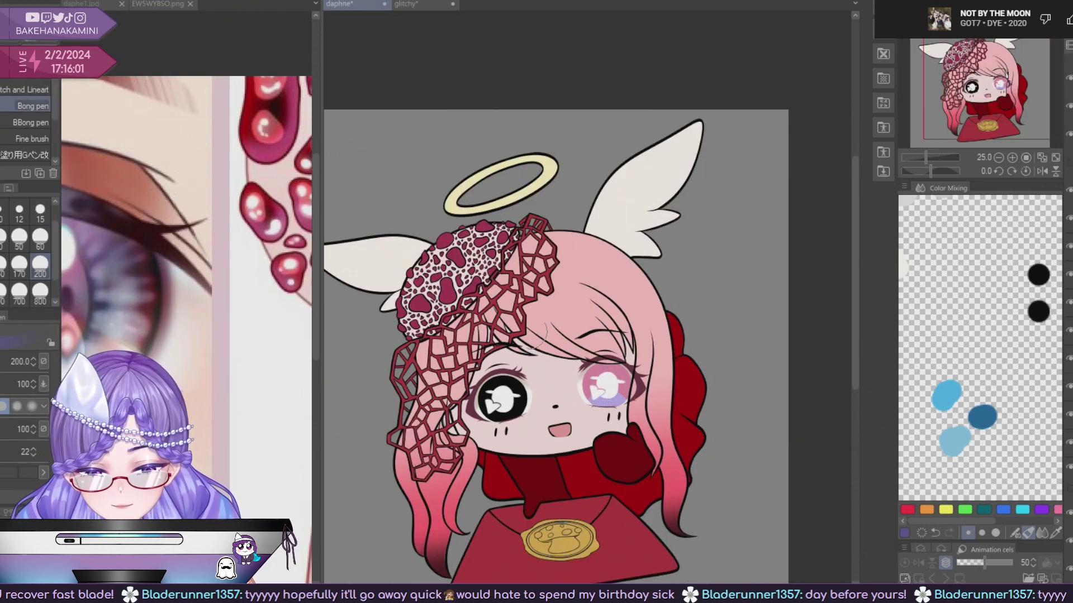
{"action": "scroll", "coordinate": [305, 282], "scroll_direction": "down", "scroll_amount": 1}
{"action": "scroll", "coordinate": [609, 385], "scroll_direction": "up", "scroll_amount": 4}
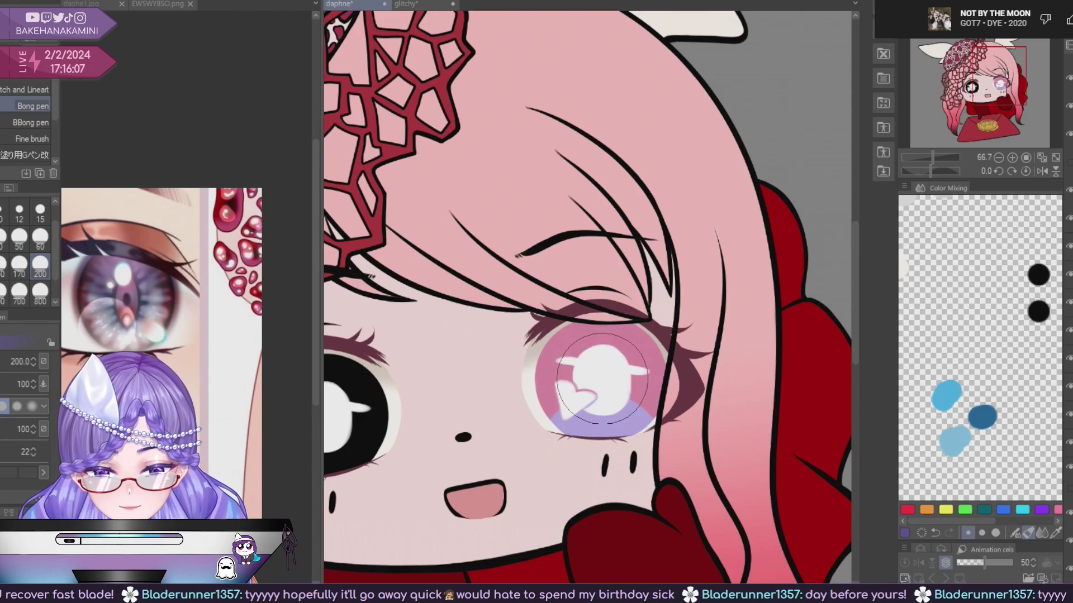
{"action": "scroll", "coordinate": [600, 380], "scroll_direction": "down", "scroll_amount": 1}
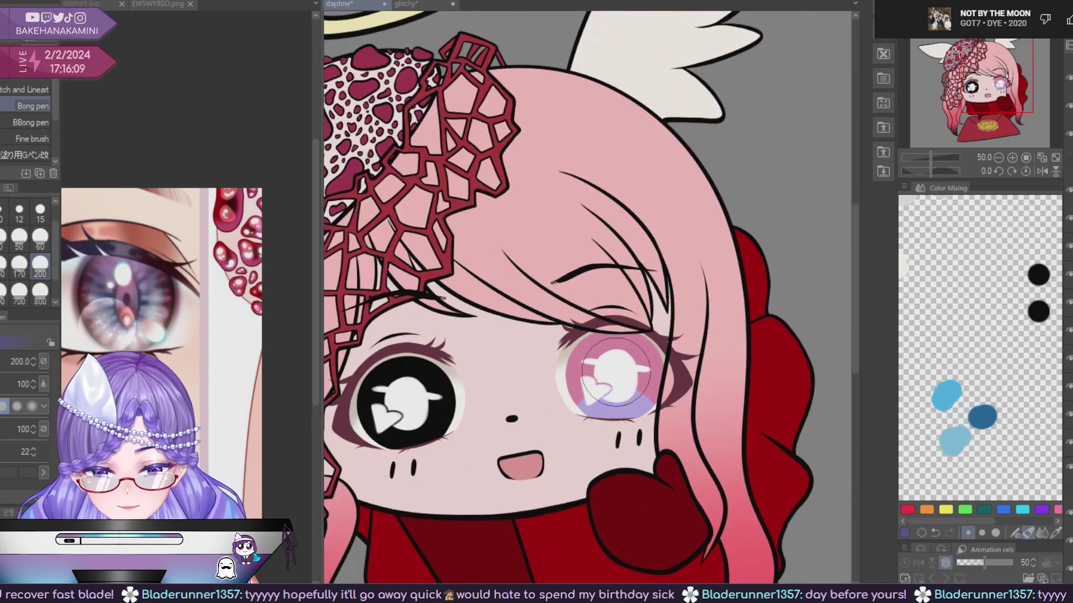
{"action": "scroll", "coordinate": [704, 417], "scroll_direction": "down", "scroll_amount": 4}
{"action": "scroll", "coordinate": [693, 411], "scroll_direction": "up", "scroll_amount": 2}
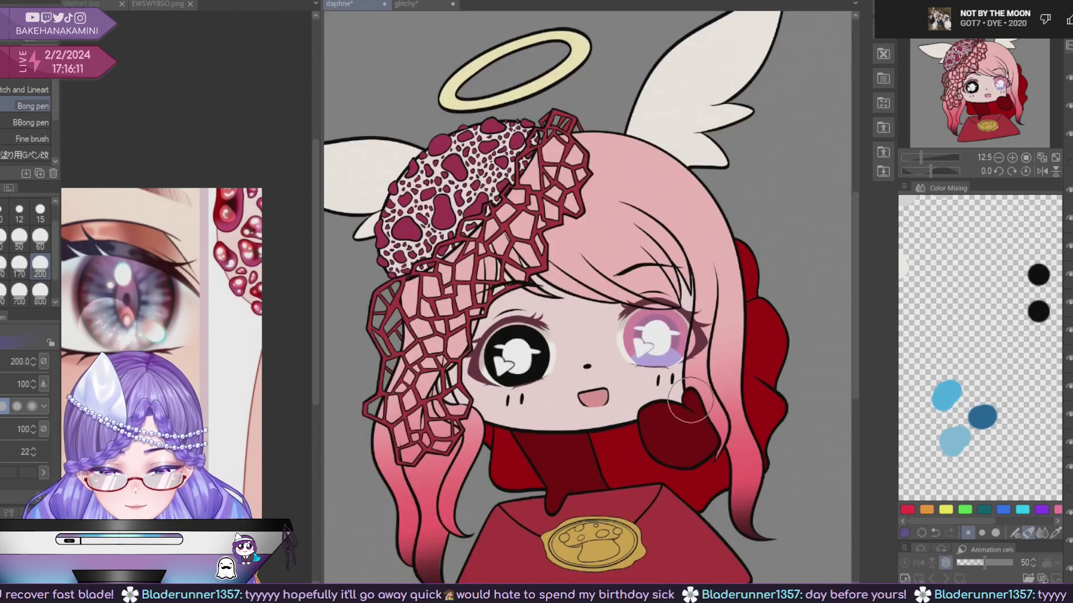
{"action": "scroll", "coordinate": [690, 402], "scroll_direction": "up", "scroll_amount": 5}
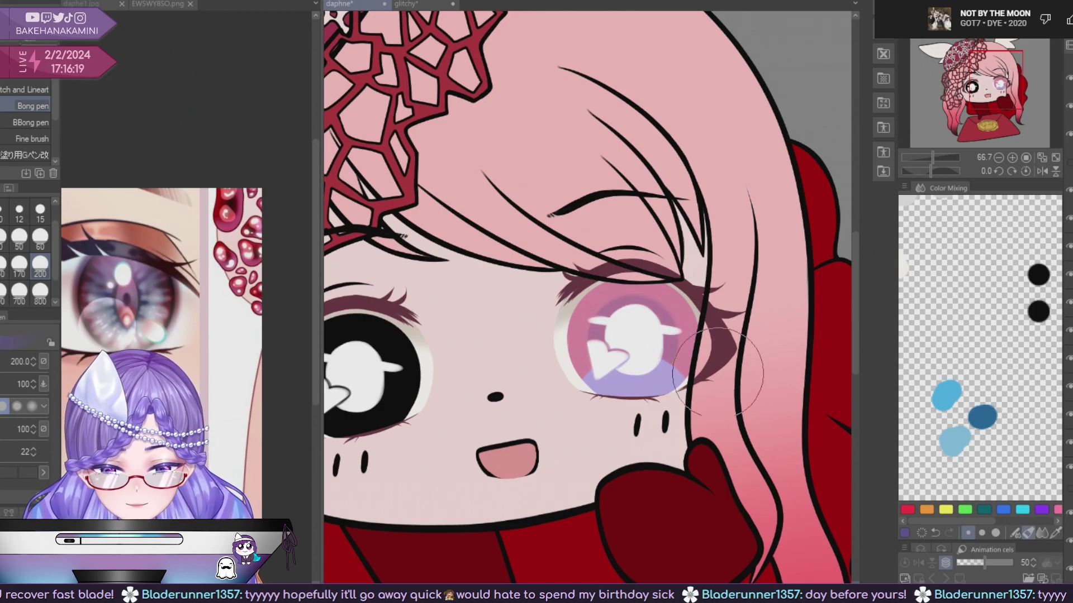
{"action": "scroll", "coordinate": [718, 369], "scroll_direction": "down", "scroll_amount": 6}
{"action": "scroll", "coordinate": [721, 402], "scroll_direction": "up", "scroll_amount": 3}
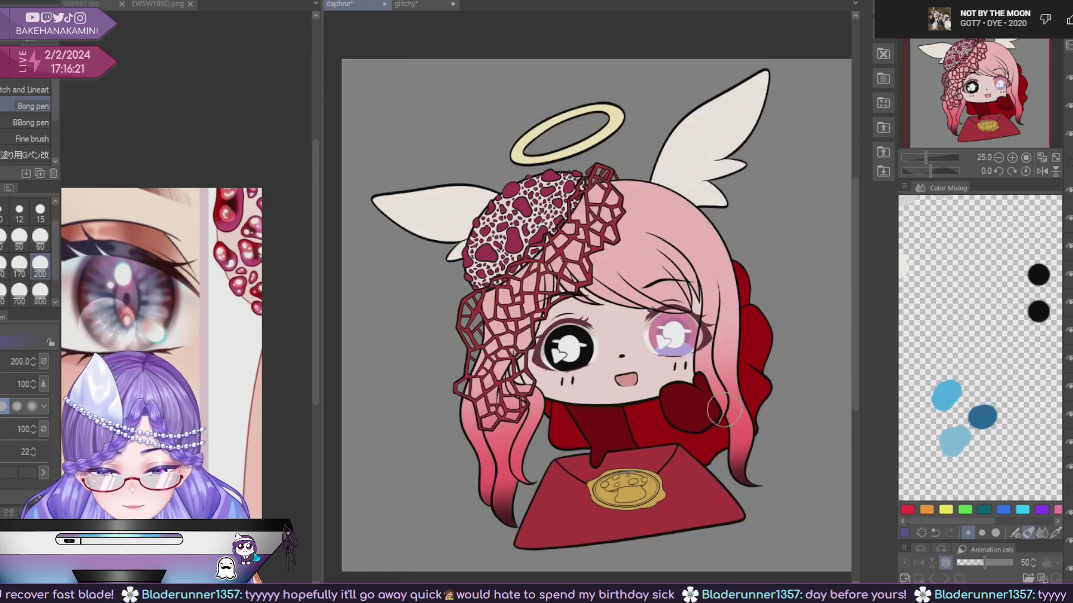
{"action": "scroll", "coordinate": [692, 358], "scroll_direction": "up", "scroll_amount": 2}
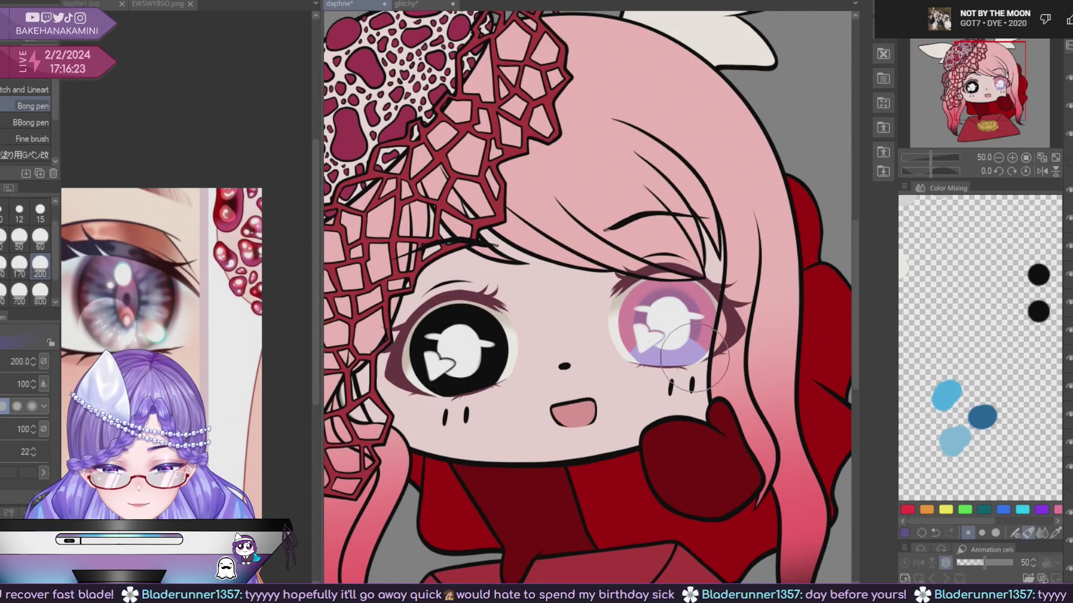
{"action": "left_click_drag", "start_coordinate": [705, 363], "coordinate": [680, 364]}
{"action": "key", "text": "ctrl+z"}
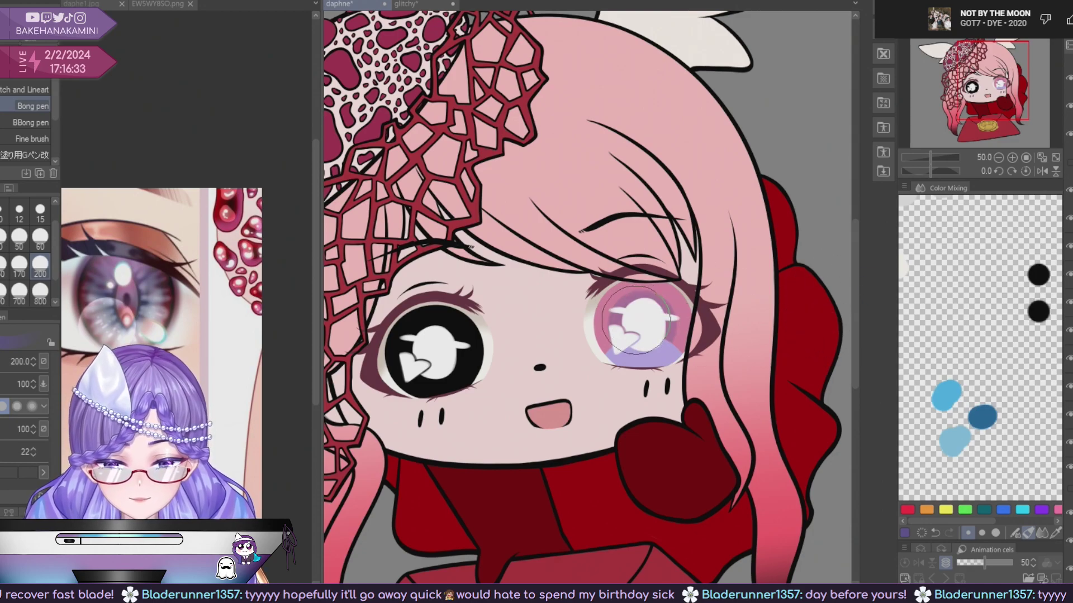
{"action": "scroll", "coordinate": [757, 409], "scroll_direction": "down", "scroll_amount": 3}
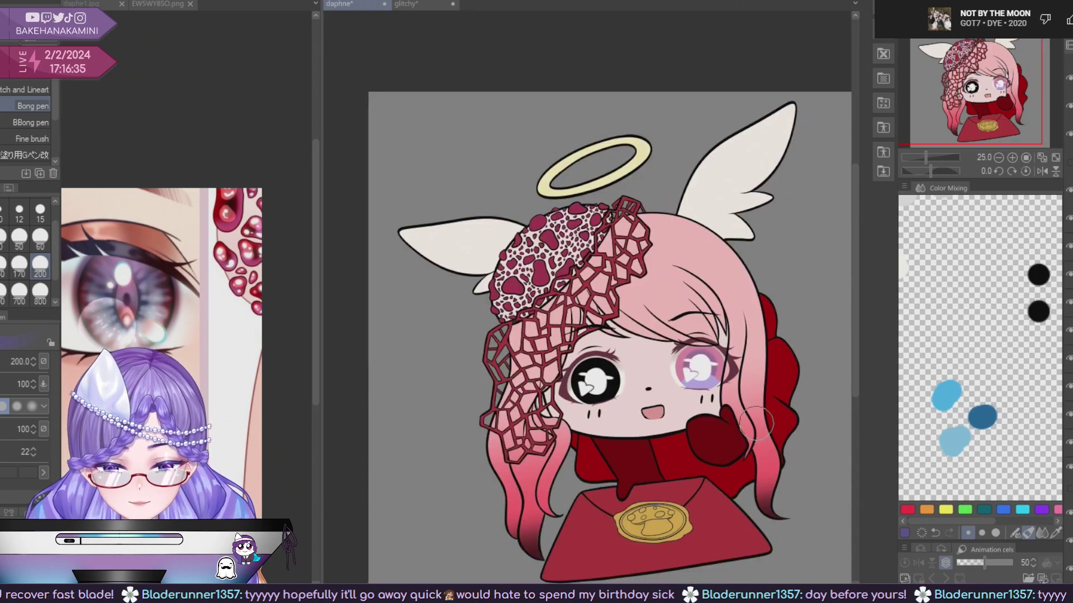
{"action": "scroll", "coordinate": [757, 427], "scroll_direction": "up", "scroll_amount": 2}
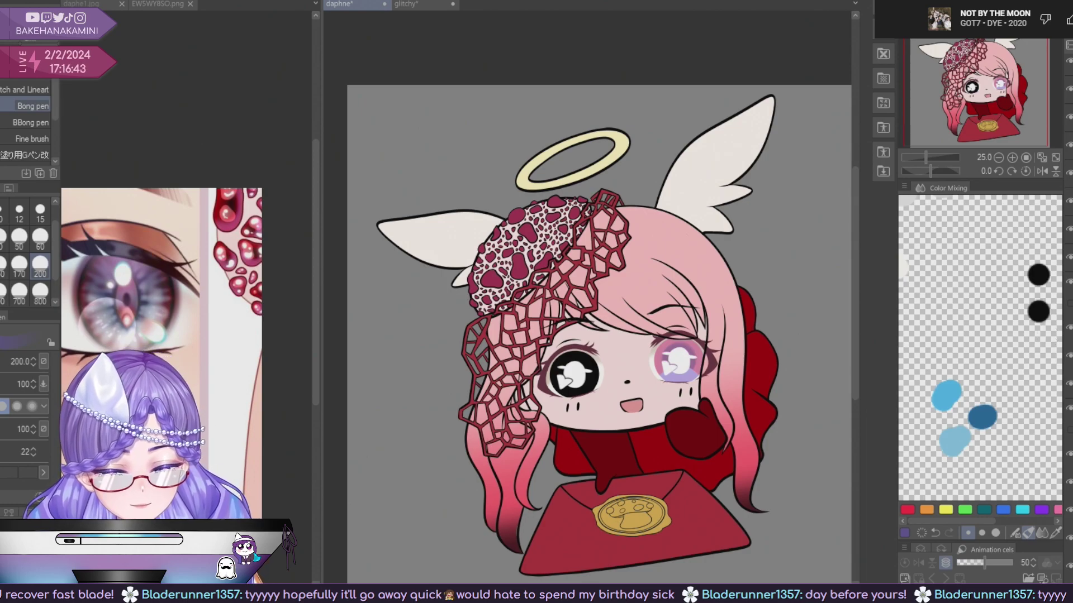
Try painting a pale greyish tone from the reference eye inside the pink iris with the Bong pen at size 250, and undo it.
{"action": "left_click", "coordinate": [159, 305]}
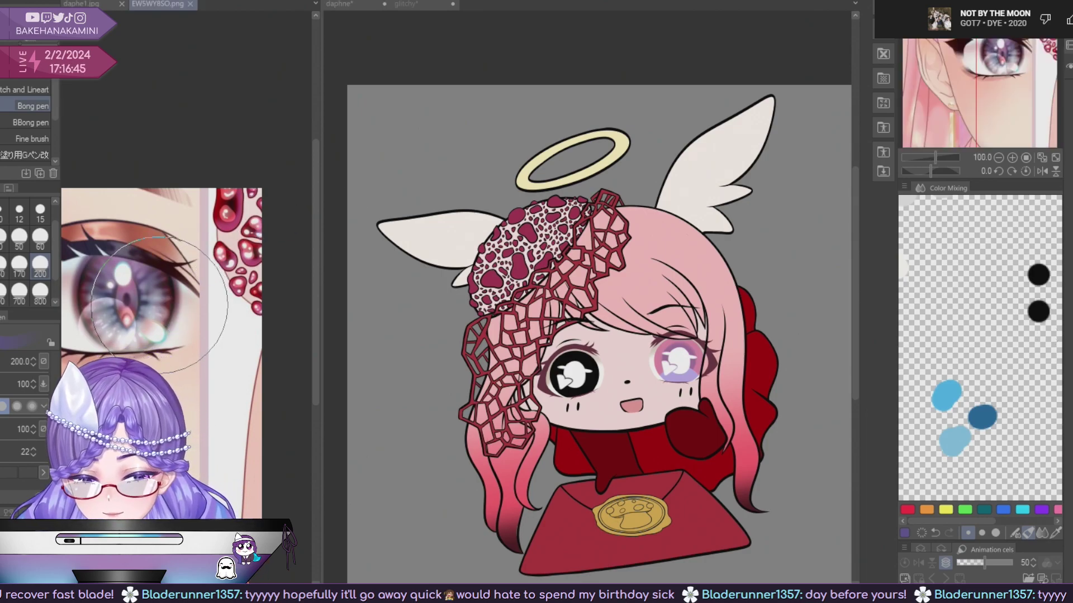
{"action": "left_click", "coordinate": [661, 304]}
{"action": "scroll", "coordinate": [676, 355], "scroll_direction": "up", "scroll_amount": 2}
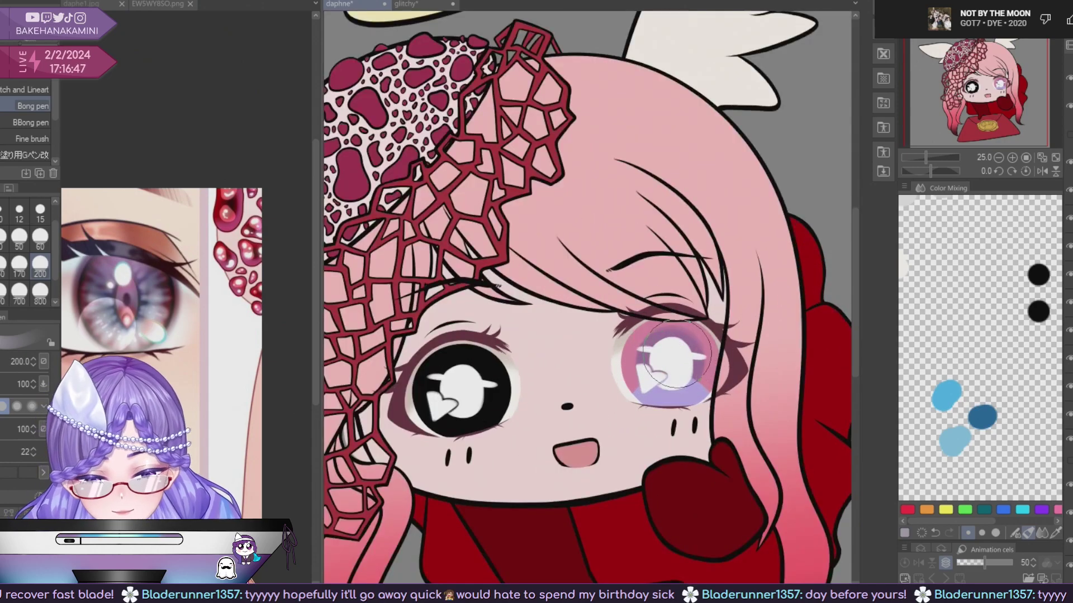
{"action": "key", "text": "]"}
{"action": "key", "text": "]"}
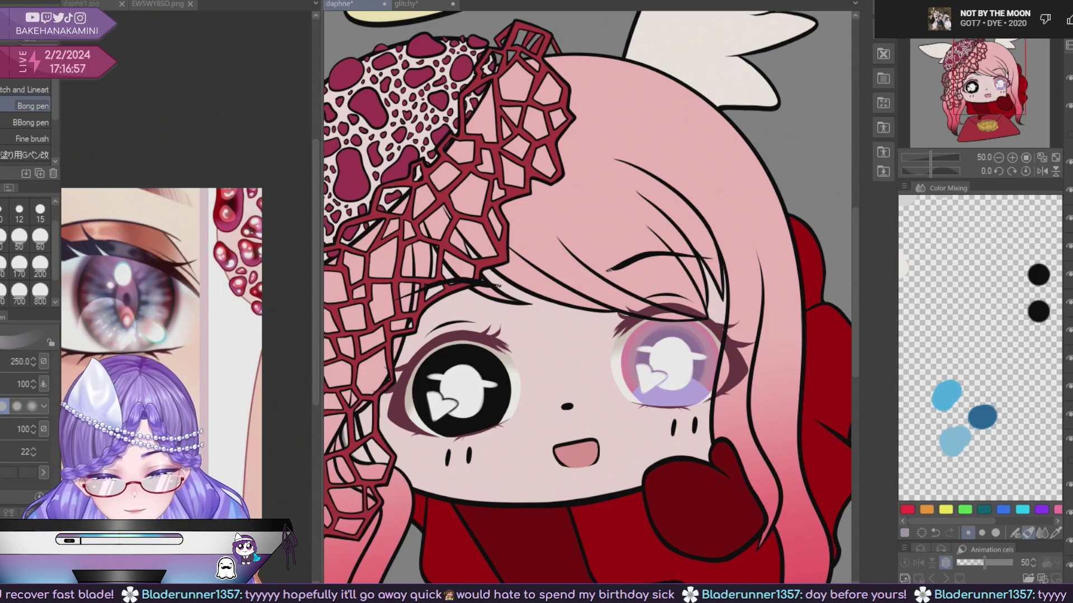
{"action": "key", "text": "ctrl+z"}
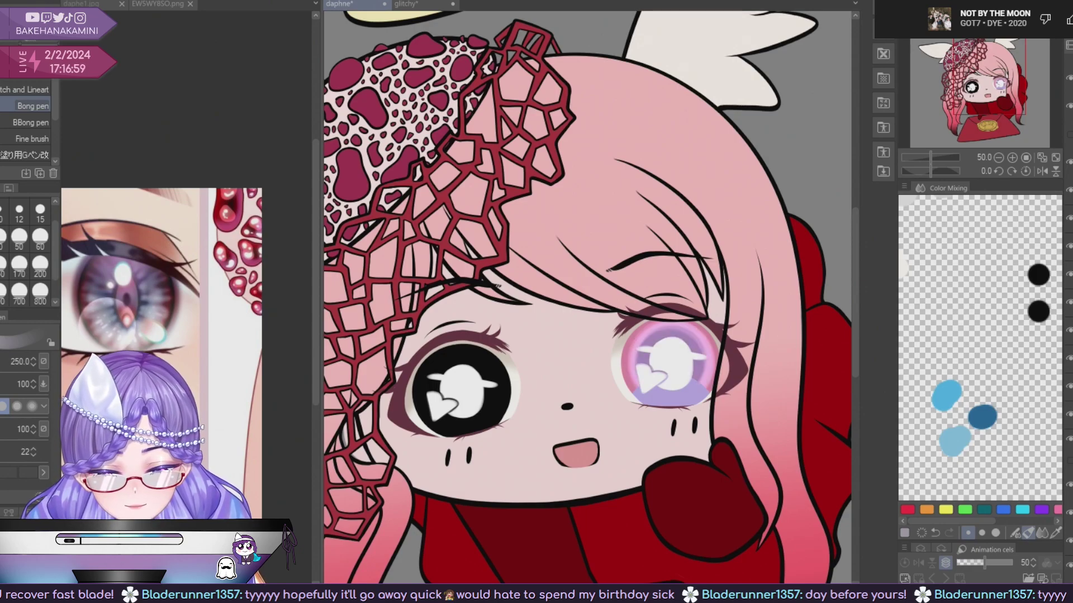
{"action": "key", "text": "ctrl+z"}
{"action": "key", "text": "ctrl+z"}
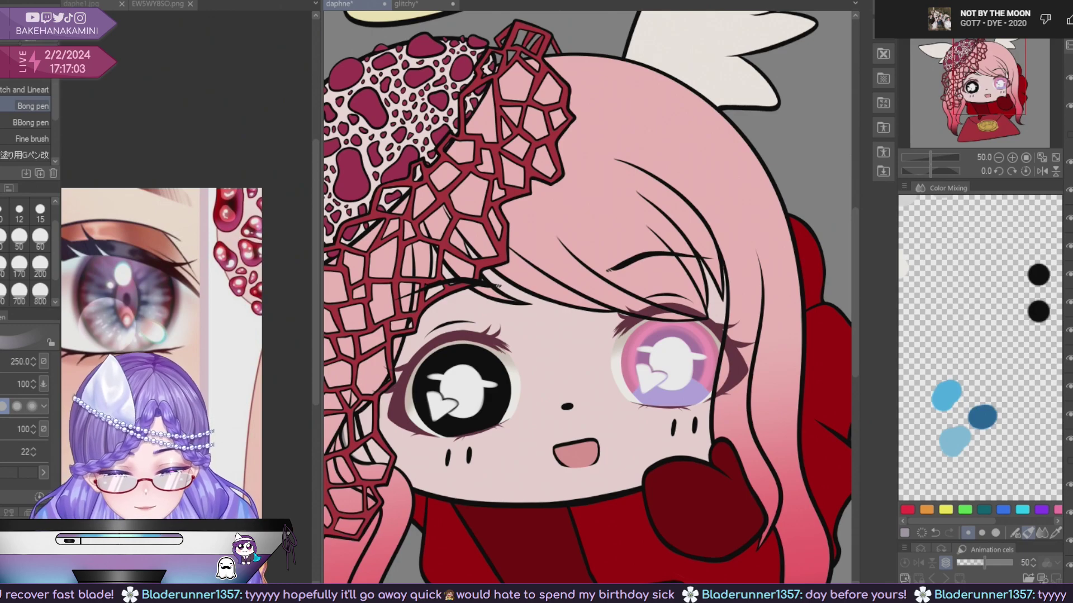
Recolour the pink iris to a dark maroon sampled from the reference eye, using the Milli pen at size 300.
{"action": "key", "text": "ctrl+minus"}
{"action": "key", "text": "ctrl+minus"}
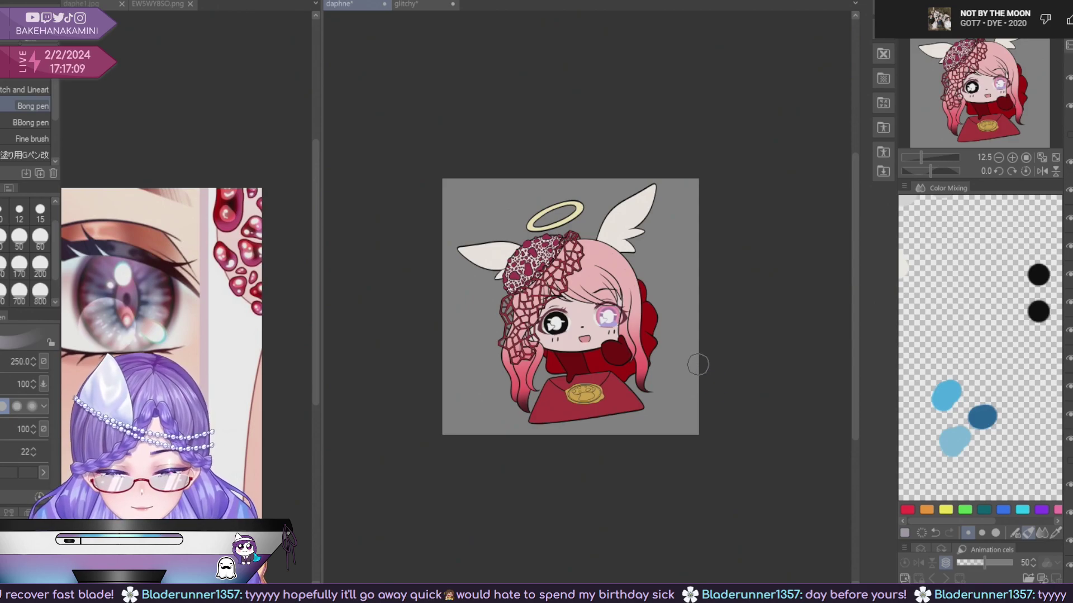
{"action": "scroll", "coordinate": [697, 364], "scroll_direction": "down", "scroll_amount": 2}
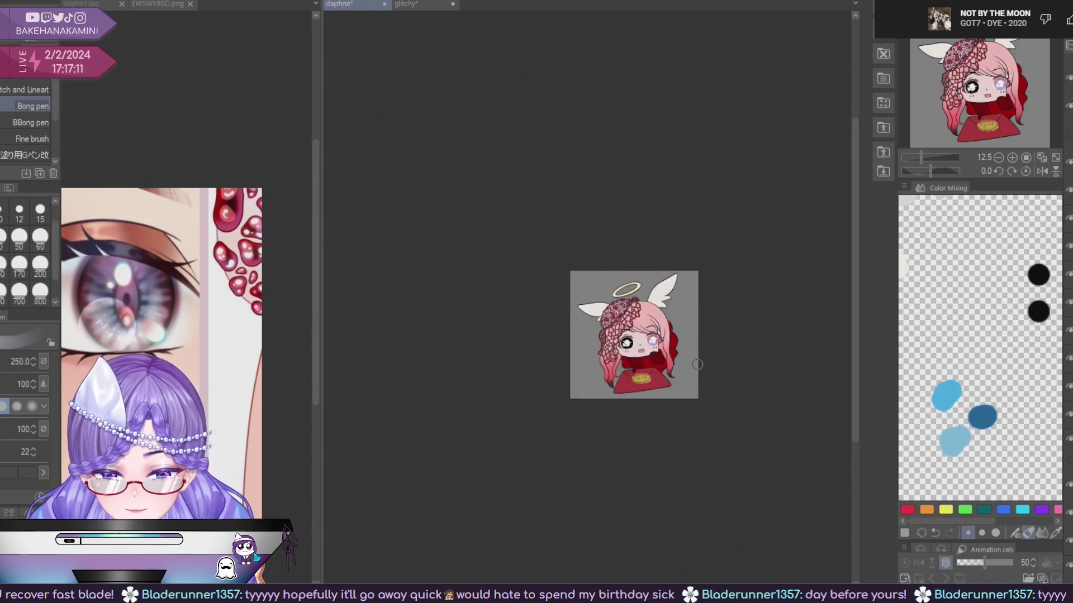
{"action": "scroll", "coordinate": [697, 363], "scroll_direction": "up", "scroll_amount": 4}
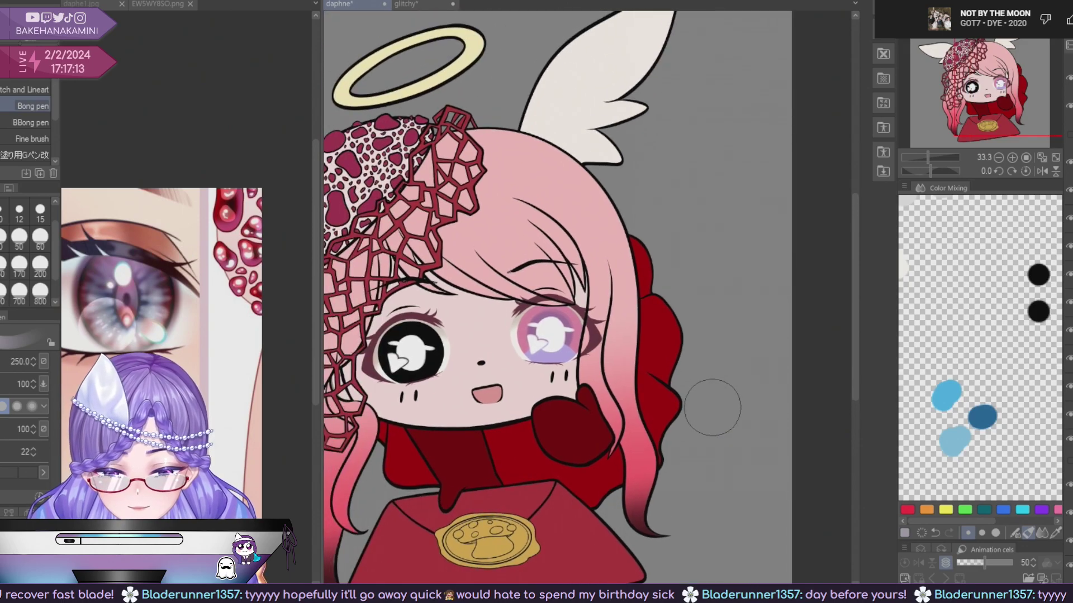
{"action": "left_click_drag", "start_coordinate": [697, 419], "coordinate": [730, 363]}
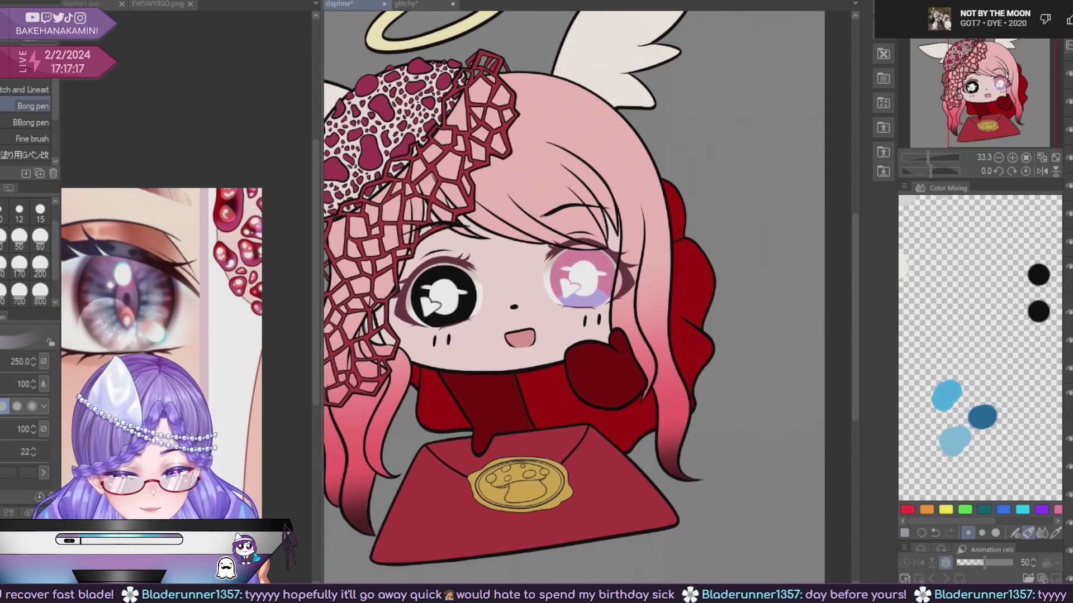
{"action": "left_click_drag", "start_coordinate": [554, 191], "coordinate": [615, 253]}
{"action": "left_click", "coordinate": [170, 295]}
{"action": "left_click", "coordinate": [170, 296], "text": "alt"}
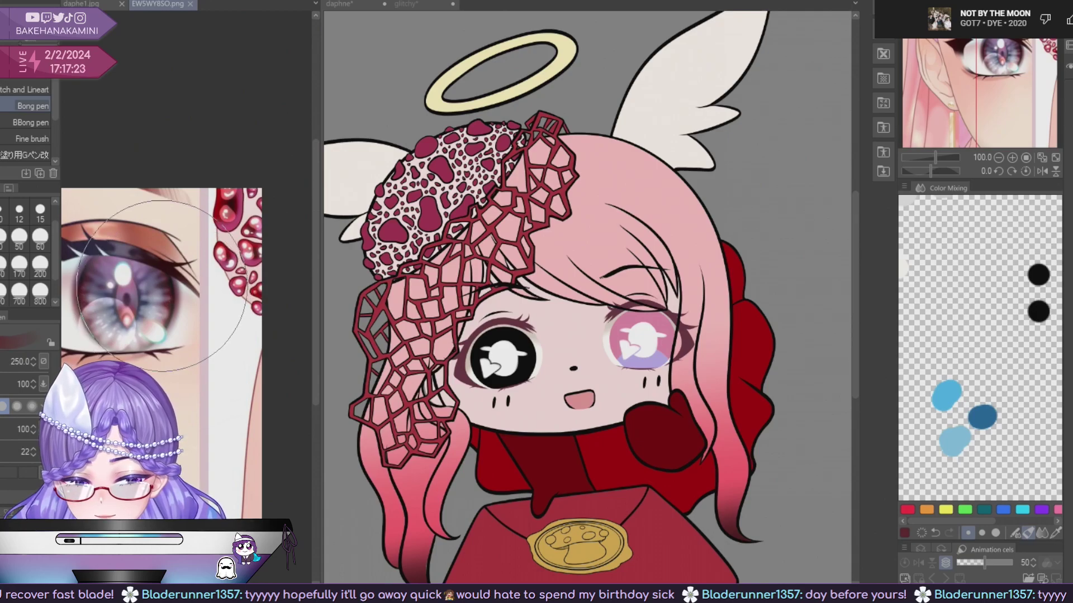
{"action": "key", "text": "p"}
{"action": "left_click", "coordinate": [395, 120]}
{"action": "mouse_move", "coordinate": [678, 329]}
{"action": "left_mouse_down"}
{"action": "mouse_move", "coordinate": [694, 321]}
{"action": "mouse_move", "coordinate": [610, 327]}
{"action": "left_mouse_up"}
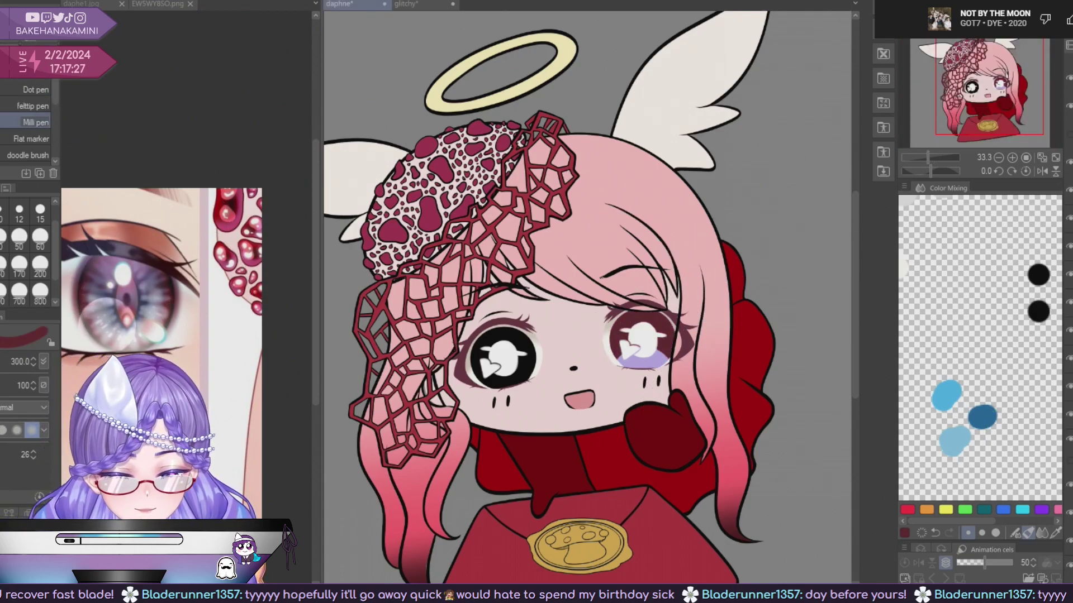
Repaint the lavender lower arc of the maroon iris in a muted mauve sampled from the reference eye, with the Milli pen at size 300.
{"action": "left_click", "coordinate": [162, 309], "text": "alt"}
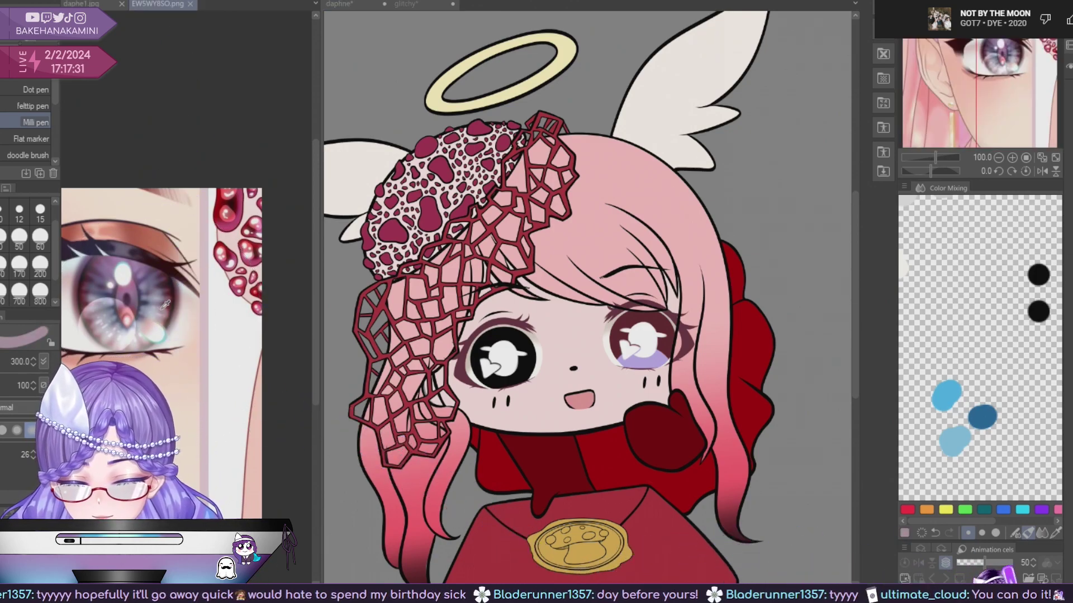
{"action": "left_click", "coordinate": [682, 403]}
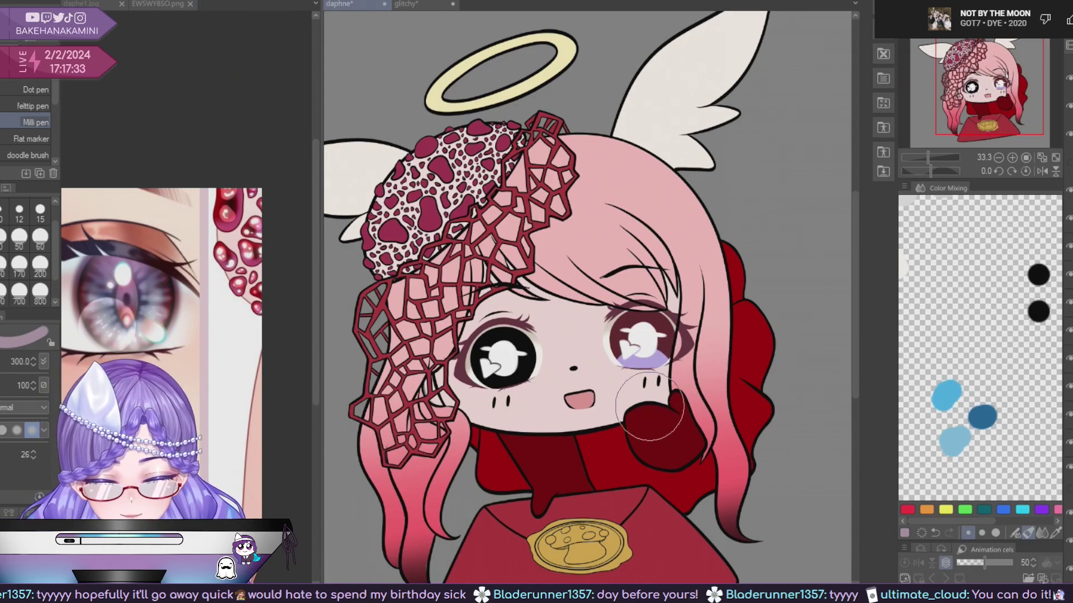
{"action": "left_click_drag", "start_coordinate": [623, 379], "coordinate": [667, 381]}
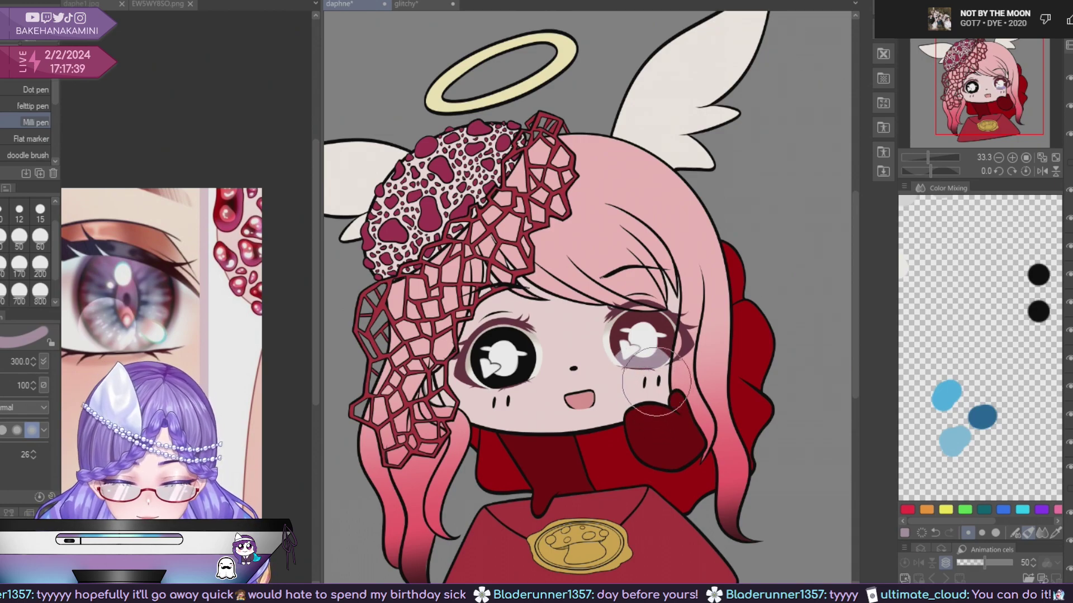
{"action": "left_click_drag", "start_coordinate": [640, 380], "coordinate": [649, 374]}
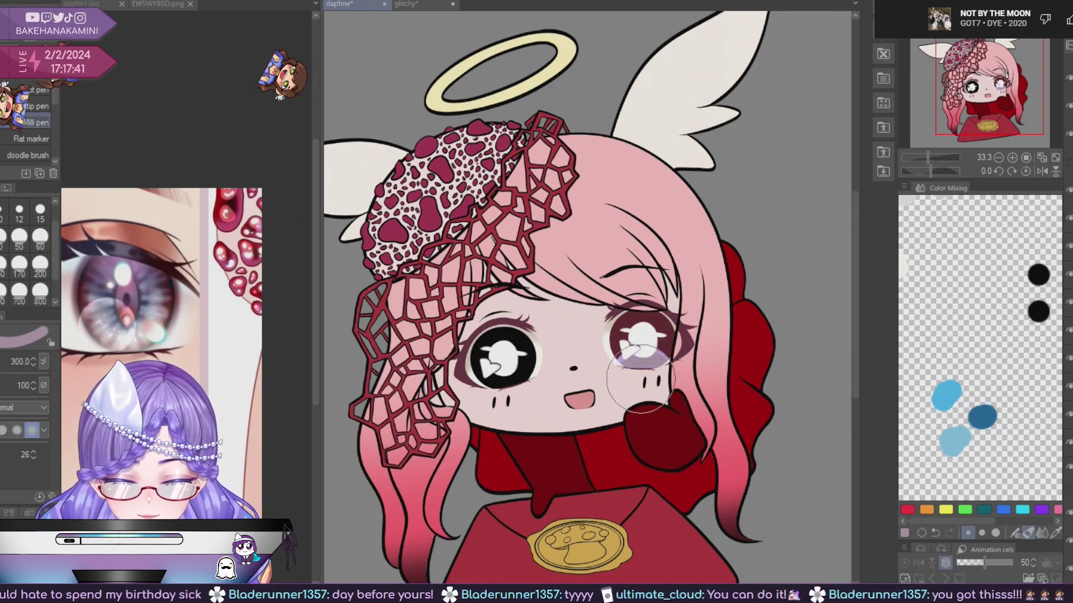
{"action": "scroll", "coordinate": [662, 440], "scroll_direction": "down", "scroll_amount": 3}
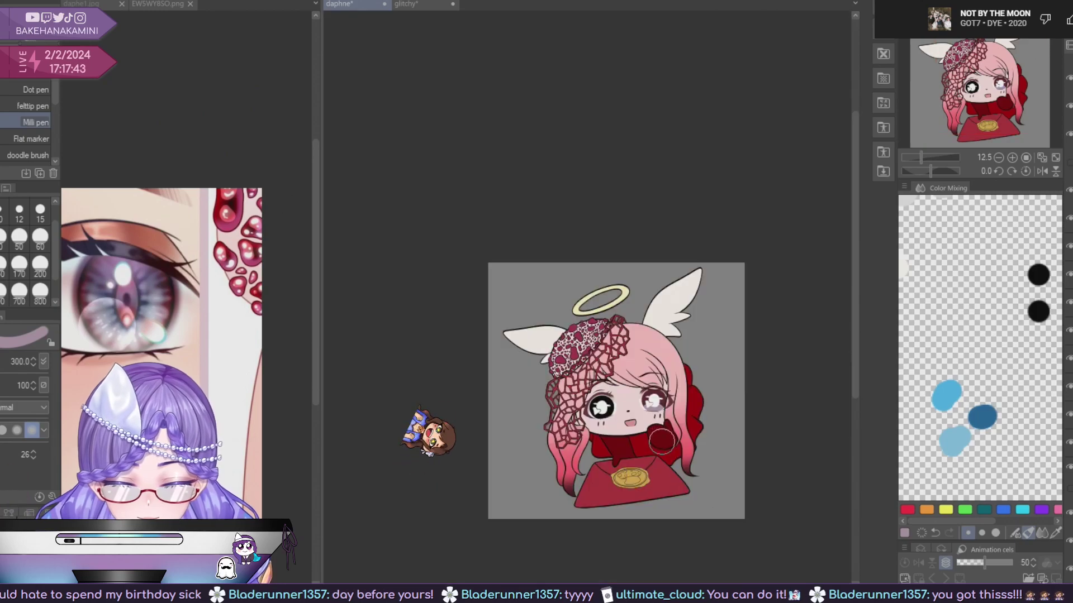
{"action": "scroll", "coordinate": [661, 441], "scroll_direction": "up", "scroll_amount": 3}
{"action": "key", "text": "ctrl+s"}
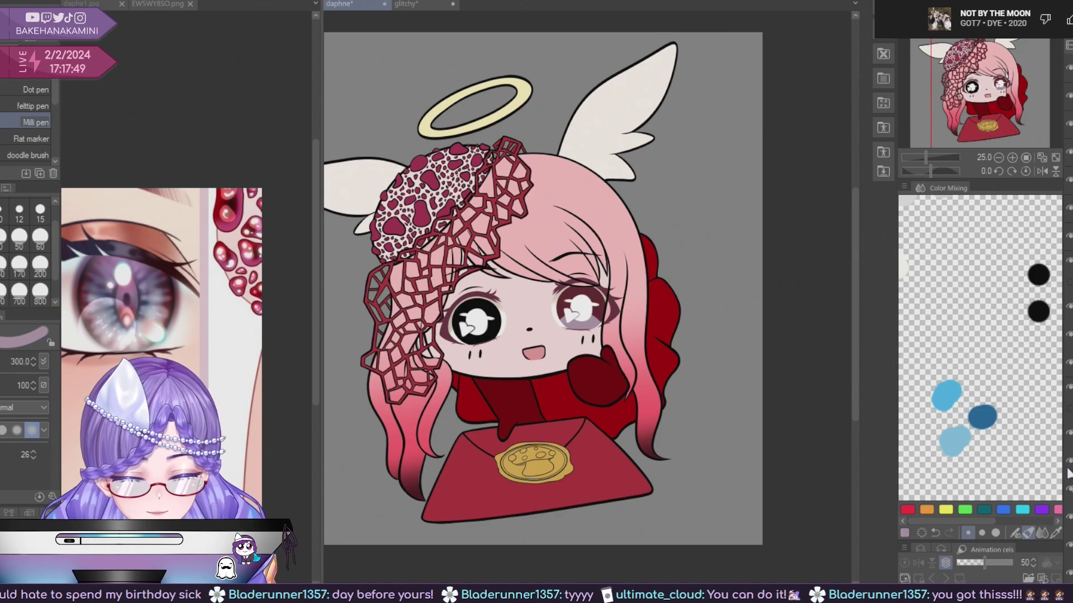
Try a dark slate purple sampled from the reference eye inside the maroon iris with the Bong pen at size 250, and undo it.
{"action": "left_click_drag", "start_coordinate": [675, 287], "coordinate": [695, 342]}
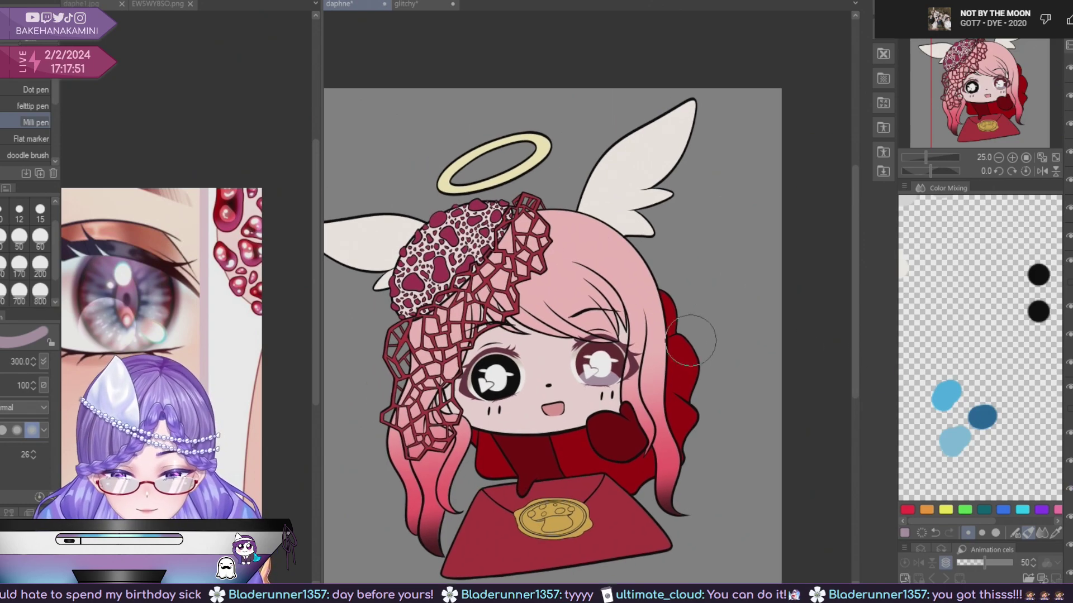
{"action": "scroll", "coordinate": [593, 360], "scroll_direction": "up", "scroll_amount": 3}
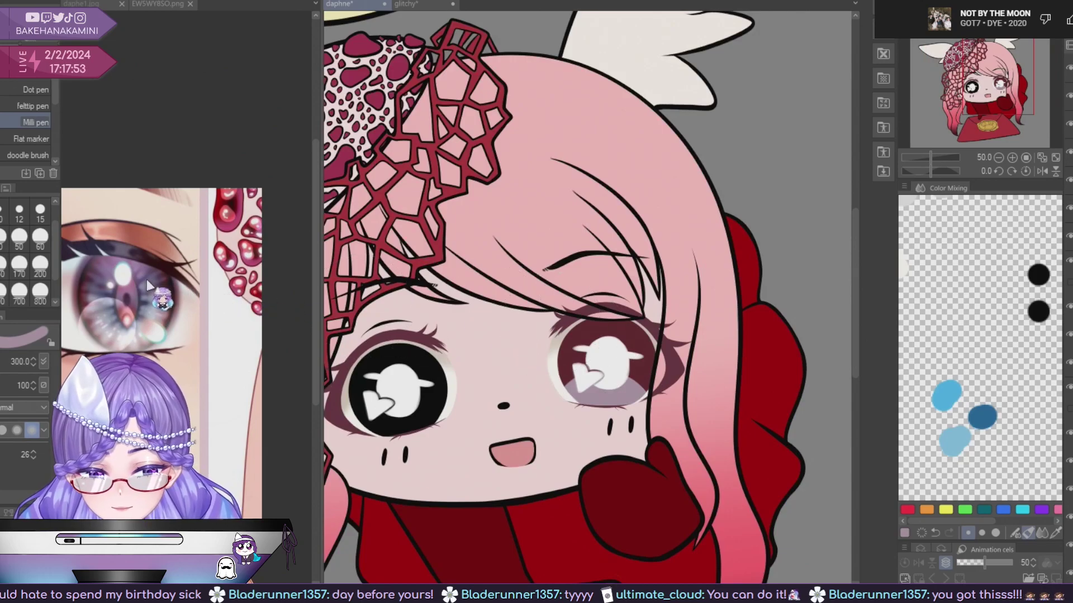
{"action": "left_click", "coordinate": [149, 284]}
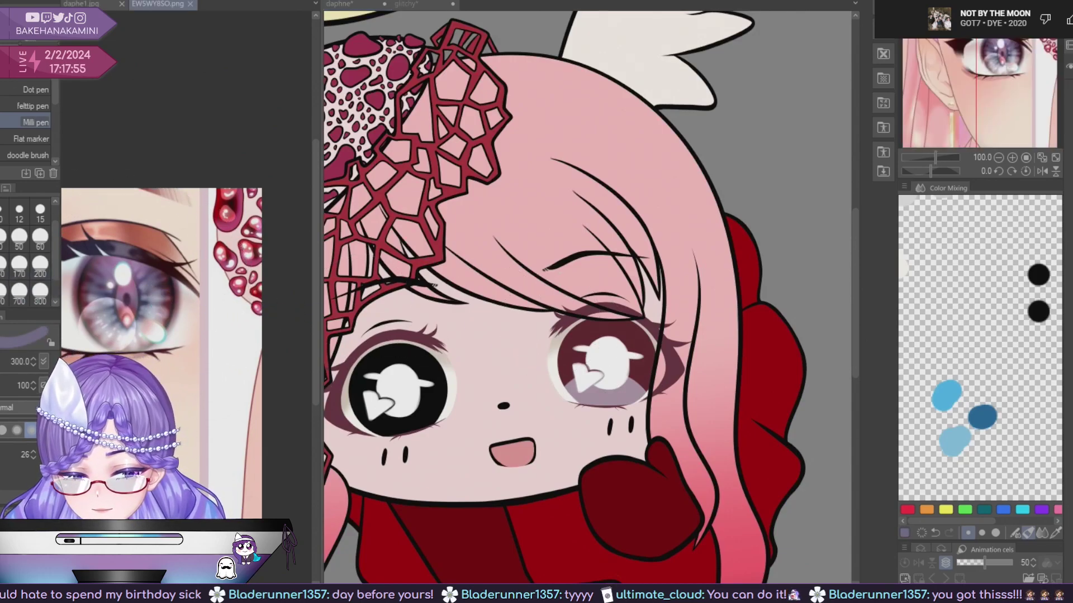
{"action": "left_click", "coordinate": [611, 360]}
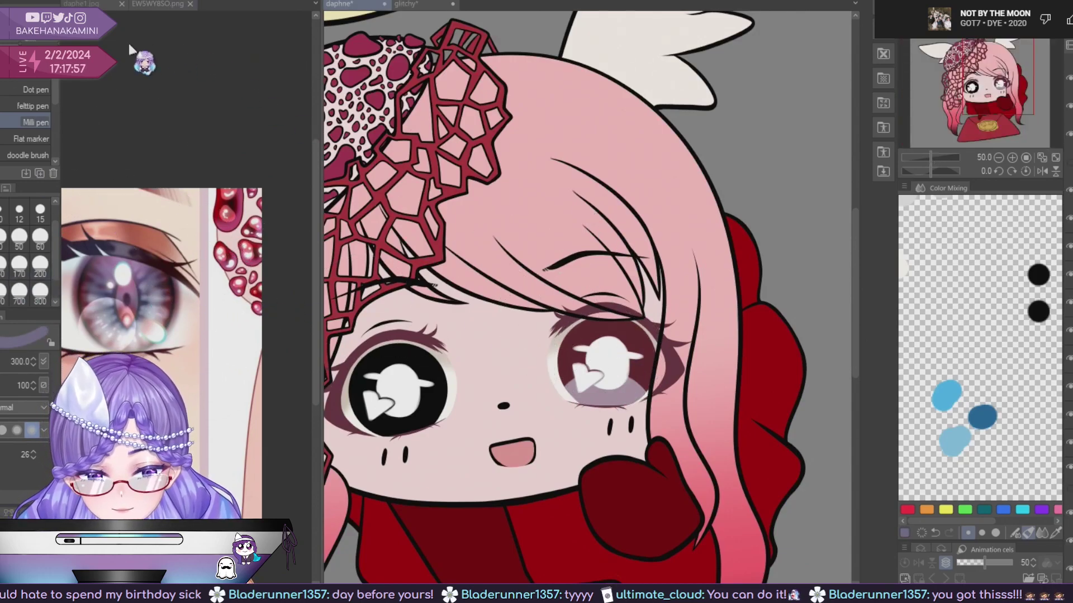
{"action": "left_click", "coordinate": [49, 56]}
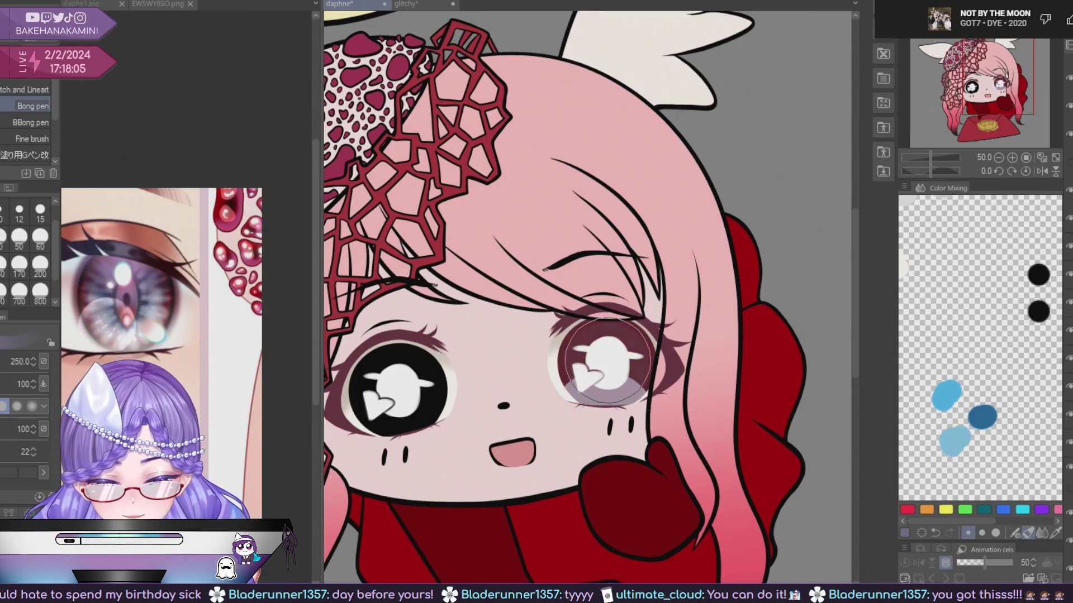
{"action": "scroll", "coordinate": [604, 362], "scroll_direction": "down", "scroll_amount": 4}
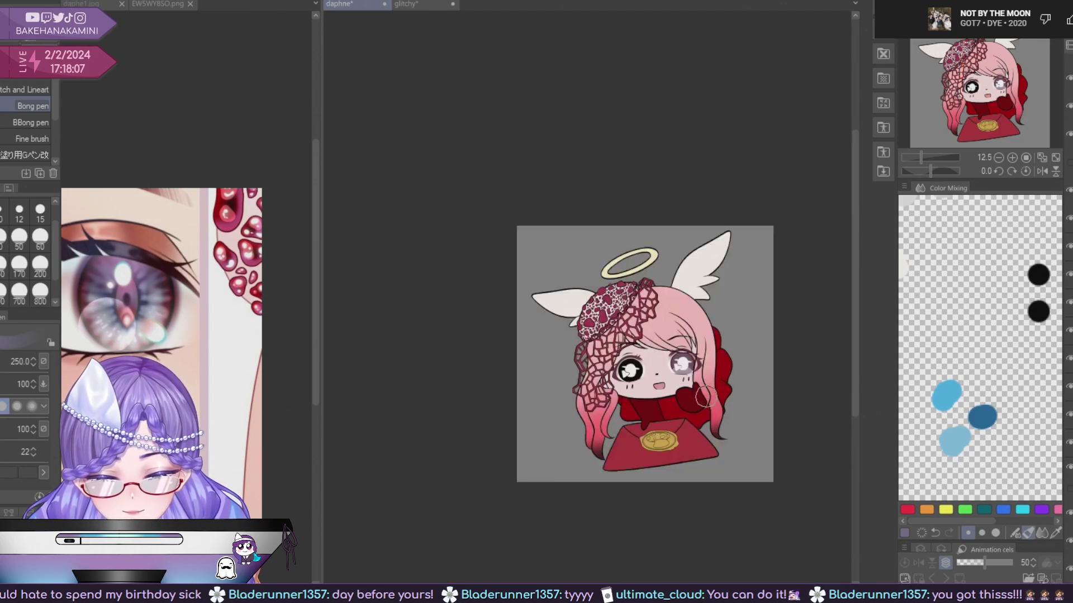
{"action": "scroll", "coordinate": [700, 390], "scroll_direction": "up", "scroll_amount": 5}
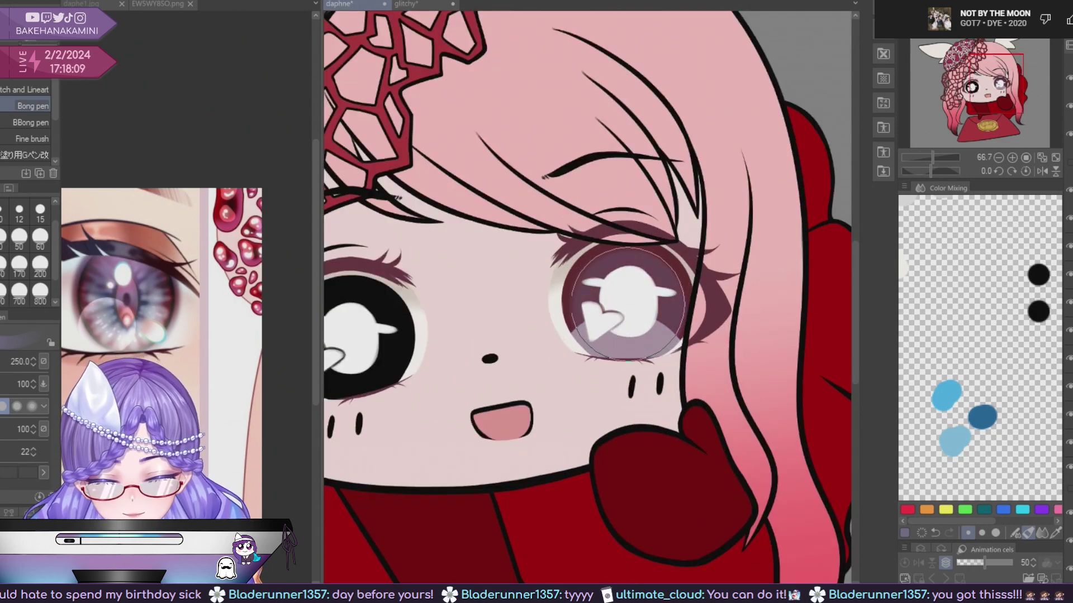
{"action": "mouse_move", "coordinate": [621, 306]}
{"action": "left_mouse_down"}
{"action": "mouse_move", "coordinate": [650, 311]}
{"action": "mouse_move", "coordinate": [687, 365]}
{"action": "left_mouse_up"}
{"action": "key", "text": "ctrl+z"}
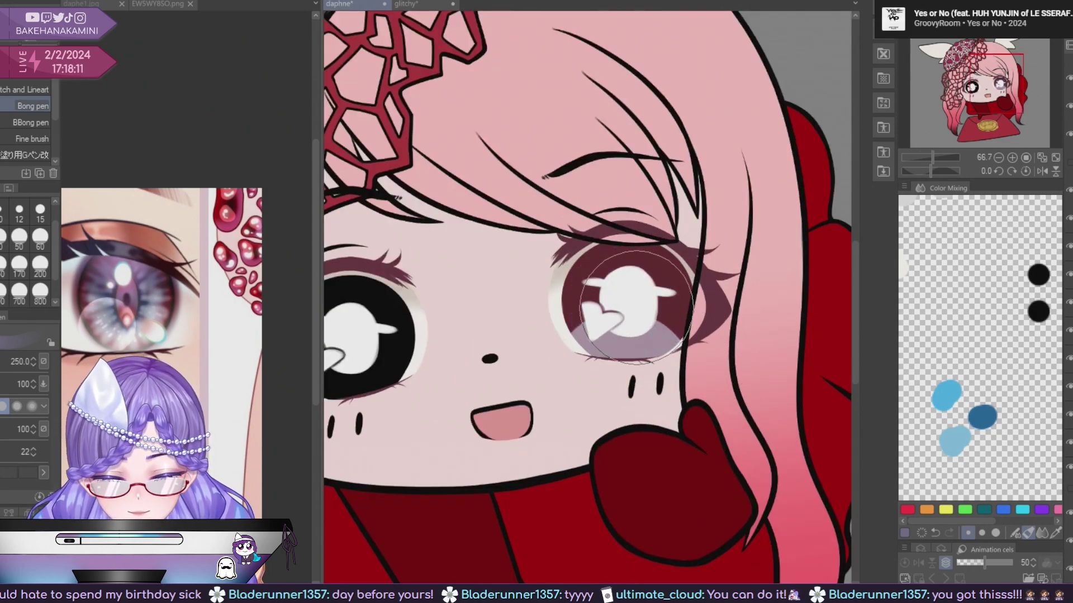
Try a light mauve circle at size 250 with a dark slate circle at size 200 inside the maroon iris, using the Bong pen.
{"action": "left_click_drag", "start_coordinate": [631, 299], "coordinate": [638, 297]}
{"action": "key", "text": "ctrl+z"}
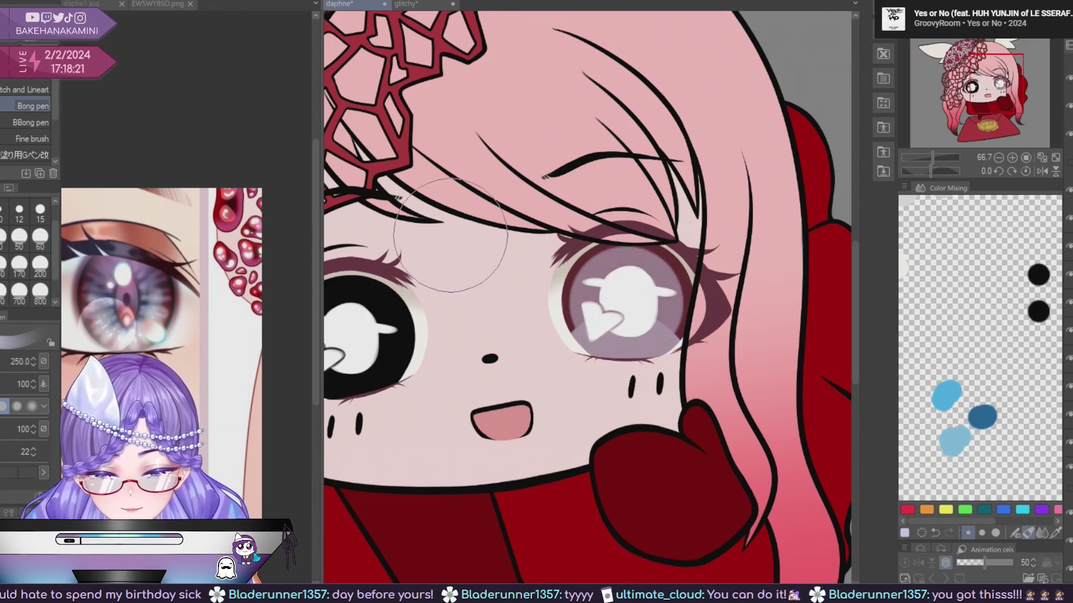
{"action": "left_click", "coordinate": [136, 331]}
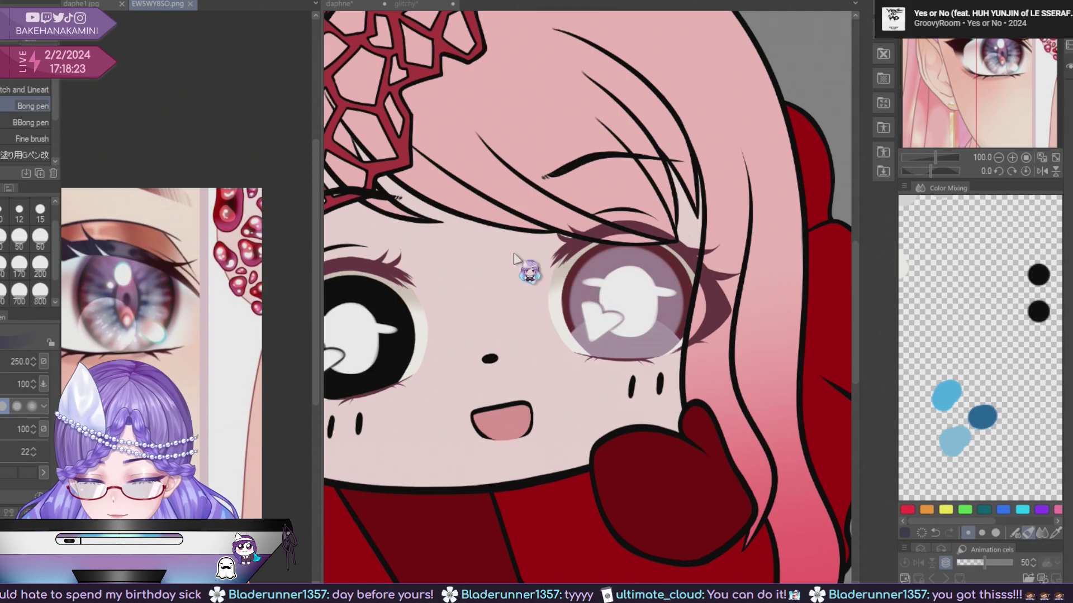
{"action": "left_click", "coordinate": [39, 264]}
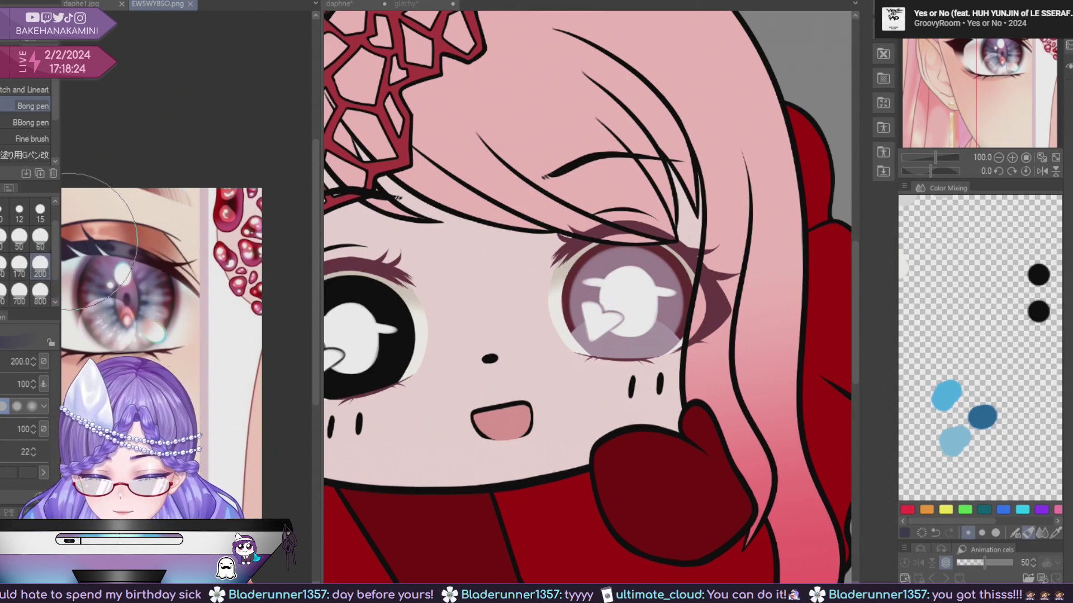
{"action": "left_click", "coordinate": [632, 292]}
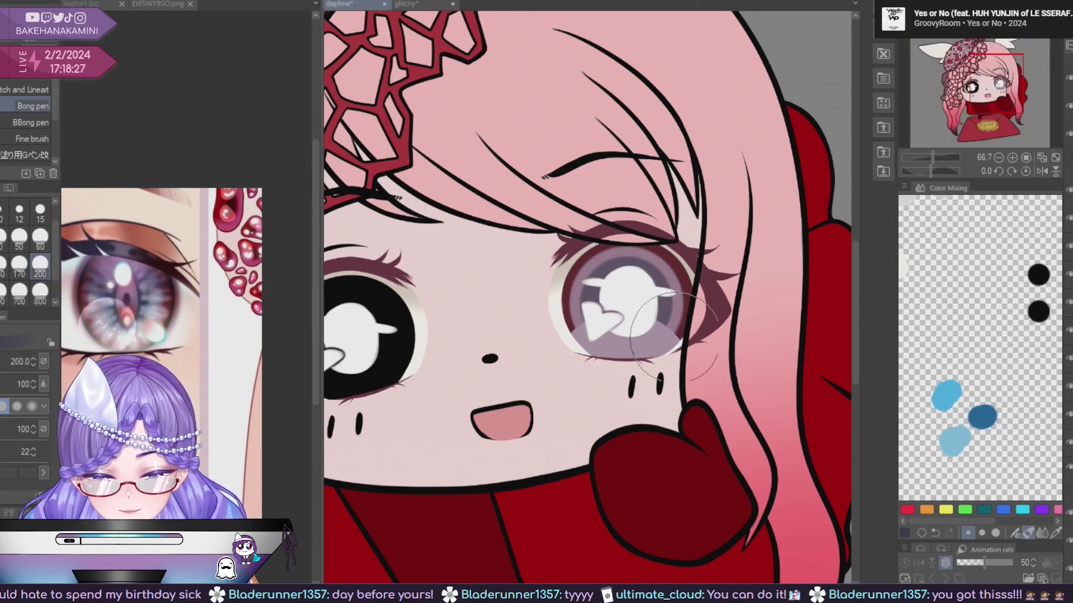
Test the dark slate circle directly on the maroon iris at size 200, comparing it against the whole emote.
{"action": "scroll", "coordinate": [702, 379], "scroll_direction": "down", "scroll_amount": 5}
{"action": "scroll", "coordinate": [701, 380], "scroll_direction": "up", "scroll_amount": 4}
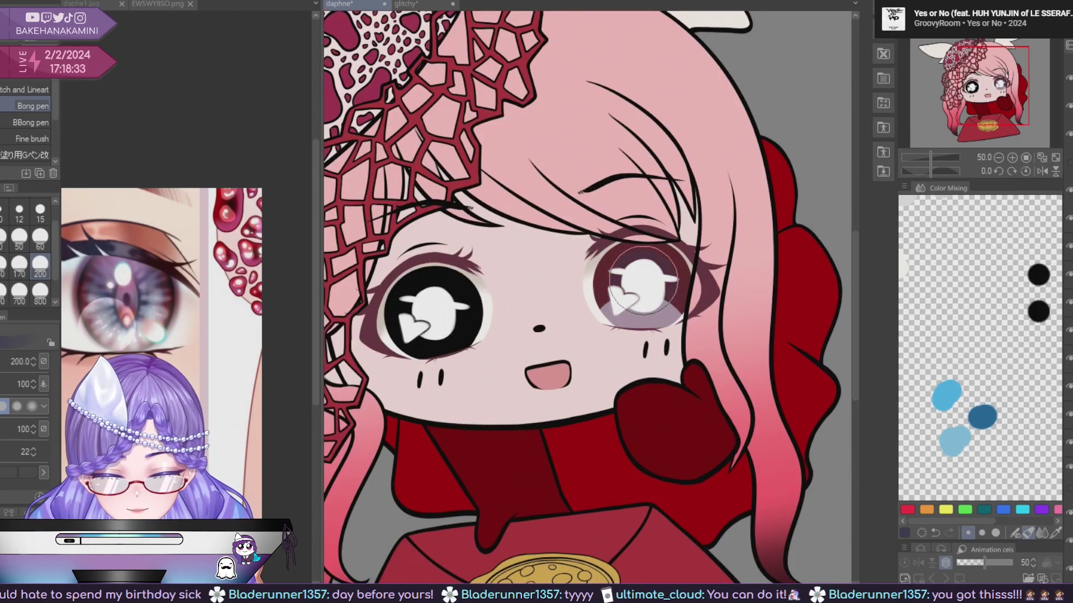
{"action": "scroll", "coordinate": [709, 360], "scroll_direction": "down", "scroll_amount": 4}
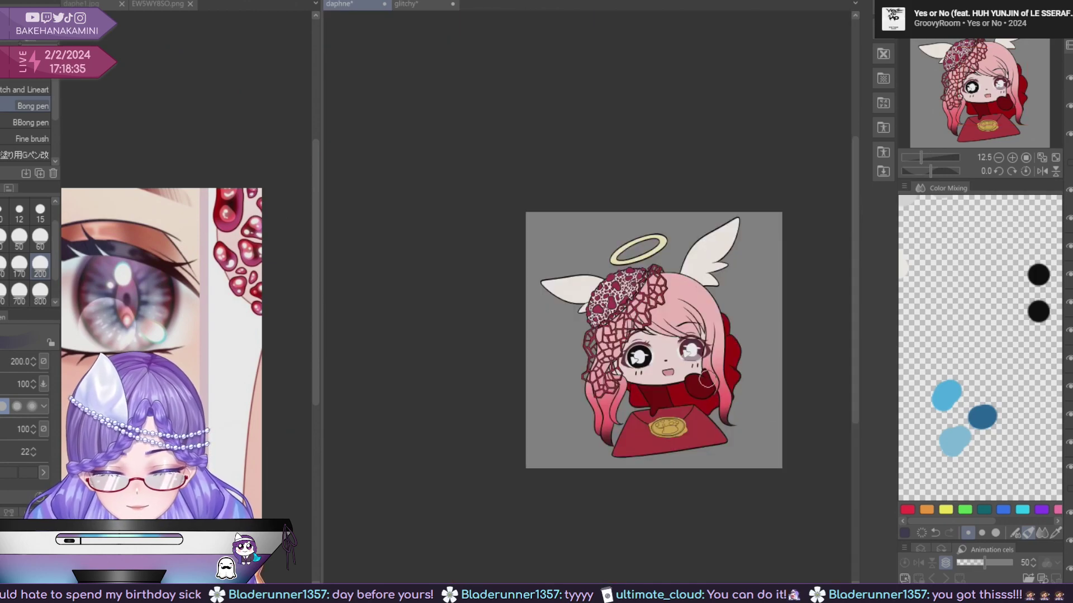
{"action": "scroll", "coordinate": [705, 380], "scroll_direction": "up", "scroll_amount": 4}
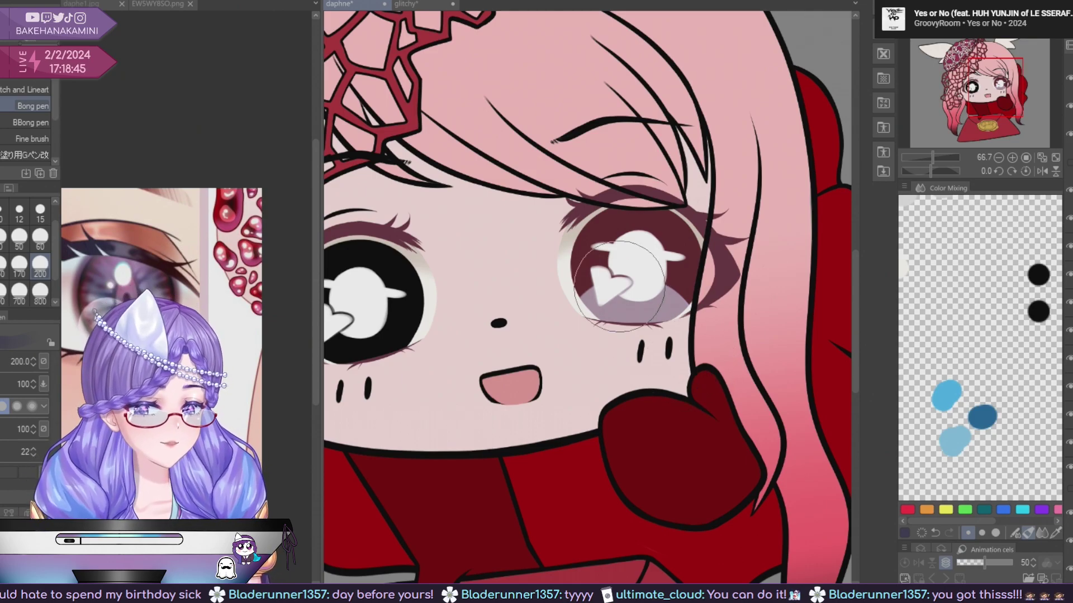
{"action": "scroll", "coordinate": [637, 258], "scroll_direction": "up", "scroll_amount": 1}
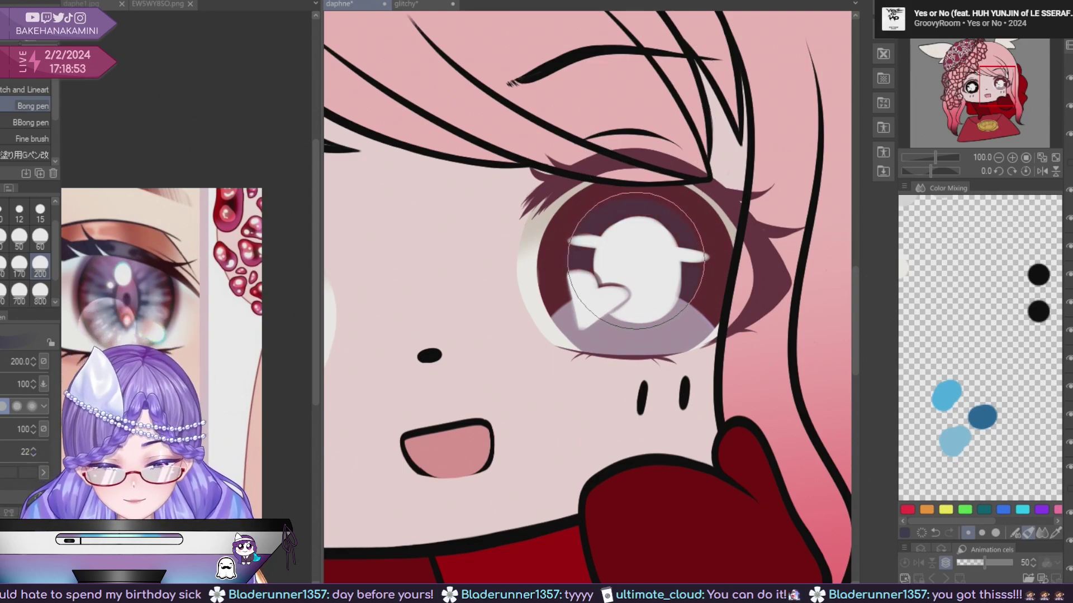
{"action": "scroll", "coordinate": [726, 424], "scroll_direction": "down", "scroll_amount": 3}
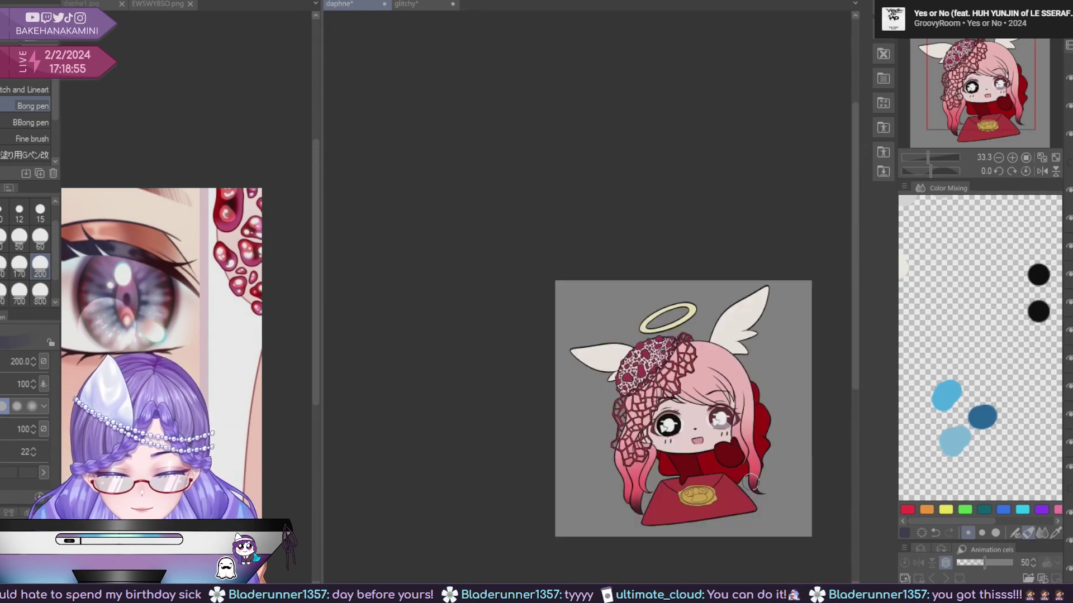
{"action": "left_click_drag", "start_coordinate": [758, 509], "coordinate": [724, 449]}
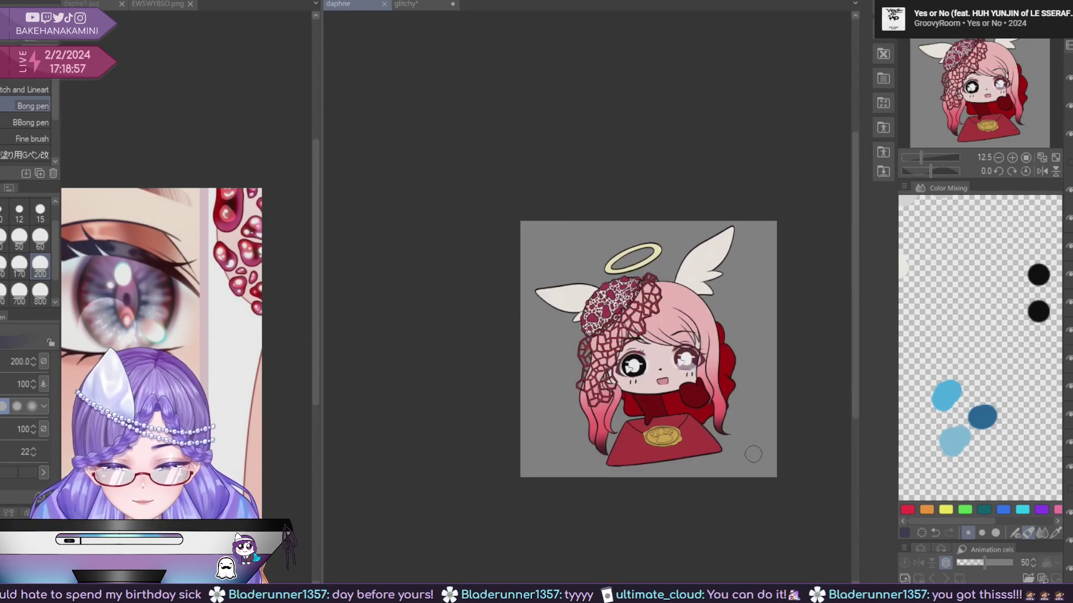
Paint a muted mauve circle behind the white highlights in the maroon iris with the Bong pen at size 200.
{"action": "scroll", "coordinate": [753, 454], "scroll_direction": "up", "scroll_amount": 5}
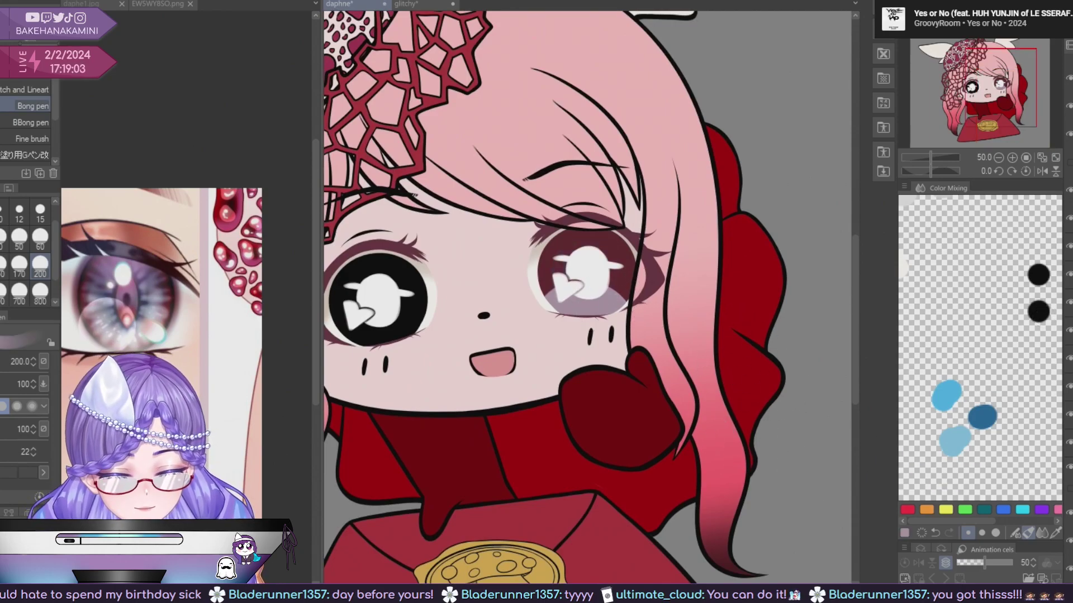
{"action": "key", "text": "ctrl+z"}
{"action": "left_click", "coordinate": [588, 271]}
{"action": "key", "text": "ctrl+z"}
{"action": "left_click", "coordinate": [587, 270]}
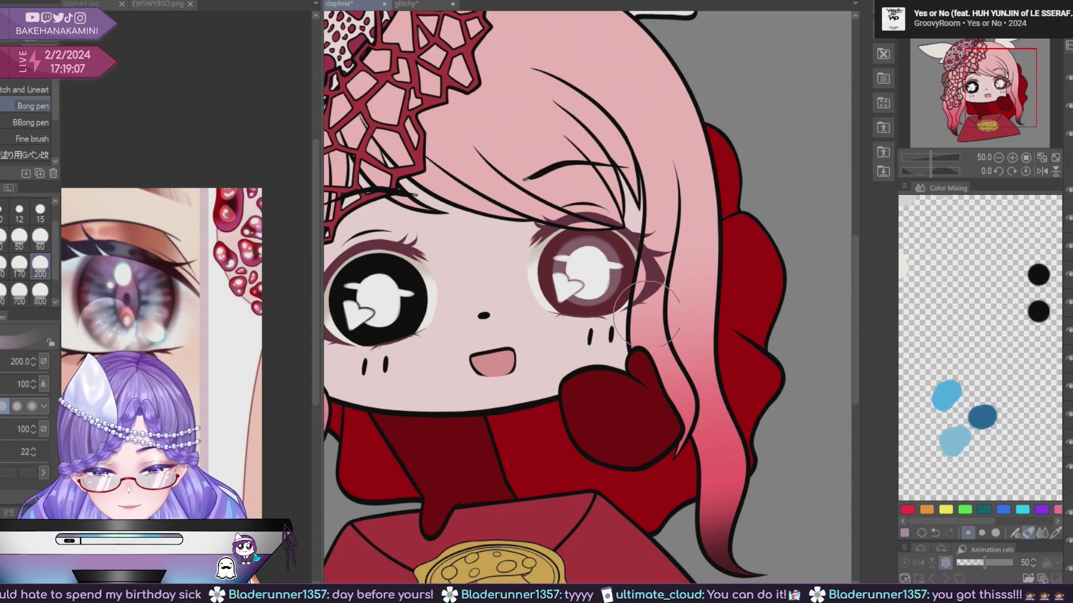
{"action": "scroll", "coordinate": [644, 308], "scroll_direction": "down", "scroll_amount": 2}
{"action": "scroll", "coordinate": [646, 368], "scroll_direction": "up", "scroll_amount": 5}
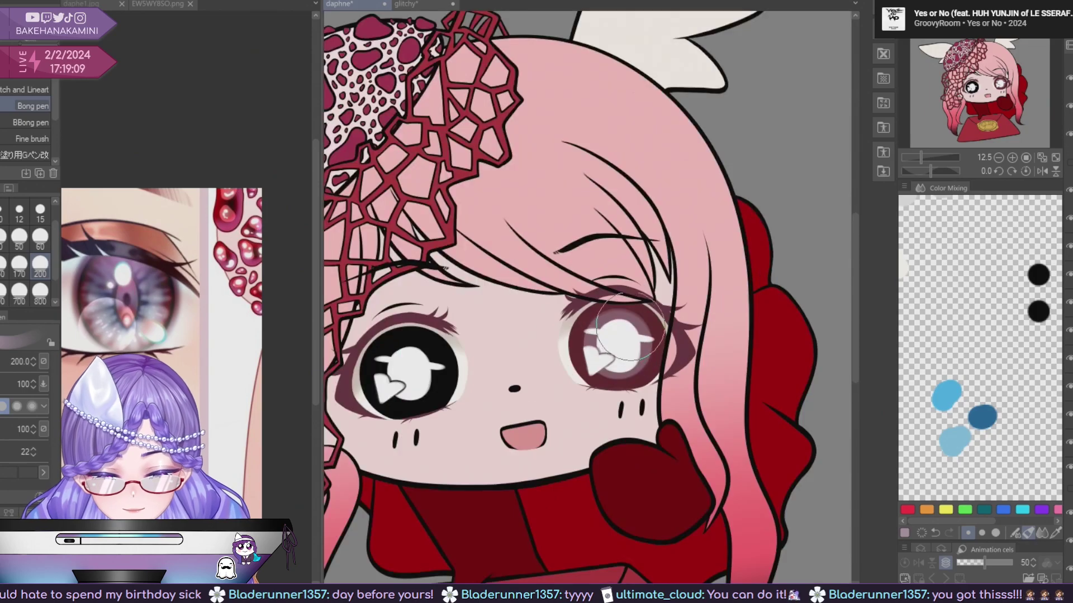
{"action": "left_click_drag", "start_coordinate": [599, 317], "coordinate": [606, 315]}
{"action": "scroll", "coordinate": [703, 348], "scroll_direction": "down", "scroll_amount": 2}
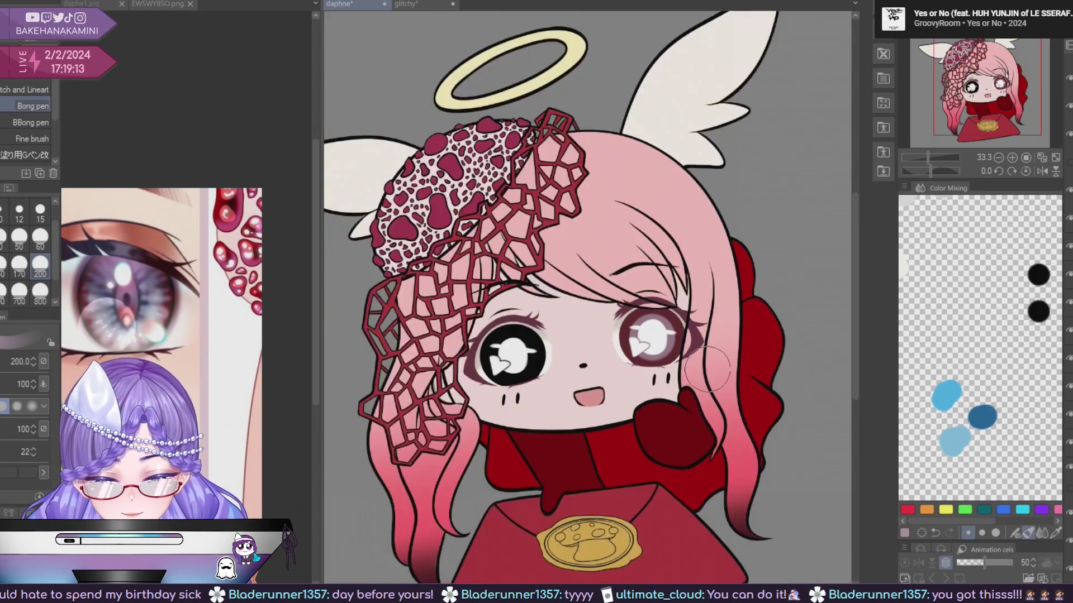
{"action": "scroll", "coordinate": [705, 377], "scroll_direction": "up", "scroll_amount": 4}
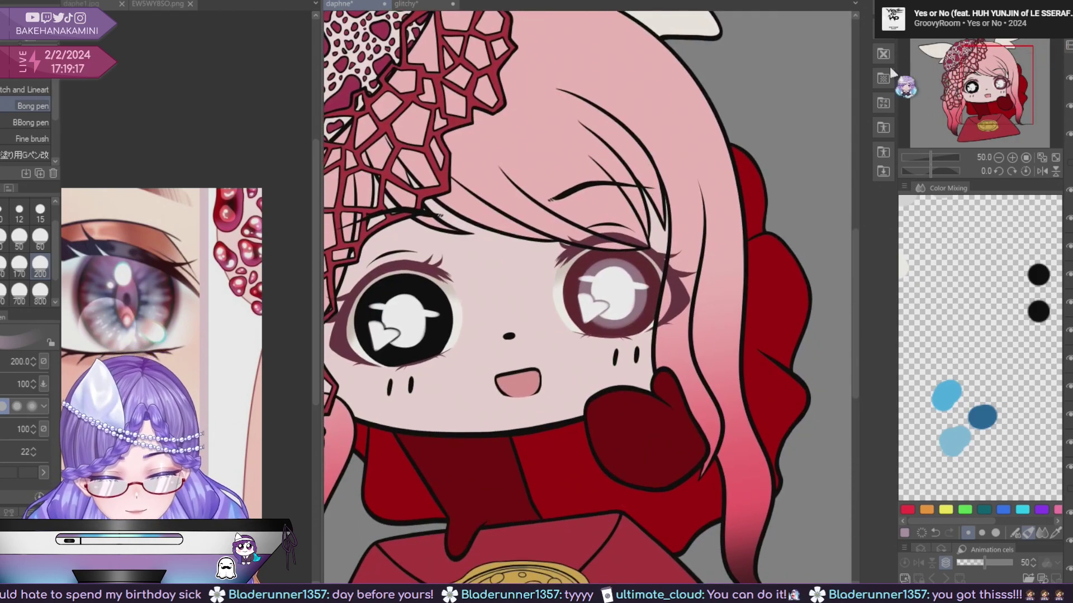
Try a pale blue-grey lower arc sampled from the reference eye with the Milli pen at size 300, checking it against the whole emote.
{"action": "left_click", "coordinate": [154, 311]}
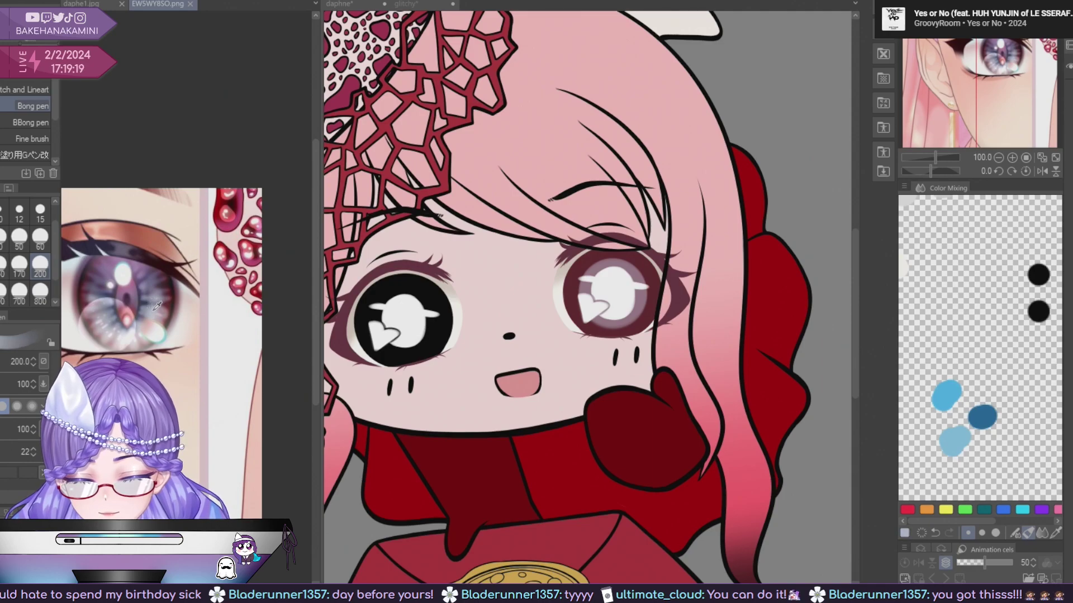
{"action": "left_click", "coordinate": [8, 54]}
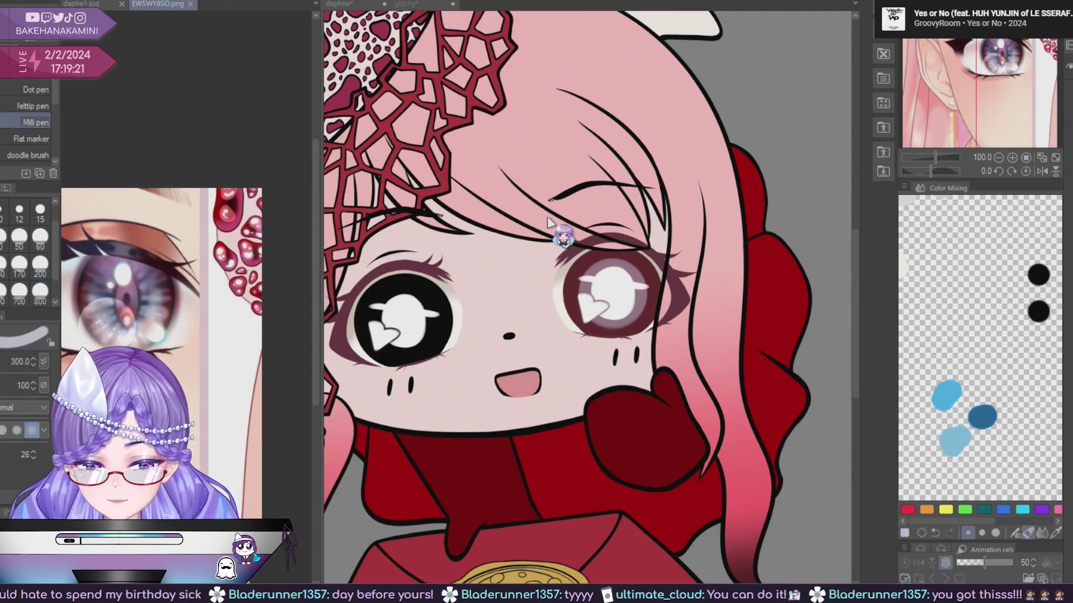
{"action": "left_click", "coordinate": [624, 340]}
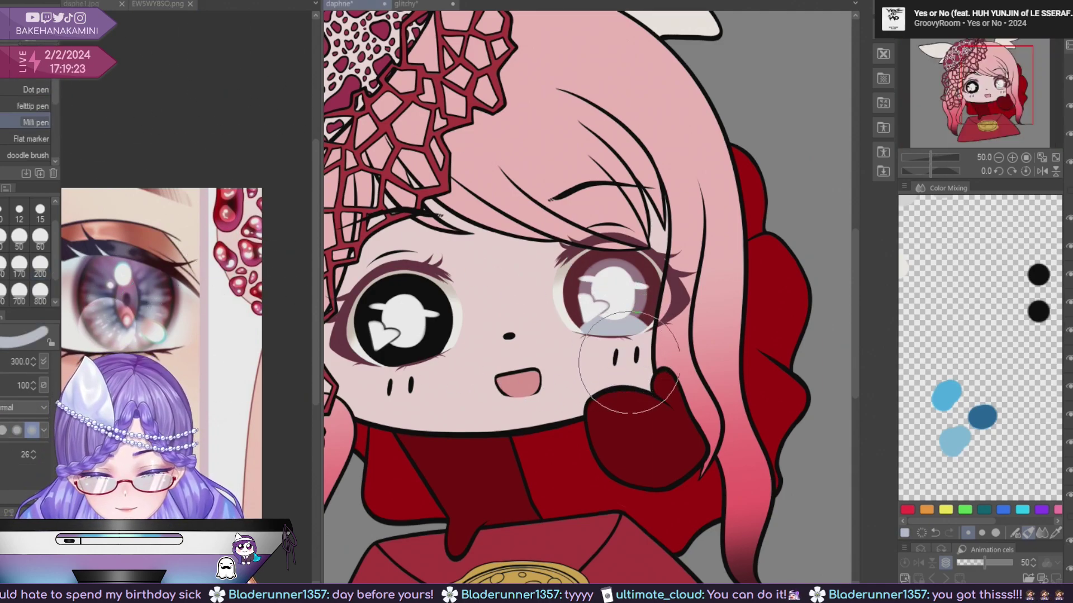
{"action": "scroll", "coordinate": [671, 444], "scroll_direction": "down", "scroll_amount": 5}
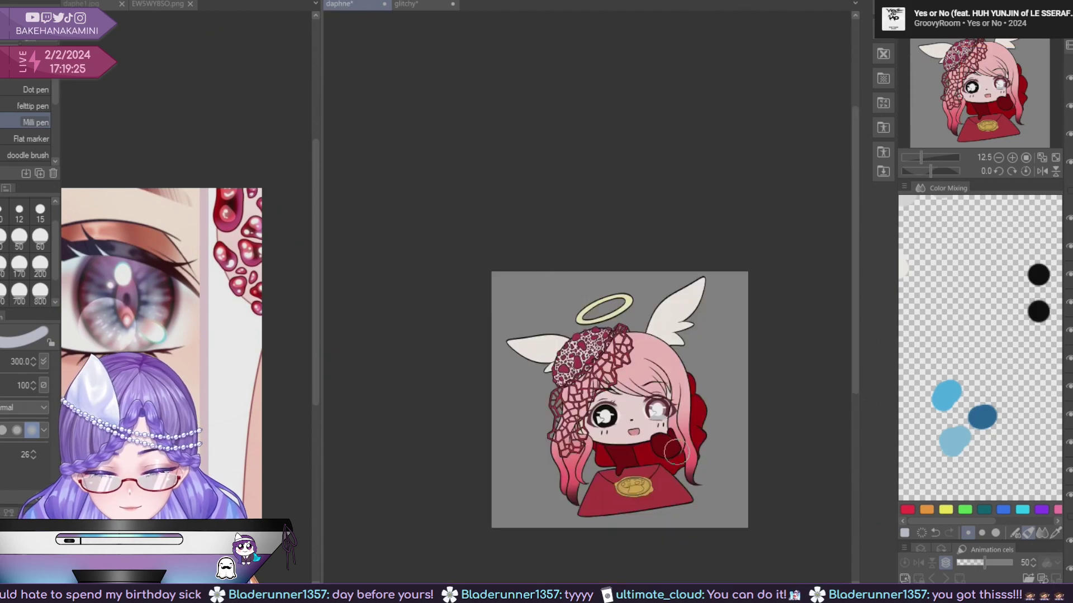
{"action": "scroll", "coordinate": [675, 451], "scroll_direction": "up", "scroll_amount": 5}
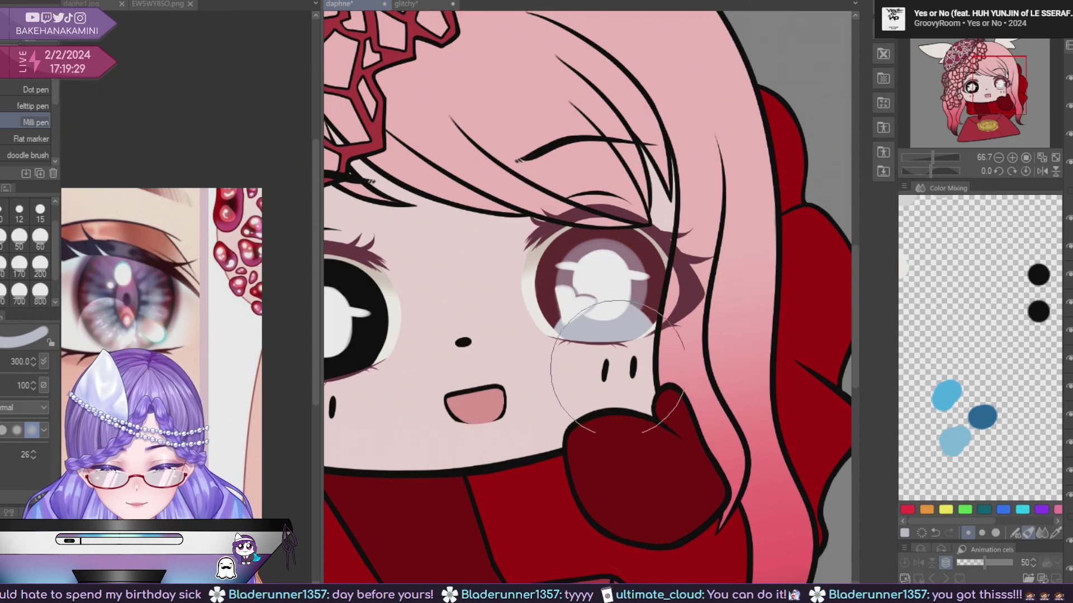
{"action": "scroll", "coordinate": [670, 447], "scroll_direction": "down", "scroll_amount": 2}
{"action": "scroll", "coordinate": [676, 452], "scroll_direction": "down", "scroll_amount": 2}
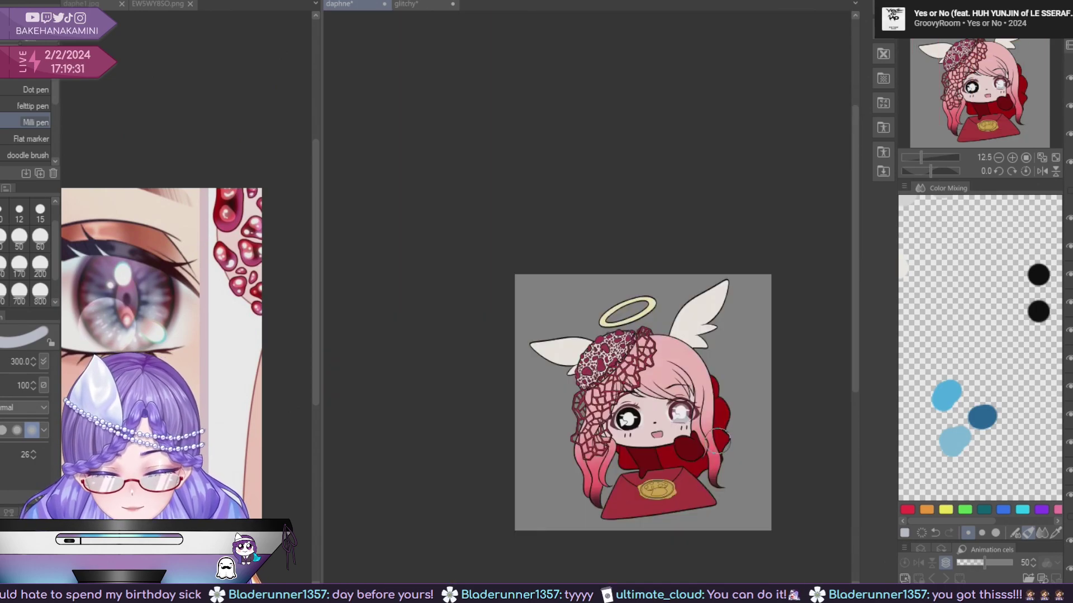
{"action": "scroll", "coordinate": [693, 443], "scroll_direction": "up", "scroll_amount": 5}
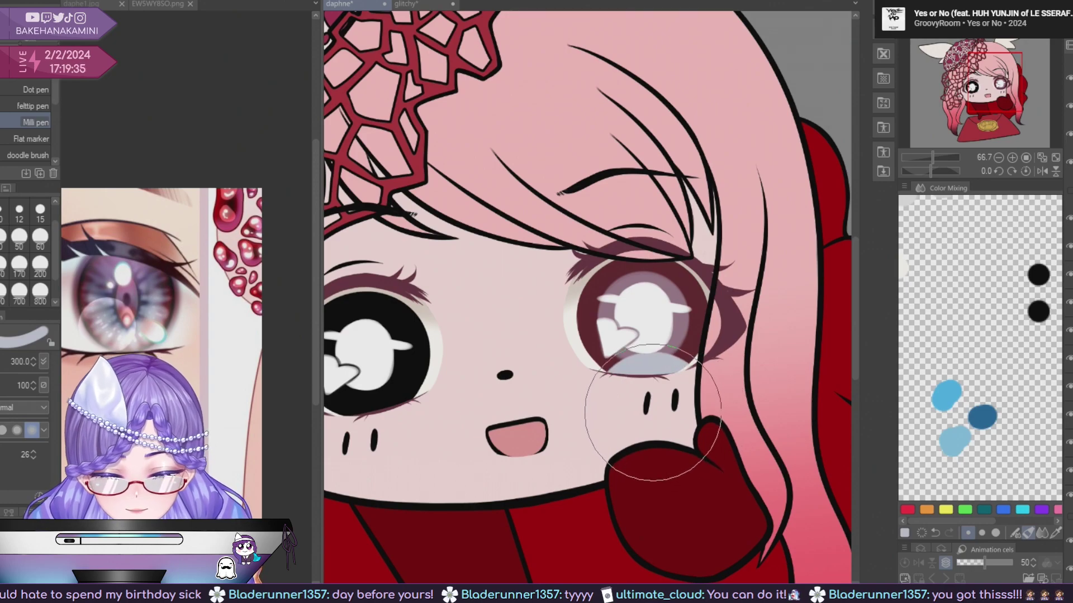
{"action": "scroll", "coordinate": [719, 468], "scroll_direction": "down", "scroll_amount": 2}
{"action": "scroll", "coordinate": [719, 468], "scroll_direction": "down", "scroll_amount": 3}
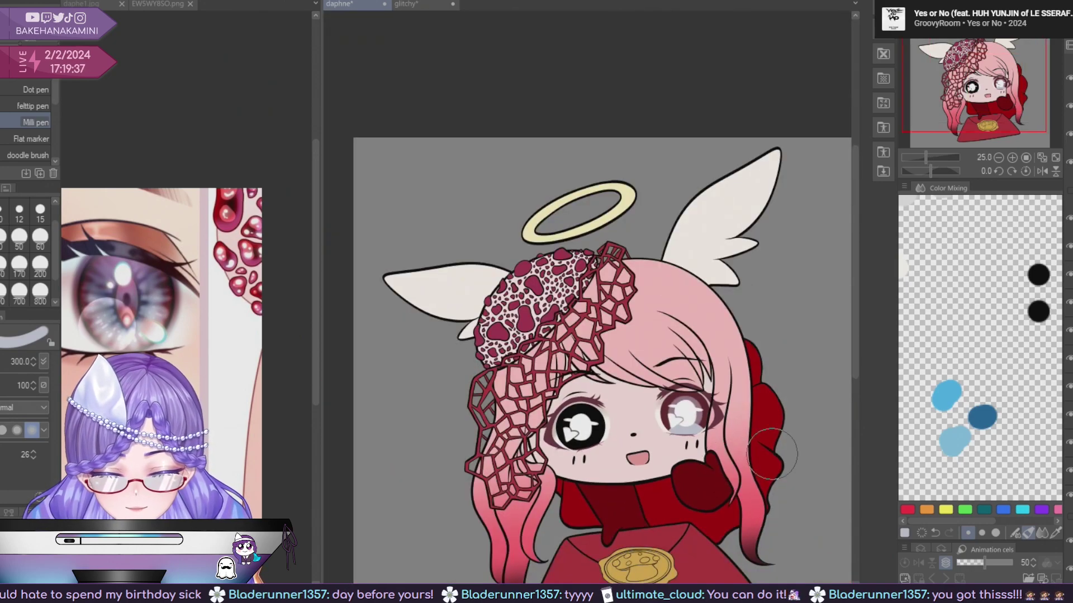
{"action": "left_click_drag", "start_coordinate": [763, 443], "coordinate": [740, 339]}
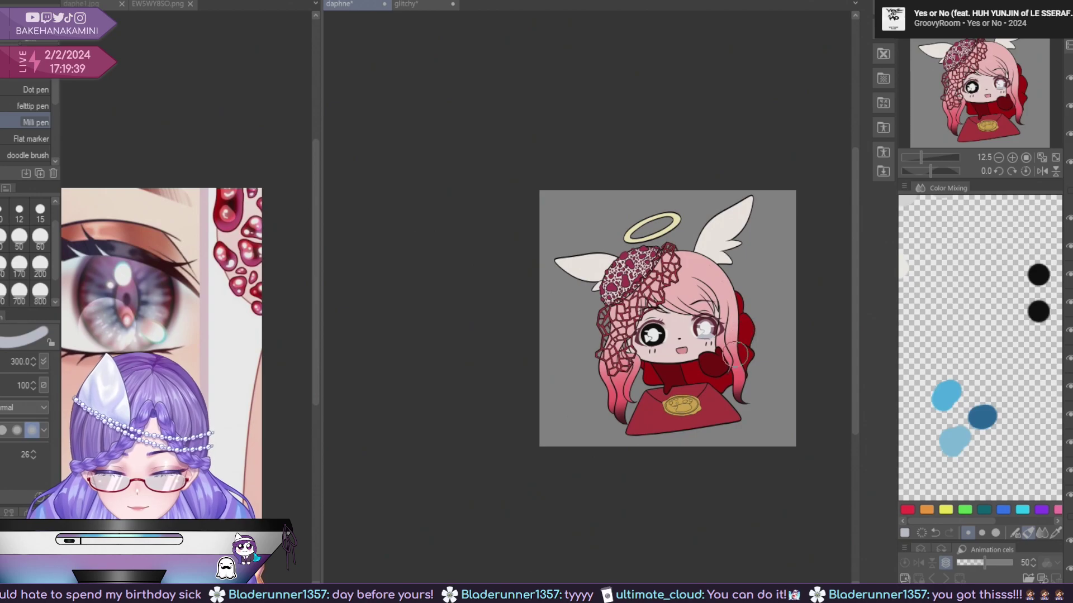
Paint the lower arc of the maroon iris in bright purple with the Milli pen at size 300, and check the whole emote.
{"action": "scroll", "coordinate": [686, 359], "scroll_direction": "up", "scroll_amount": 4}
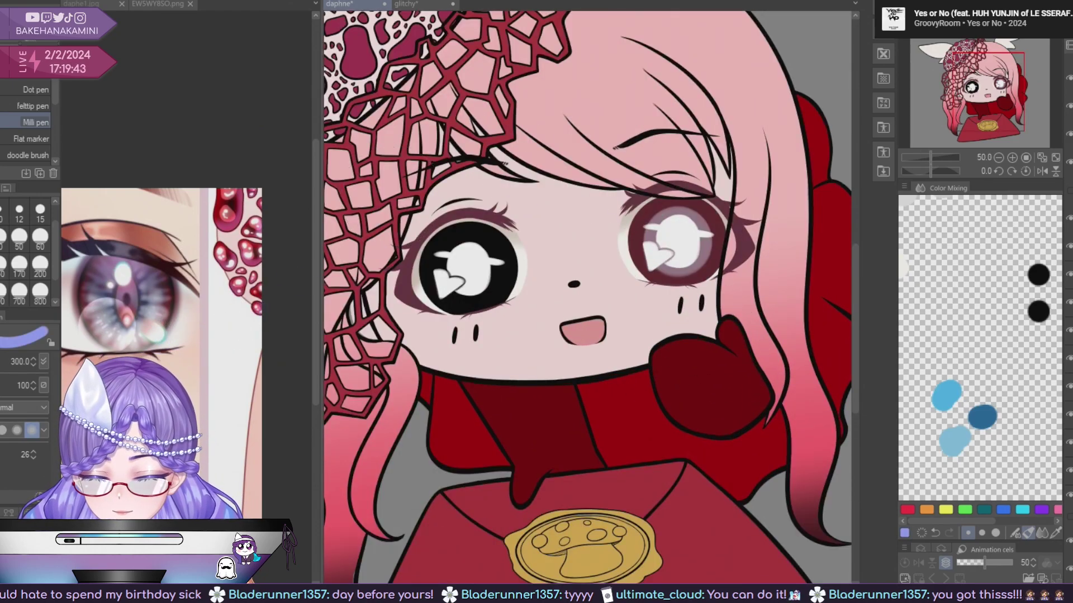
{"action": "left_click_drag", "start_coordinate": [691, 287], "coordinate": [659, 274]}
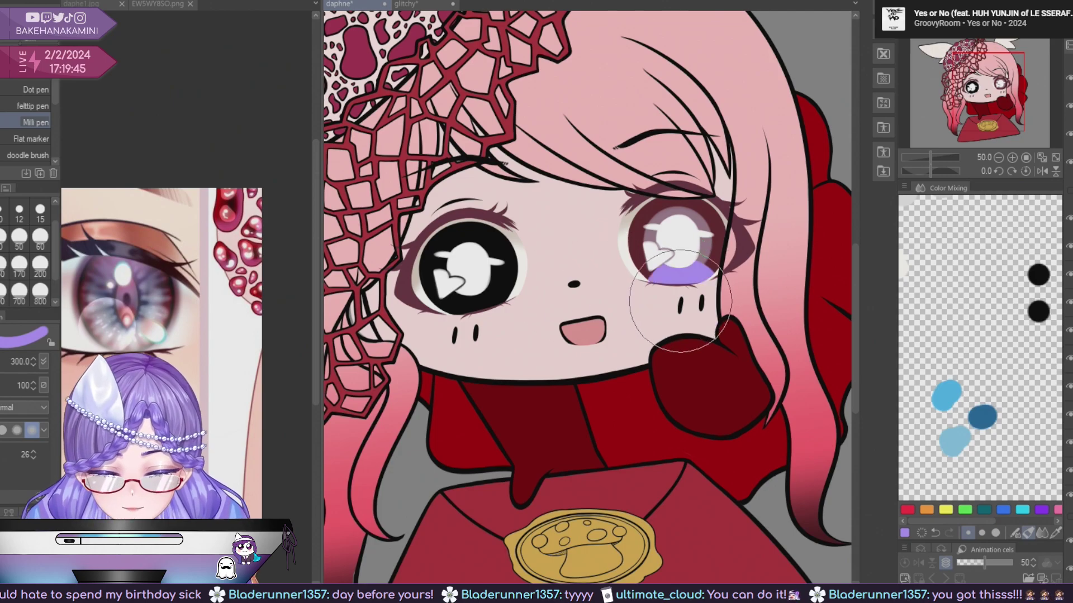
{"action": "scroll", "coordinate": [715, 410], "scroll_direction": "down", "scroll_amount": 4}
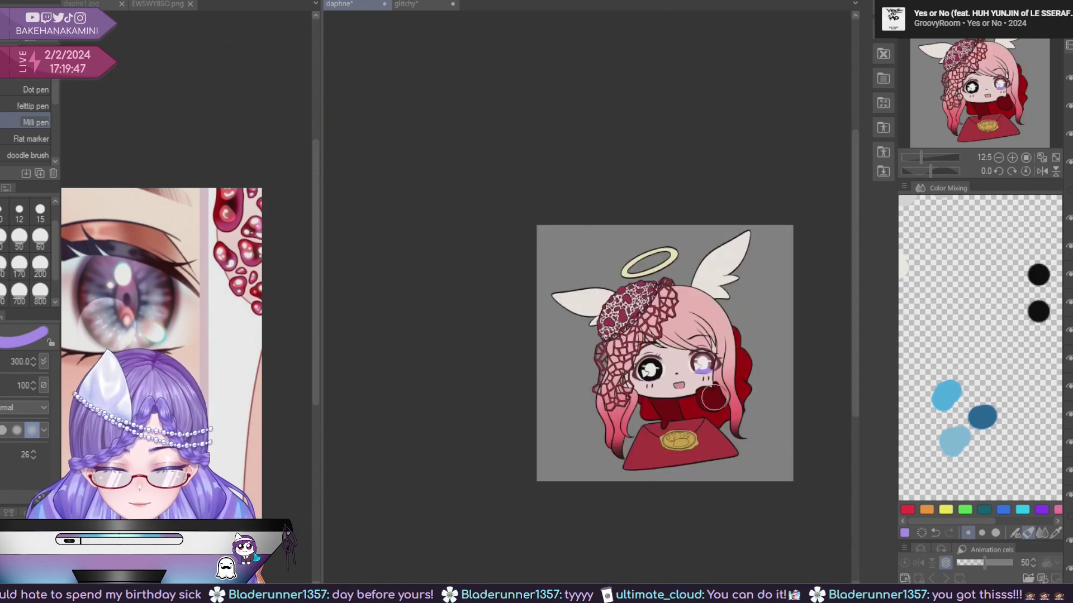
Undo the bright purple lower arc in the maroon iris.
{"action": "scroll", "coordinate": [713, 398], "scroll_direction": "up", "scroll_amount": 3}
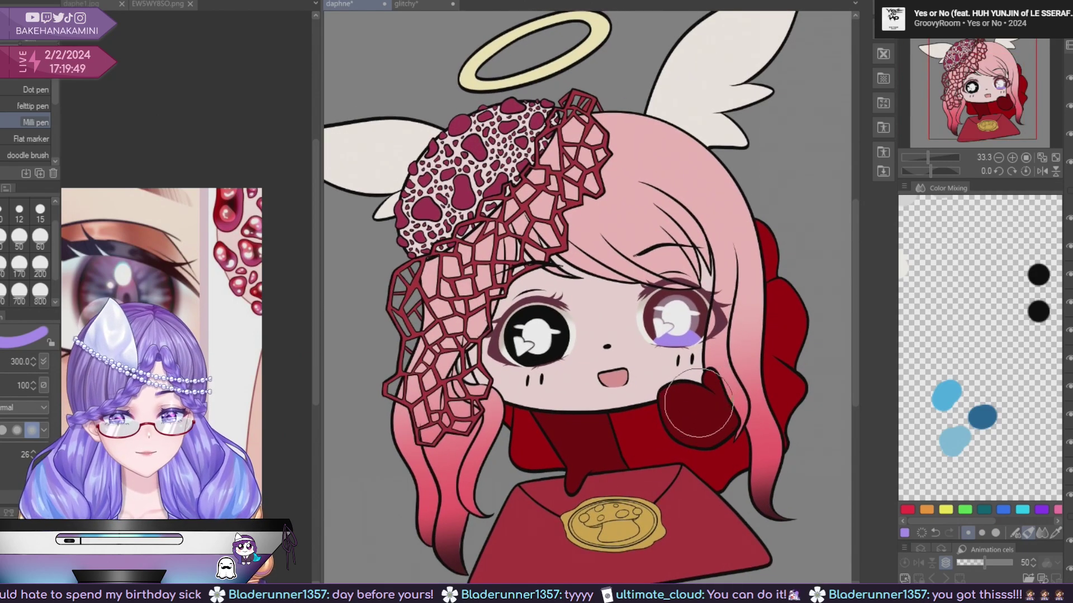
{"action": "scroll", "coordinate": [701, 386], "scroll_direction": "up", "scroll_amount": 1}
{"action": "key", "text": "ctrl+z"}
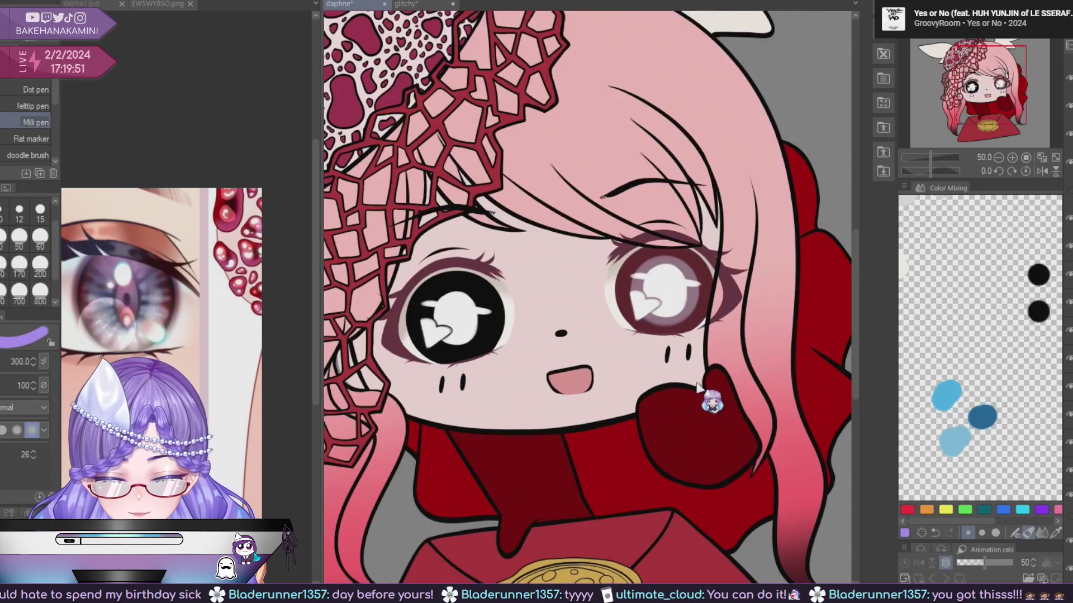
Paint the lower arc of the maroon iris in a muted purple sampled from the reference eye, using the Milli pen at size 300.
{"action": "left_click", "coordinate": [159, 280]}
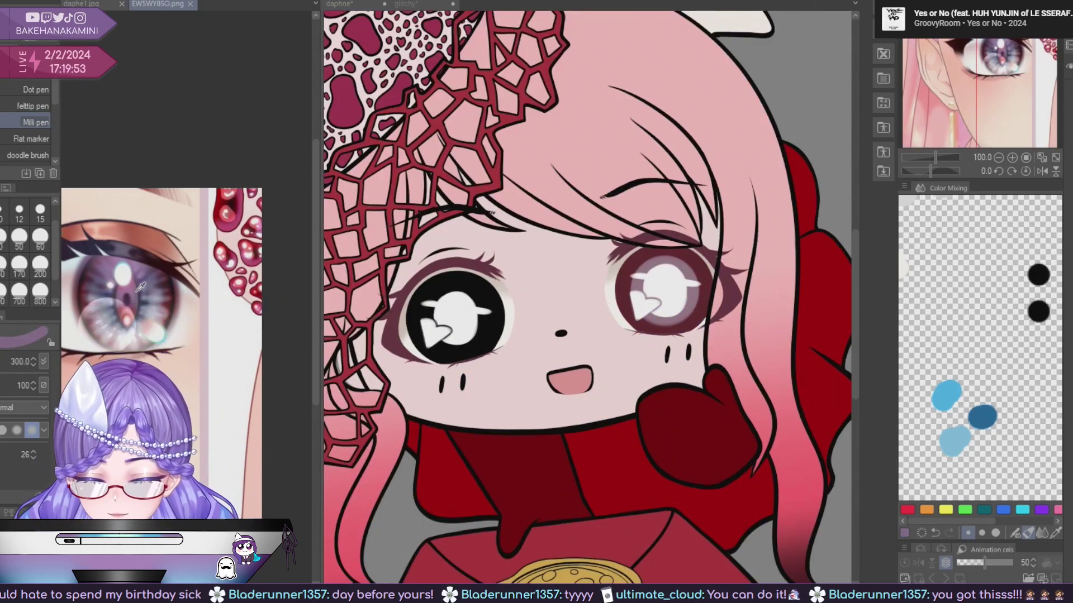
{"action": "left_click", "coordinate": [684, 329]}
{"action": "left_click", "coordinate": [665, 334]}
{"action": "key", "text": "ctrl+z"}
{"action": "left_click", "coordinate": [668, 347]}
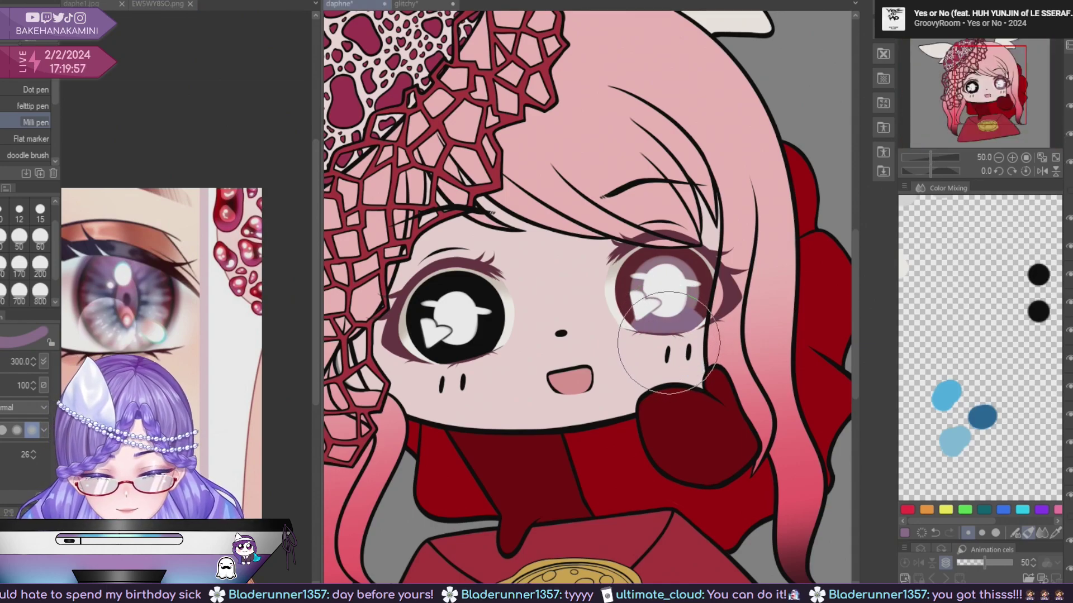
{"action": "scroll", "coordinate": [724, 414], "scroll_direction": "down", "scroll_amount": 4}
{"action": "scroll", "coordinate": [735, 425], "scroll_direction": "up", "scroll_amount": 3}
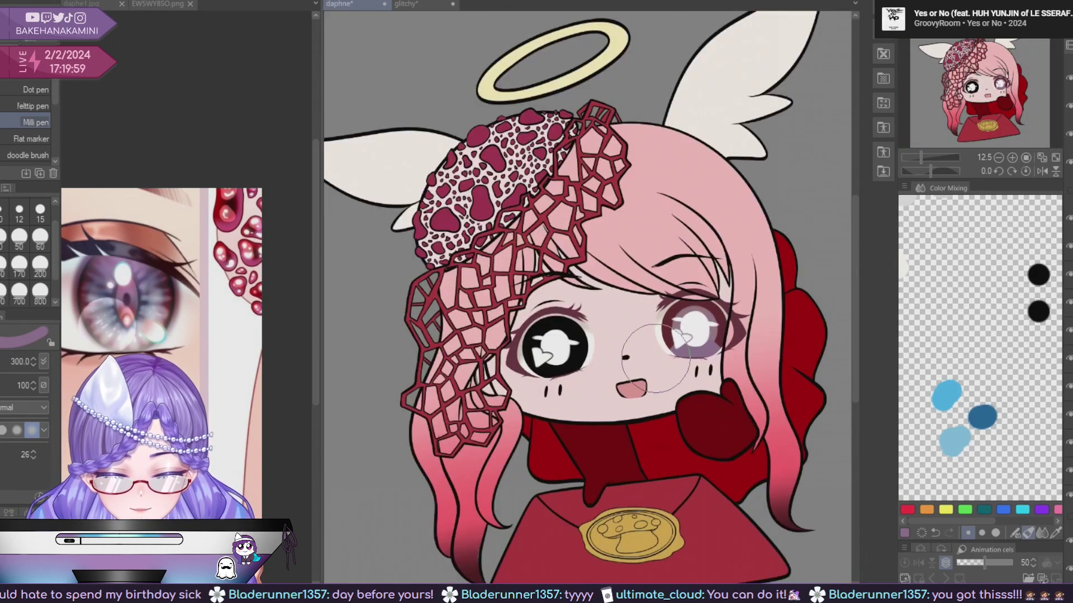
Sample the coral pink from the lower pupil area of the reference eye as the Milli pen colour.
{"action": "left_click", "coordinate": [144, 316]}
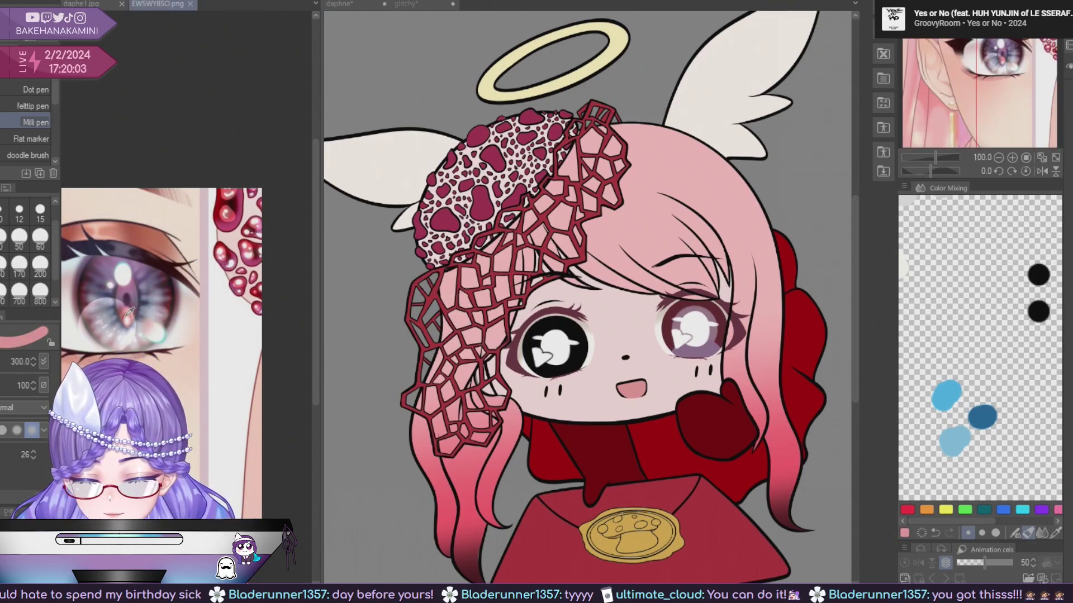
Try a soft pink tint across the lower part of the right-hand eye's iris.
{"action": "left_click", "coordinate": [693, 362]}
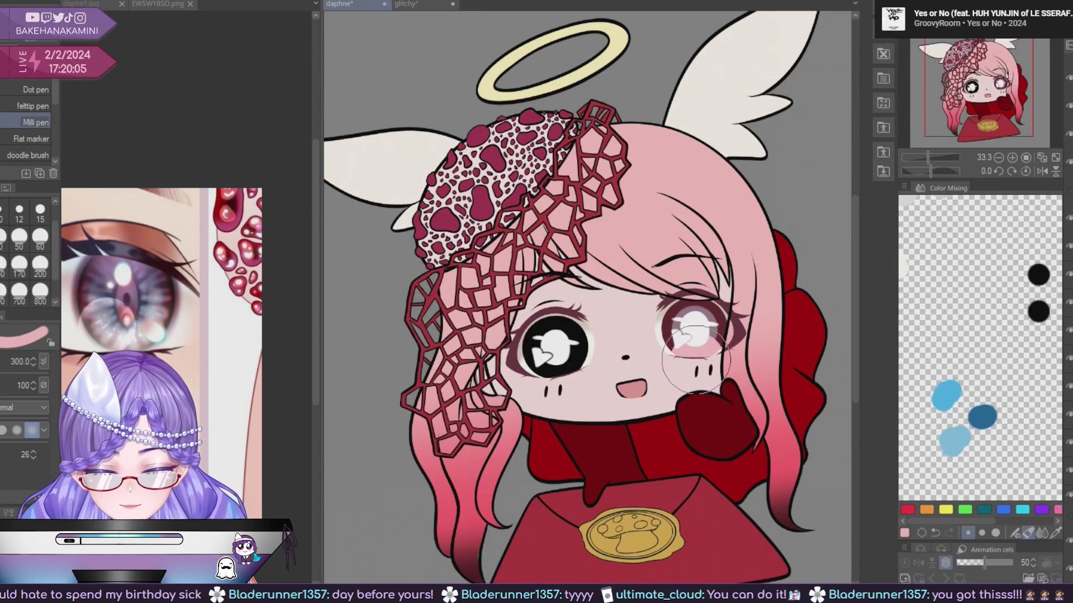
{"action": "scroll", "coordinate": [725, 419], "scroll_direction": "down", "scroll_amount": 2}
{"action": "scroll", "coordinate": [674, 344], "scroll_direction": "up", "scroll_amount": 4}
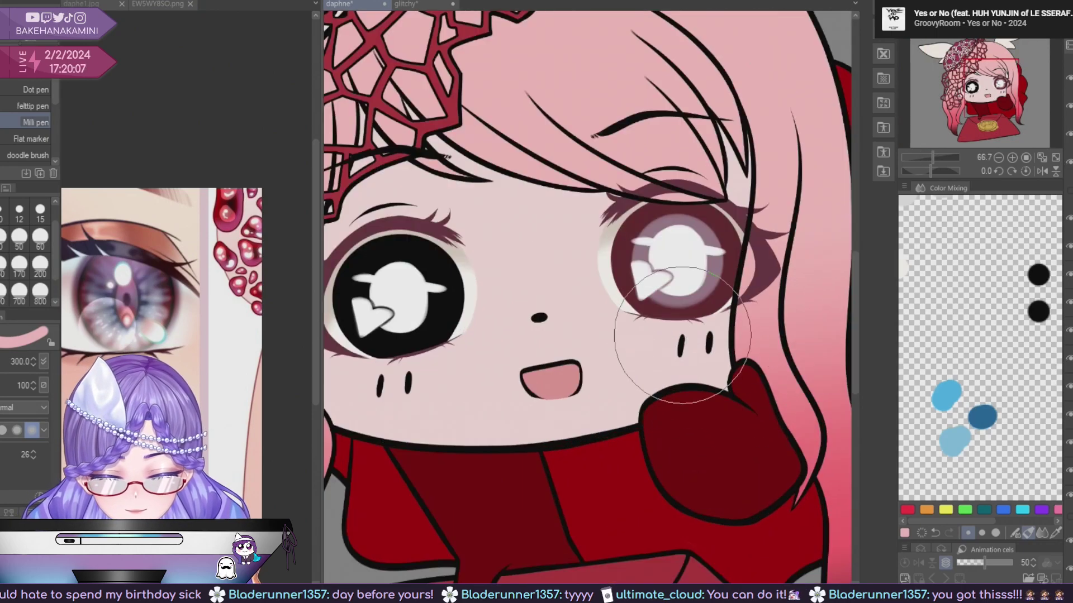
{"action": "scroll", "coordinate": [723, 447], "scroll_direction": "down", "scroll_amount": 3}
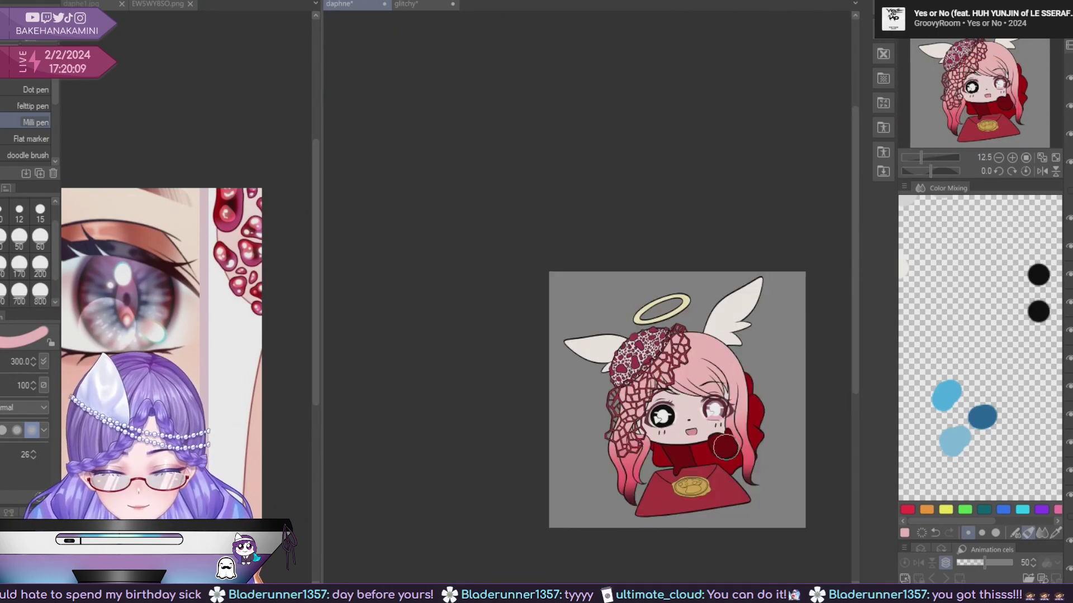
{"action": "scroll", "coordinate": [725, 446], "scroll_direction": "up", "scroll_amount": 5}
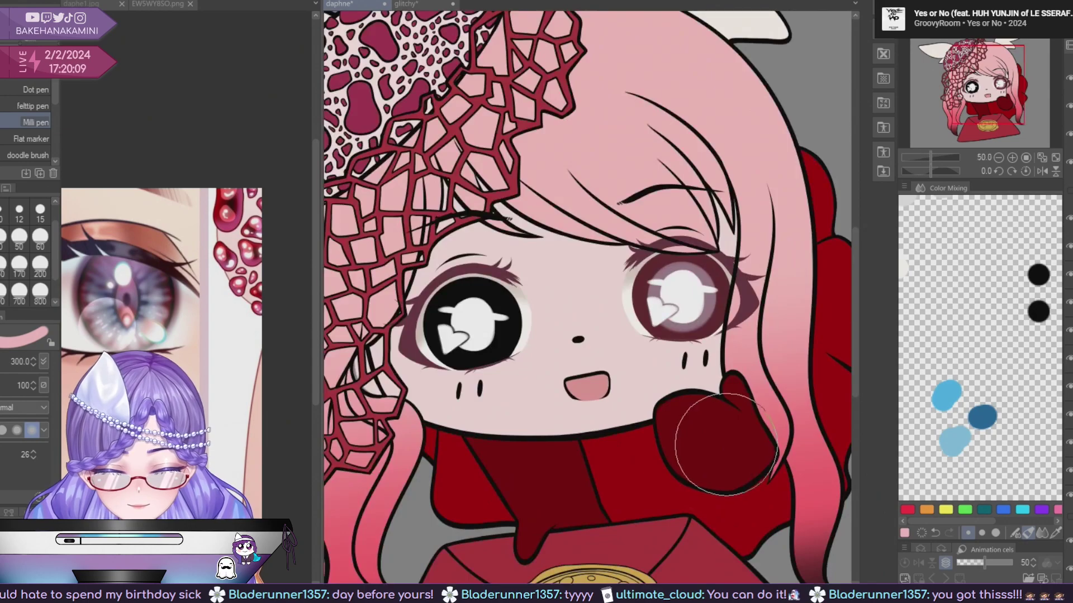
Try a muted slate purple, sampled from the reference eye, on the lower part of the right-hand iris.
{"action": "left_click", "coordinate": [159, 280]}
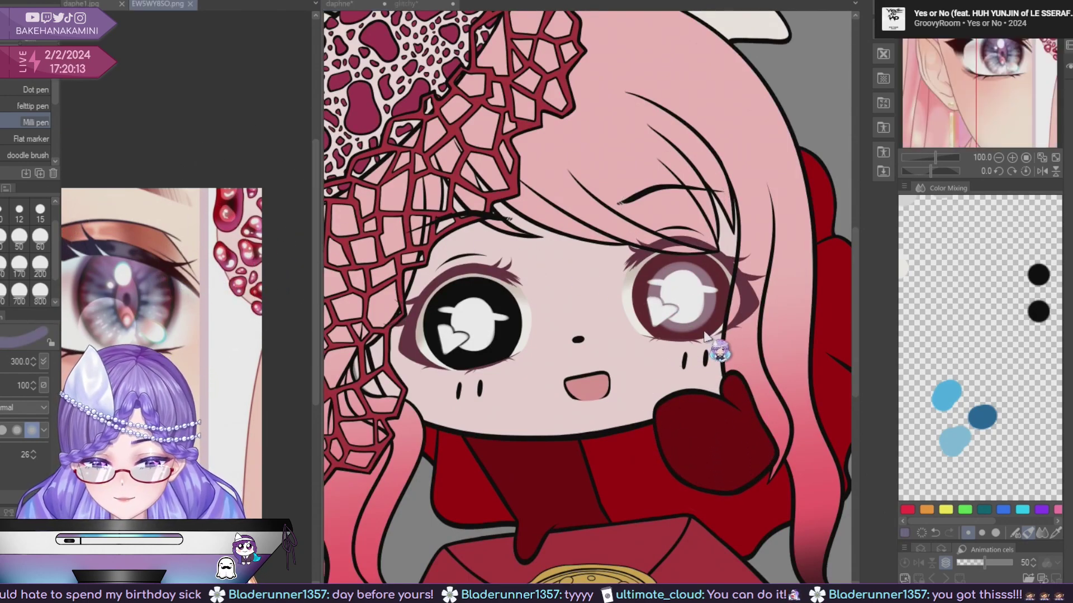
{"action": "left_click", "coordinate": [718, 349]}
{"action": "left_click_drag", "start_coordinate": [690, 335], "coordinate": [715, 369]}
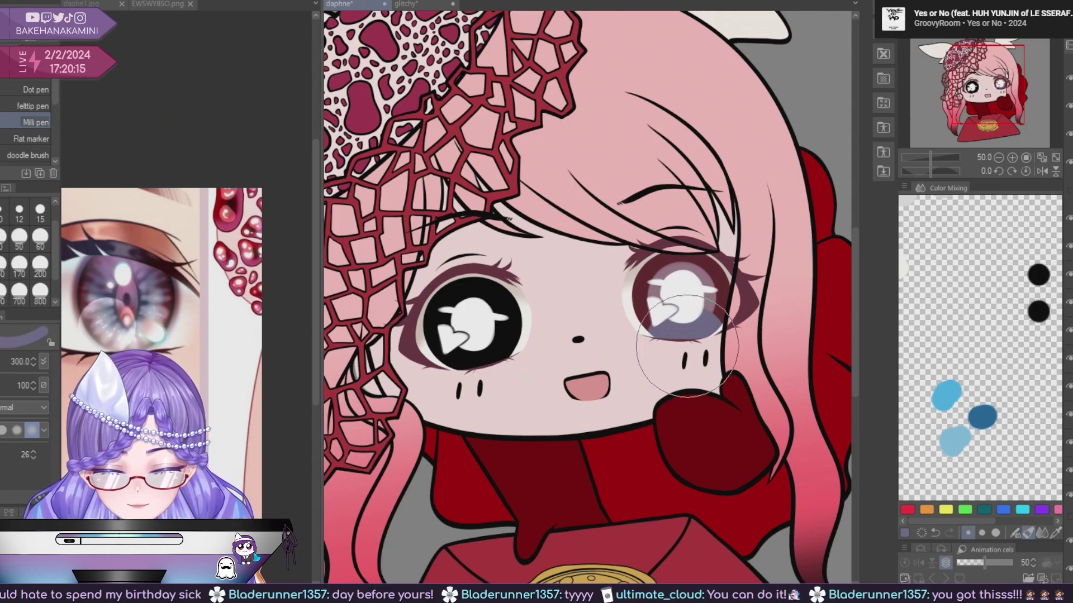
{"action": "scroll", "coordinate": [726, 425], "scroll_direction": "down", "scroll_amount": 5}
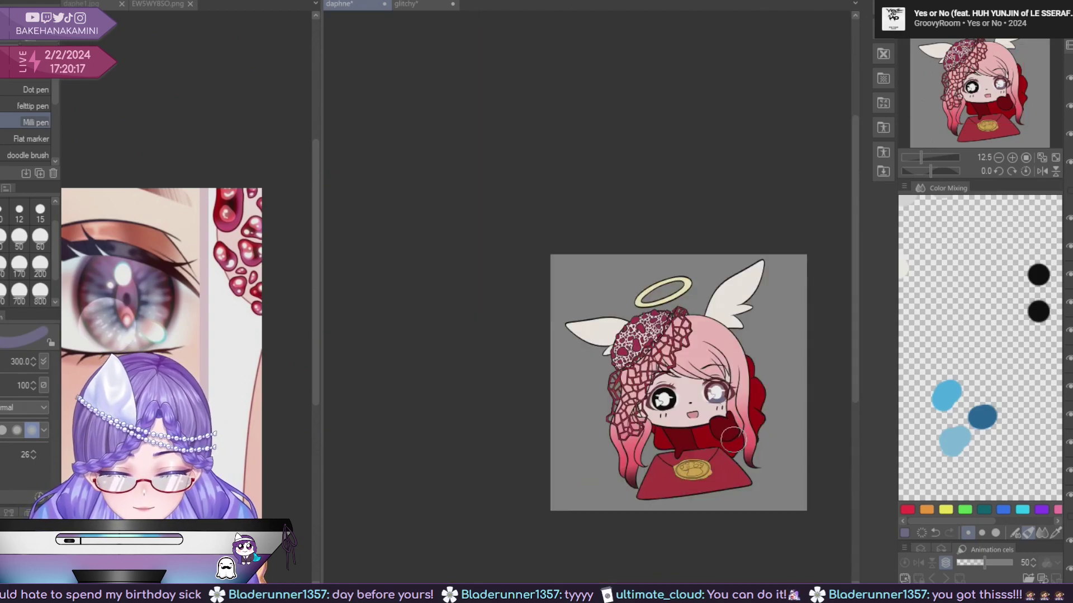
{"action": "scroll", "coordinate": [732, 438], "scroll_direction": "up", "scroll_amount": 5}
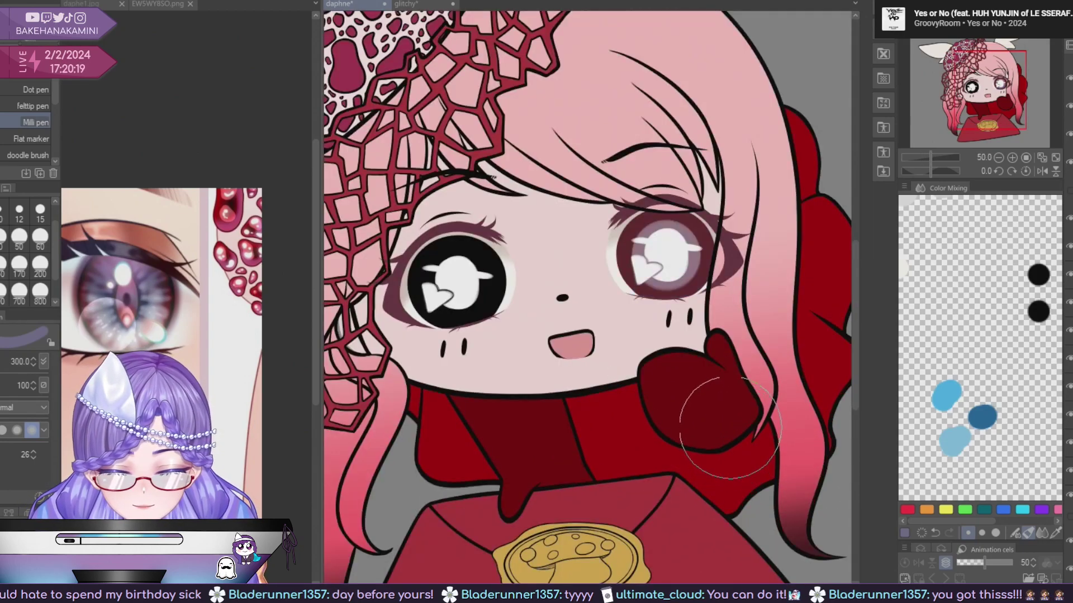
Try white and pale lavender sampled from the reference eye along the lower part of the right-hand iris.
{"action": "left_click", "coordinate": [129, 332]}
{"action": "left_click", "coordinate": [695, 308]}
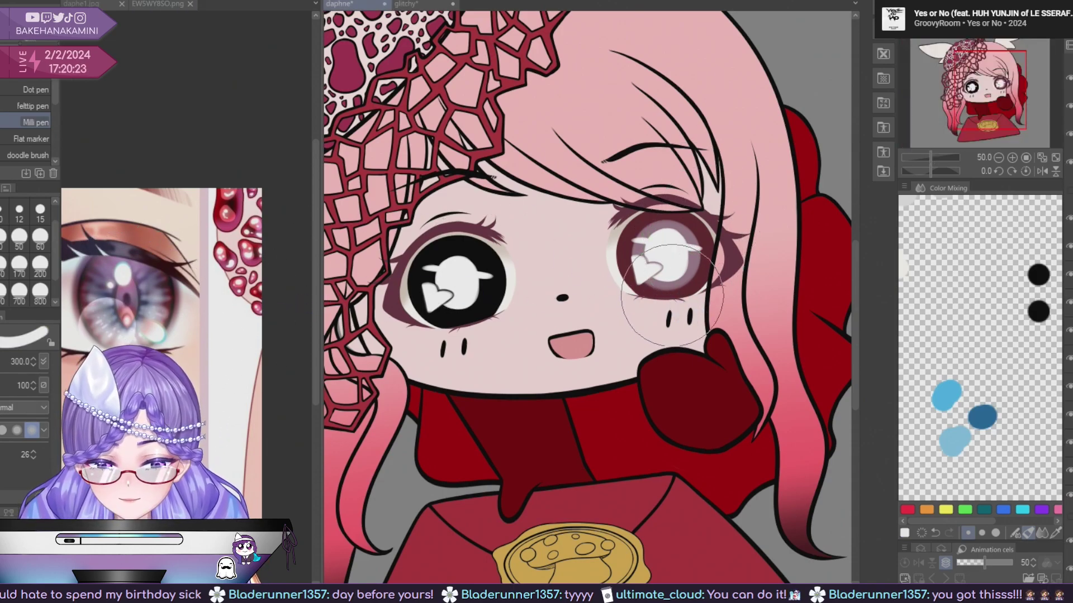
{"action": "left_click", "coordinate": [184, 293]}
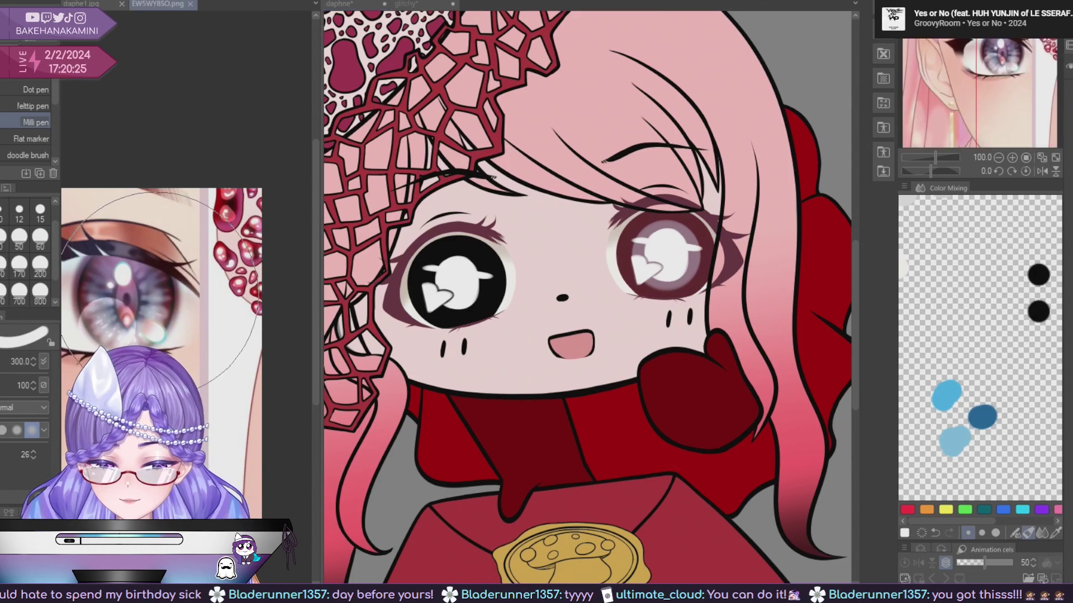
{"action": "left_click", "coordinate": [163, 293]}
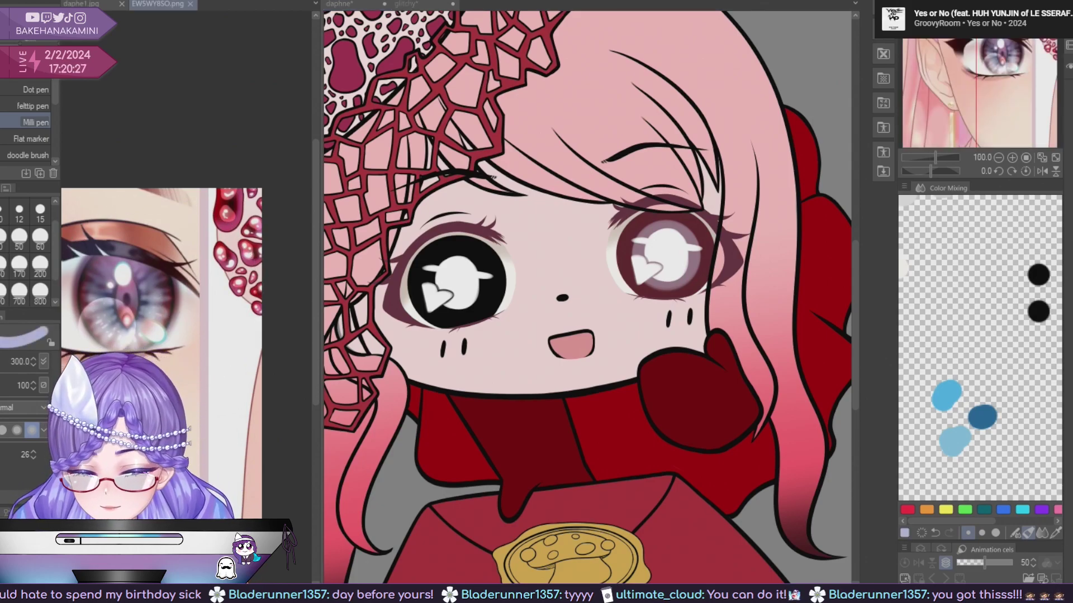
{"action": "left_click", "coordinate": [677, 299]}
{"action": "left_click", "coordinate": [669, 317]}
{"action": "key", "text": "ctrl+z"}
{"action": "left_click", "coordinate": [667, 330]}
{"action": "scroll", "coordinate": [704, 342], "scroll_direction": "down", "scroll_amount": 2}
{"action": "scroll", "coordinate": [730, 410], "scroll_direction": "down", "scroll_amount": 4}
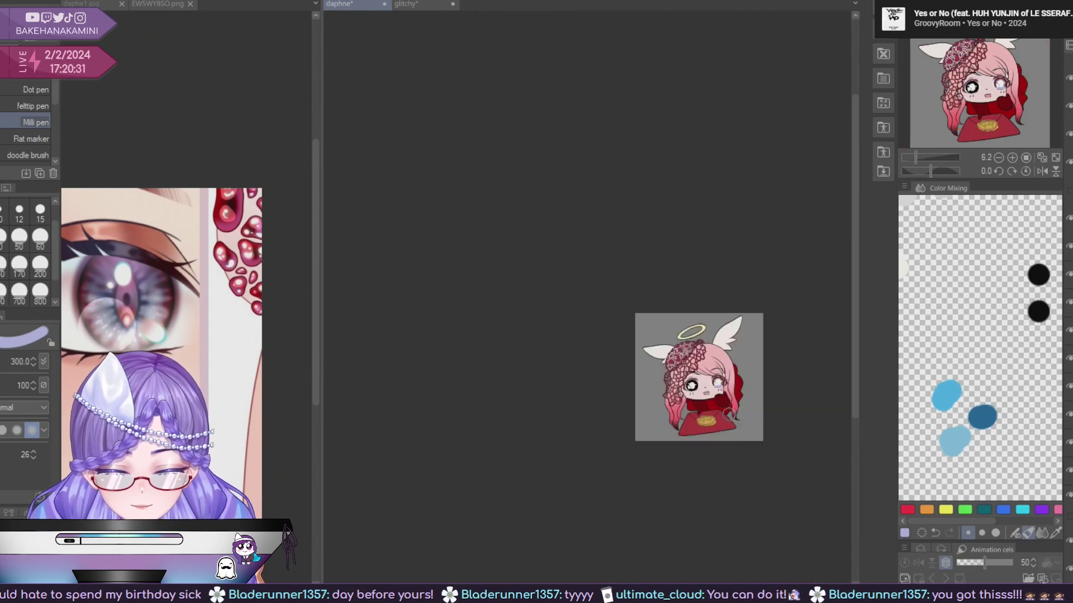
Undo the last lavender strokes and repaint the lower part of the right-hand iris in pale lavender.
{"action": "scroll", "coordinate": [730, 410], "scroll_direction": "up", "scroll_amount": 7}
{"action": "left_click_drag", "start_coordinate": [718, 262], "coordinate": [711, 467]}
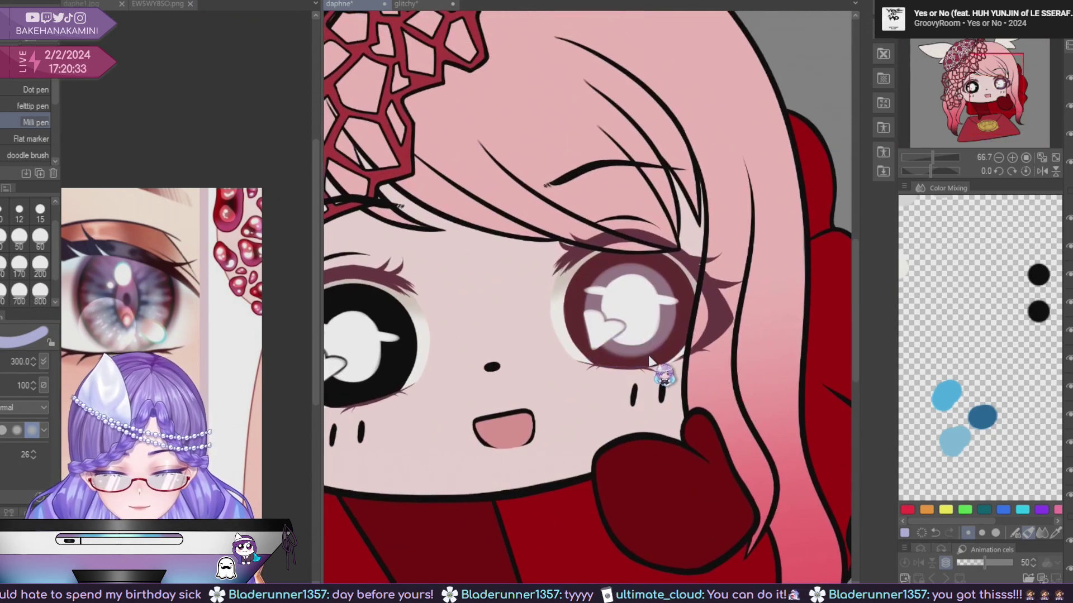
{"action": "key", "text": "ctrl+z"}
{"action": "left_click", "coordinate": [636, 375]}
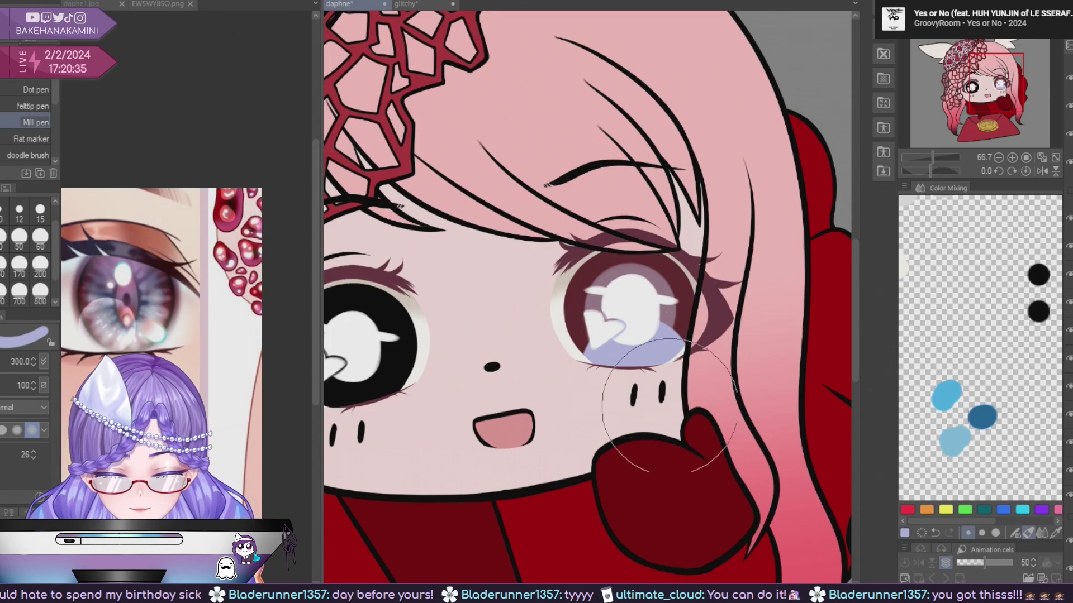
{"action": "scroll", "coordinate": [696, 447], "scroll_direction": "down", "scroll_amount": 5}
{"action": "scroll", "coordinate": [698, 464], "scroll_direction": "up", "scroll_amount": 5}
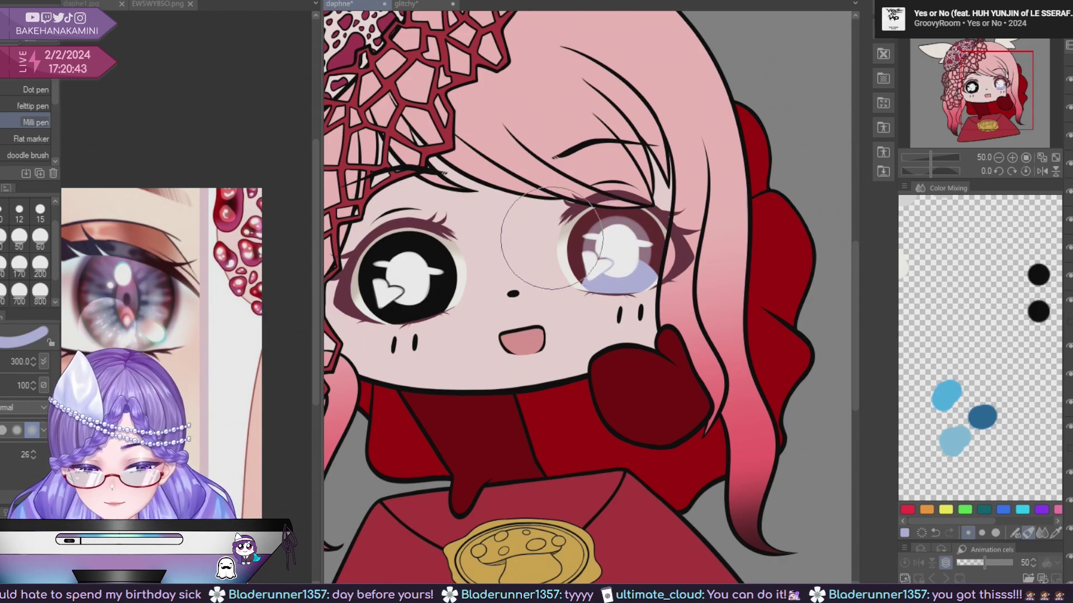
Try crimson over the upper and side areas of the right-hand iris, above the lavender.
{"action": "left_click", "coordinate": [598, 208], "text": "alt"}
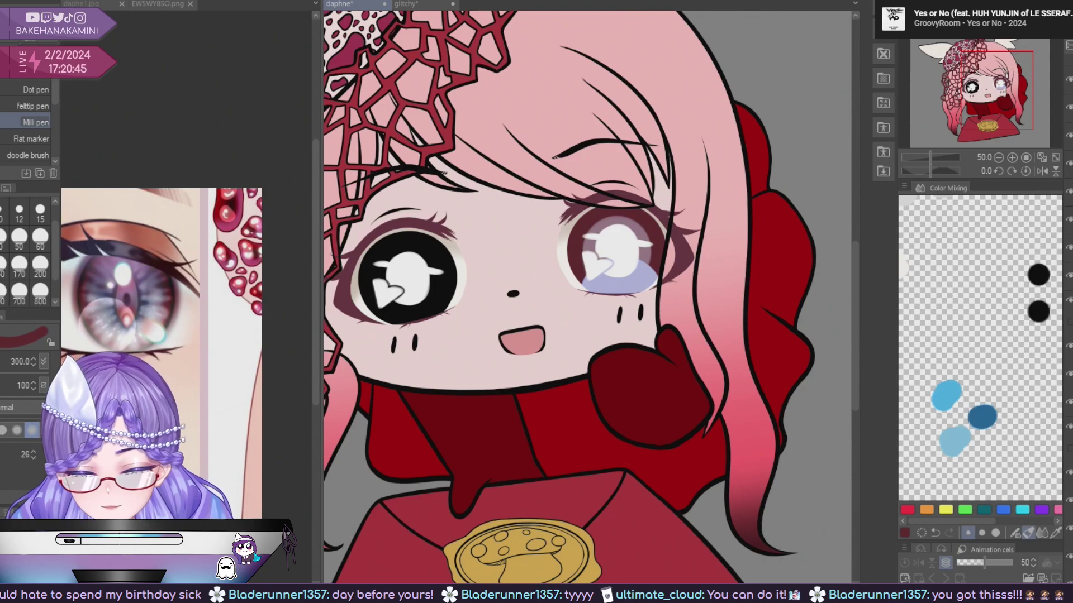
{"action": "mouse_move", "coordinate": [626, 233]}
{"action": "left_mouse_down"}
{"action": "mouse_move", "coordinate": [548, 272]}
{"action": "mouse_move", "coordinate": [567, 280]}
{"action": "mouse_move", "coordinate": [712, 254]}
{"action": "mouse_move", "coordinate": [655, 263]}
{"action": "left_mouse_up"}
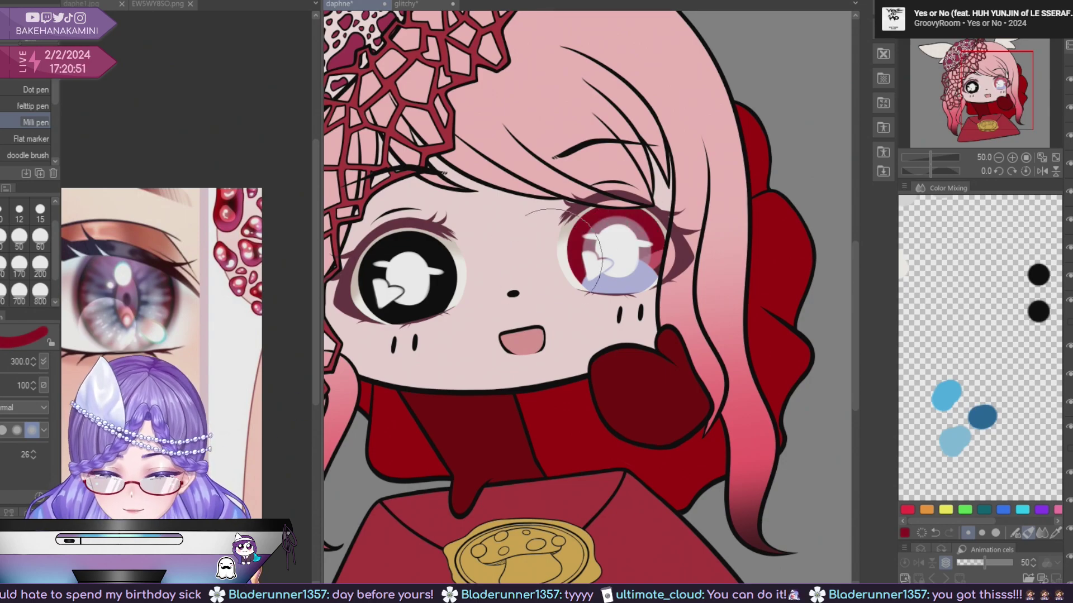
{"action": "scroll", "coordinate": [654, 437], "scroll_direction": "down", "scroll_amount": 5}
{"action": "scroll", "coordinate": [656, 438], "scroll_direction": "down", "scroll_amount": 1}
{"action": "scroll", "coordinate": [655, 440], "scroll_direction": "up", "scroll_amount": 1}
{"action": "scroll", "coordinate": [654, 437], "scroll_direction": "up", "scroll_amount": 3}
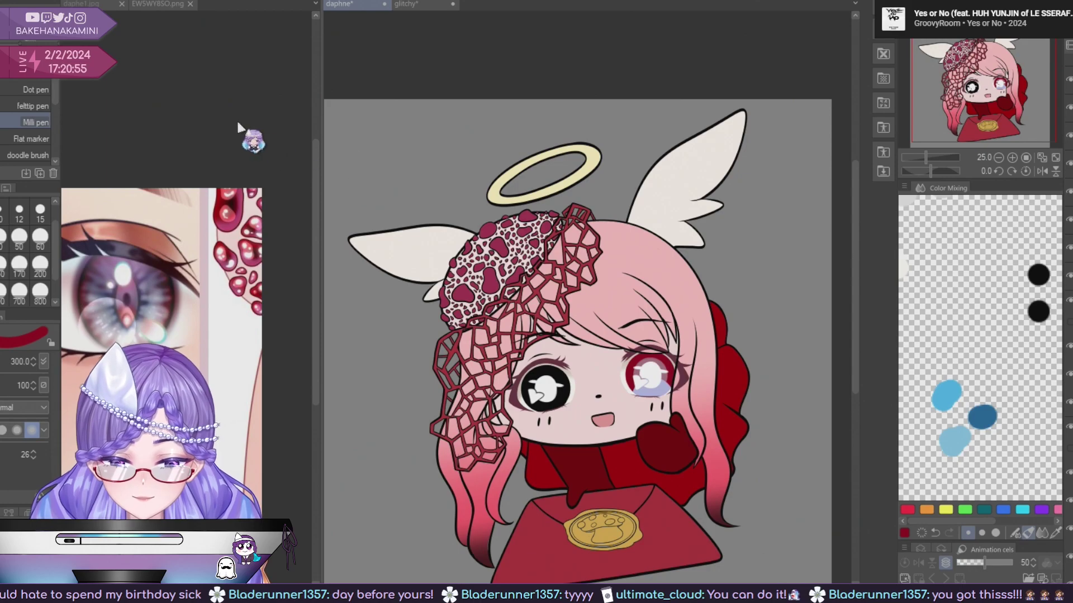
Switch the reference image to daphe1.jpg and sample a dark purple from the character's eye.
{"action": "left_click", "coordinate": [95, 4]}
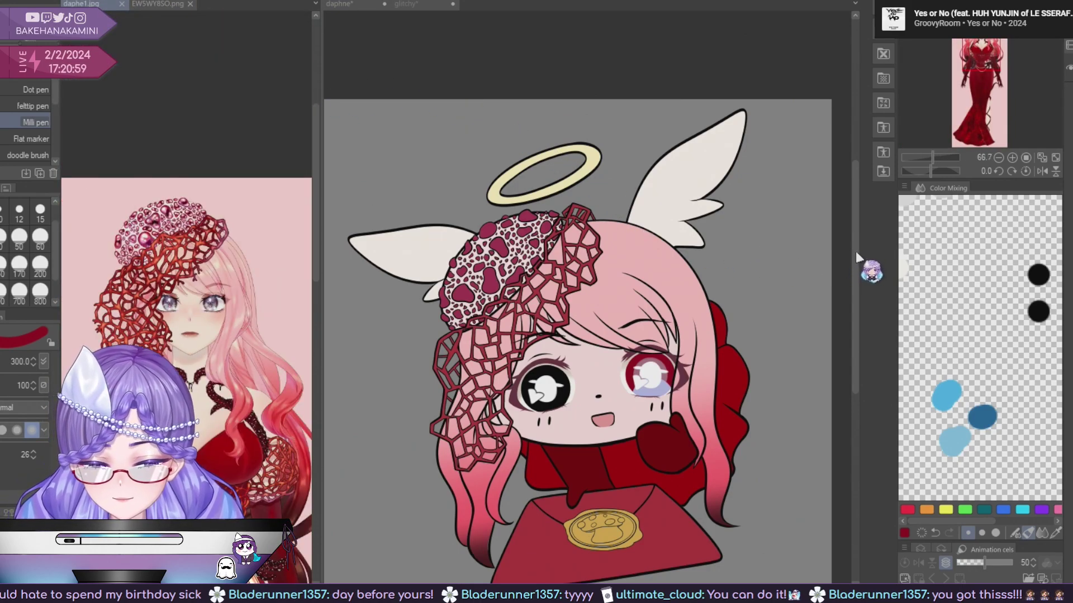
{"action": "scroll", "coordinate": [726, 330], "scroll_direction": "up", "scroll_amount": 4}
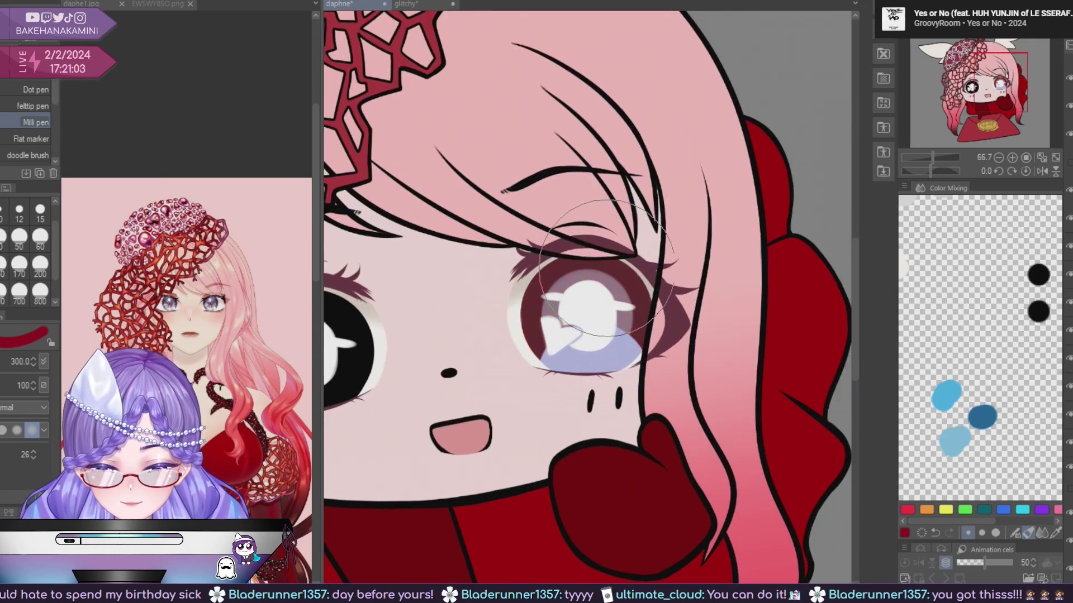
{"action": "left_click", "coordinate": [222, 317]}
{"action": "left_click", "coordinate": [216, 301], "text": "alt"}
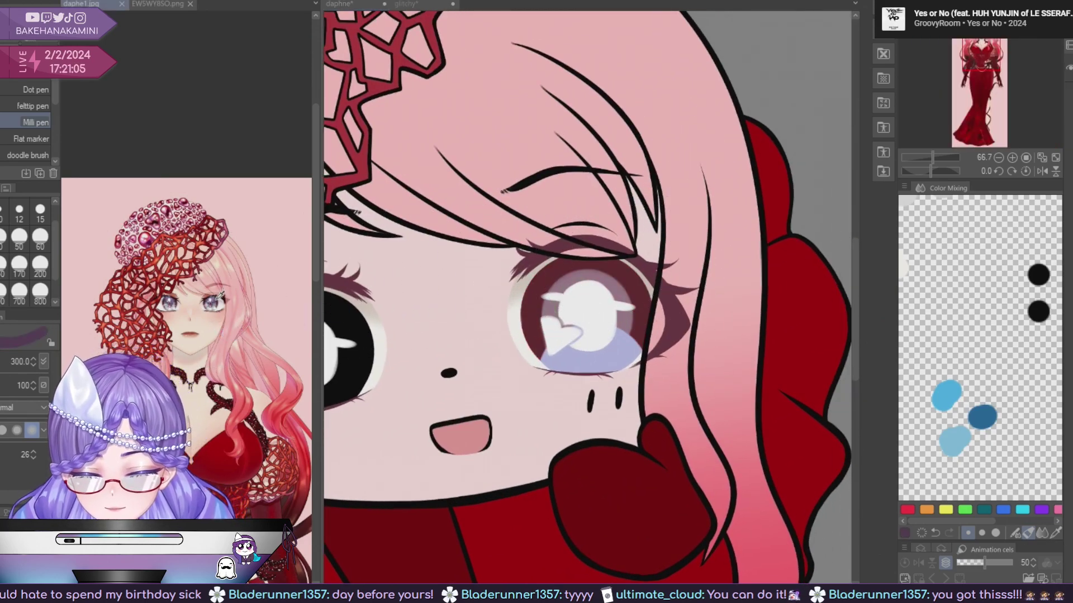
Try the sampled dark purple across the upper part of the right-hand iris.
{"action": "left_click", "coordinate": [428, 291]}
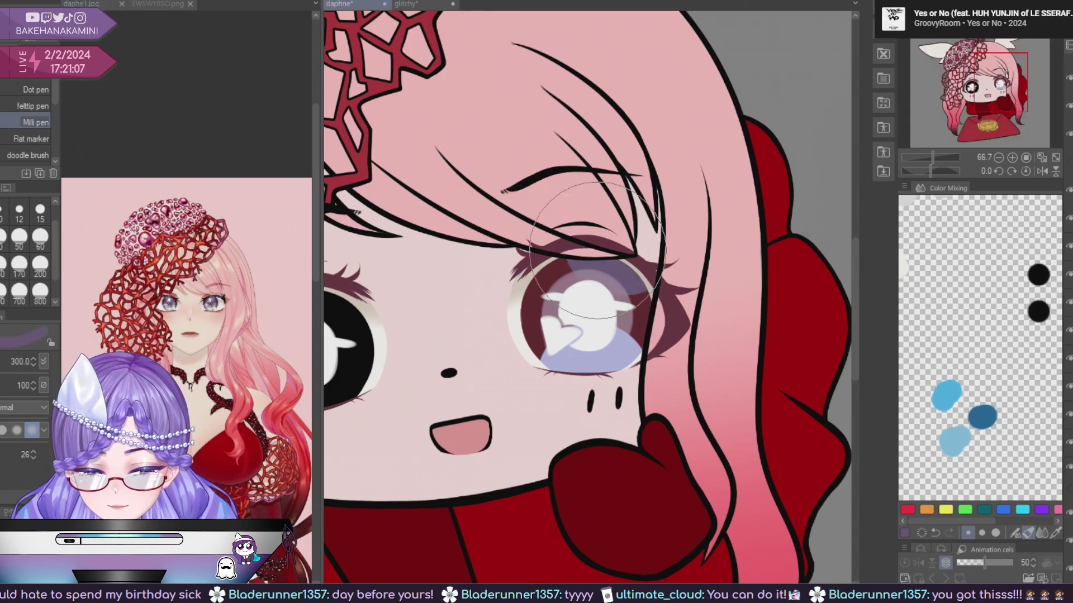
{"action": "left_click_drag", "start_coordinate": [507, 295], "coordinate": [618, 269]}
{"action": "scroll", "coordinate": [642, 464], "scroll_direction": "down", "scroll_amount": 1}
{"action": "scroll", "coordinate": [648, 470], "scroll_direction": "down", "scroll_amount": 4}
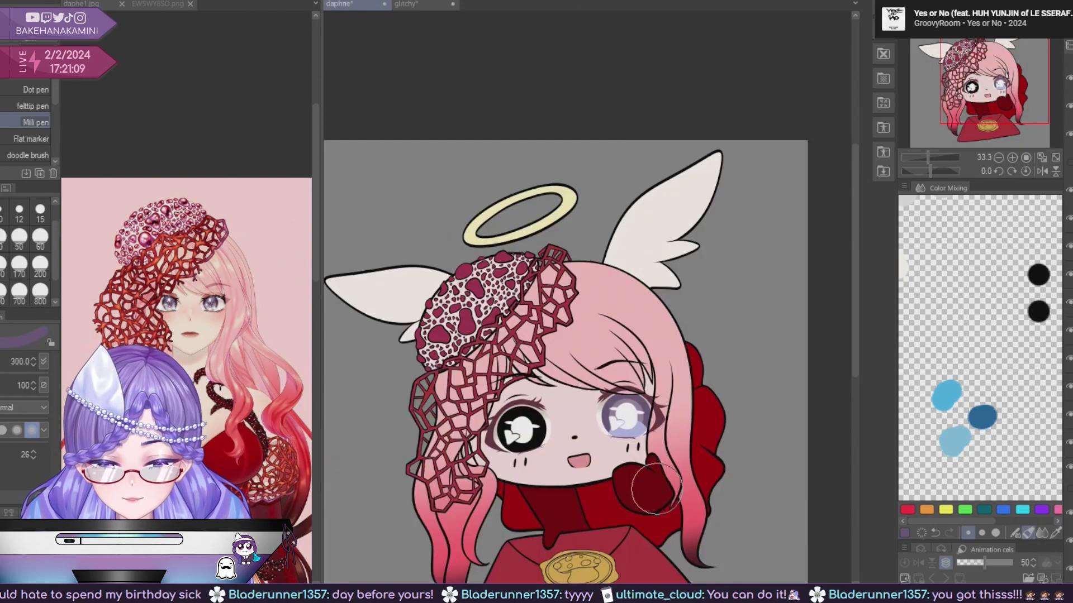
Undo the shading on the right-hand iris back to its flat plum base.
{"action": "scroll", "coordinate": [650, 474], "scroll_direction": "up", "scroll_amount": 4}
{"action": "key", "text": "ctrl+z"}
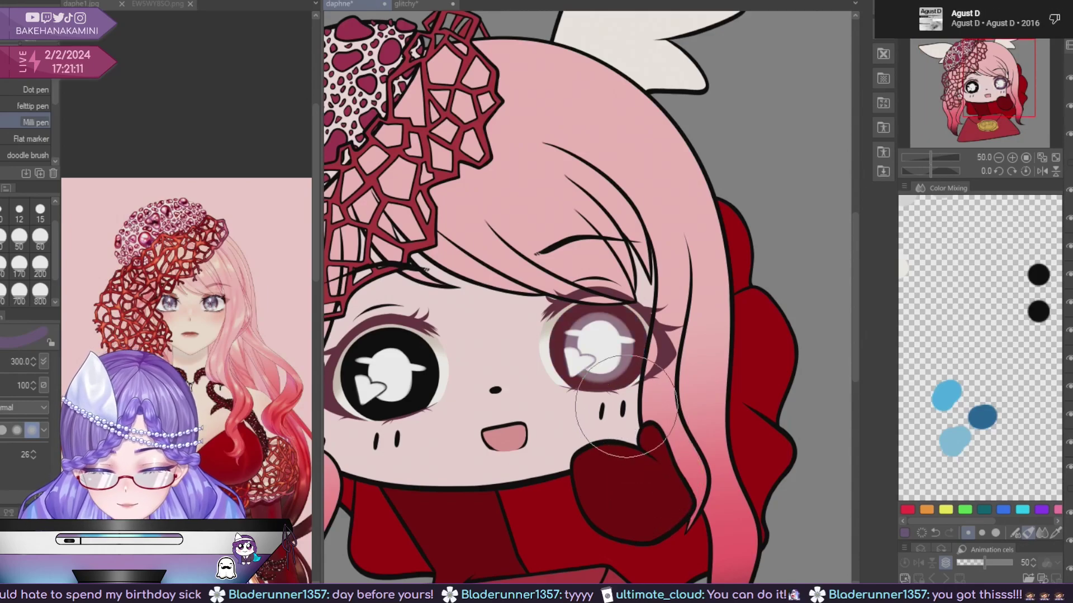
{"action": "mouse_move", "coordinate": [625, 358]}
{"action": "left_mouse_down"}
{"action": "mouse_move", "coordinate": [602, 301]}
{"action": "mouse_move", "coordinate": [561, 362]}
{"action": "mouse_move", "coordinate": [544, 281]}
{"action": "left_mouse_up"}
{"action": "key", "text": "ctrl+z"}
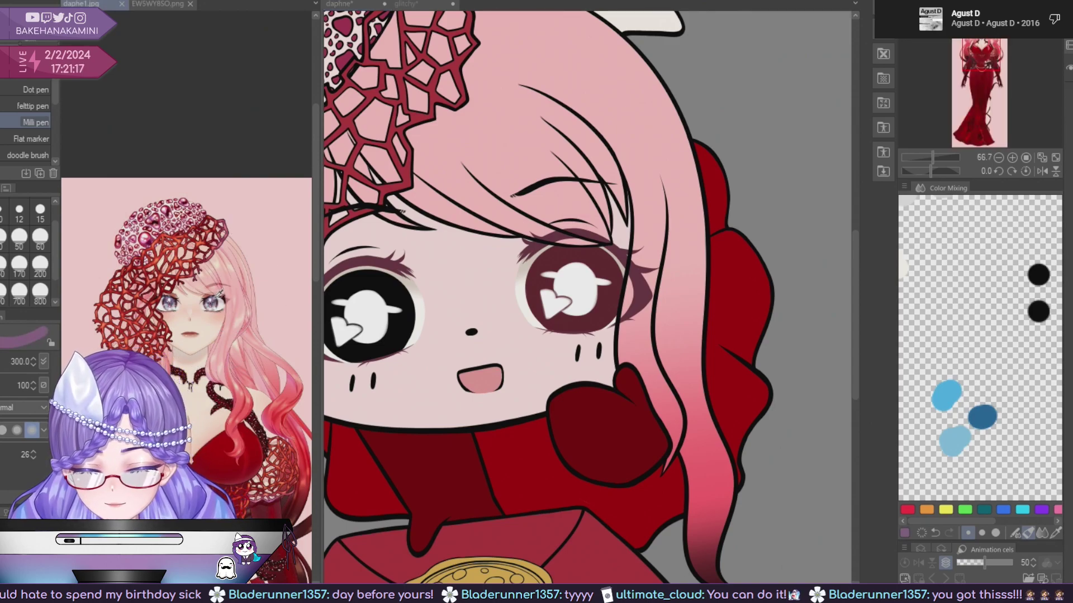
Sample a muted grey-violet from the reference eye and paint the entire right-hand iris with it.
{"action": "scroll", "coordinate": [216, 297], "scroll_direction": "up", "scroll_amount": 3}
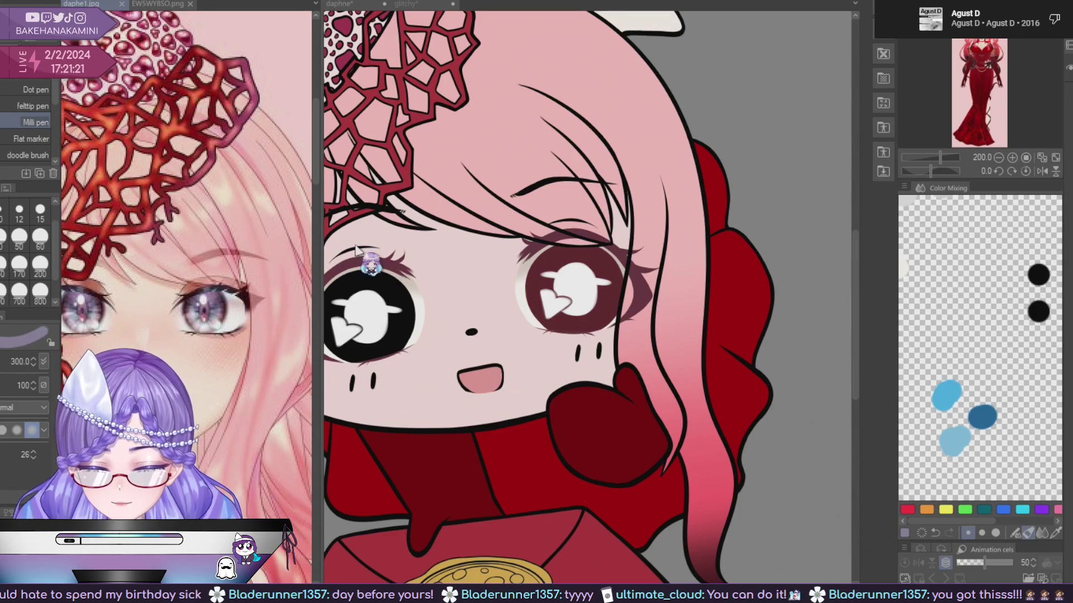
{"action": "key", "text": "ctrl+minus"}
{"action": "key", "text": "ctrl+minus"}
{"action": "key", "text": "ctrl+minus"}
{"action": "left_click", "coordinate": [589, 263]}
{"action": "left_click_drag", "start_coordinate": [580, 258], "coordinate": [585, 353]}
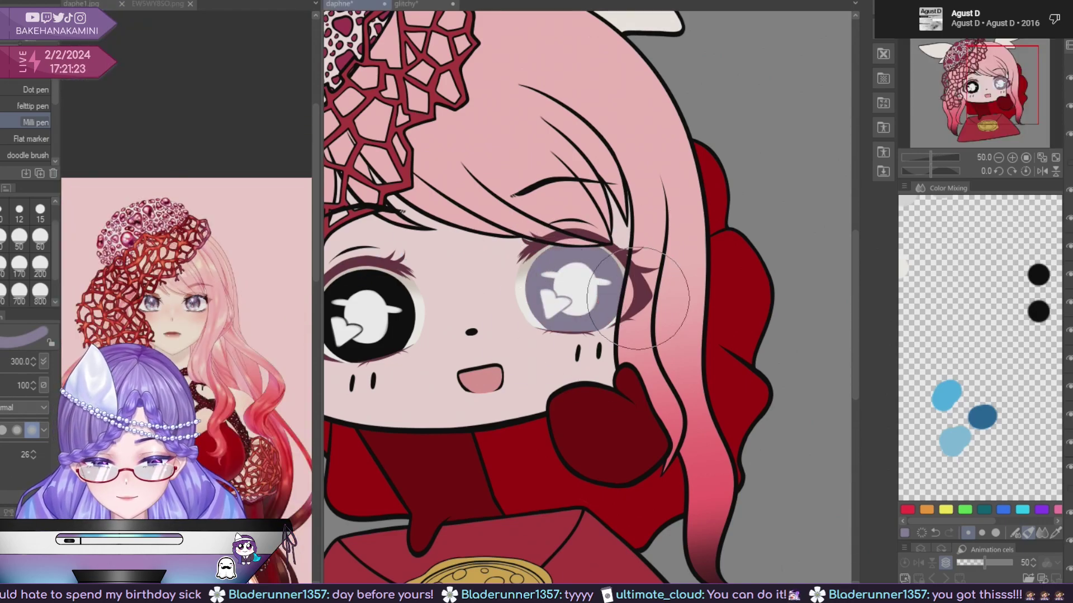
{"action": "key", "text": "ctrl+0"}
{"action": "scroll", "coordinate": [646, 405], "scroll_direction": "up", "scroll_amount": 2}
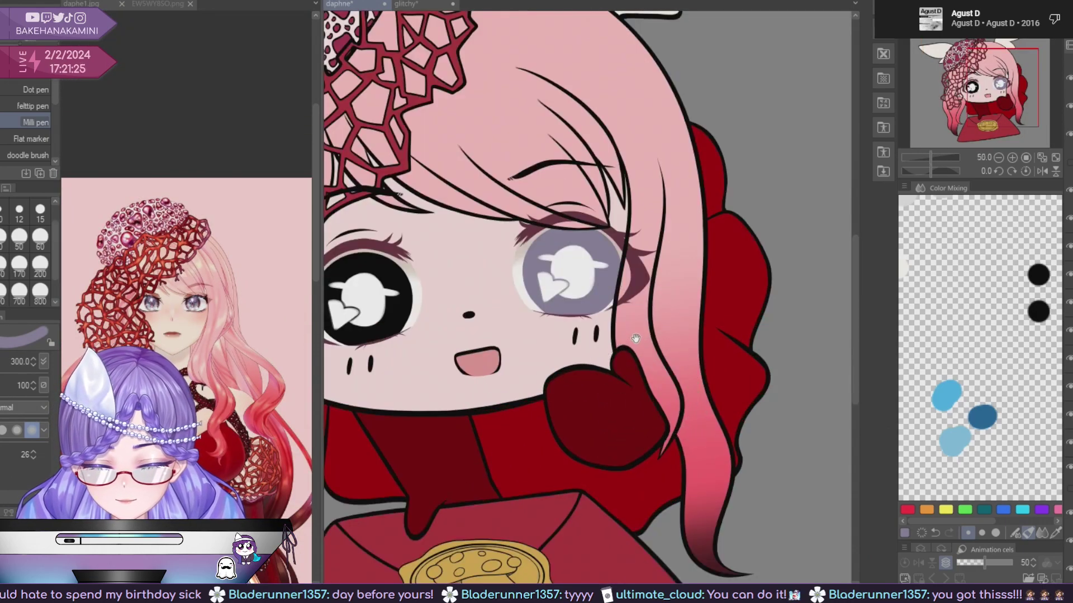
{"action": "left_click_drag", "start_coordinate": [636, 349], "coordinate": [643, 444]}
{"action": "key", "text": "ctrl+s"}
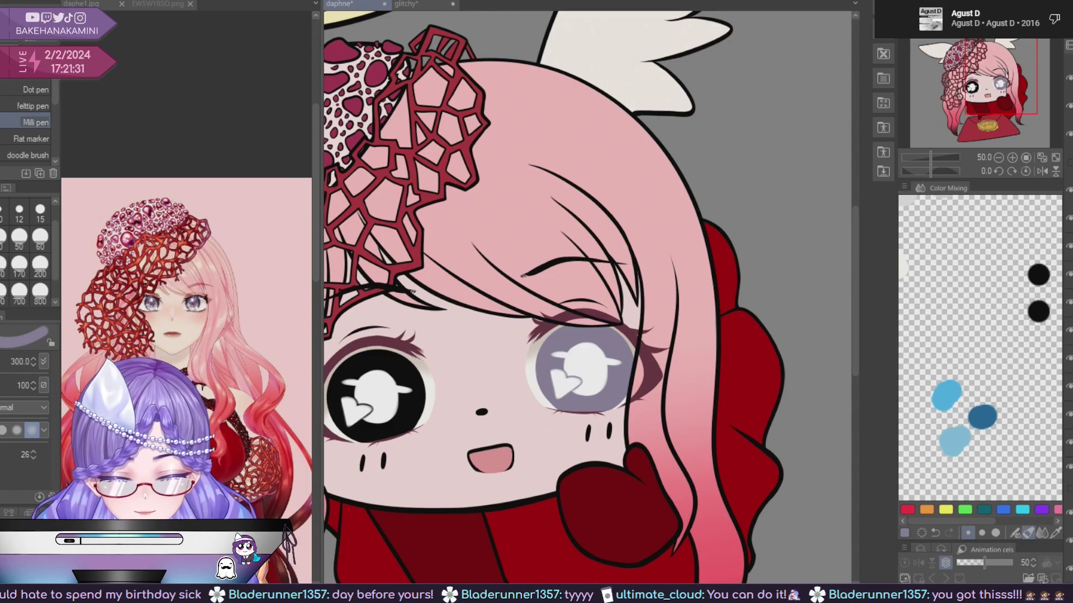
Try a near-white lilac sampled from the enlarged reference eye along the lower part of the right-hand iris.
{"action": "left_click_drag", "start_coordinate": [587, 391], "coordinate": [569, 297]}
{"action": "left_click", "coordinate": [274, 222]}
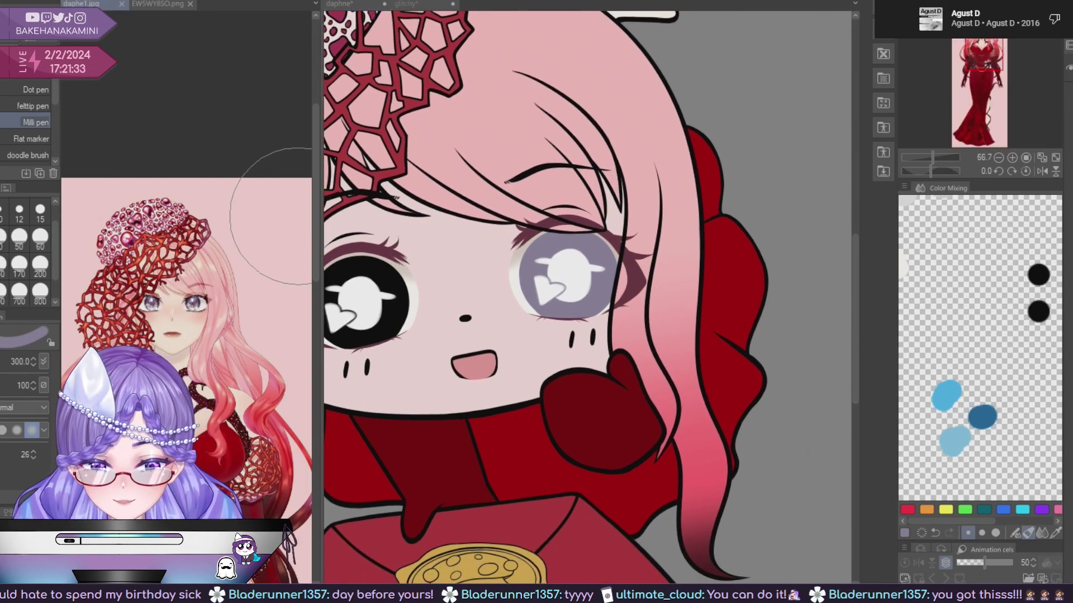
{"action": "scroll", "coordinate": [243, 248], "scroll_direction": "up", "scroll_amount": 3}
{"action": "scroll", "coordinate": [172, 325], "scroll_direction": "up", "scroll_amount": 3}
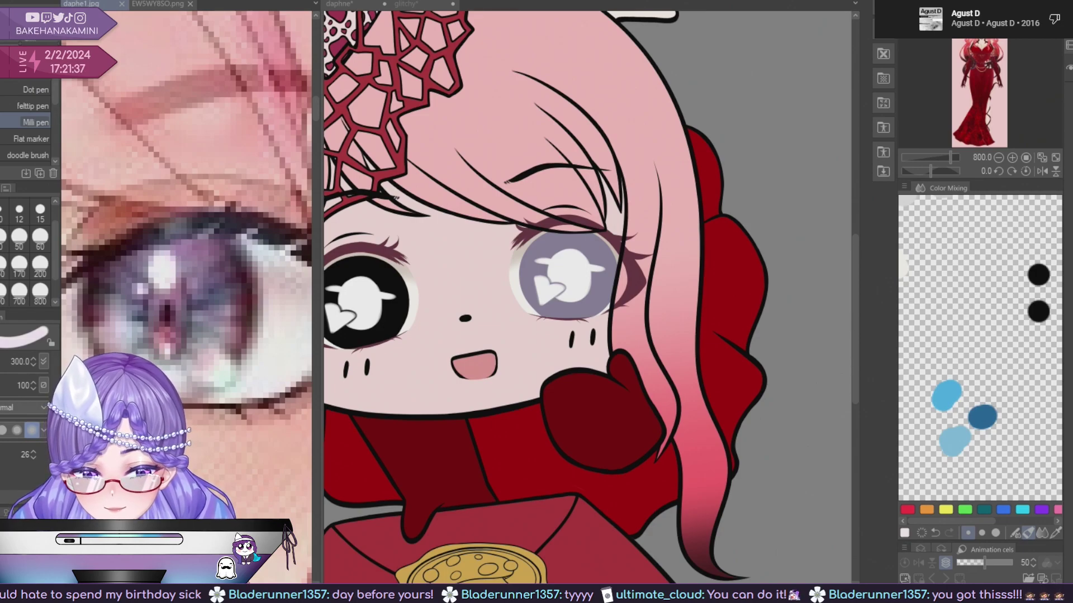
{"action": "key", "text": "ctrl+minus"}
{"action": "key", "text": "ctrl+minus"}
{"action": "key", "text": "ctrl+minus"}
{"action": "left_click", "coordinate": [590, 331]}
{"action": "left_click_drag", "start_coordinate": [567, 327], "coordinate": [571, 336]}
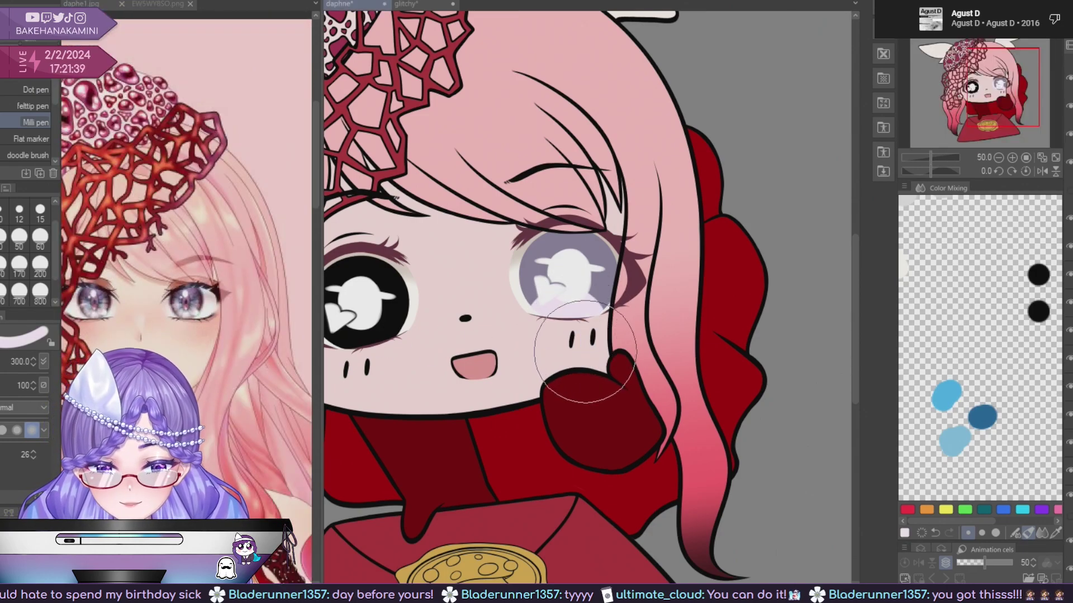
{"action": "key", "text": "ctrl+z"}
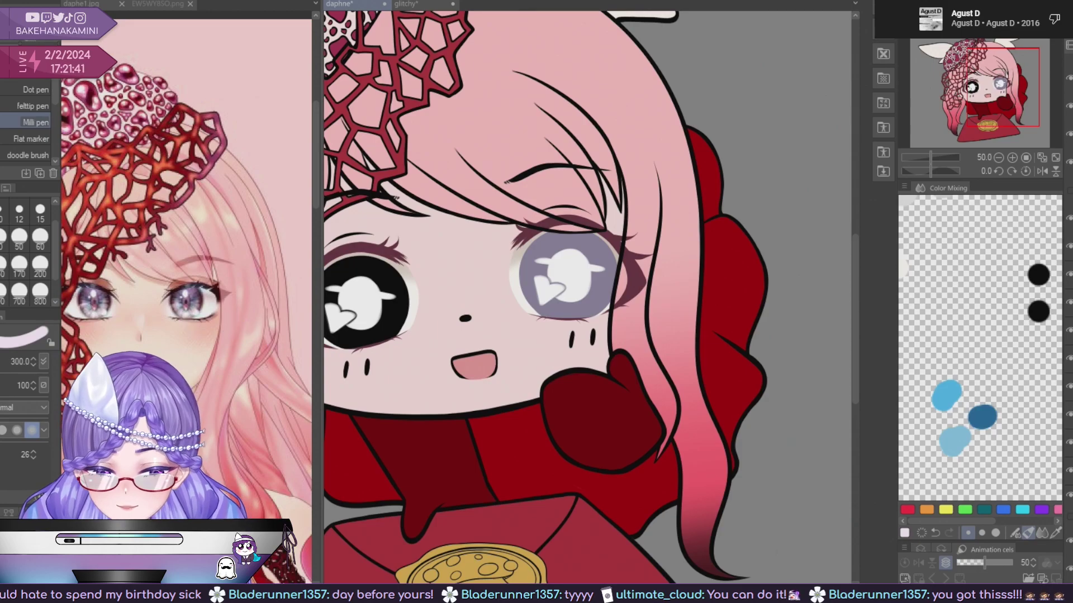
Paint a soft pinkish-lilac glow across the lower part of the grey-violet right-hand iris.
{"action": "left_click_drag", "start_coordinate": [550, 304], "coordinate": [581, 306]}
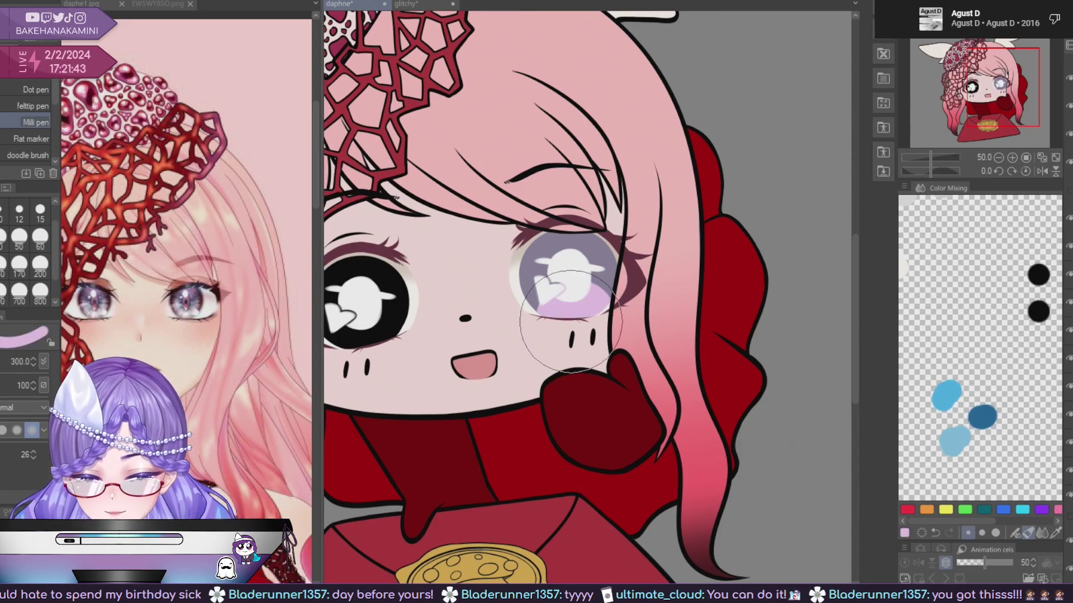
{"action": "scroll", "coordinate": [564, 335], "scroll_direction": "down", "scroll_amount": 2}
{"action": "scroll", "coordinate": [612, 396], "scroll_direction": "up", "scroll_amount": 1}
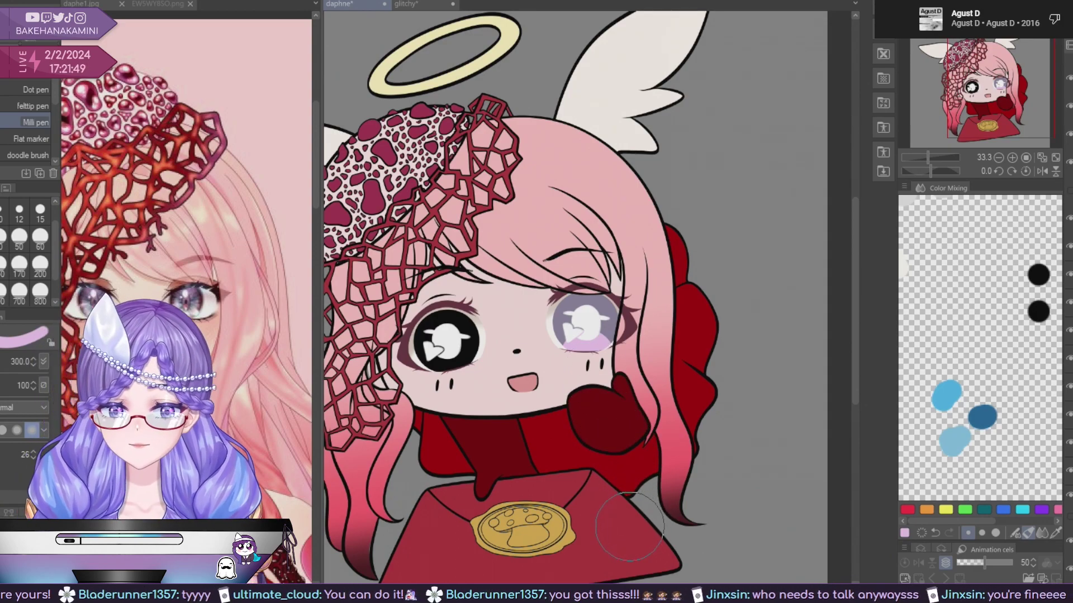
Undo the pinkish-lilac glow and repaint the lower part of the right-hand iris in light grey sampled from the reference eye.
{"action": "left_click_drag", "start_coordinate": [689, 305], "coordinate": [736, 305]}
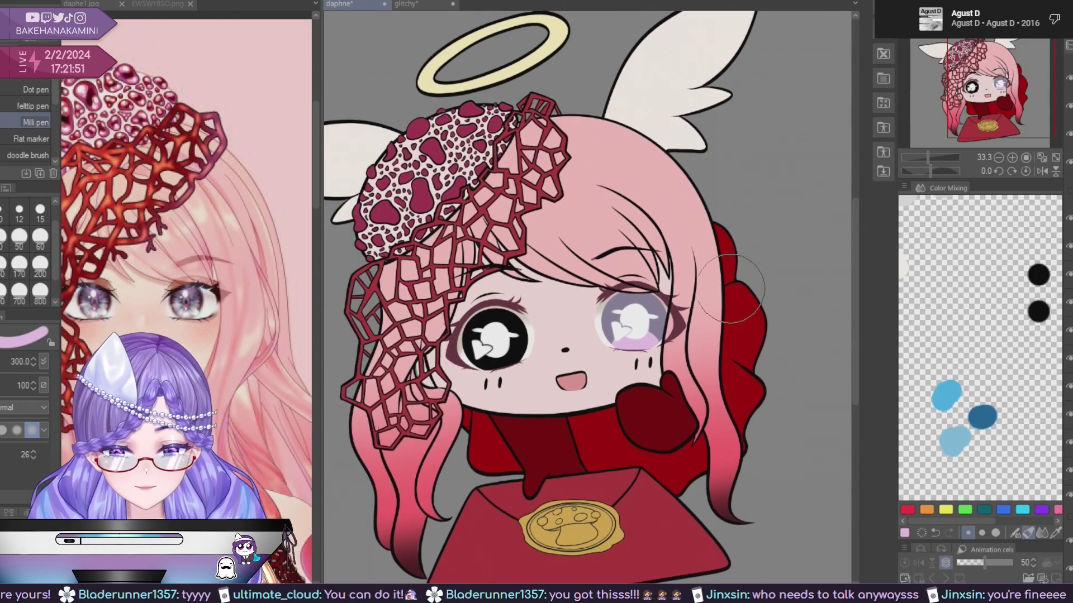
{"action": "left_click", "coordinate": [191, 309]}
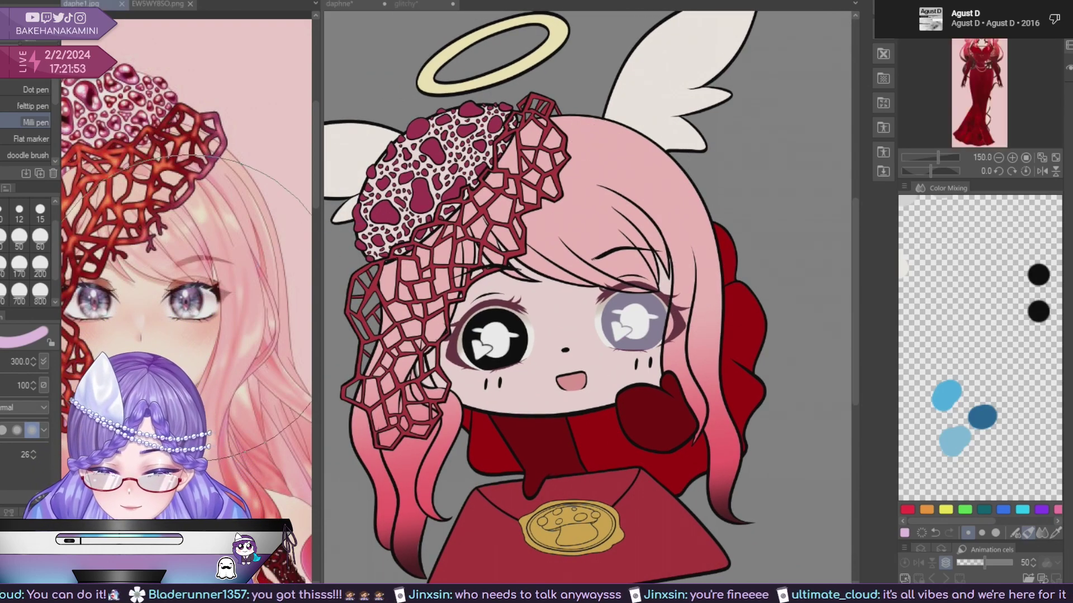
{"action": "left_click", "coordinate": [641, 363]}
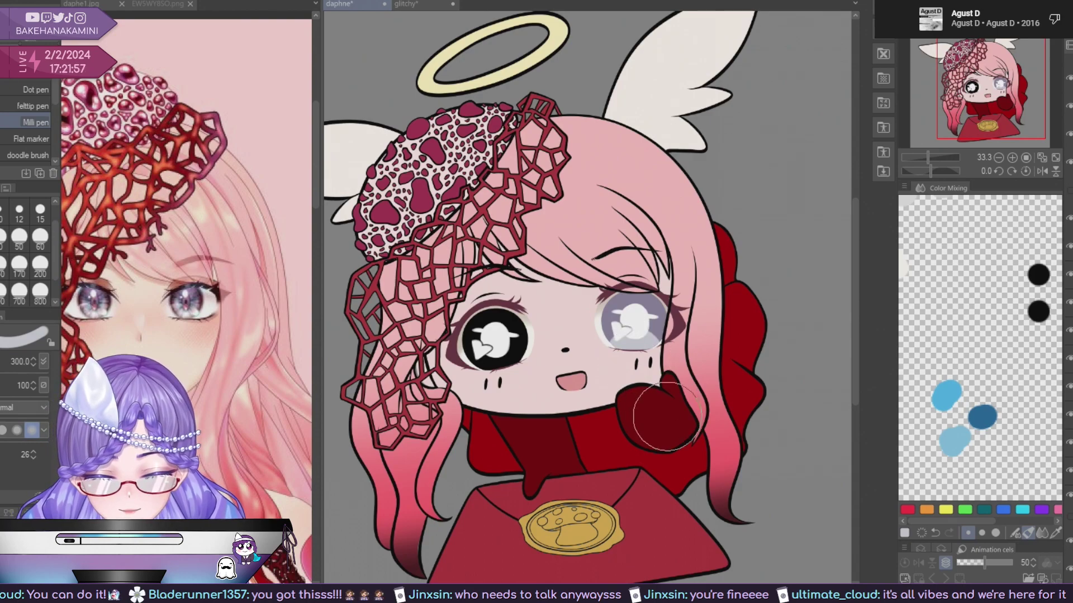
Compare the eye colouring with the finished eyes in the glitchy illustration.
{"action": "scroll", "coordinate": [666, 416], "scroll_direction": "down", "scroll_amount": 3}
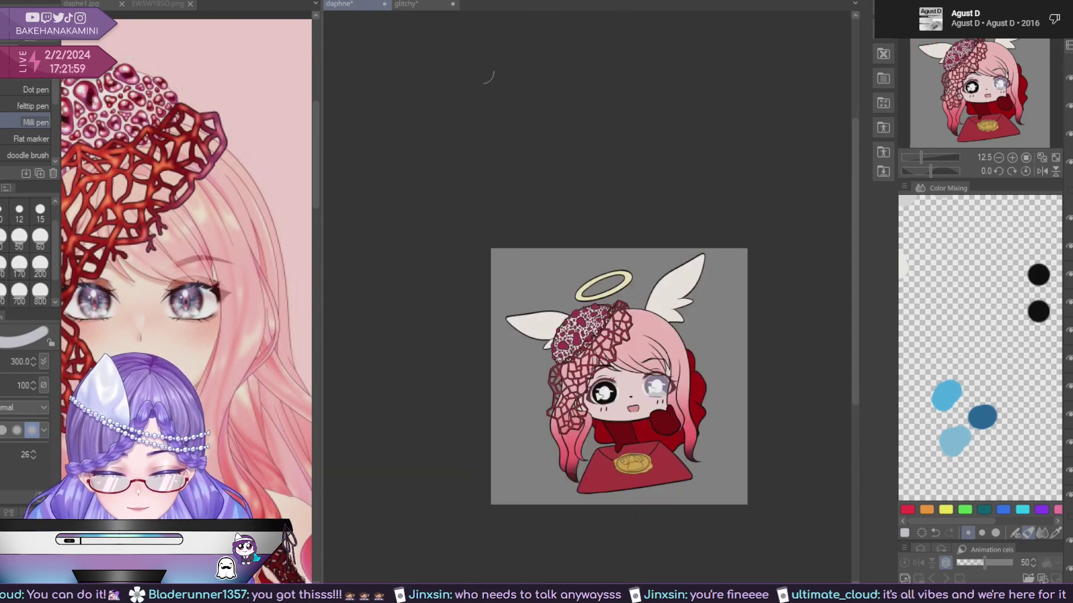
{"action": "left_click", "coordinate": [413, 3]}
{"action": "scroll", "coordinate": [698, 313], "scroll_direction": "up", "scroll_amount": 4}
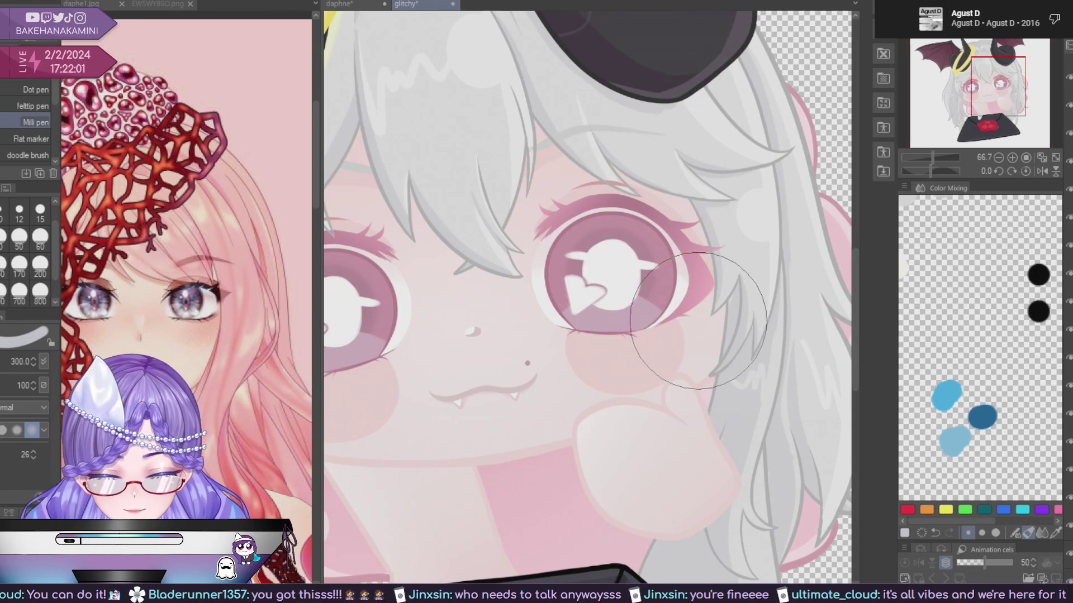
{"action": "scroll", "coordinate": [748, 273], "scroll_direction": "down", "scroll_amount": 5}
{"action": "left_click", "coordinate": [341, 4]}
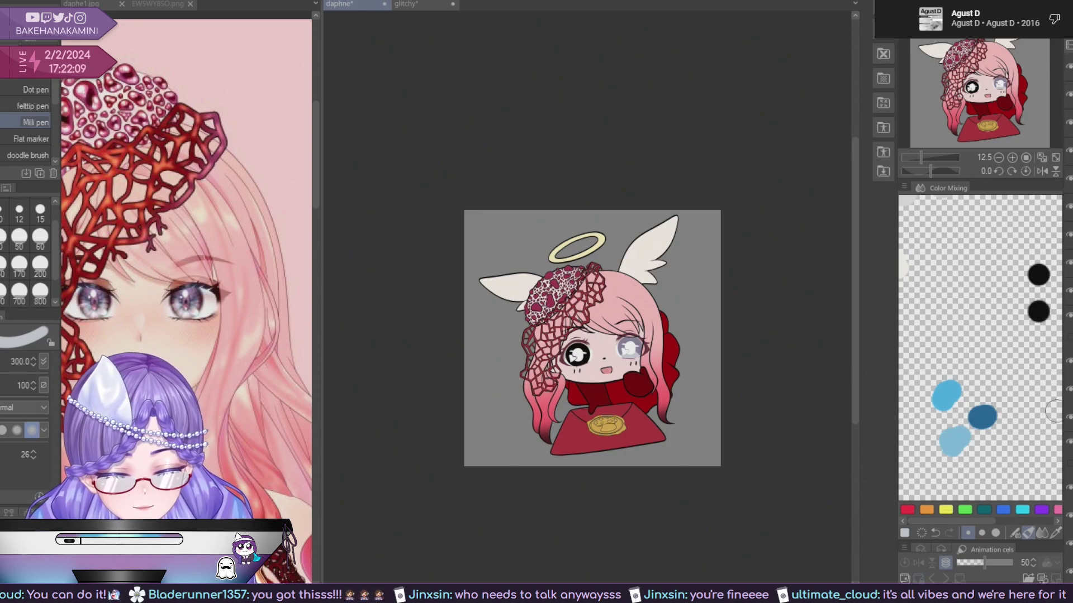
{"action": "scroll", "coordinate": [632, 336], "scroll_direction": "up", "scroll_amount": 5}
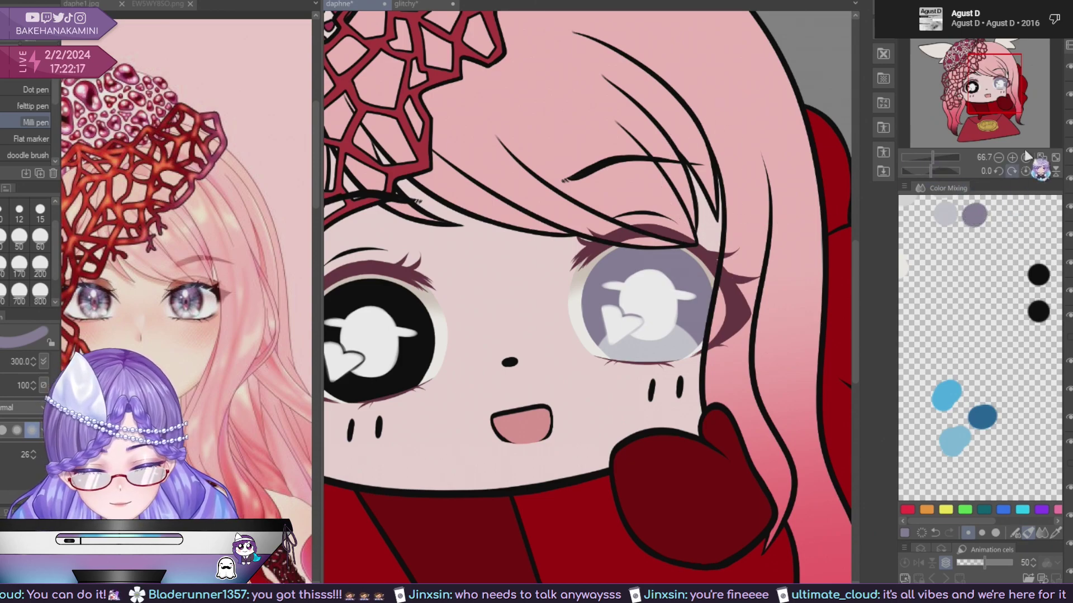
Sample a dark plum from the reference eye and softly shade the centre of the right-hand iris with the Bong pen.
{"action": "left_click", "coordinate": [54, 42]}
{"action": "left_click", "coordinate": [52, 69]}
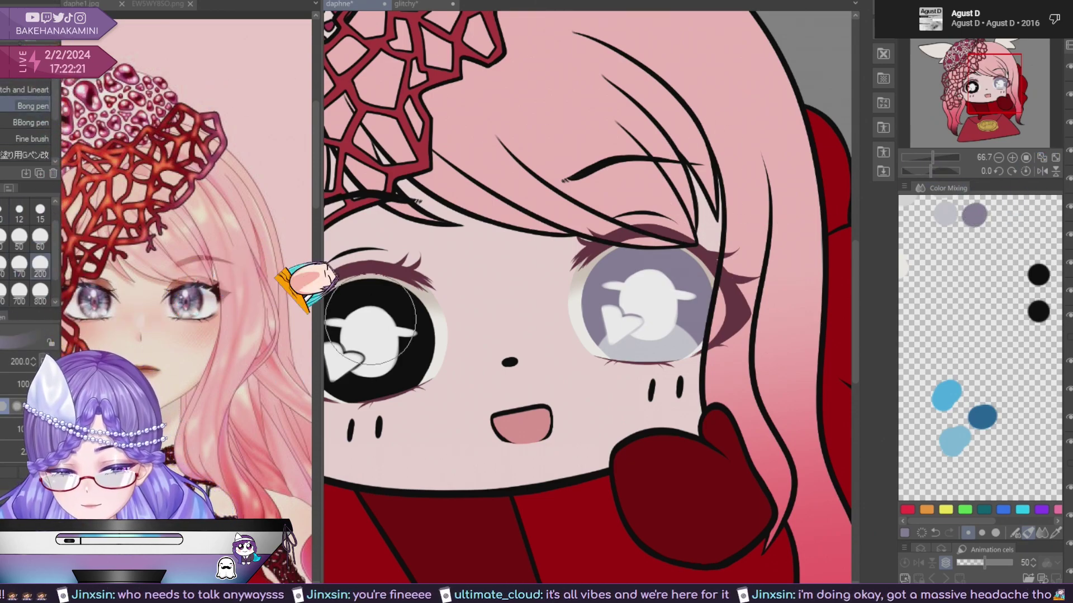
{"action": "left_click", "coordinate": [202, 299], "text": "alt"}
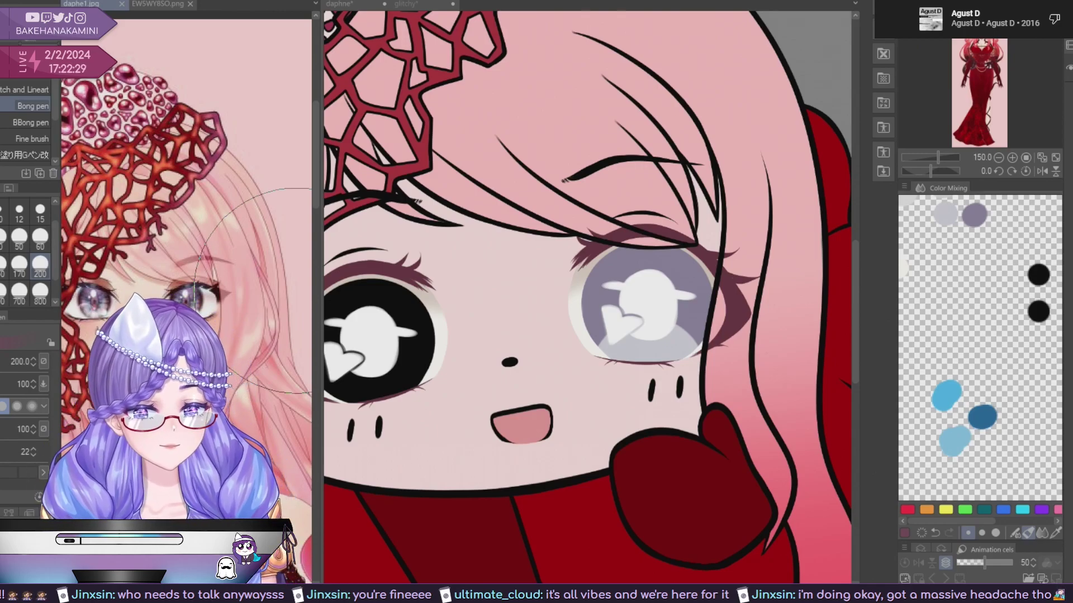
{"action": "left_click", "coordinate": [650, 284]}
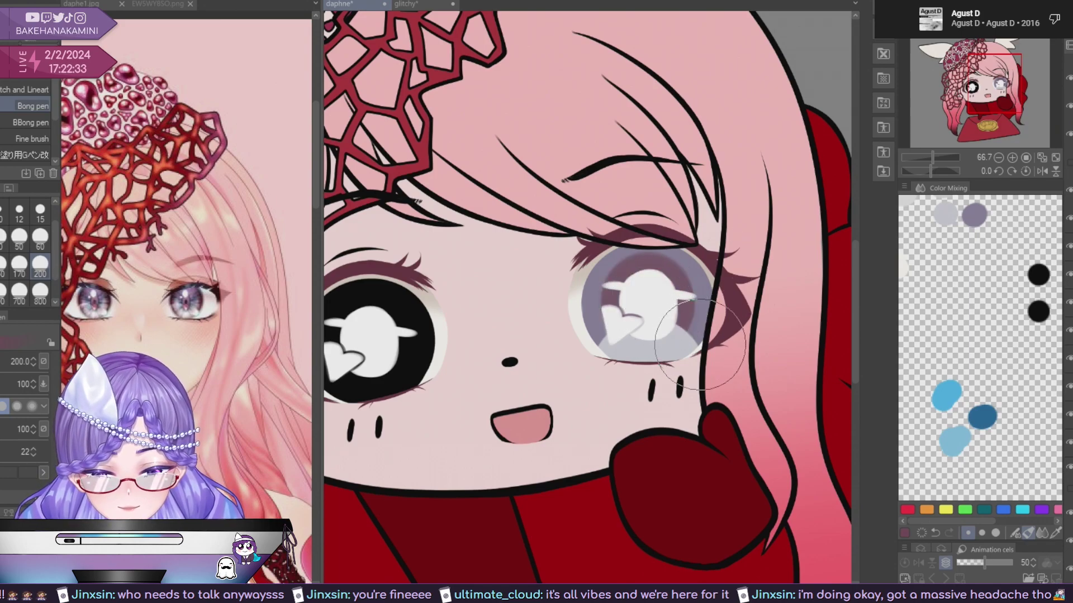
Examine the shading of the right-hand iris close up and at full-illustration size, against the whole reference artwork.
{"action": "scroll", "coordinate": [700, 375], "scroll_direction": "down", "scroll_amount": 5}
{"action": "scroll", "coordinate": [700, 397], "scroll_direction": "up", "scroll_amount": 6}
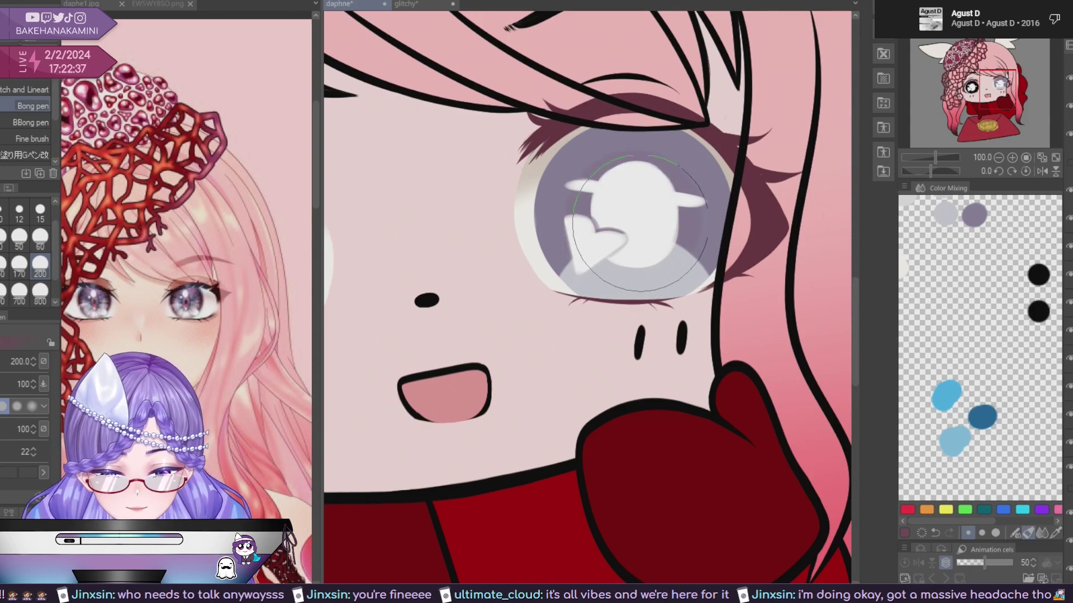
{"action": "scroll", "coordinate": [680, 274], "scroll_direction": "down", "scroll_amount": 4}
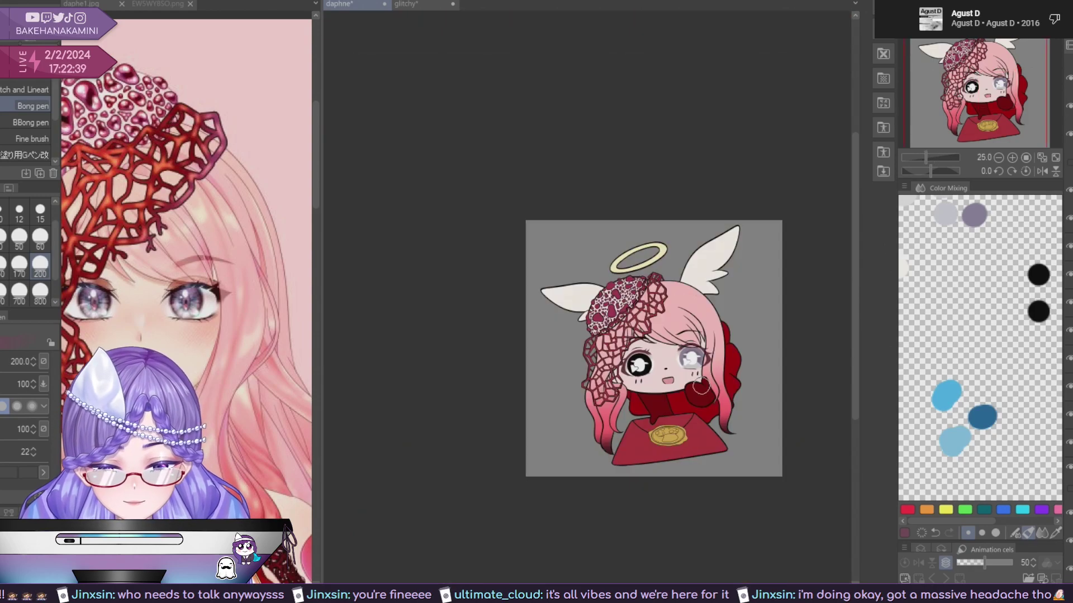
{"action": "scroll", "coordinate": [700, 386], "scroll_direction": "up", "scroll_amount": 6}
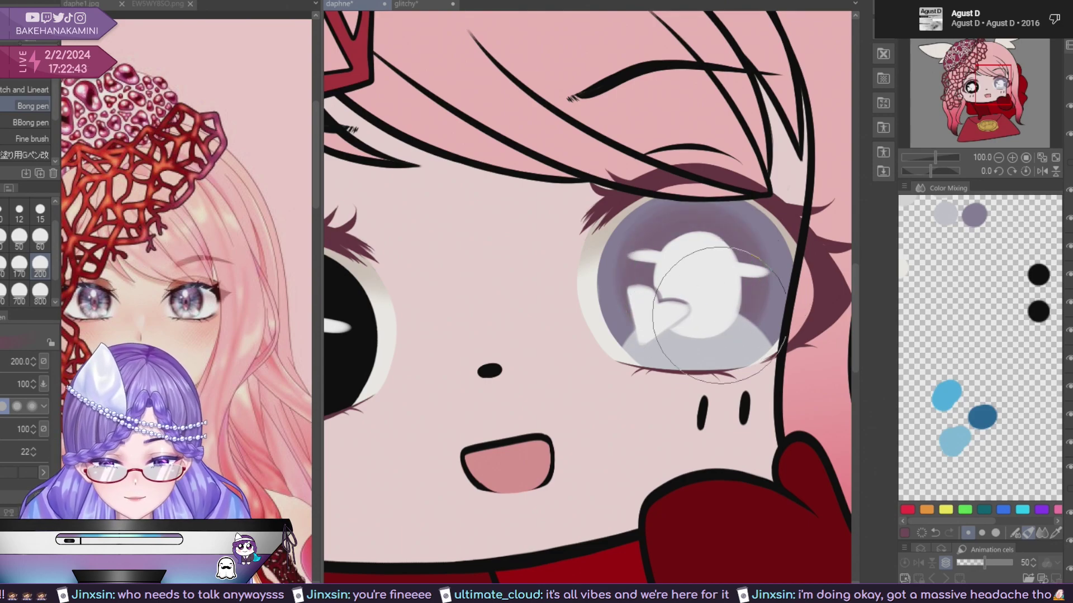
{"action": "scroll", "coordinate": [703, 273], "scroll_direction": "down", "scroll_amount": 4}
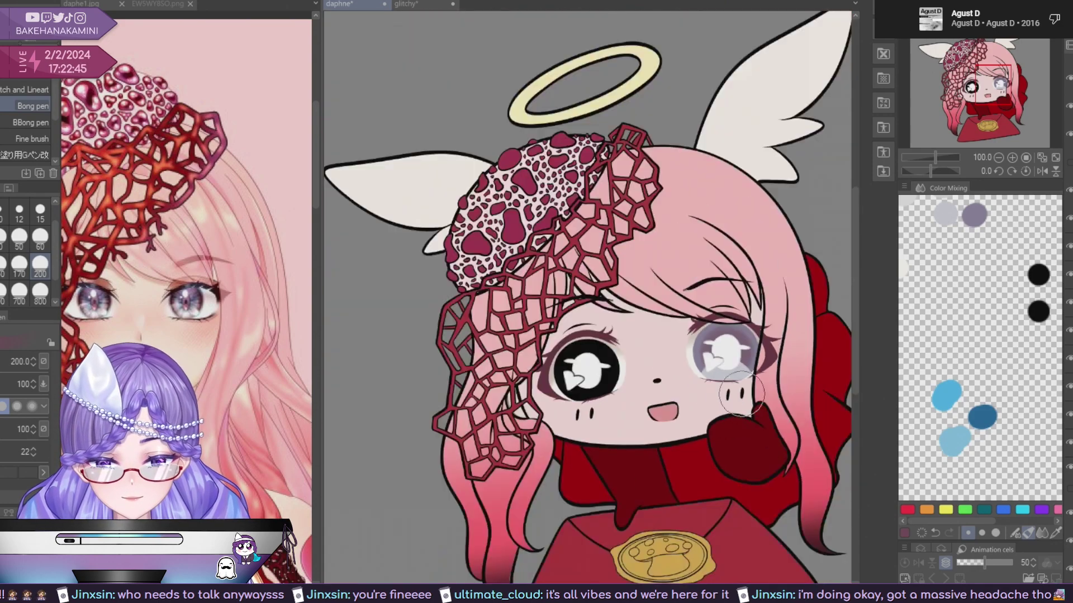
{"action": "scroll", "coordinate": [747, 426], "scroll_direction": "up", "scroll_amount": 7}
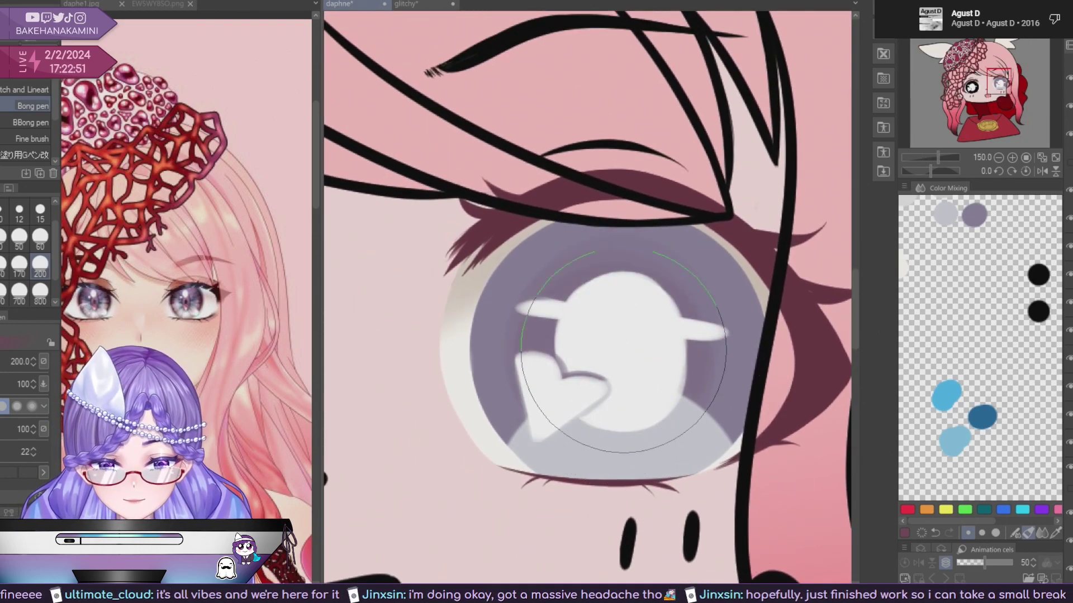
{"action": "scroll", "coordinate": [721, 444], "scroll_direction": "down", "scroll_amount": 5}
{"action": "scroll", "coordinate": [725, 450], "scroll_direction": "down", "scroll_amount": 3}
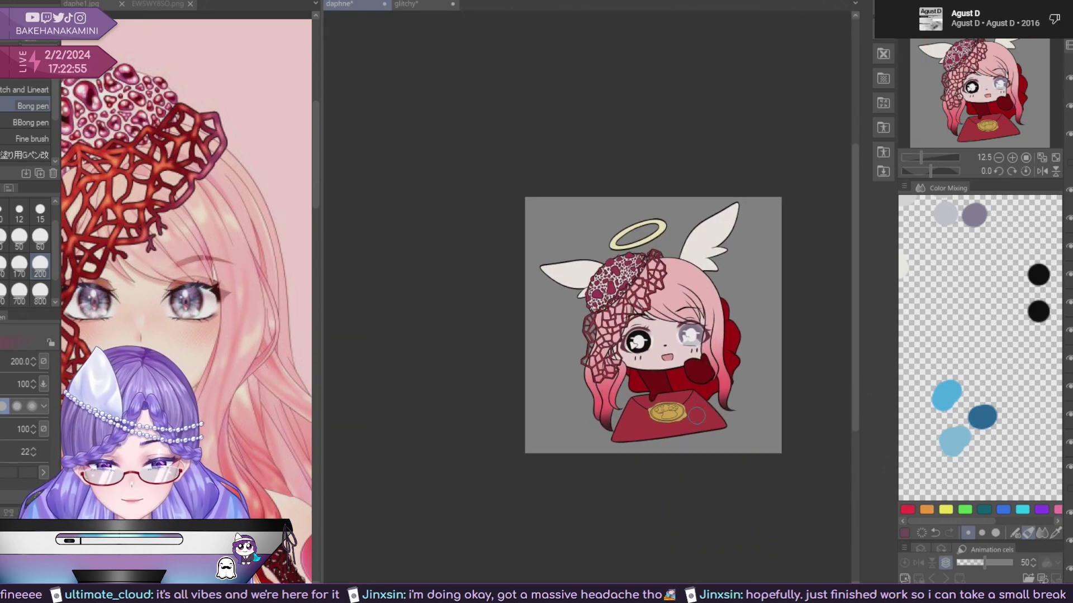
{"action": "scroll", "coordinate": [696, 415], "scroll_direction": "down", "scroll_amount": 3}
{"action": "scroll", "coordinate": [698, 441], "scroll_direction": "up", "scroll_amount": 5}
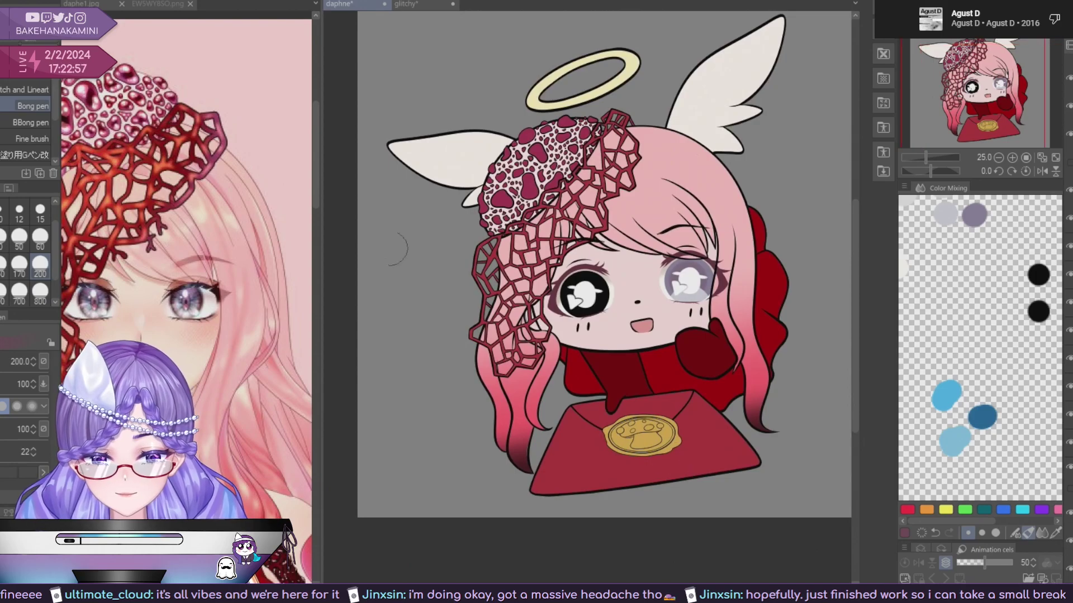
{"action": "left_click_drag", "start_coordinate": [319, 193], "coordinate": [309, 257]}
{"action": "scroll", "coordinate": [308, 257], "scroll_direction": "down", "scroll_amount": 3}
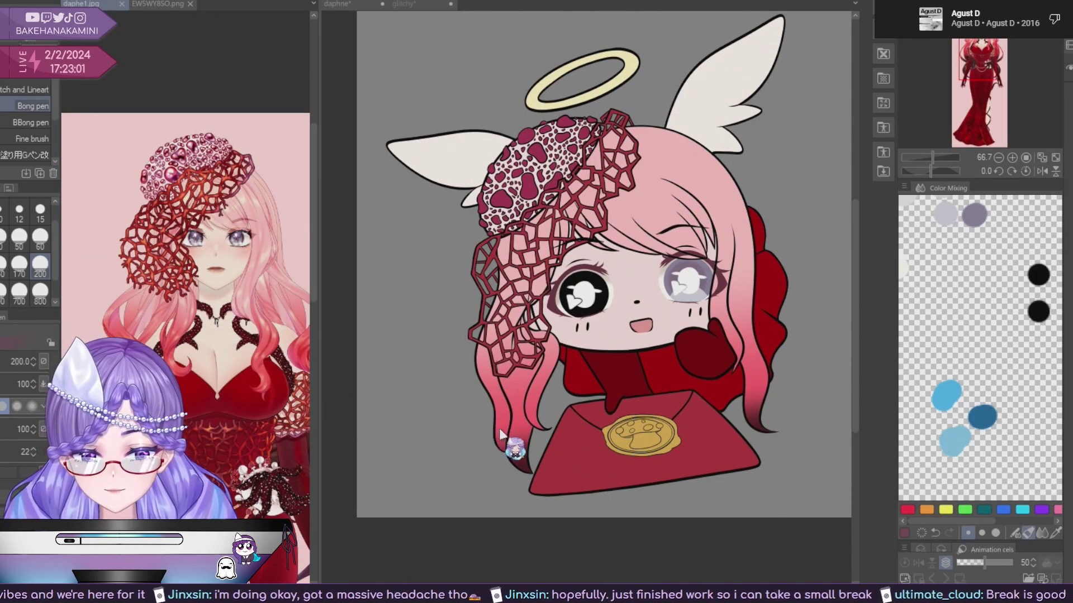
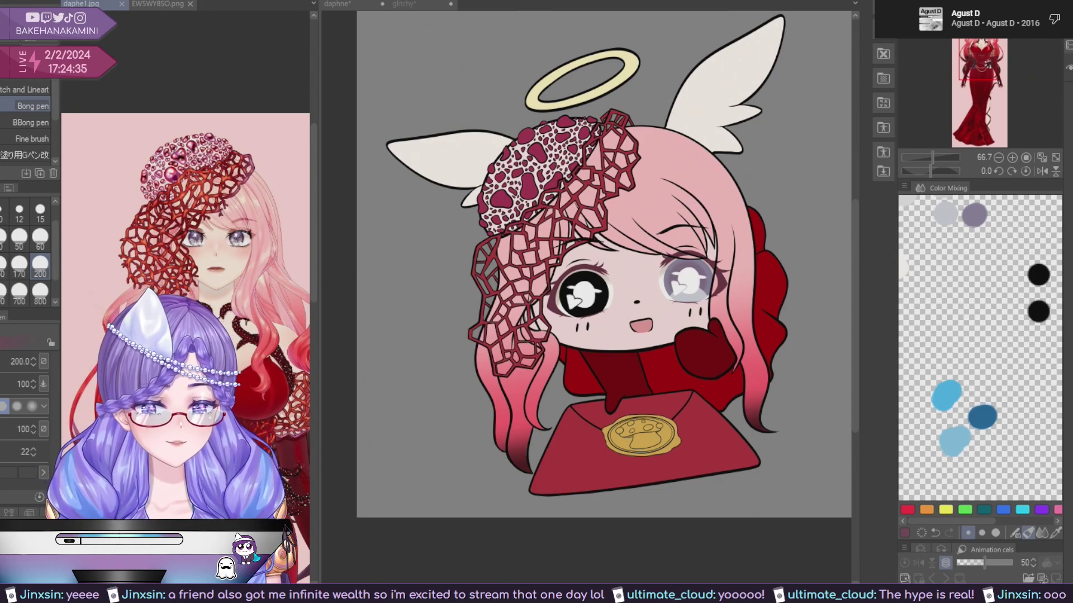
{"action": "left_click", "coordinate": [856, 258]}
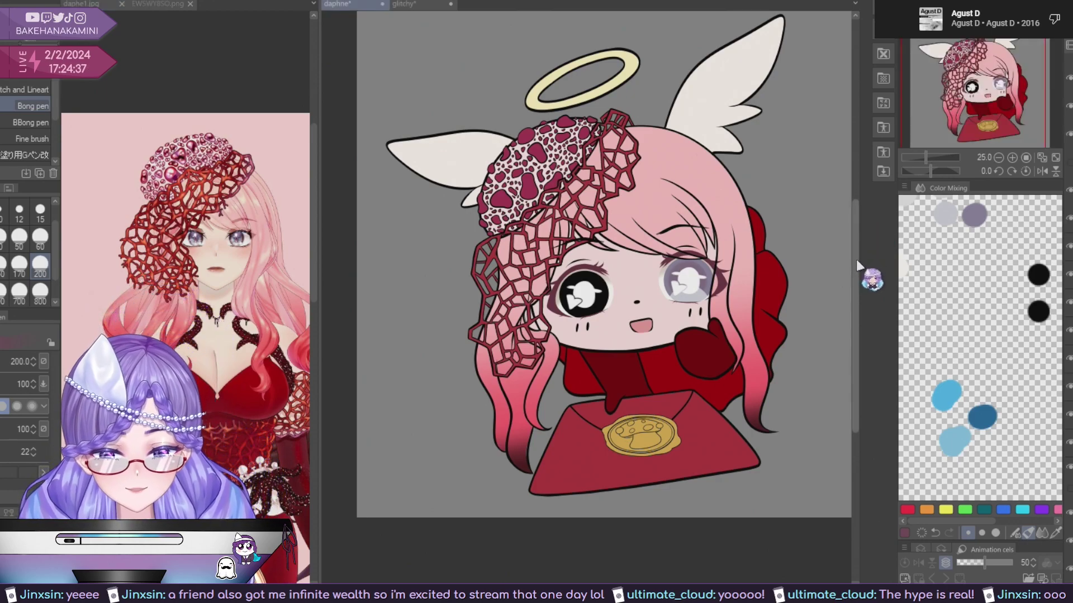
{"action": "left_click_drag", "start_coordinate": [767, 291], "coordinate": [732, 301]}
{"action": "mouse_move", "coordinate": [856, 301]}
{"action": "left_mouse_down"}
{"action": "mouse_move", "coordinate": [855, 346]}
{"action": "mouse_move", "coordinate": [855, 315]}
{"action": "left_mouse_up"}
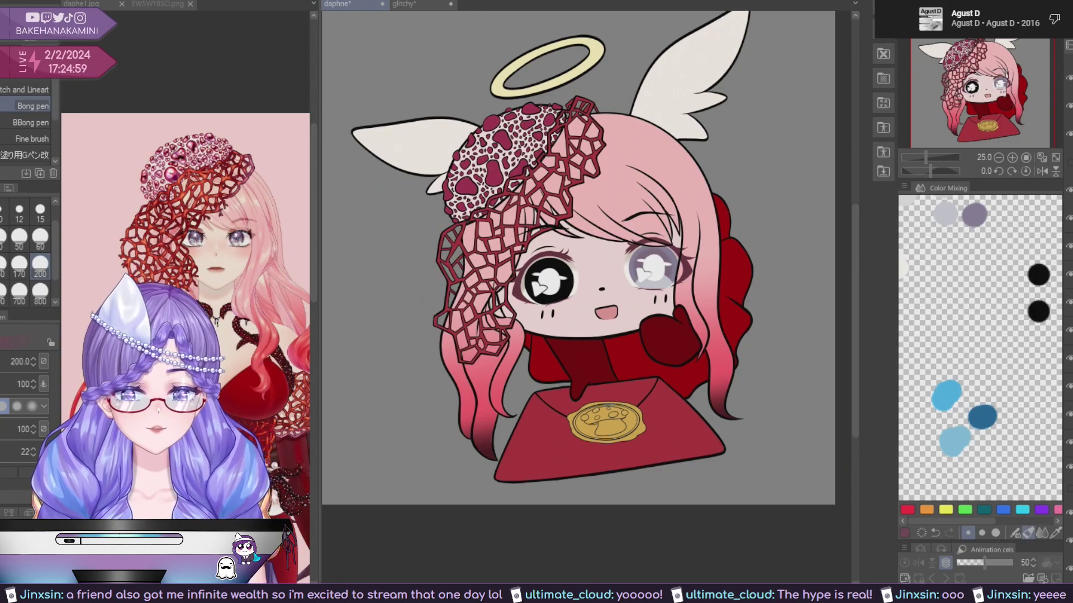
{"action": "mouse_move", "coordinate": [855, 351]}
{"action": "left_mouse_down"}
{"action": "mouse_move", "coordinate": [855, 372]}
{"action": "mouse_move", "coordinate": [855, 332]}
{"action": "left_mouse_up"}
{"action": "scroll", "coordinate": [830, 299], "scroll_direction": "up", "scroll_amount": 2}
{"action": "left_click_drag", "start_coordinate": [683, 317], "coordinate": [720, 356]}
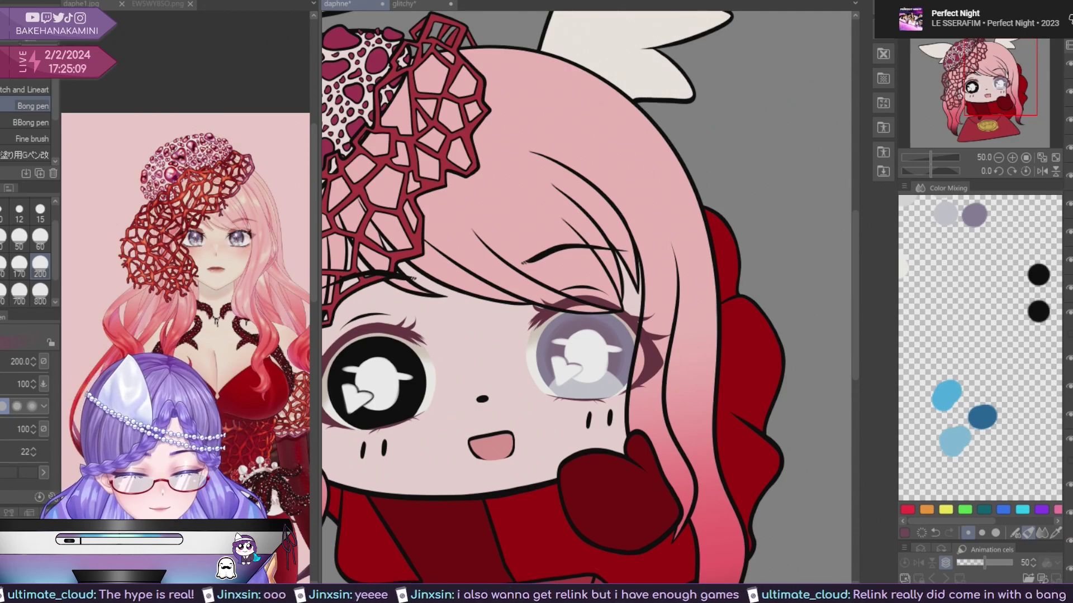
Sample a mint green from the enlarged reference eye and get the Milli pen ready with it.
{"action": "left_click", "coordinate": [310, 219]}
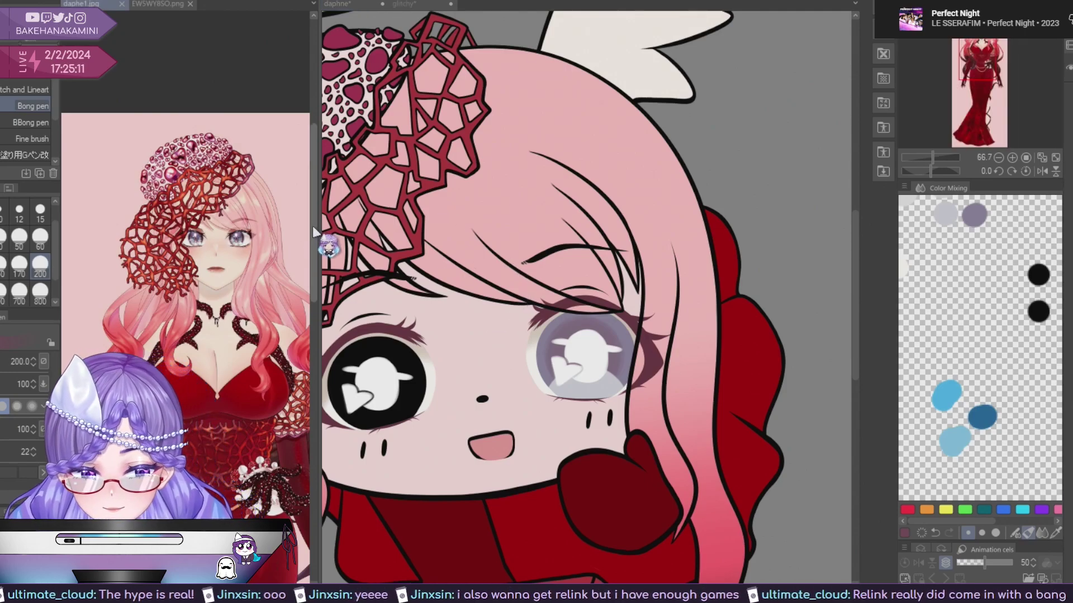
{"action": "scroll", "coordinate": [218, 275], "scroll_direction": "up", "scroll_amount": 5}
{"action": "left_click_drag", "start_coordinate": [261, 129], "coordinate": [274, 352]}
{"action": "scroll", "coordinate": [184, 252], "scroll_direction": "up", "scroll_amount": 2}
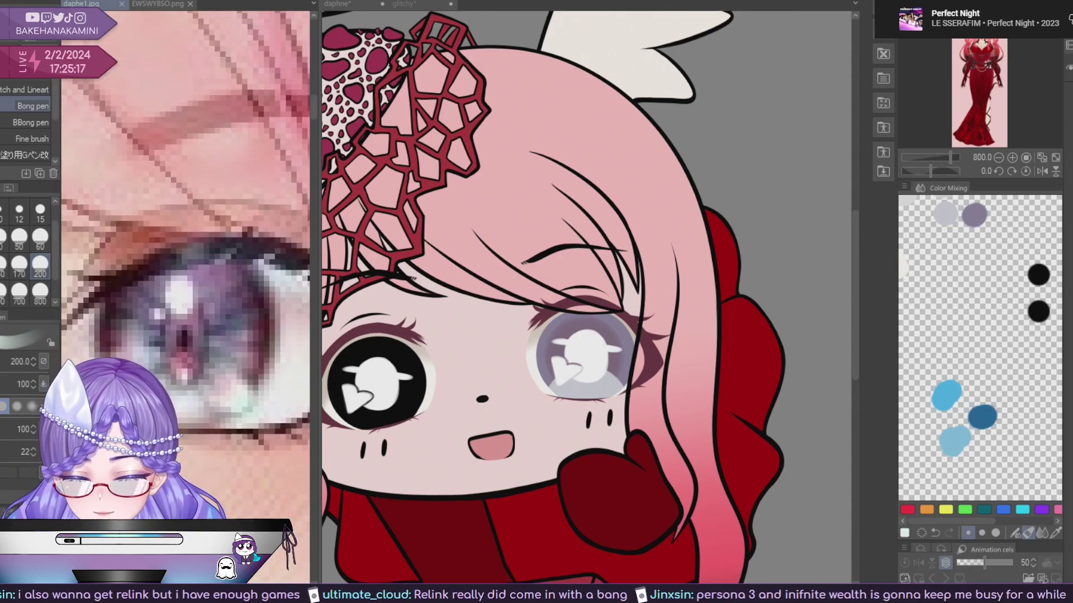
{"action": "left_click", "coordinate": [18, 486]}
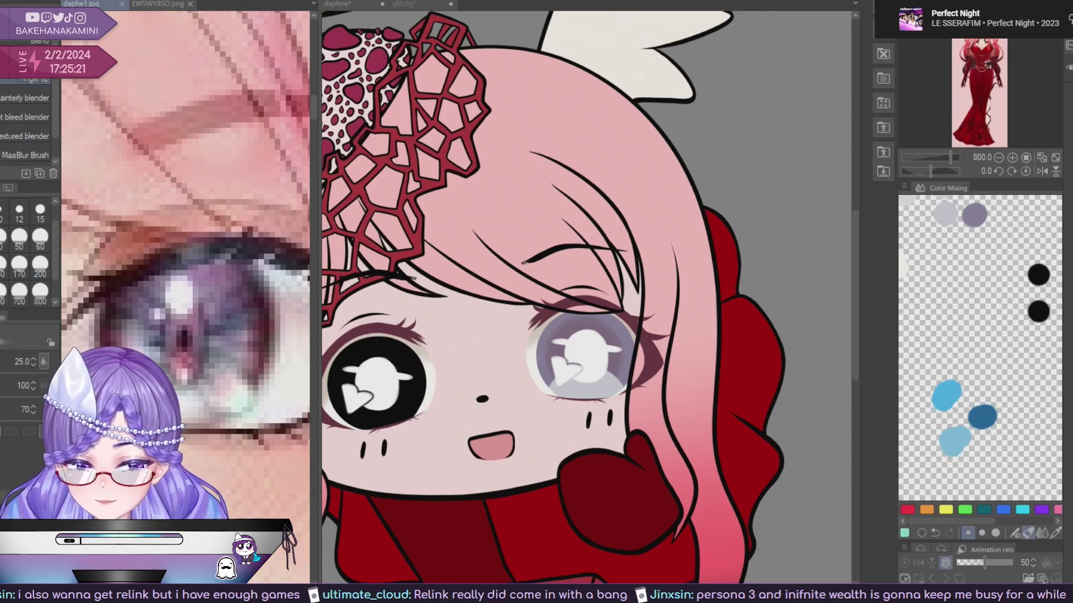
{"action": "key", "text": "p"}
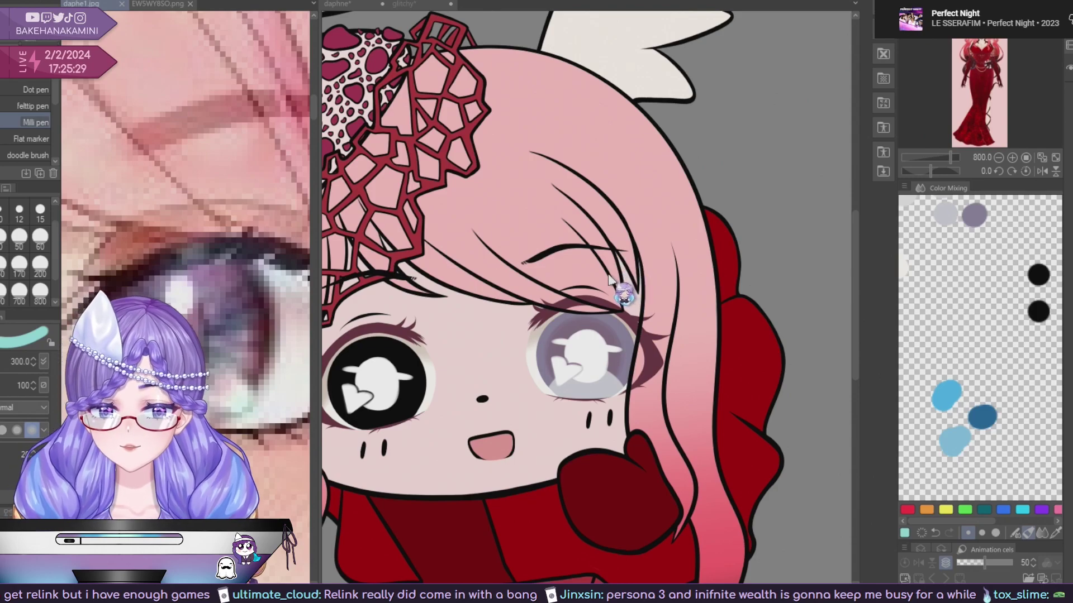
Try mint green tones around the upper rim of the right-hand iris.
{"action": "left_click", "coordinate": [681, 359]}
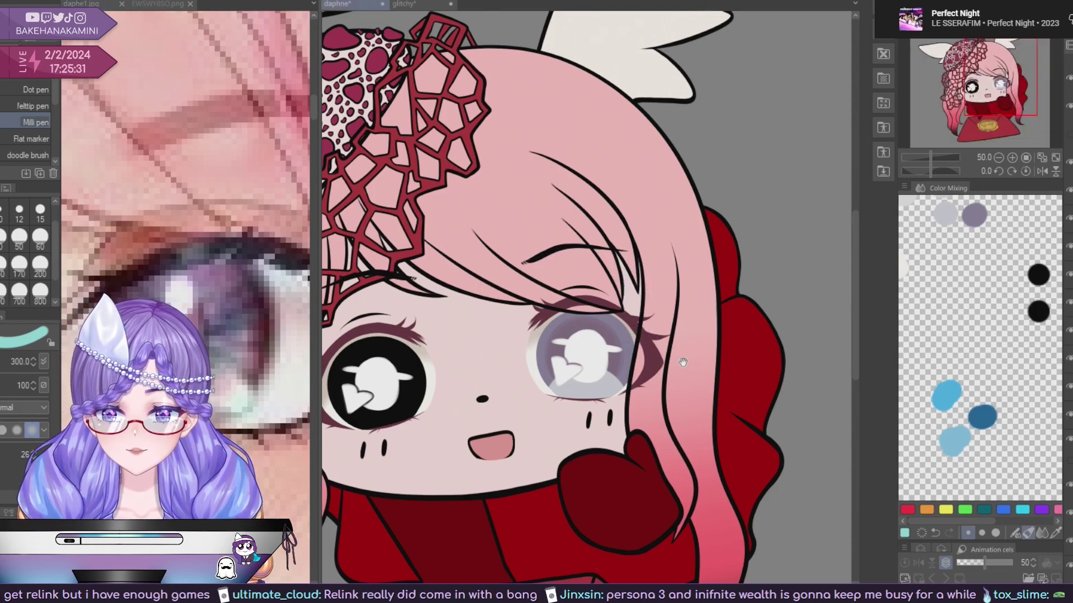
{"action": "left_click_drag", "start_coordinate": [682, 357], "coordinate": [726, 323]}
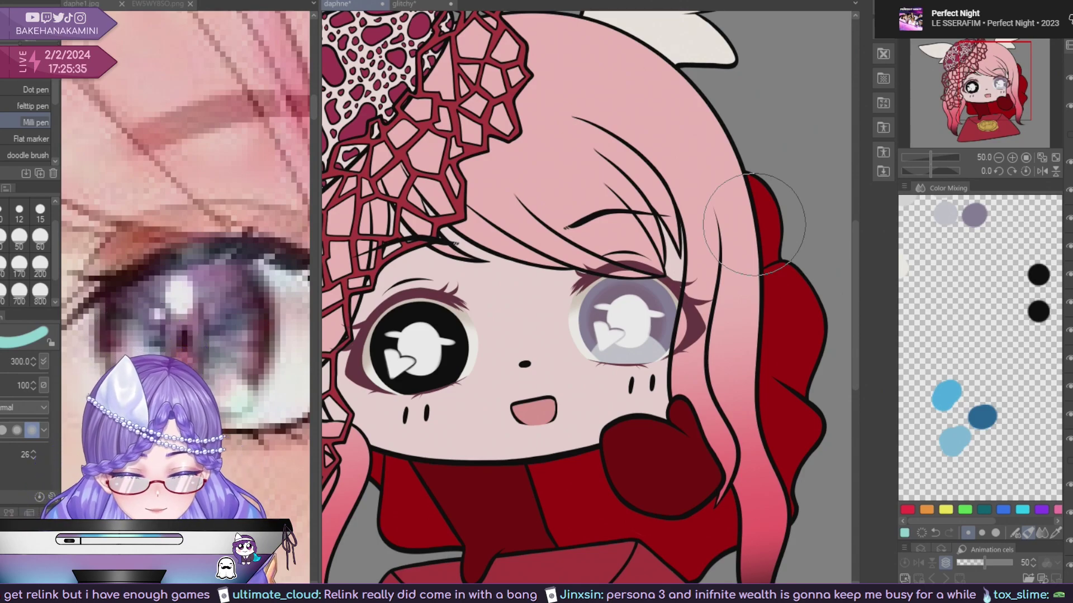
{"action": "mouse_move", "coordinate": [721, 257]}
{"action": "left_mouse_down"}
{"action": "mouse_move", "coordinate": [645, 400]}
{"action": "mouse_move", "coordinate": [545, 365]}
{"action": "mouse_move", "coordinate": [637, 257]}
{"action": "left_mouse_up"}
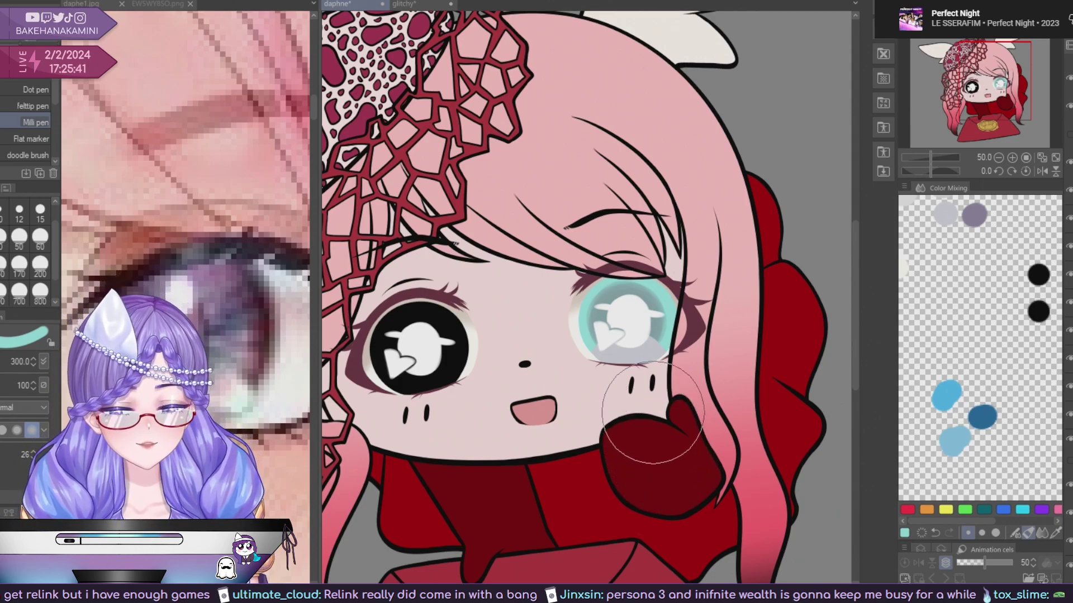
{"action": "key", "text": "ctrl+z"}
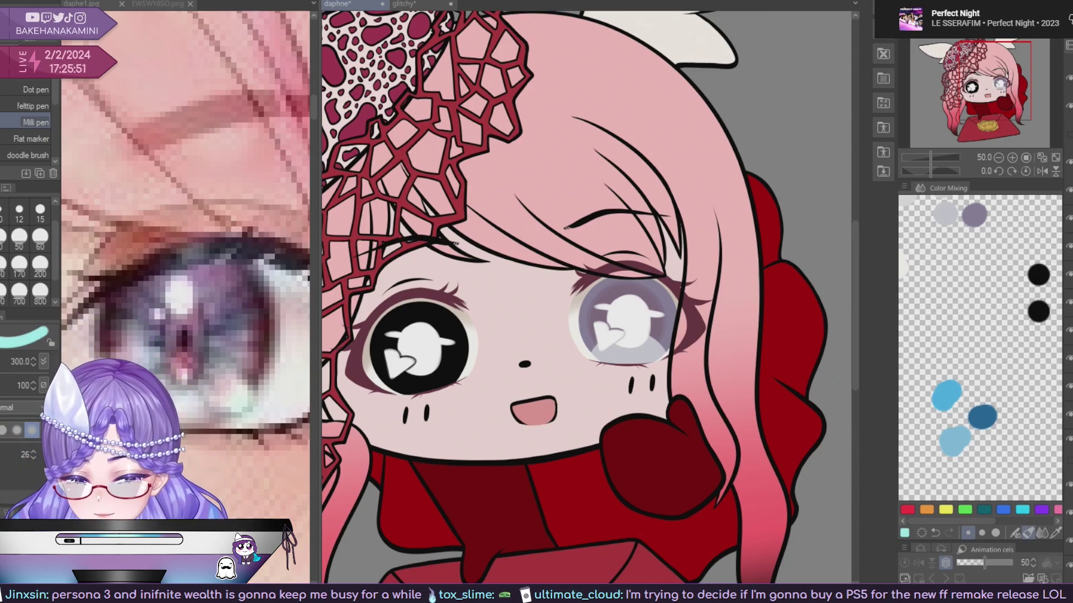
{"action": "mouse_move", "coordinate": [546, 313]}
{"action": "left_mouse_down"}
{"action": "mouse_move", "coordinate": [628, 325]}
{"action": "mouse_move", "coordinate": [633, 355]}
{"action": "left_mouse_up"}
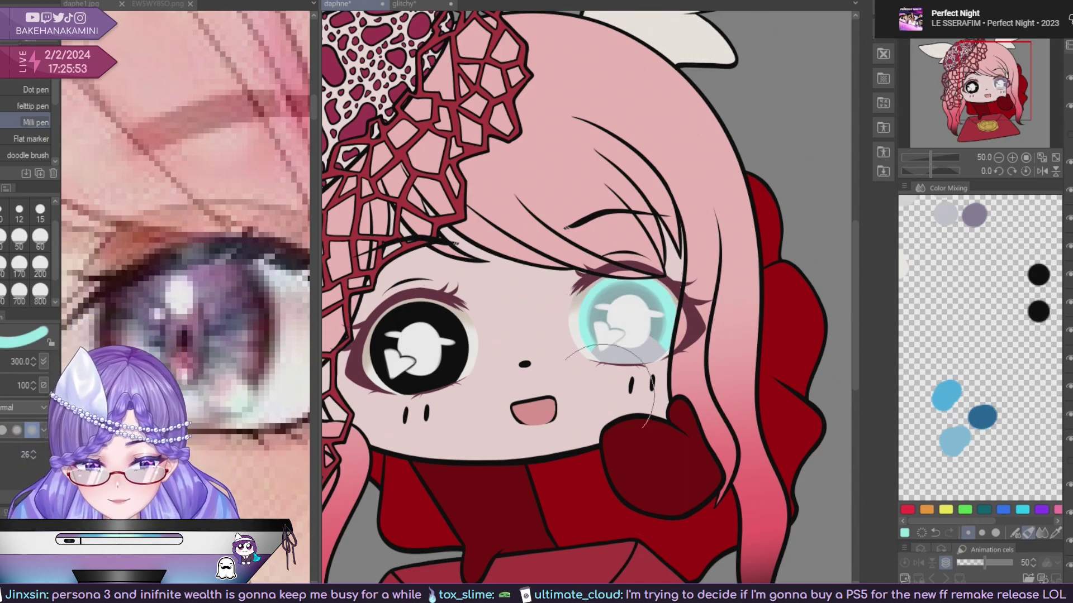
{"action": "key", "text": "ctrl+z"}
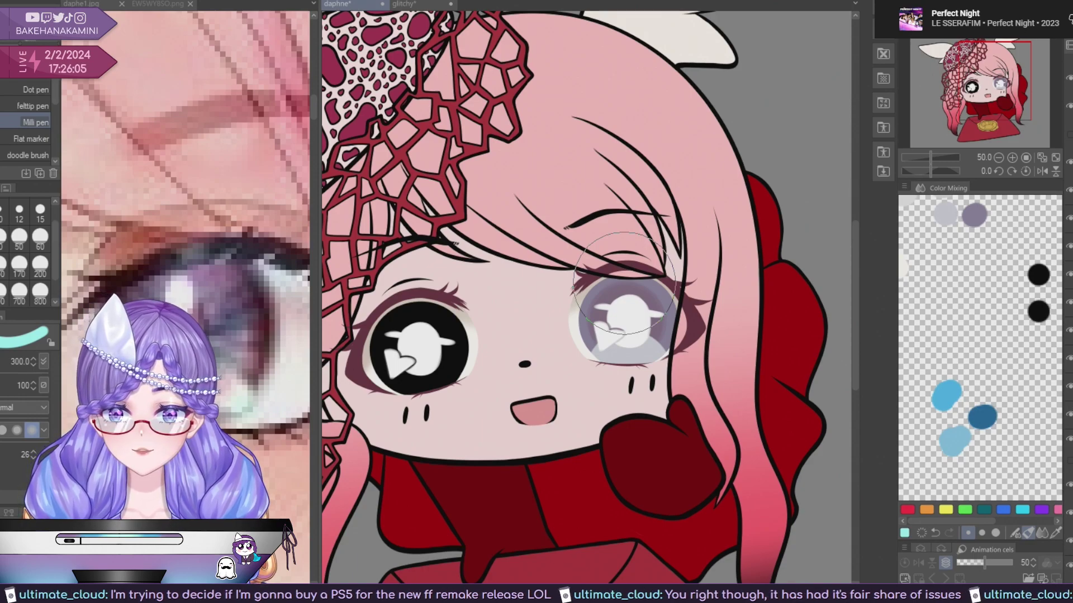
{"action": "mouse_move", "coordinate": [617, 282]}
{"action": "left_mouse_down"}
{"action": "mouse_move", "coordinate": [682, 319]}
{"action": "mouse_move", "coordinate": [670, 412]}
{"action": "left_mouse_up"}
{"action": "key", "text": "ctrl+z"}
Paint a pale mint green around the rim and across the lower part of the right-hand iris.
{"action": "left_click_drag", "start_coordinate": [650, 268], "coordinate": [632, 384]}
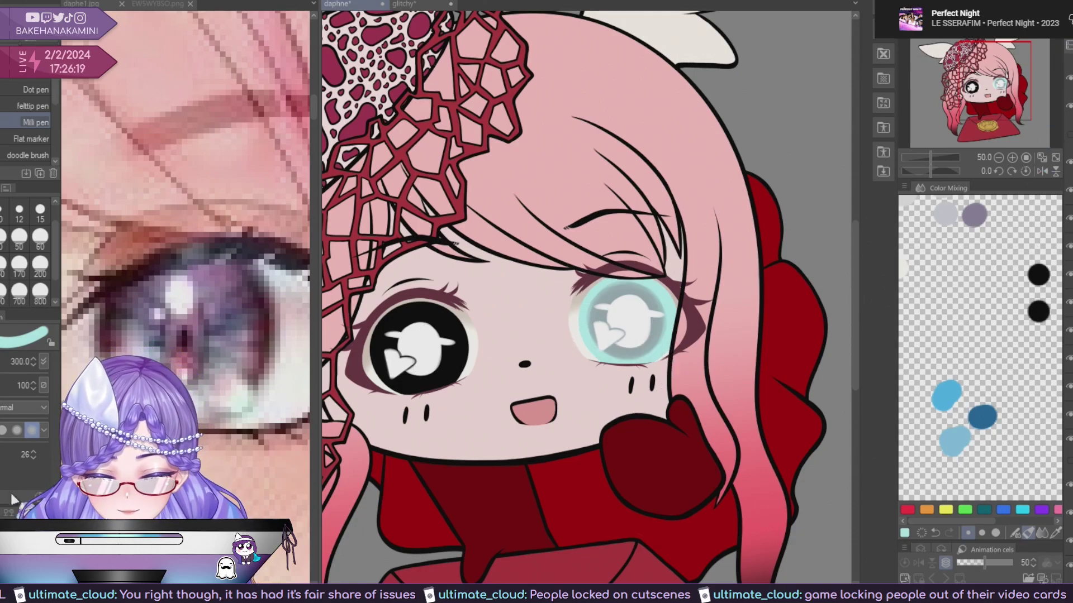
{"action": "left_click_drag", "start_coordinate": [636, 365], "coordinate": [634, 388]}
{"action": "scroll", "coordinate": [659, 455], "scroll_direction": "down", "scroll_amount": 2}
{"action": "scroll", "coordinate": [665, 465], "scroll_direction": "down", "scroll_amount": 1}
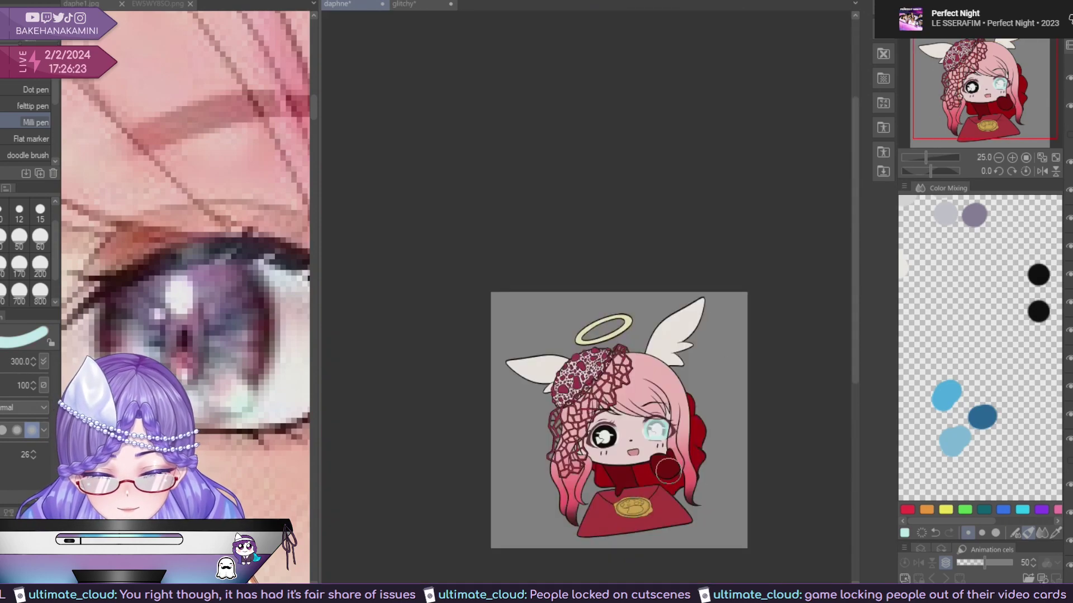
{"action": "scroll", "coordinate": [667, 436], "scroll_direction": "up", "scroll_amount": 2}
{"action": "scroll", "coordinate": [667, 404], "scroll_direction": "up", "scroll_amount": 3}
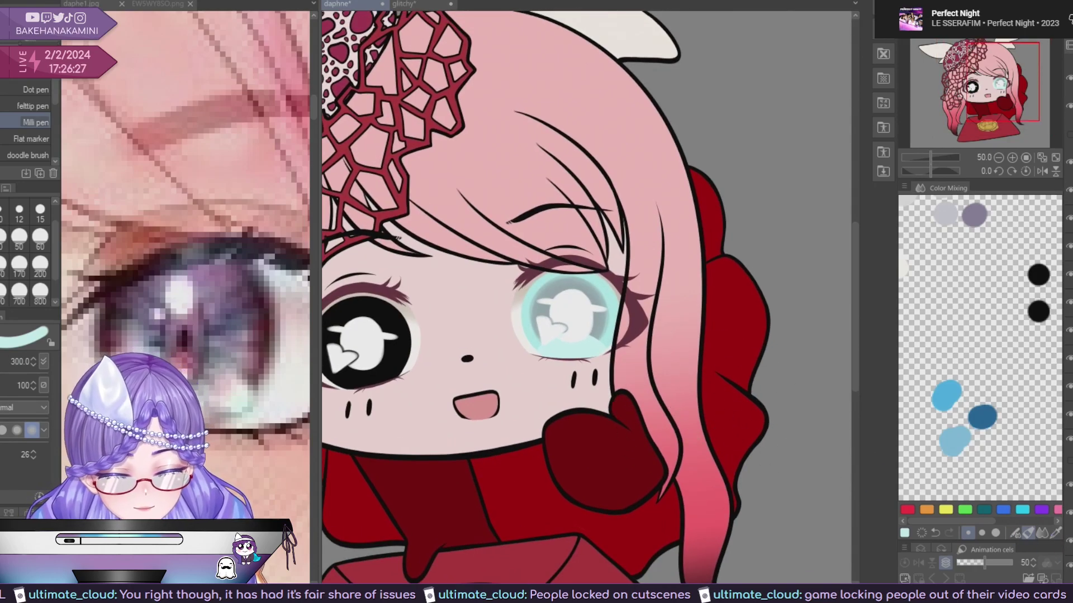
Cover the right-hand iris in pale mint green and blend a soft reddish brown into its centre with the Bong pen.
{"action": "left_click_drag", "start_coordinate": [544, 304], "coordinate": [595, 313]}
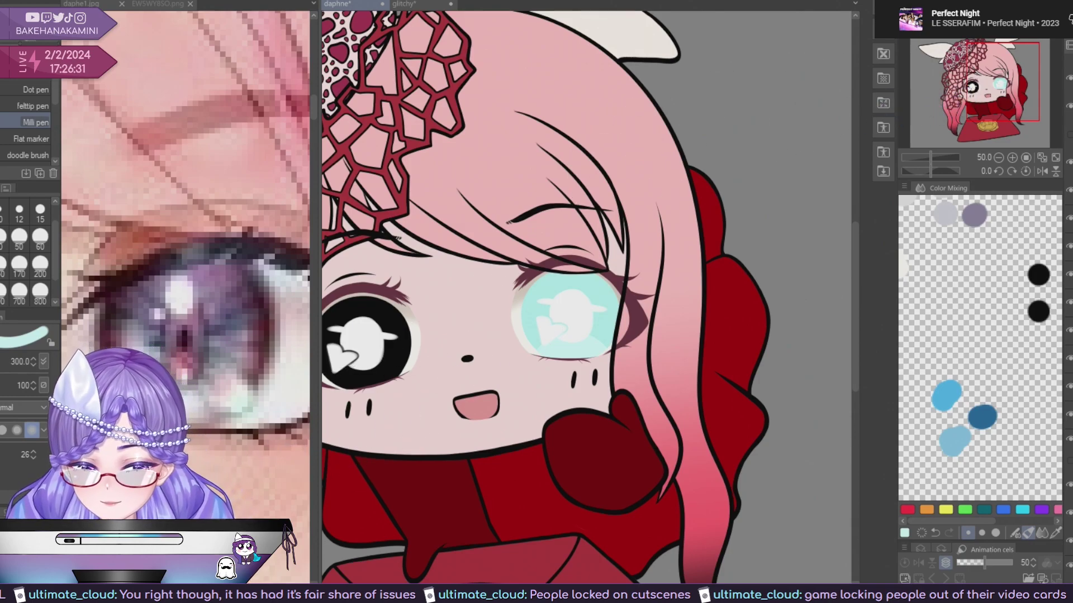
{"action": "key", "text": "x"}
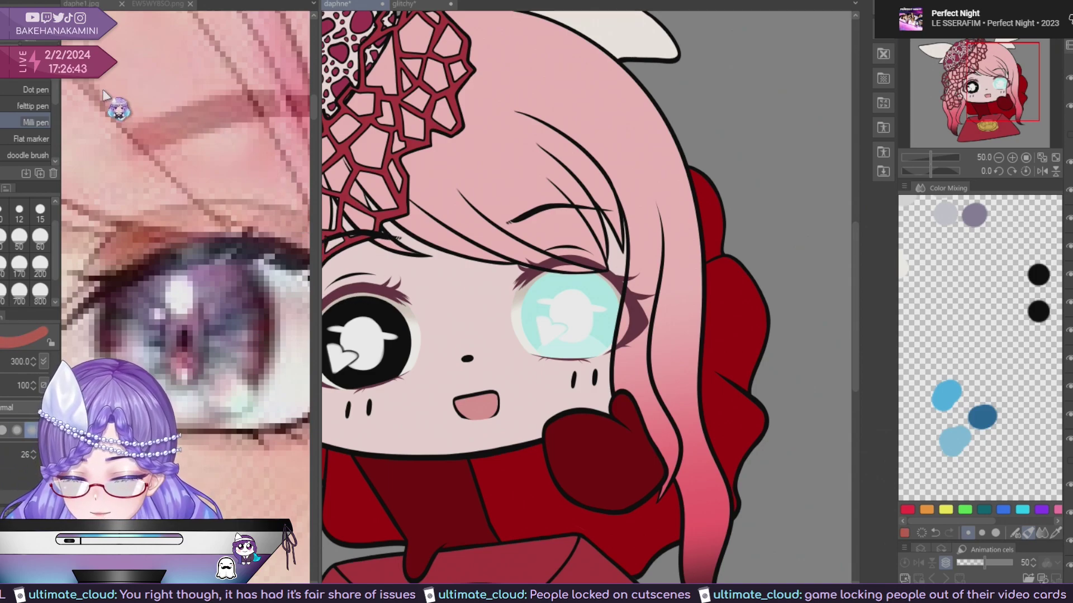
{"action": "left_click", "coordinate": [34, 73]}
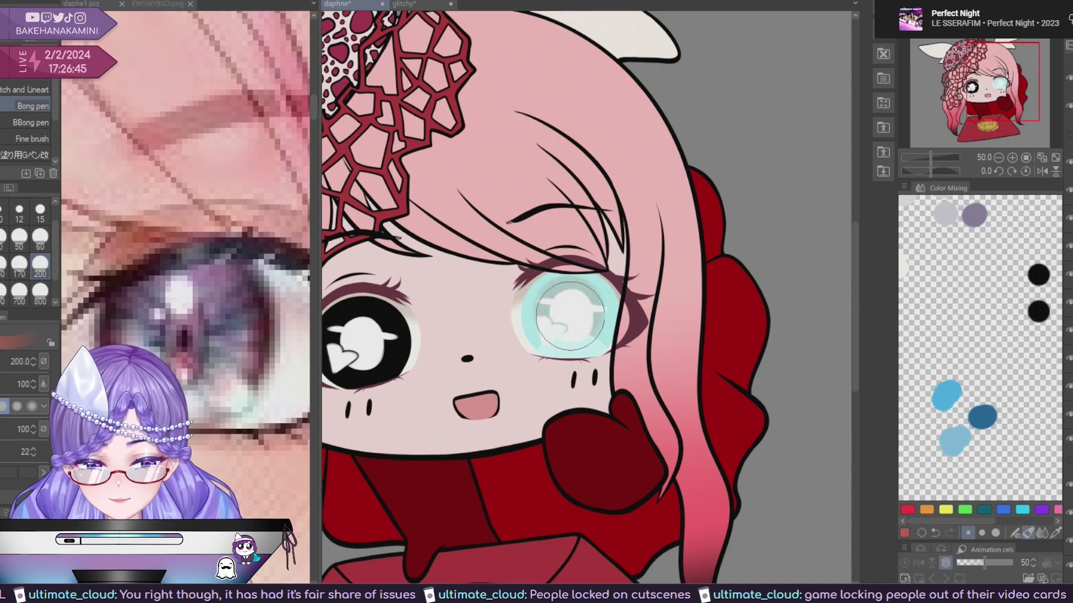
{"action": "left_click_drag", "start_coordinate": [573, 316], "coordinate": [570, 317]}
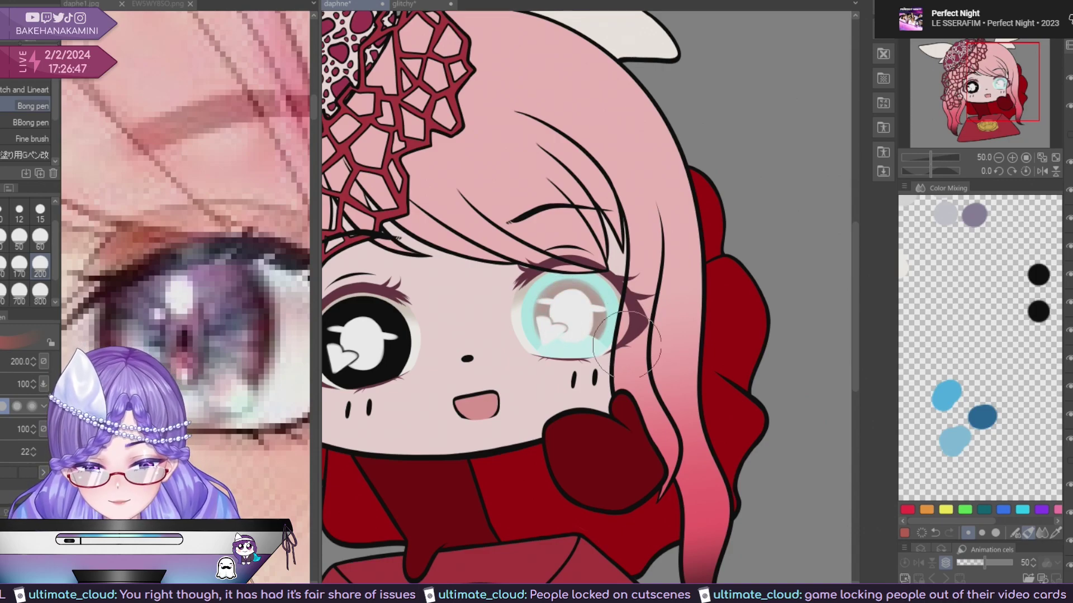
{"action": "scroll", "coordinate": [634, 368], "scroll_direction": "down", "scroll_amount": 2}
{"action": "scroll", "coordinate": [635, 406], "scroll_direction": "down", "scroll_amount": 1}
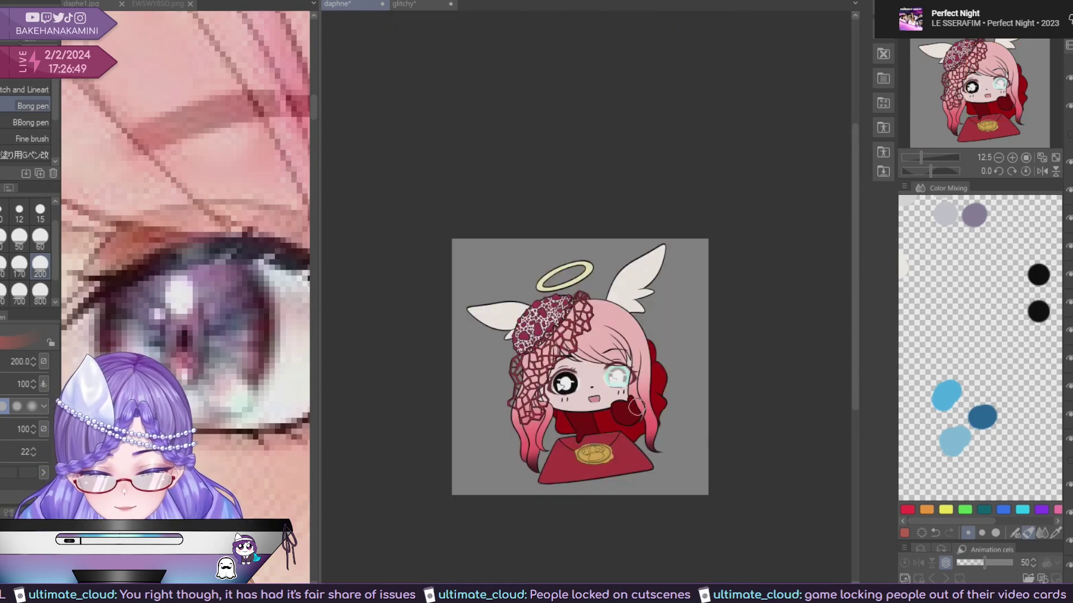
Rework the soft reddish-brown shading across the upper part of the right-hand iris, leaving mint along the lower rim.
{"action": "scroll", "coordinate": [623, 384], "scroll_direction": "up", "scroll_amount": 3}
{"action": "scroll", "coordinate": [623, 383], "scroll_direction": "up", "scroll_amount": 2}
{"action": "mouse_move", "coordinate": [587, 321]}
{"action": "left_mouse_down"}
{"action": "mouse_move", "coordinate": [570, 335]}
{"action": "mouse_move", "coordinate": [600, 316]}
{"action": "mouse_move", "coordinate": [575, 311]}
{"action": "mouse_move", "coordinate": [570, 318]}
{"action": "mouse_move", "coordinate": [590, 328]}
{"action": "left_mouse_up"}
{"action": "key", "text": "ctrl+z"}
{"action": "key", "text": "ctrl+z"}
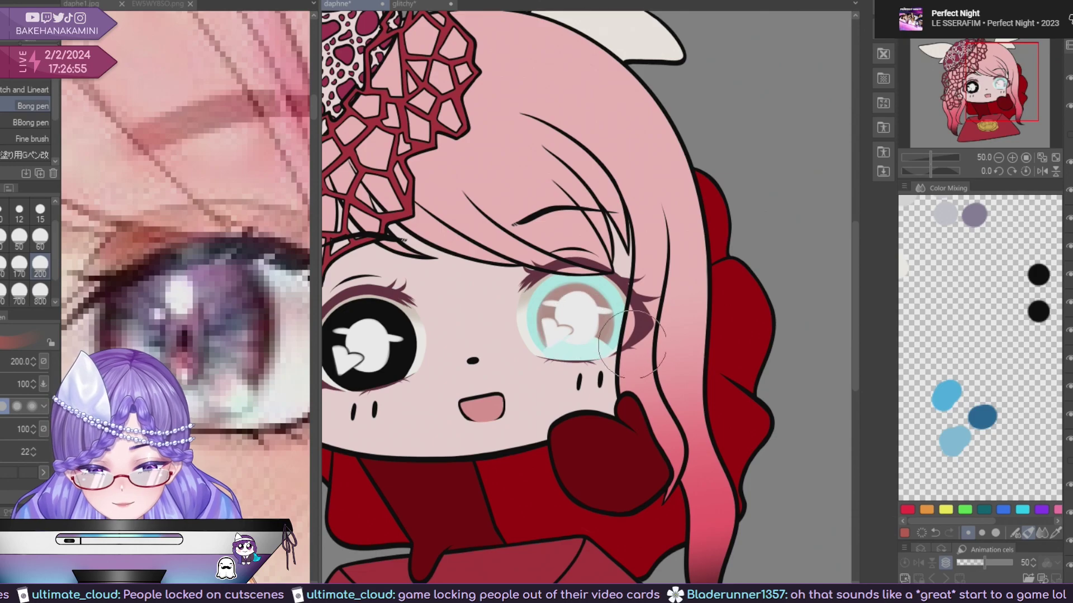
{"action": "scroll", "coordinate": [646, 380], "scroll_direction": "down", "scroll_amount": 2}
{"action": "scroll", "coordinate": [646, 385], "scroll_direction": "up", "scroll_amount": 2}
{"action": "key", "text": "ctrl+z"}
{"action": "left_click_drag", "start_coordinate": [584, 297], "coordinate": [615, 299]}
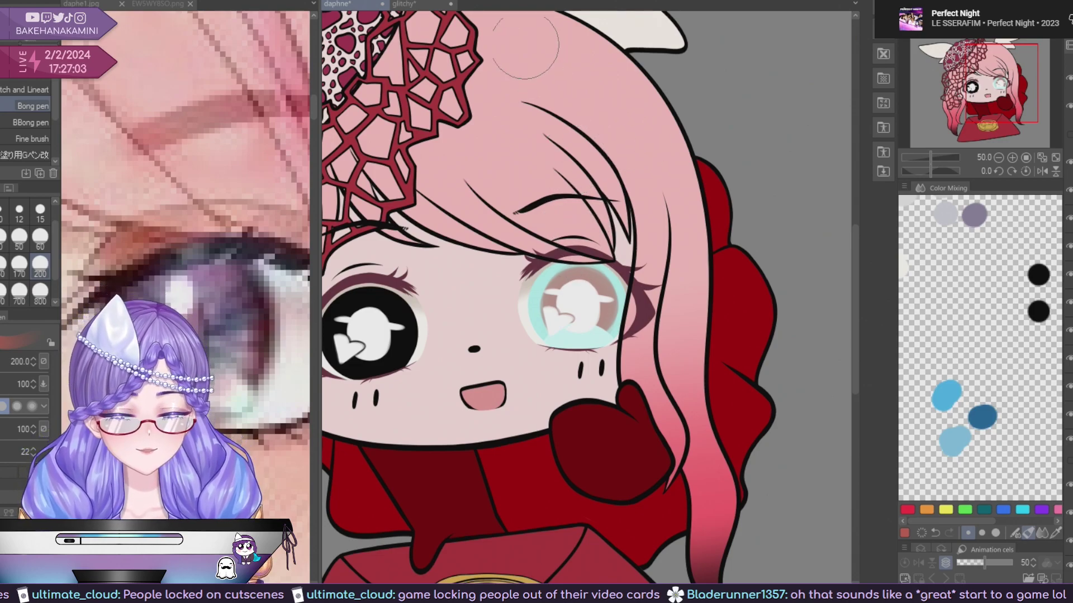
Check the finished eyes in the glitchy illustration and hide the white highlights of the black left-hand eye in daphne.
{"action": "left_click", "coordinate": [404, 3]}
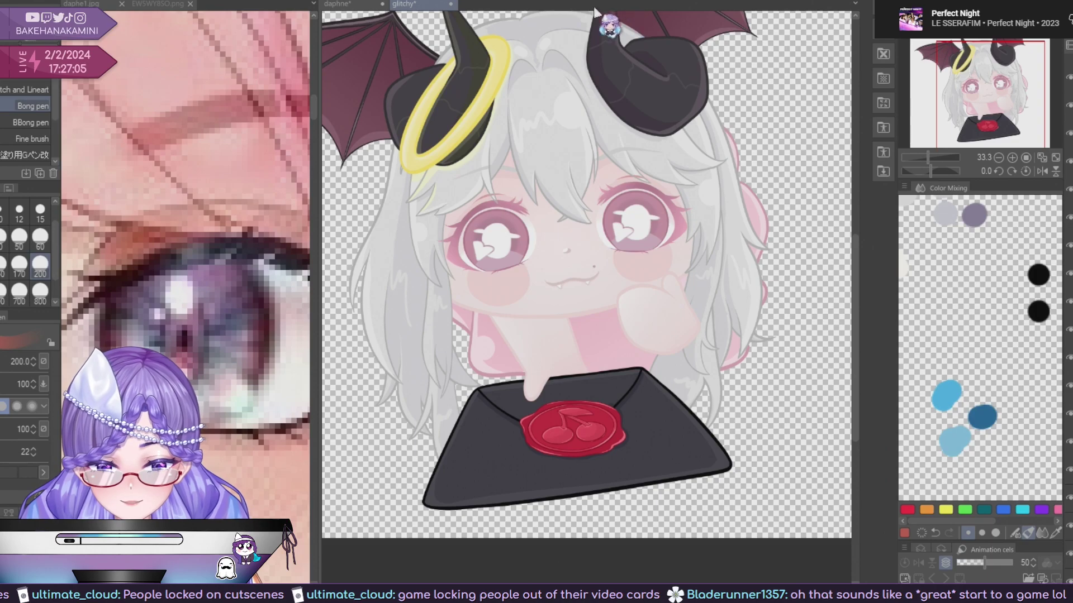
{"action": "left_click", "coordinate": [339, 3]}
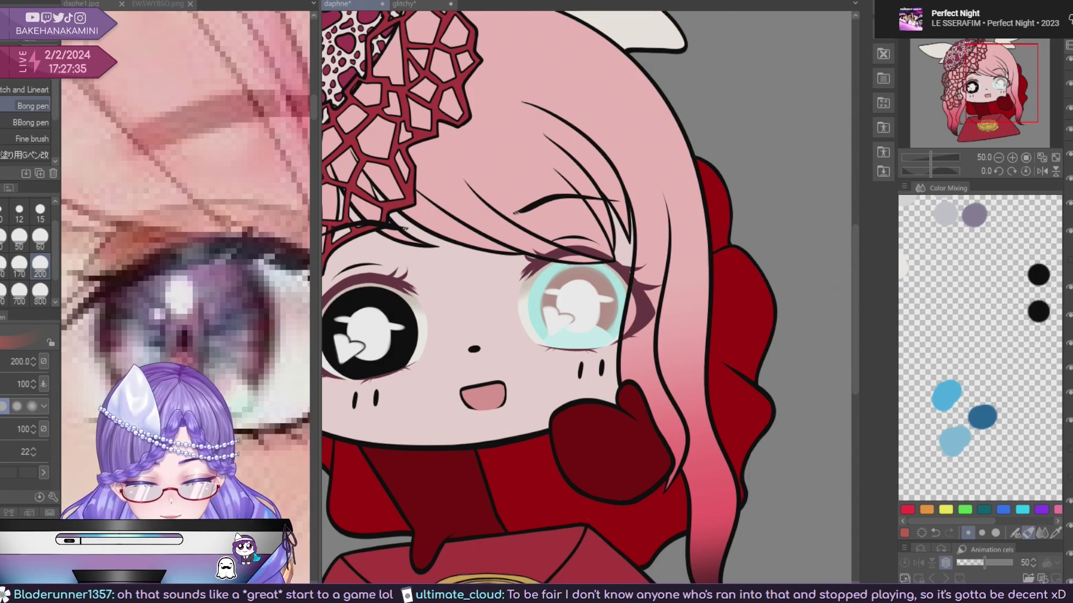
{"action": "left_click", "coordinate": [1068, 369]}
{"action": "left_click", "coordinate": [1068, 370]}
{"action": "left_click", "coordinate": [1068, 370]}
{"action": "left_click", "coordinate": [1068, 369]}
{"action": "left_click", "coordinate": [1068, 370]}
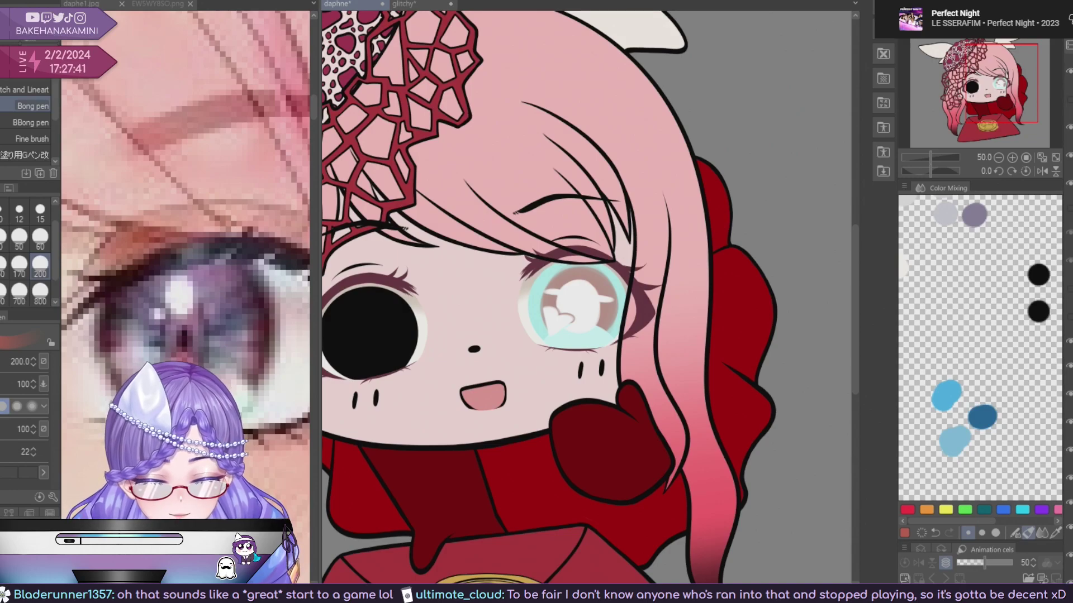
Copy the thin iris outline from the glitchy illustration onto the right-hand eye in daphne and save the file.
{"action": "left_click", "coordinate": [425, 4]}
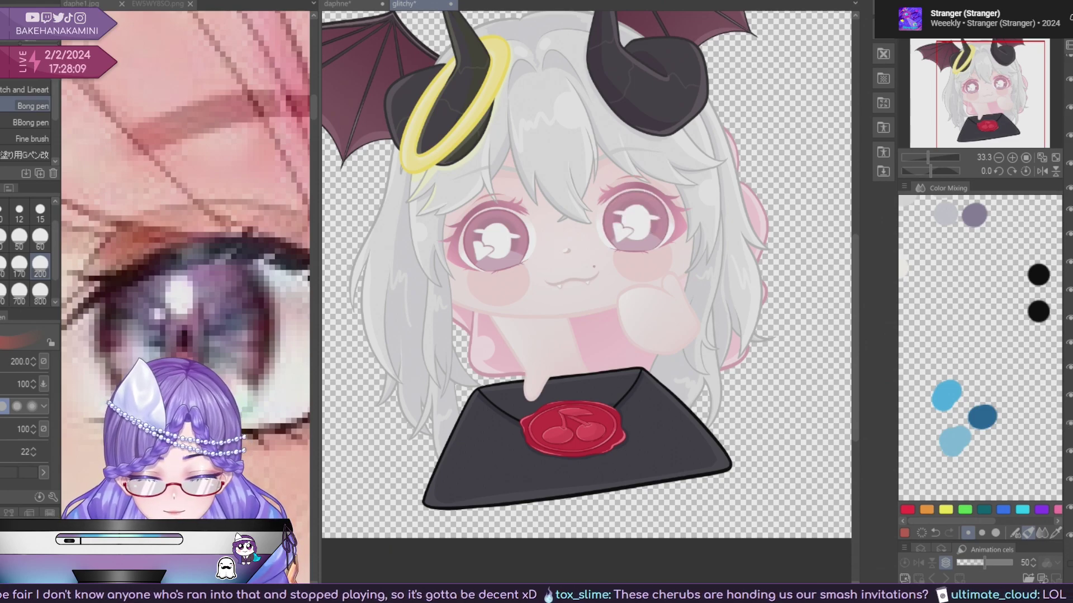
{"action": "key", "text": "ctrl+a"}
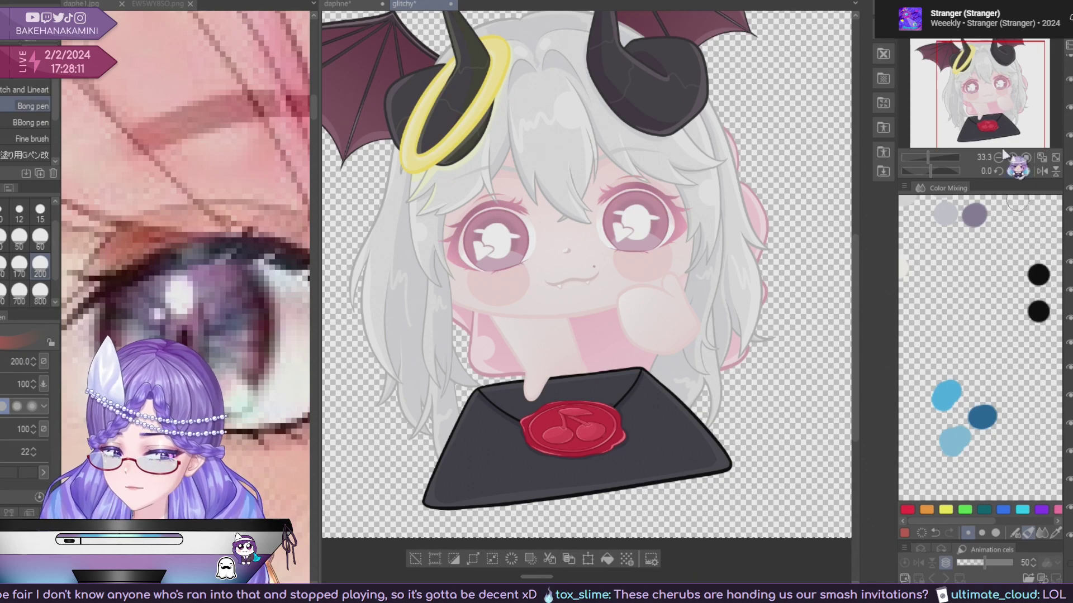
{"action": "left_click", "coordinate": [341, 4]}
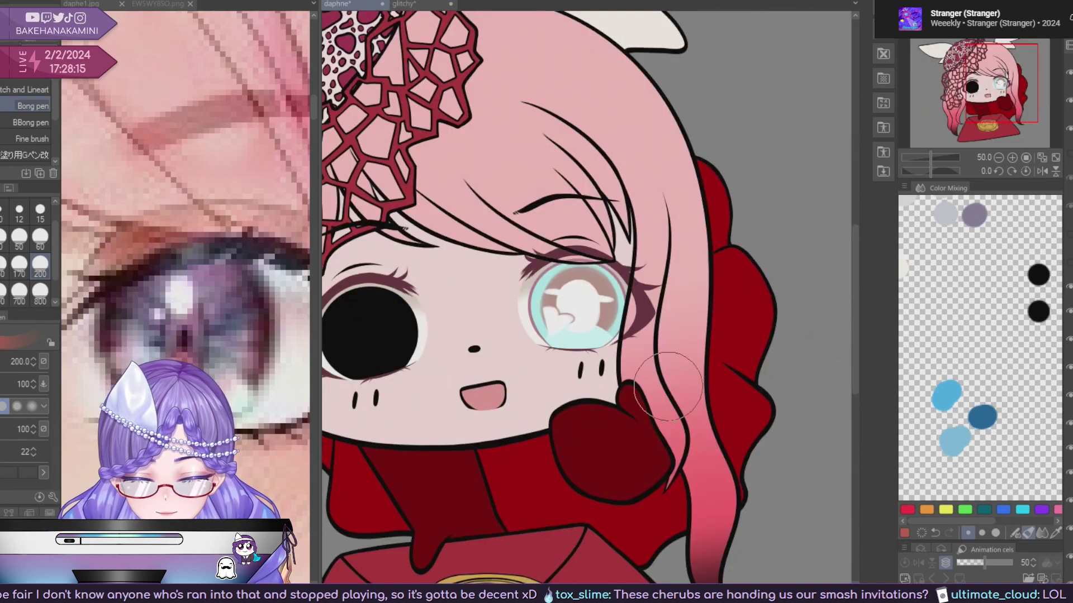
{"action": "scroll", "coordinate": [675, 389], "scroll_direction": "down", "scroll_amount": 5}
{"action": "scroll", "coordinate": [687, 402], "scroll_direction": "up", "scroll_amount": 4}
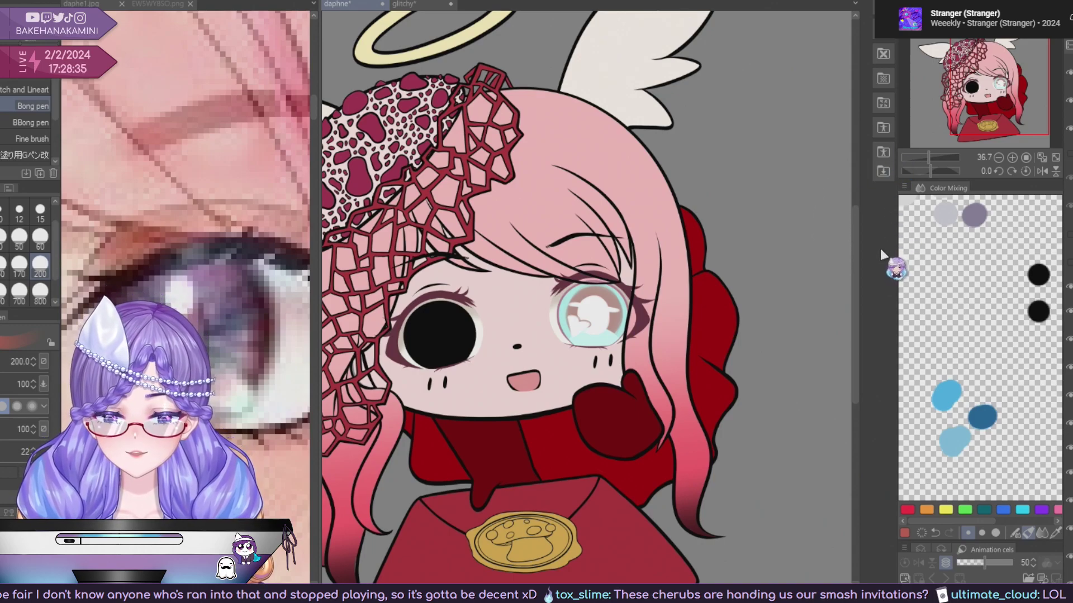
{"action": "left_click_drag", "start_coordinate": [856, 306], "coordinate": [856, 308]}
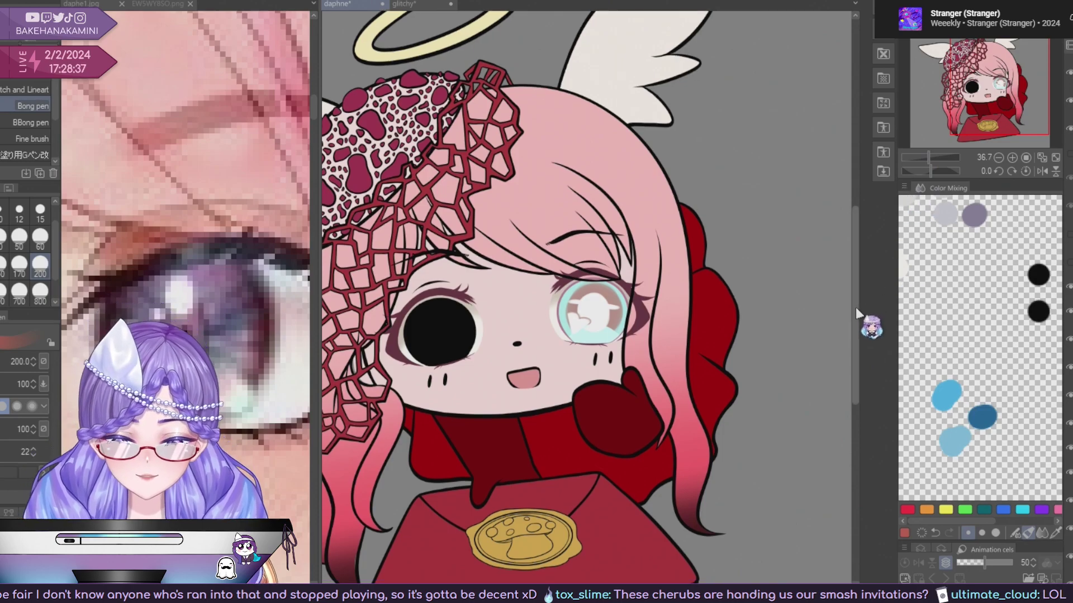
{"action": "left_click_drag", "start_coordinate": [709, 351], "coordinate": [752, 341]}
{"action": "key", "text": "ctrl+s"}
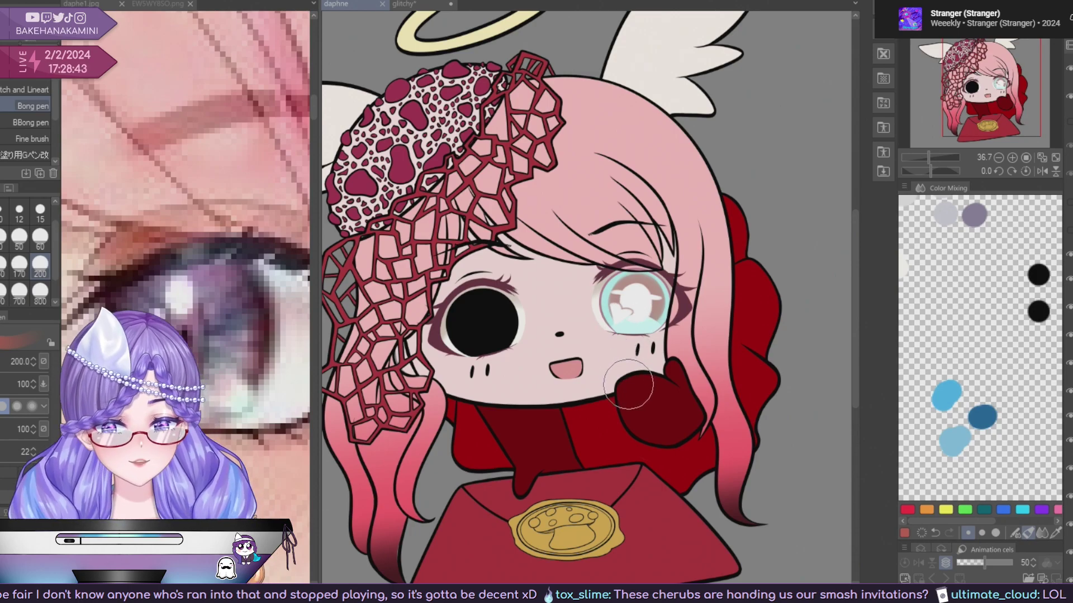
Recolour the outline of the right-hand iris dark red with the Milli pen and save the daphne file.
{"action": "scroll", "coordinate": [661, 292], "scroll_direction": "up", "scroll_amount": 2}
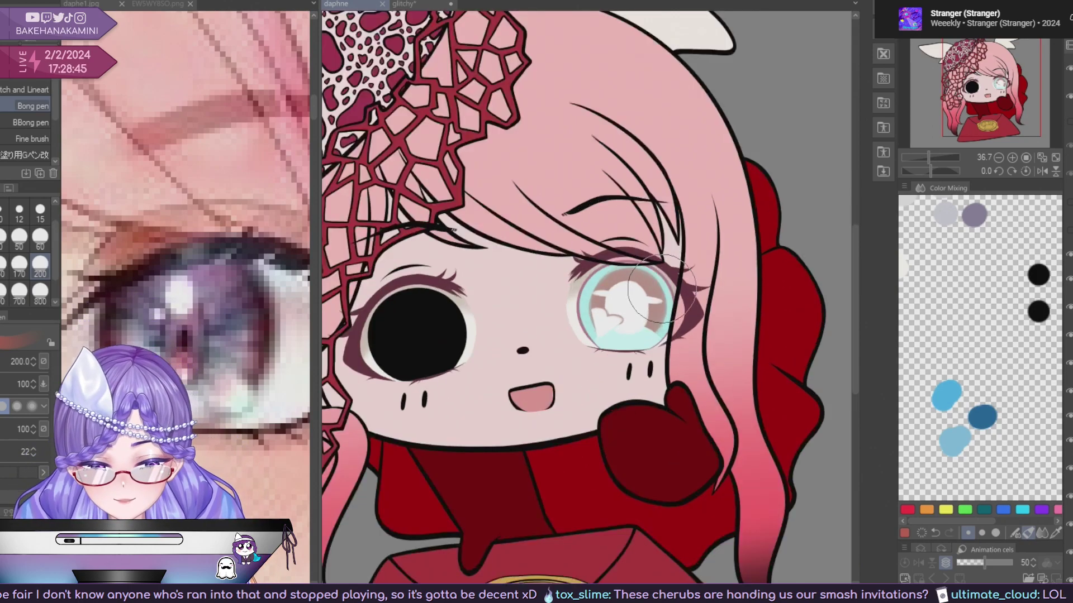
{"action": "scroll", "coordinate": [661, 292], "scroll_direction": "up", "scroll_amount": 2}
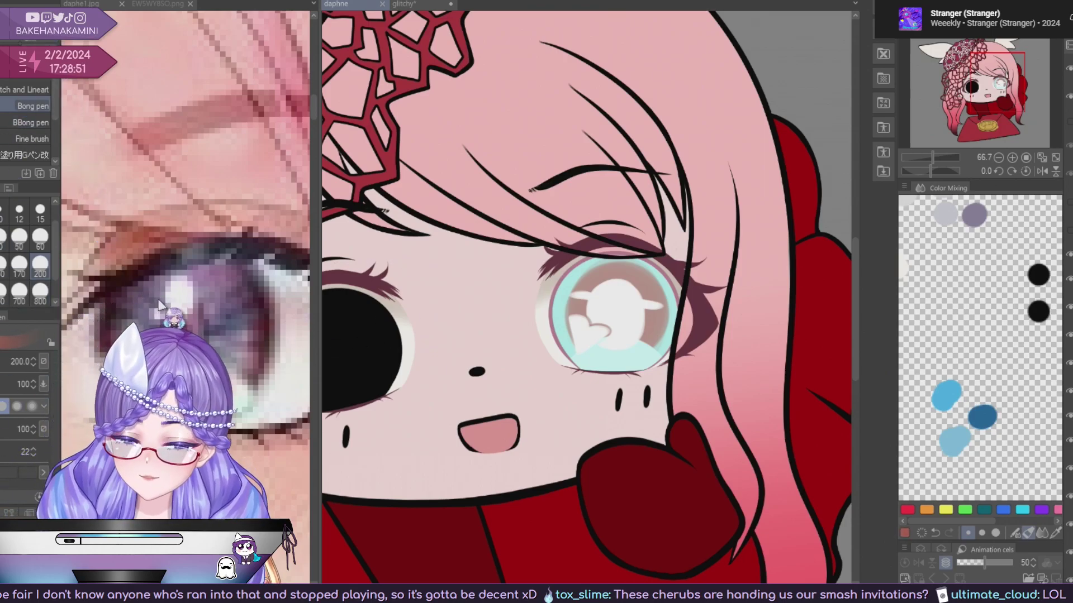
{"action": "key", "text": "p"}
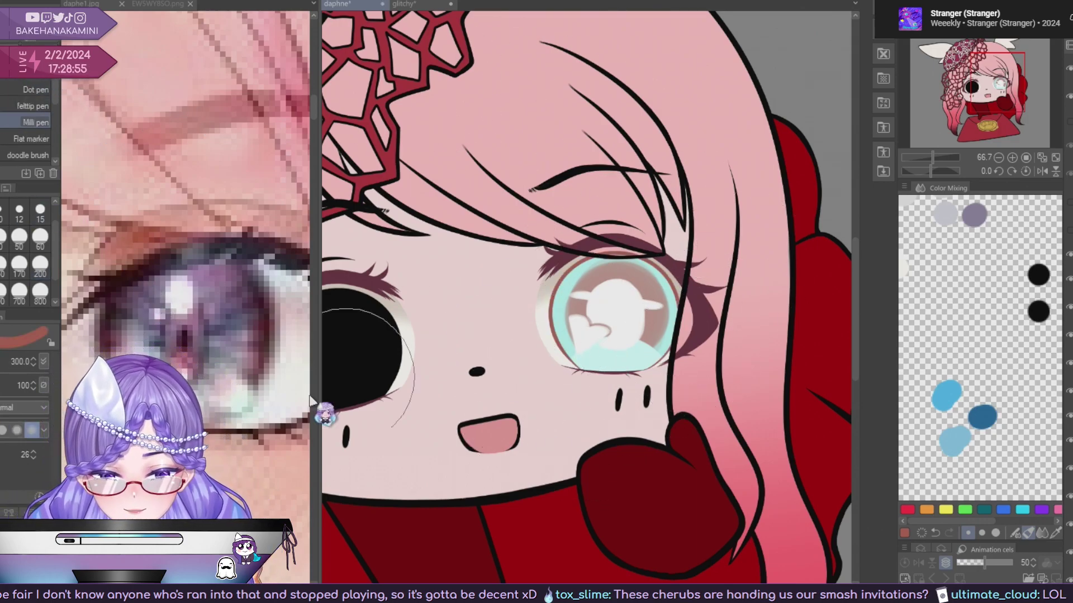
{"action": "key", "text": "x"}
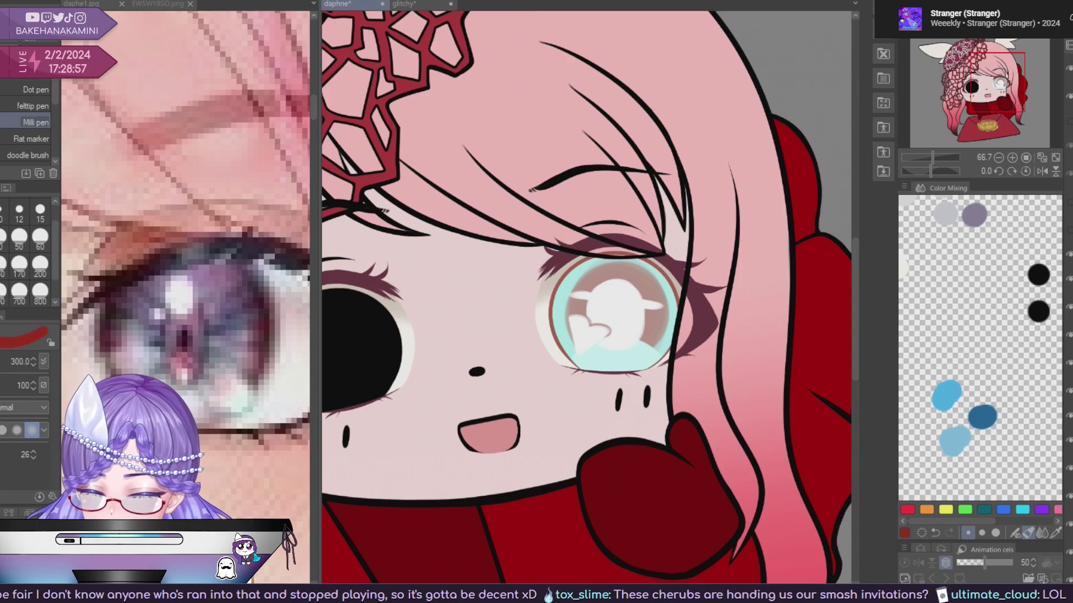
{"action": "scroll", "coordinate": [613, 258], "scroll_direction": "down", "scroll_amount": 5}
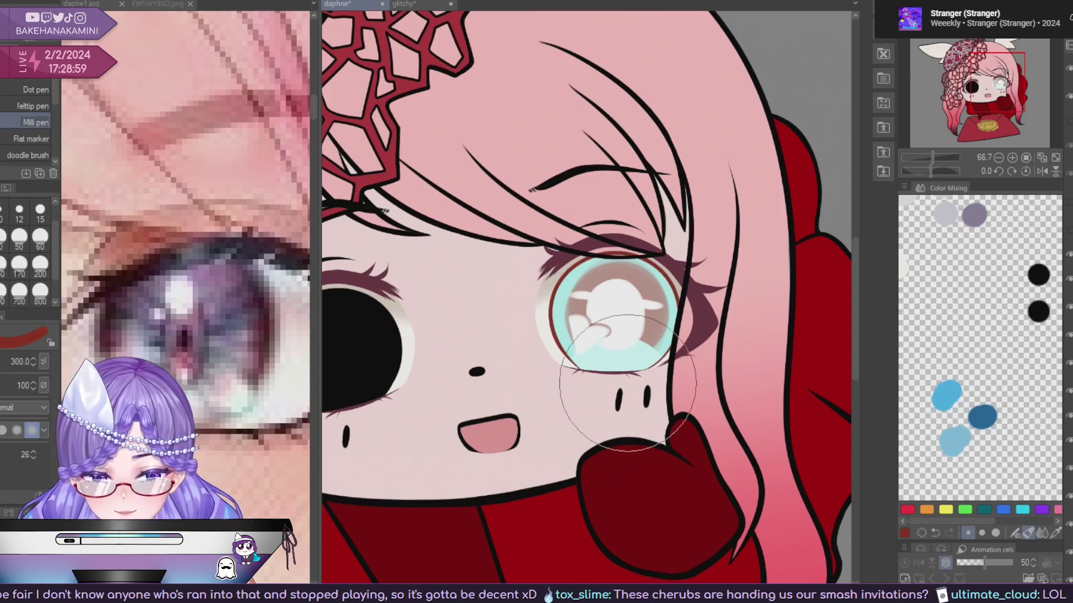
{"action": "scroll", "coordinate": [669, 468], "scroll_direction": "up", "scroll_amount": 4}
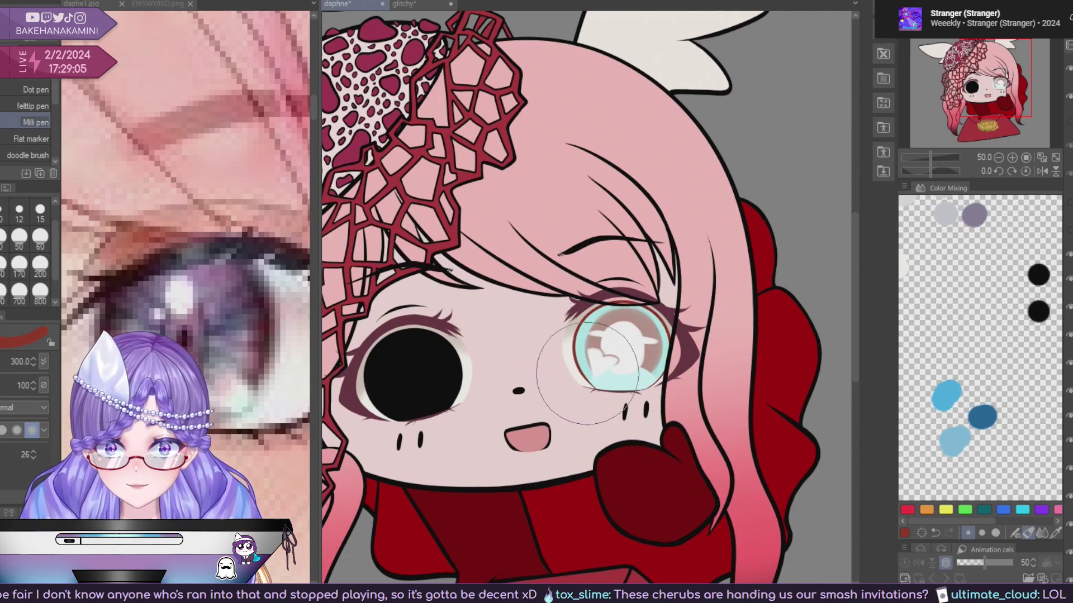
{"action": "left_click_drag", "start_coordinate": [757, 409], "coordinate": [750, 375]}
{"action": "key", "text": "ctrl+s"}
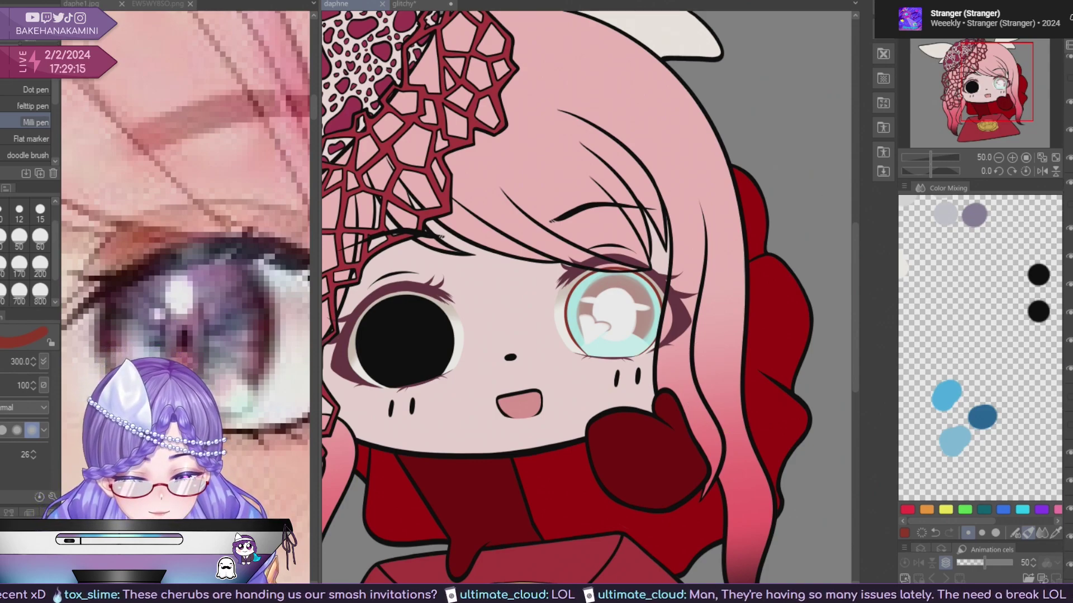
Toggle the right-hand eye's layers off and on to examine how each one contributes to the iris colouring.
{"action": "left_click", "coordinate": [1068, 322]}
{"action": "left_click", "coordinate": [1068, 322]}
{"action": "left_click", "coordinate": [1068, 294]}
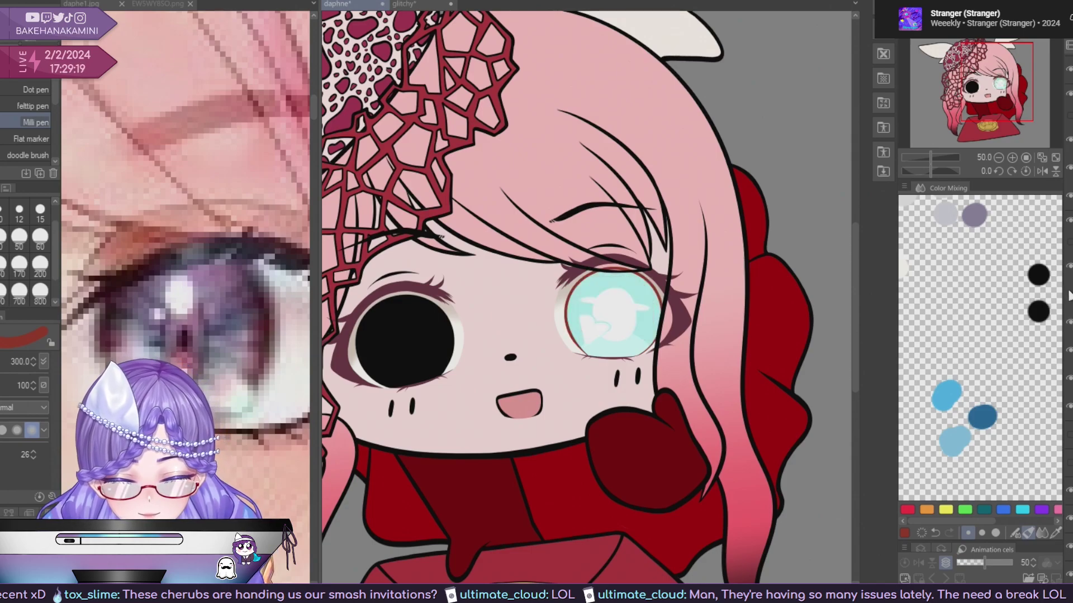
{"action": "left_click", "coordinate": [1068, 296]}
{"action": "left_click", "coordinate": [1069, 296]}
{"action": "left_click", "coordinate": [1069, 297]}
{"action": "left_click", "coordinate": [1069, 297]}
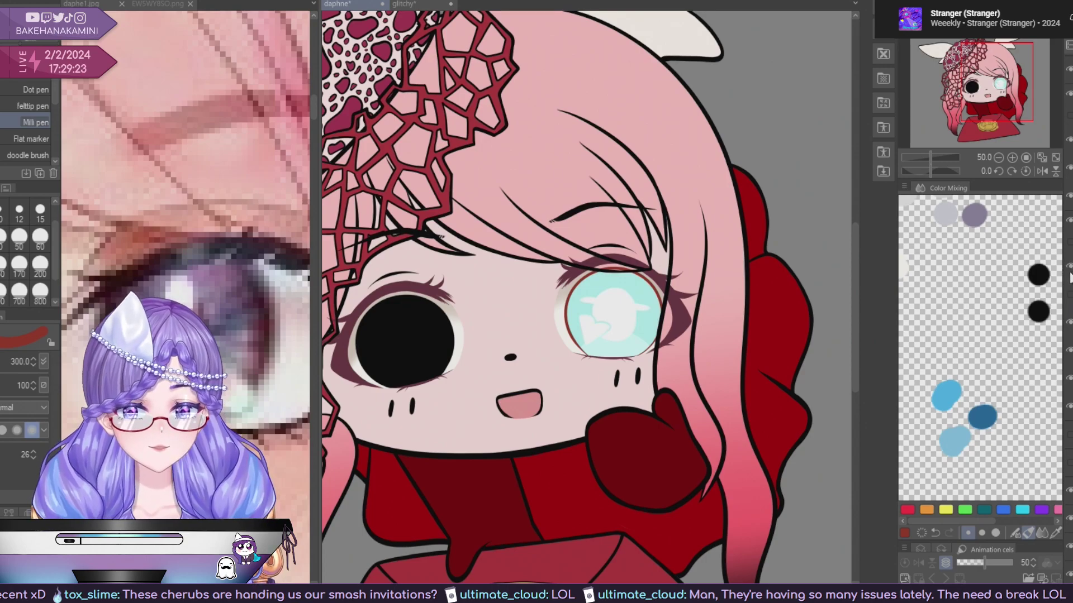
{"action": "left_click", "coordinate": [1068, 278]}
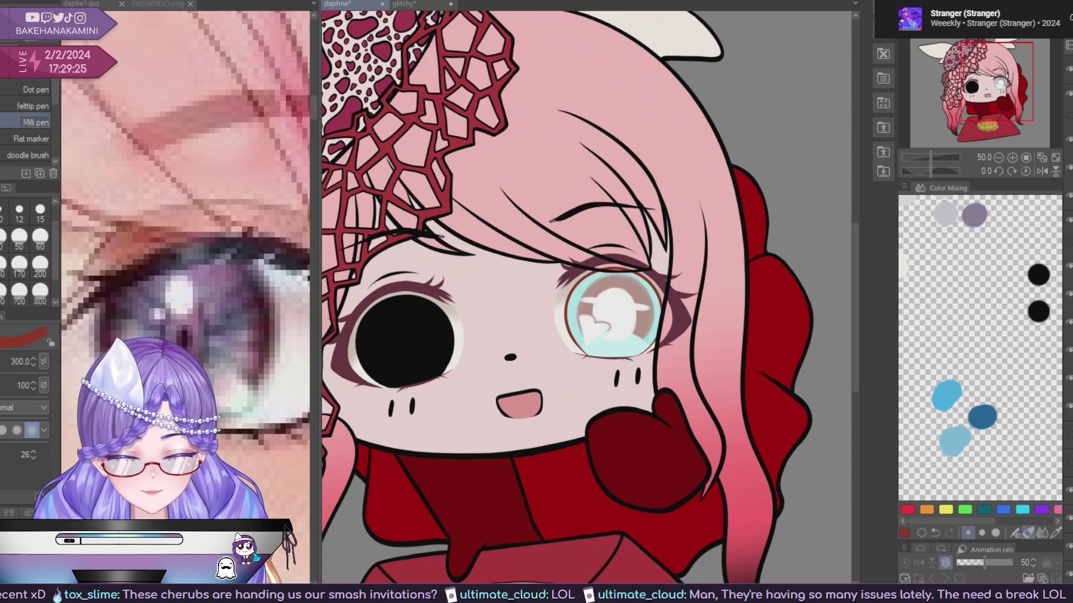
Paint the right-hand iris reddish brown around the highlights with the Milli pen at size 200, keeping the lower part mint.
{"action": "left_click", "coordinate": [312, 308]}
{"action": "left_click", "coordinate": [347, 342]}
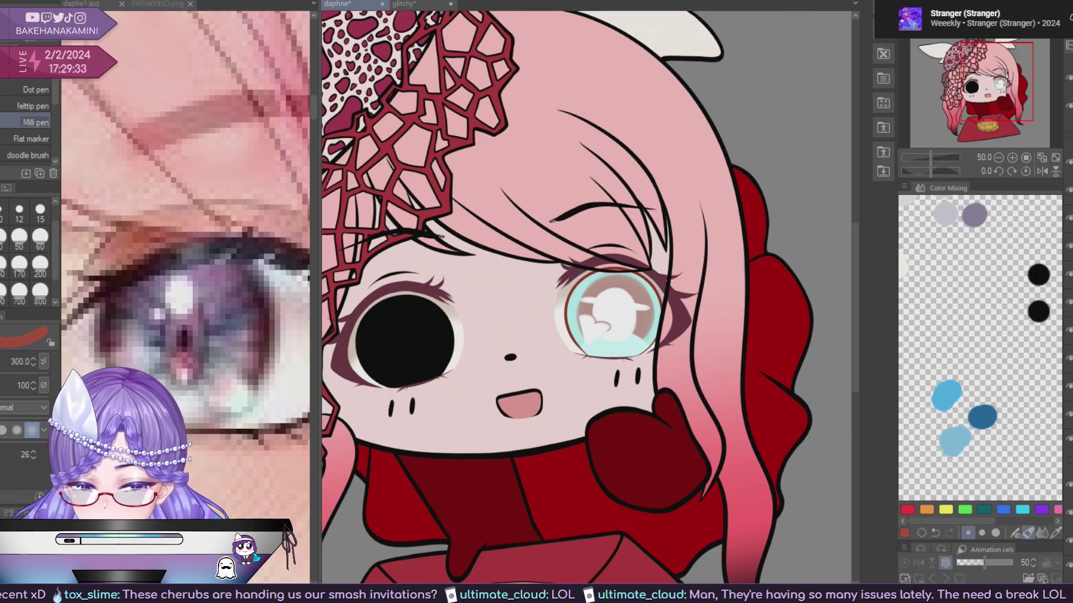
{"action": "left_click", "coordinate": [40, 264]}
{"action": "mouse_move", "coordinate": [634, 271]}
{"action": "left_mouse_down"}
{"action": "mouse_move", "coordinate": [567, 308]}
{"action": "mouse_move", "coordinate": [634, 308]}
{"action": "left_mouse_up"}
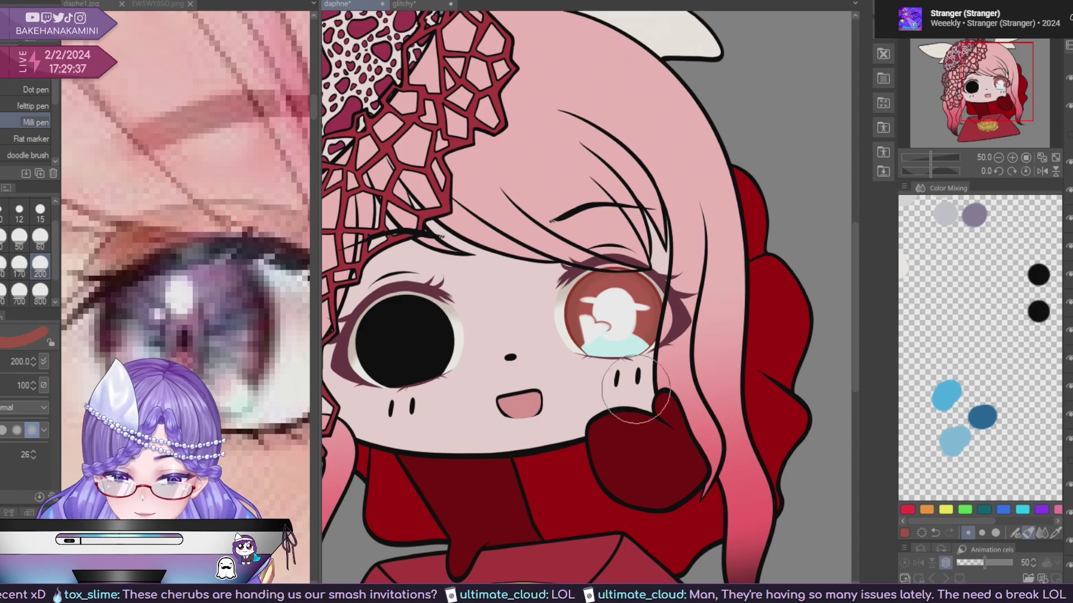
{"action": "scroll", "coordinate": [692, 386], "scroll_direction": "down", "scroll_amount": 4}
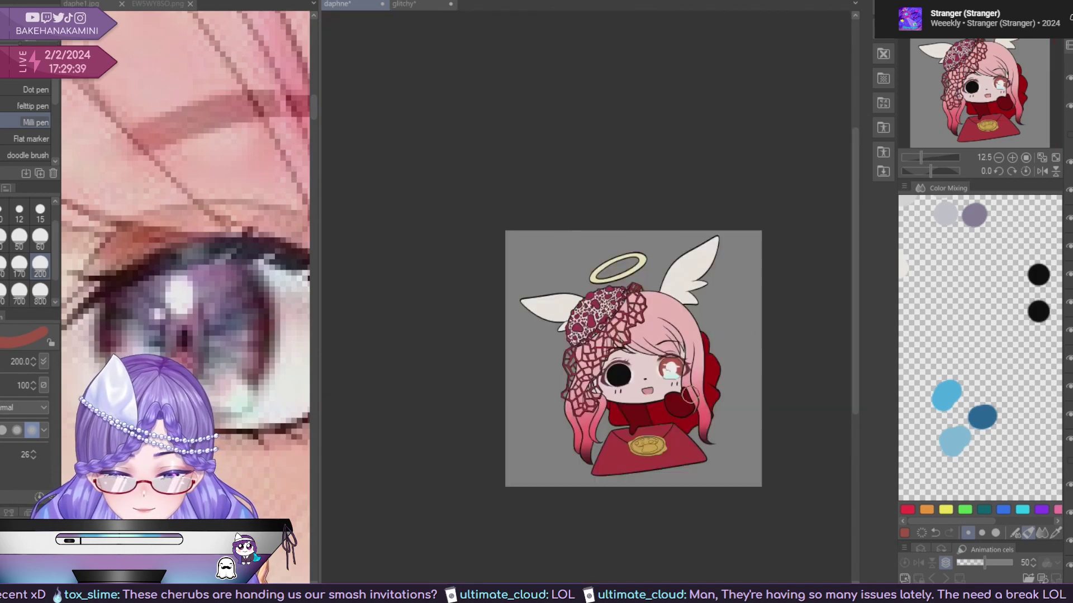
{"action": "scroll", "coordinate": [687, 394], "scroll_direction": "up", "scroll_amount": 6}
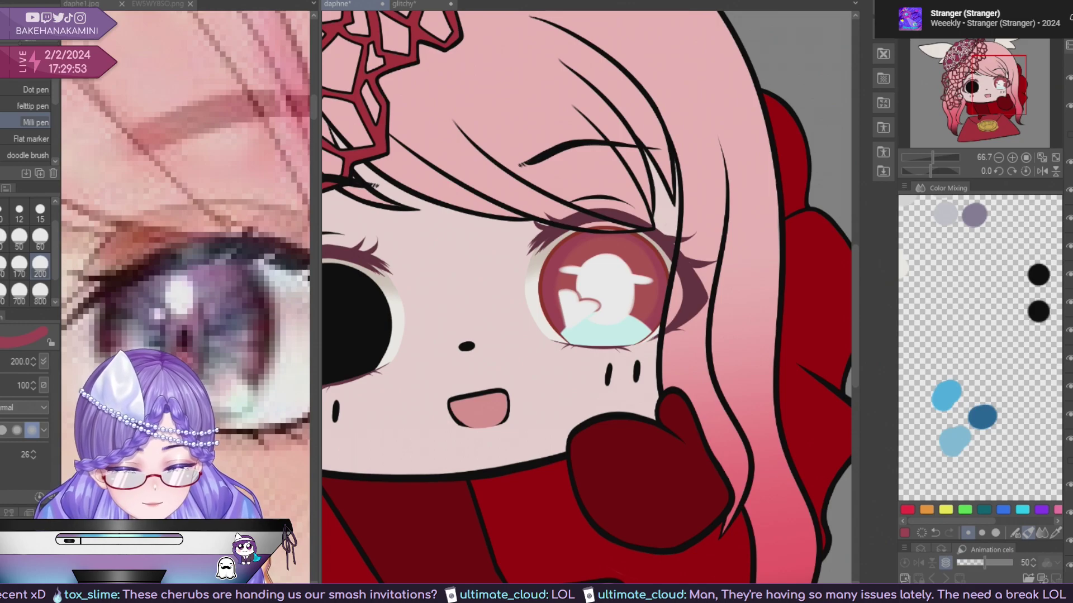
Make the right-hand iris an even plum red and take the mint off its lower part.
{"action": "key", "text": "ctrl+z"}
{"action": "key", "text": "ctrl+z"}
{"action": "key", "text": "ctrl+y"}
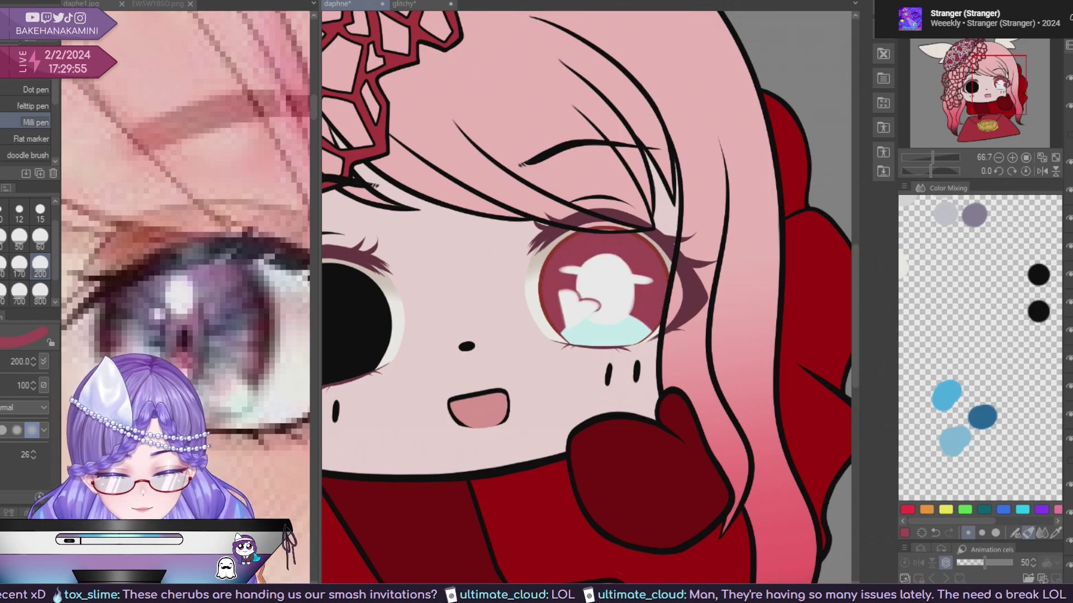
{"action": "key", "text": "ctrl+z"}
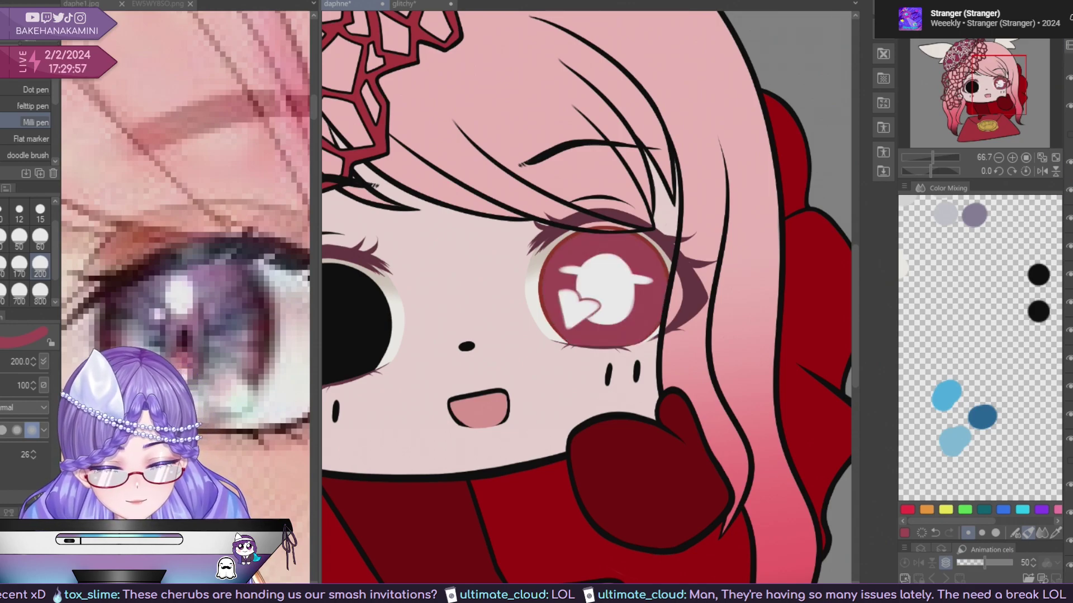
{"action": "left_click_drag", "start_coordinate": [582, 471], "coordinate": [605, 431]}
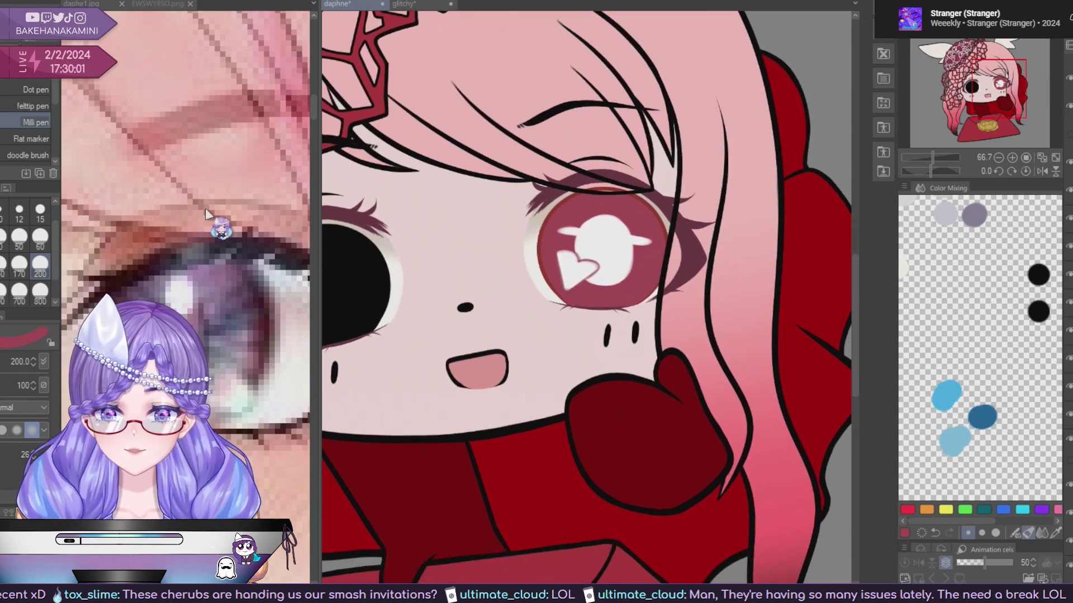
Paint a mint green area across the bottom of the plum-red right-hand iris with the Milli pen at size 200.
{"action": "key", "text": "x"}
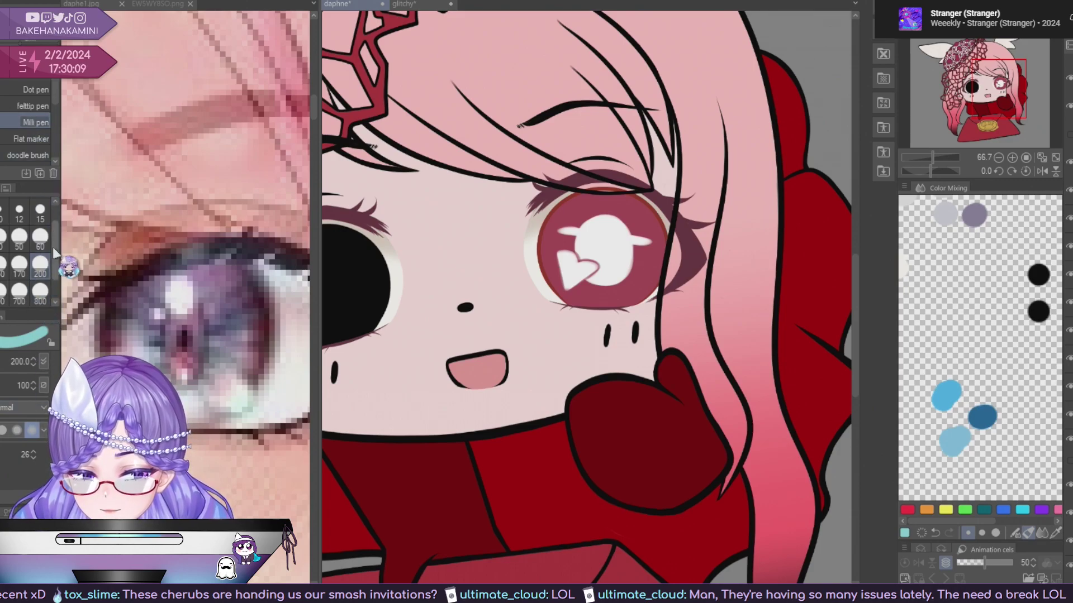
{"action": "mouse_move", "coordinate": [609, 309]}
{"action": "left_mouse_down"}
{"action": "mouse_move", "coordinate": [626, 314]}
{"action": "mouse_move", "coordinate": [593, 318]}
{"action": "mouse_move", "coordinate": [632, 322]}
{"action": "mouse_move", "coordinate": [674, 352]}
{"action": "mouse_move", "coordinate": [611, 307]}
{"action": "mouse_move", "coordinate": [598, 319]}
{"action": "mouse_move", "coordinate": [618, 306]}
{"action": "left_mouse_up"}
{"action": "key", "text": "ctrl+z"}
{"action": "key", "text": "ctrl+z"}
{"action": "key", "text": "ctrl+z"}
{"action": "scroll", "coordinate": [617, 306], "scroll_direction": "down", "scroll_amount": 5}
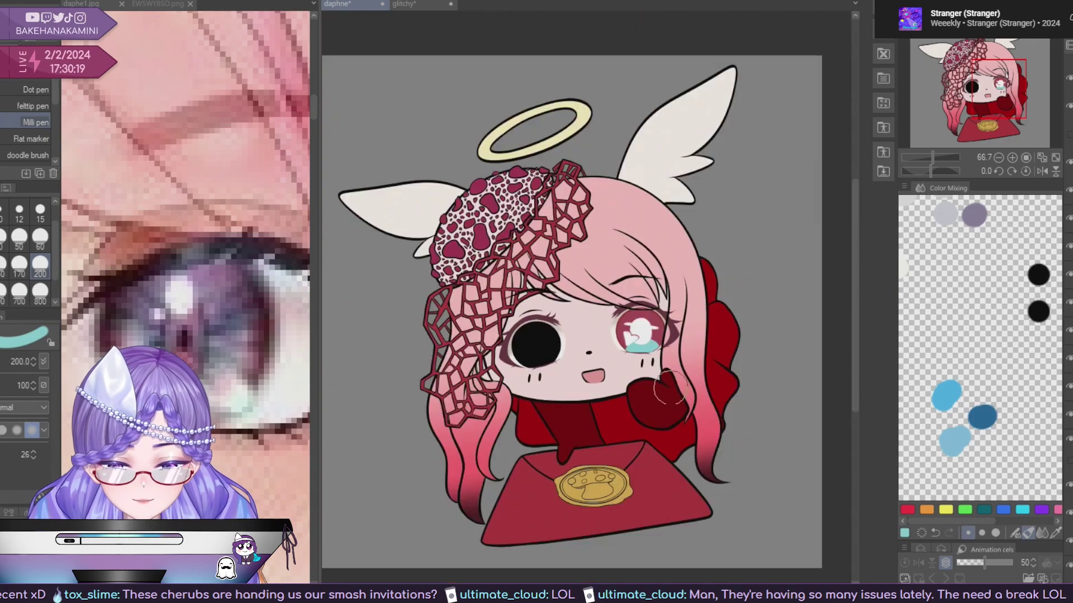
Paint a muted purple area around the highlights in the centre of the right-hand iris with the Bong pen at size 200, and save the illustration.
{"action": "scroll", "coordinate": [674, 401], "scroll_direction": "up", "scroll_amount": 5}
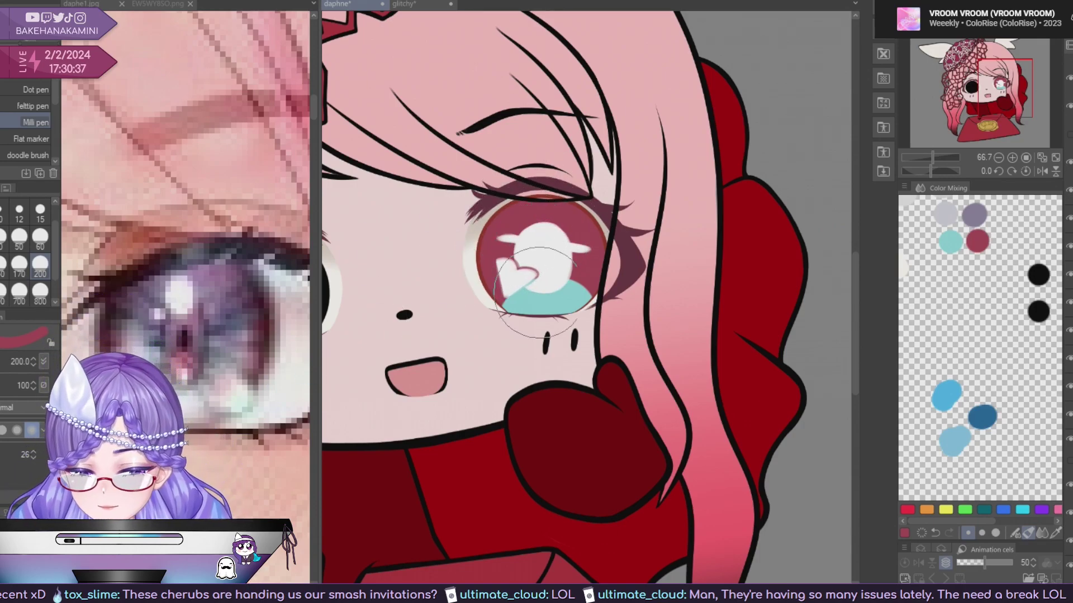
{"action": "left_click", "coordinate": [558, 301], "text": "alt"}
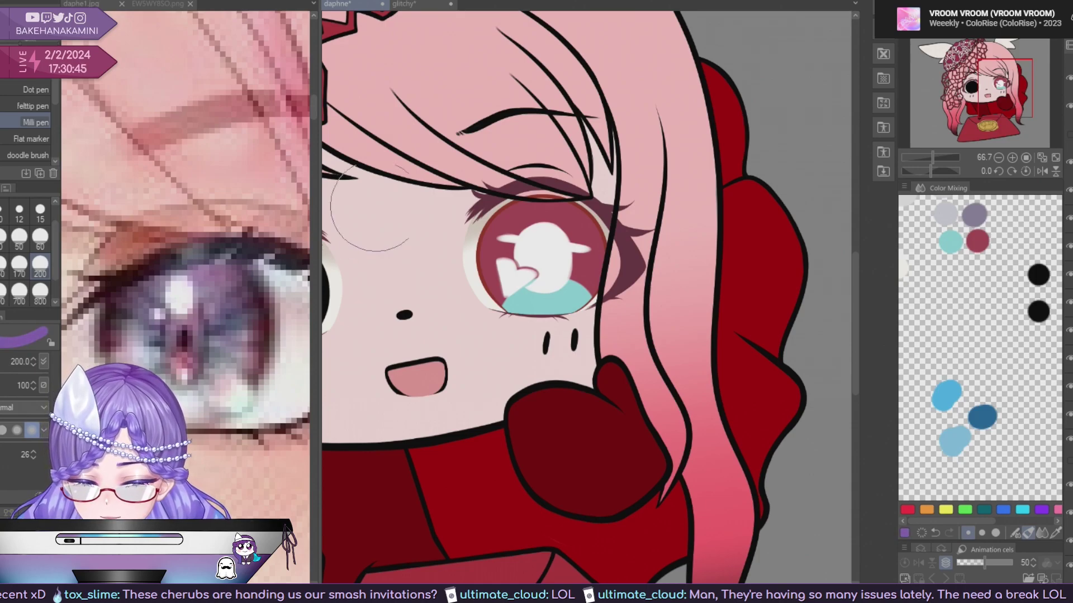
{"action": "left_click", "coordinate": [54, 75]}
{"action": "mouse_move", "coordinate": [491, 192]}
{"action": "left_mouse_down"}
{"action": "mouse_move", "coordinate": [536, 257]}
{"action": "mouse_move", "coordinate": [519, 251]}
{"action": "mouse_move", "coordinate": [596, 208]}
{"action": "left_mouse_up"}
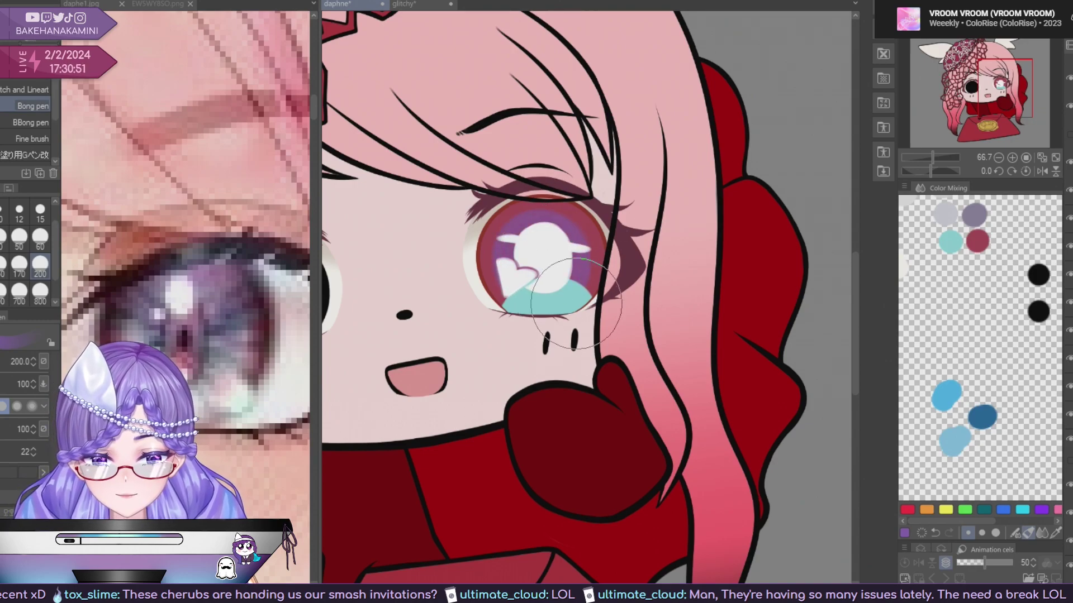
{"action": "scroll", "coordinate": [614, 346], "scroll_direction": "down", "scroll_amount": 2}
{"action": "scroll", "coordinate": [610, 350], "scroll_direction": "down", "scroll_amount": 1}
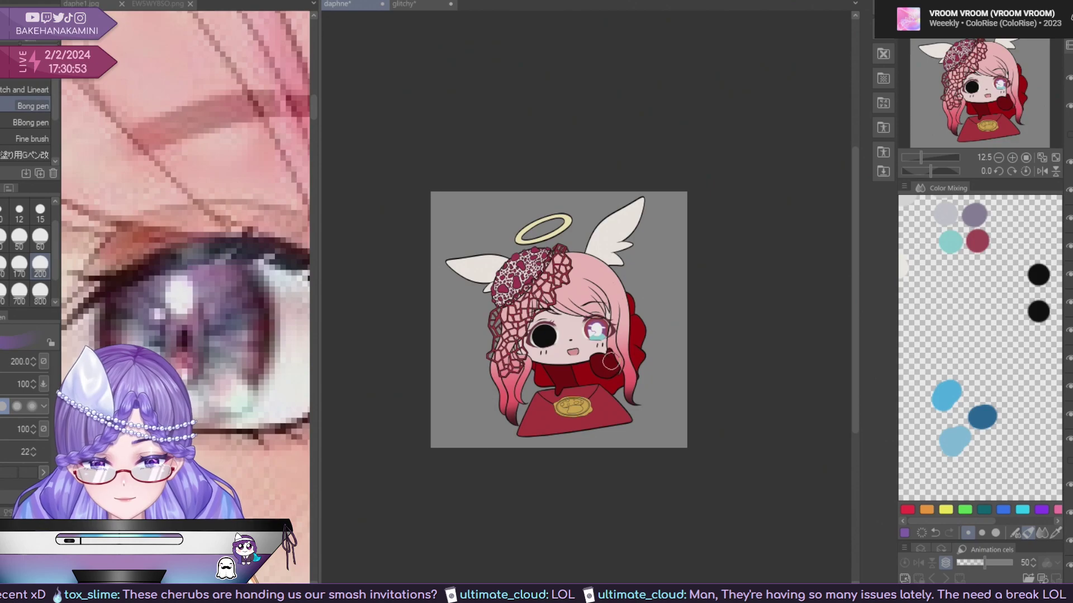
{"action": "scroll", "coordinate": [609, 357], "scroll_direction": "up", "scroll_amount": 7}
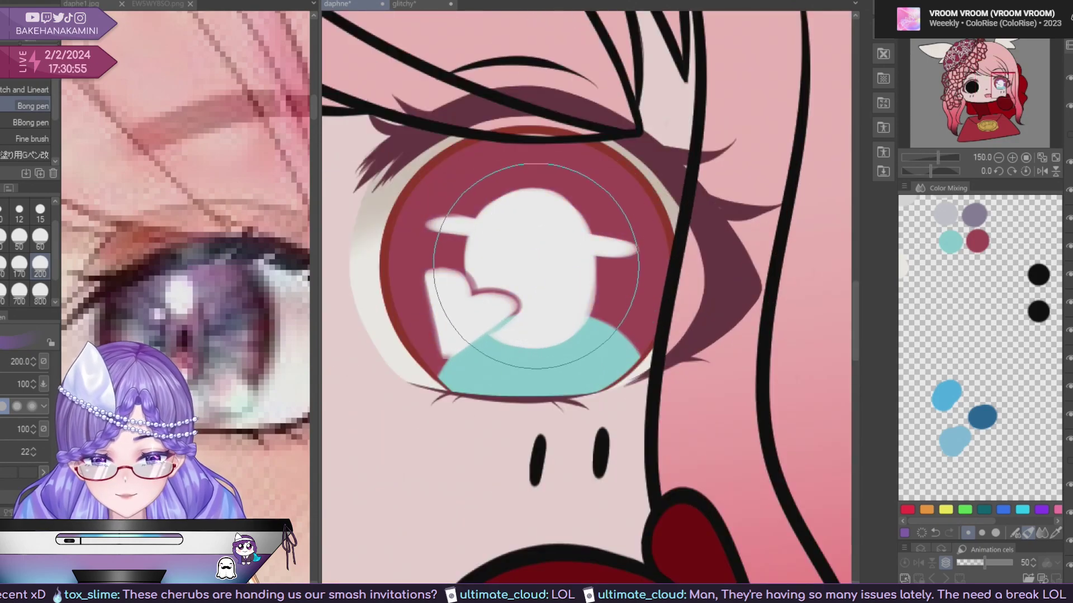
{"action": "scroll", "coordinate": [525, 263], "scroll_direction": "down", "scroll_amount": 7}
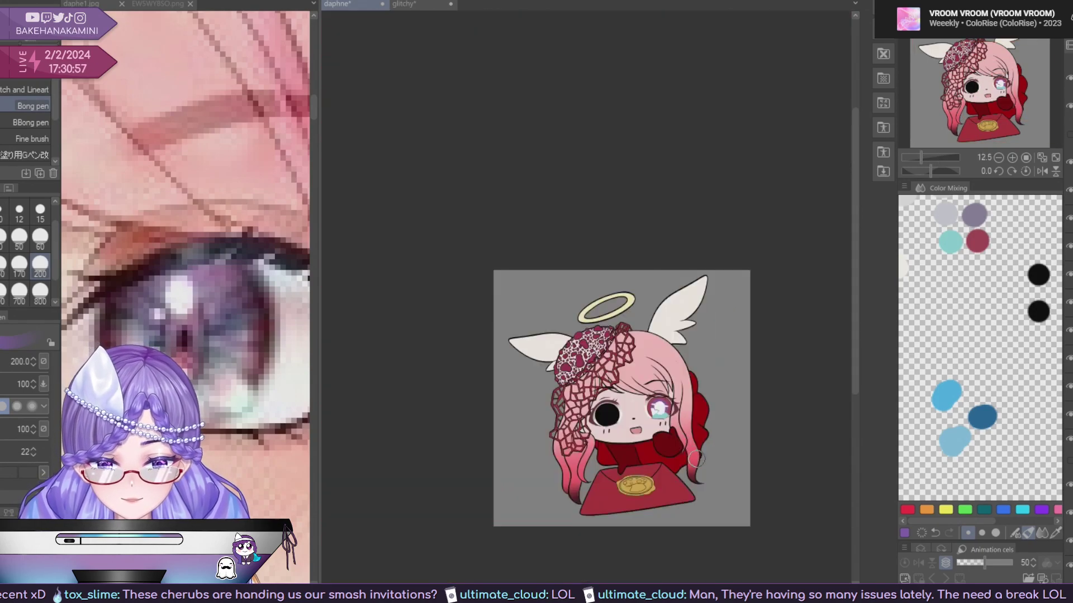
{"action": "left_click_drag", "start_coordinate": [716, 475], "coordinate": [711, 407]}
{"action": "key", "text": "ctrl+s"}
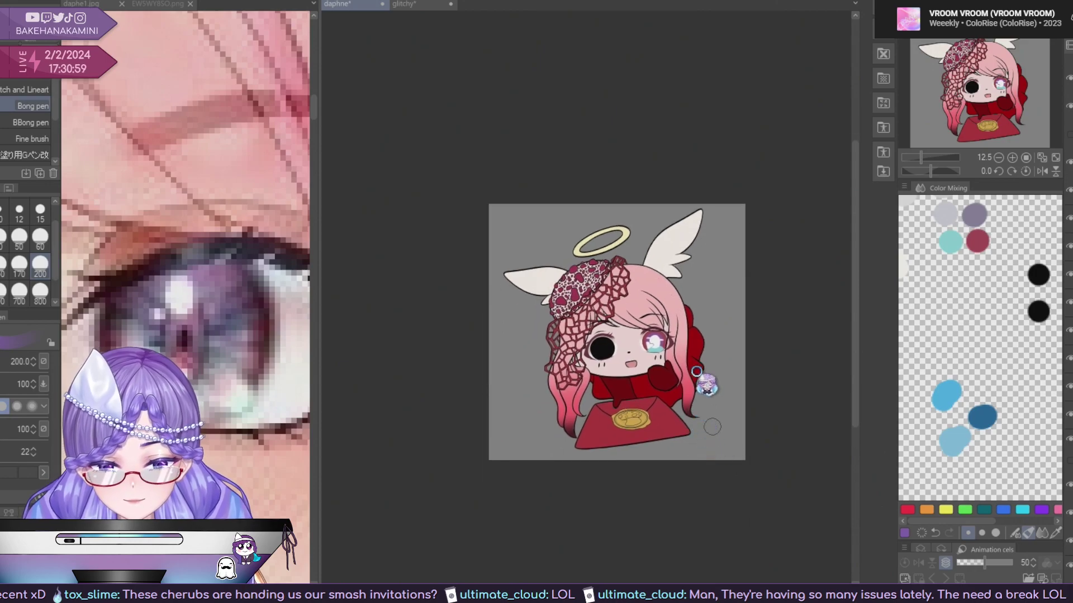
Take the muted purple off the right-hand iris, bringing back its plain plum red above the mint area.
{"action": "scroll", "coordinate": [699, 401], "scroll_direction": "up", "scroll_amount": 4}
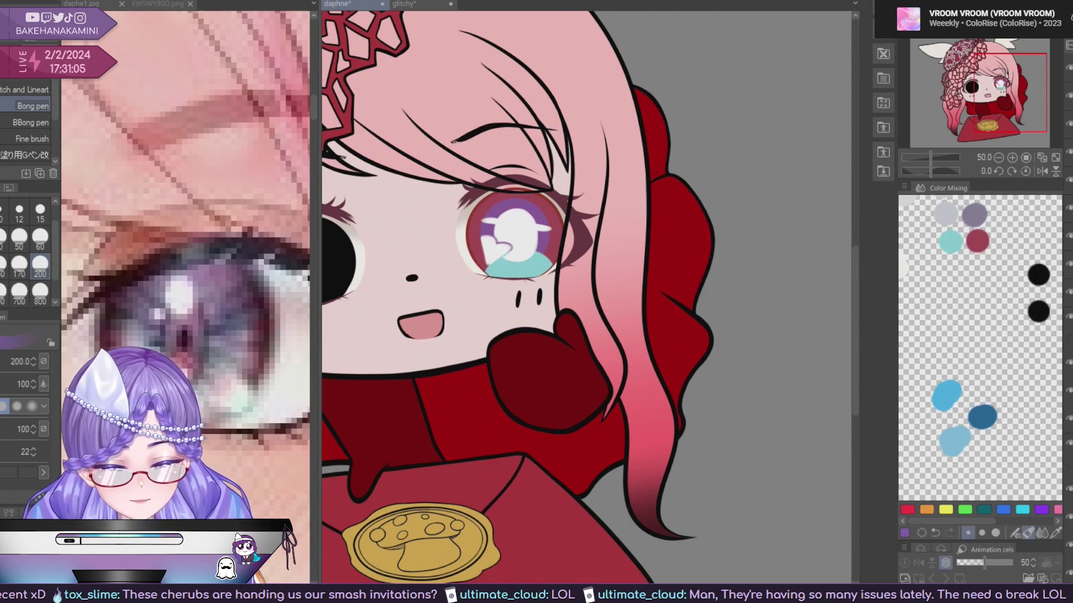
{"action": "left_click_drag", "start_coordinate": [675, 162], "coordinate": [678, 218]}
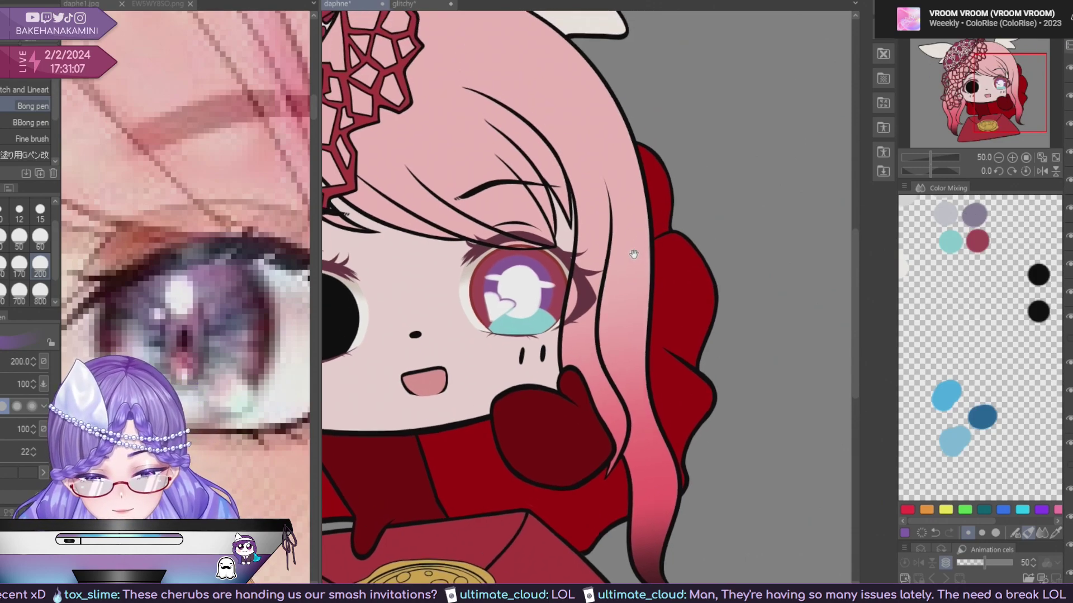
{"action": "scroll", "coordinate": [606, 232], "scroll_direction": "up", "scroll_amount": 4}
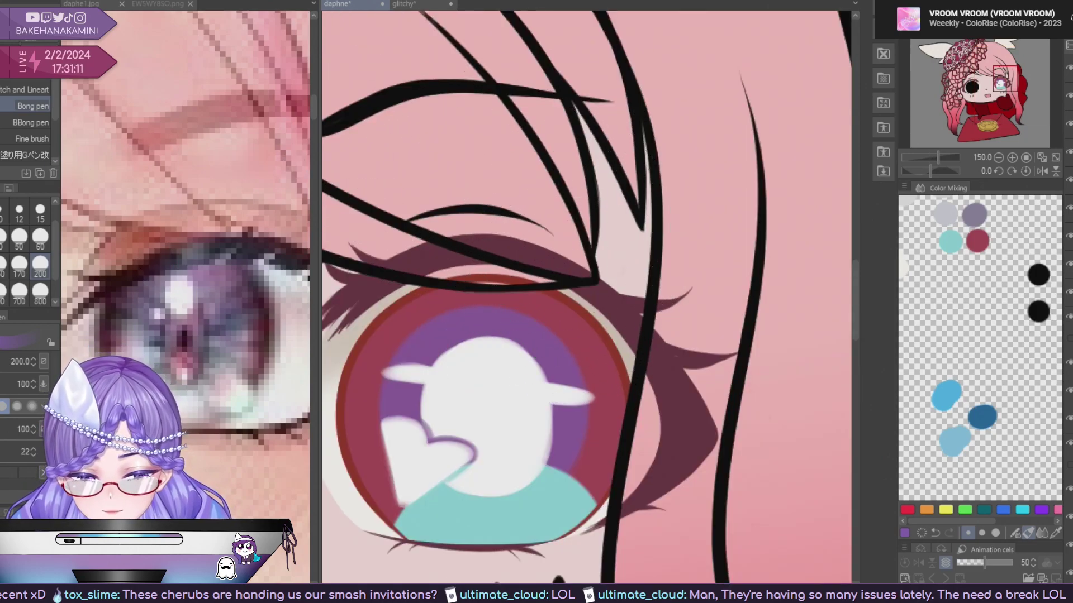
{"action": "key", "text": "b"}
{"action": "left_click_drag", "start_coordinate": [590, 188], "coordinate": [642, 174]}
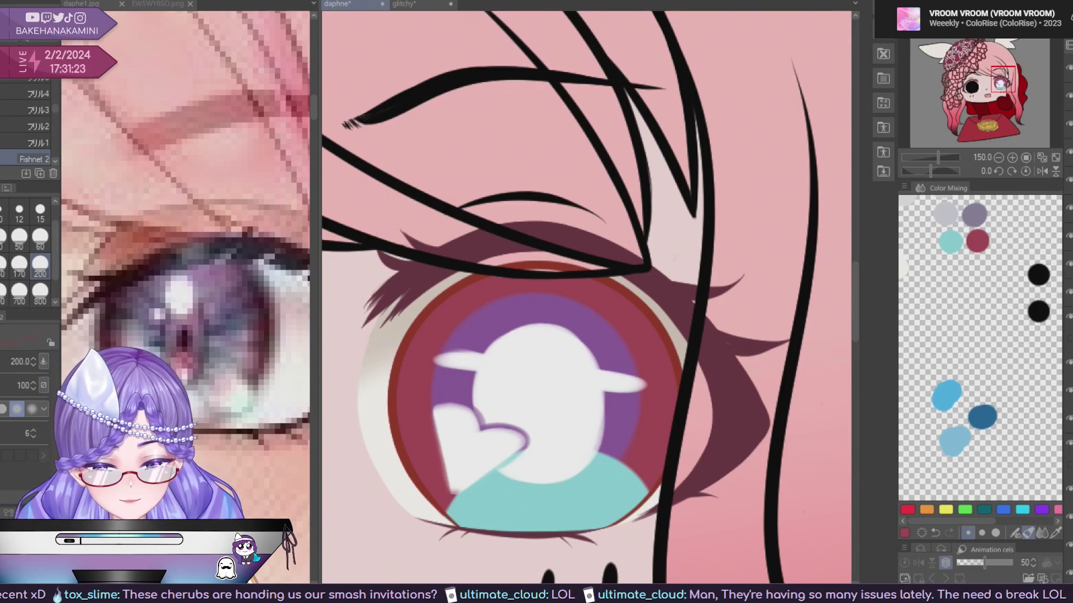
{"action": "key", "text": "ctrl+z"}
{"action": "key", "text": "ctrl+y"}
{"action": "key", "text": "ctrl+z"}
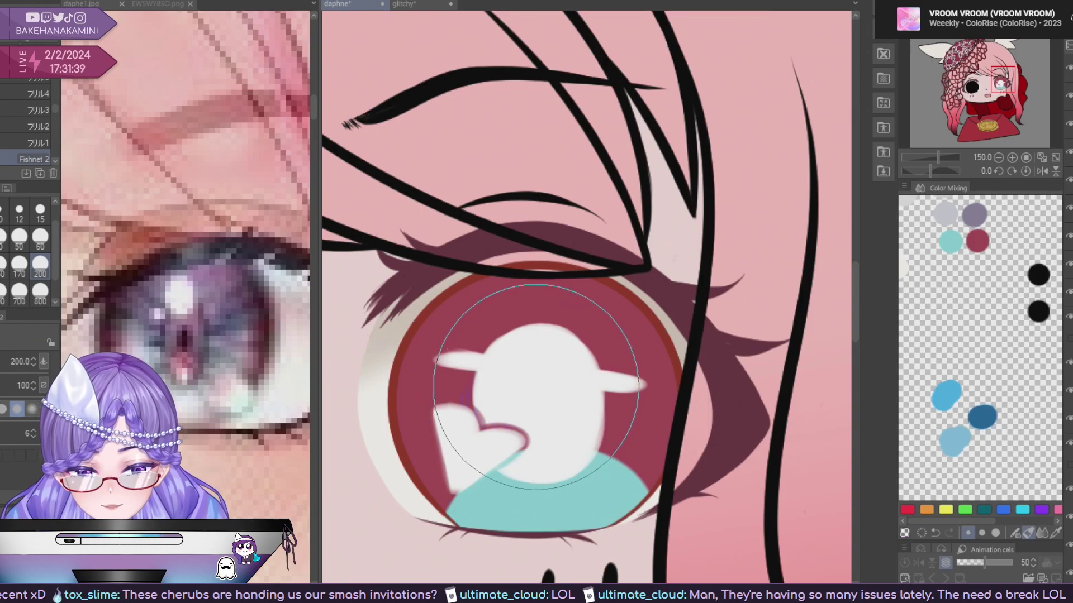
{"action": "left_click_drag", "start_coordinate": [528, 389], "coordinate": [536, 385]}
{"action": "key", "text": "ctrl+z"}
{"action": "key", "text": "ctrl+z"}
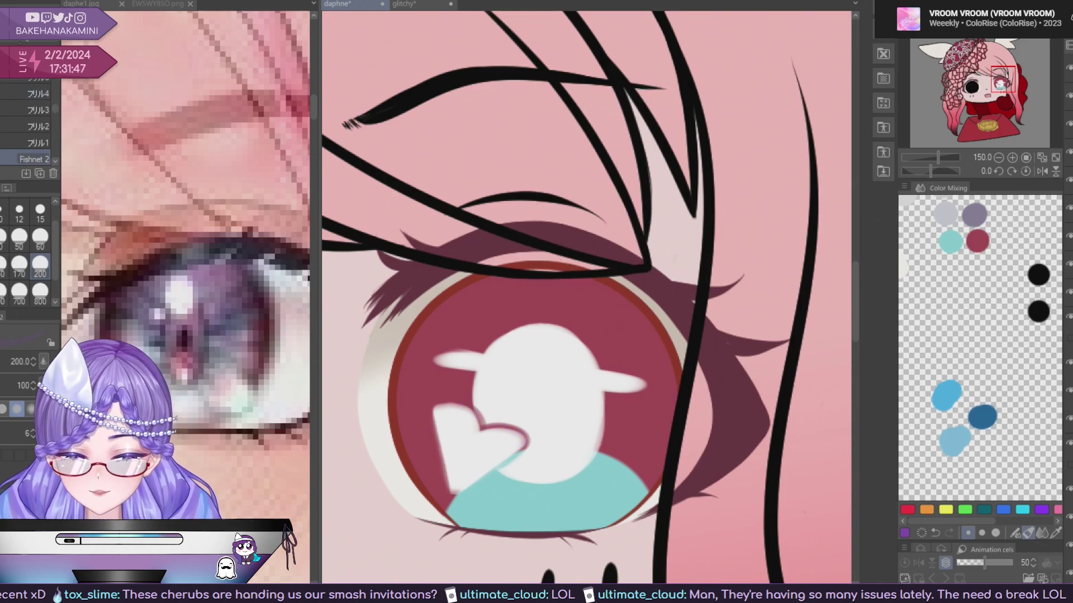
Try a more saturated purple in the middle of the right-hand iris with the Bong pen at size 200.
{"action": "key", "text": "p"}
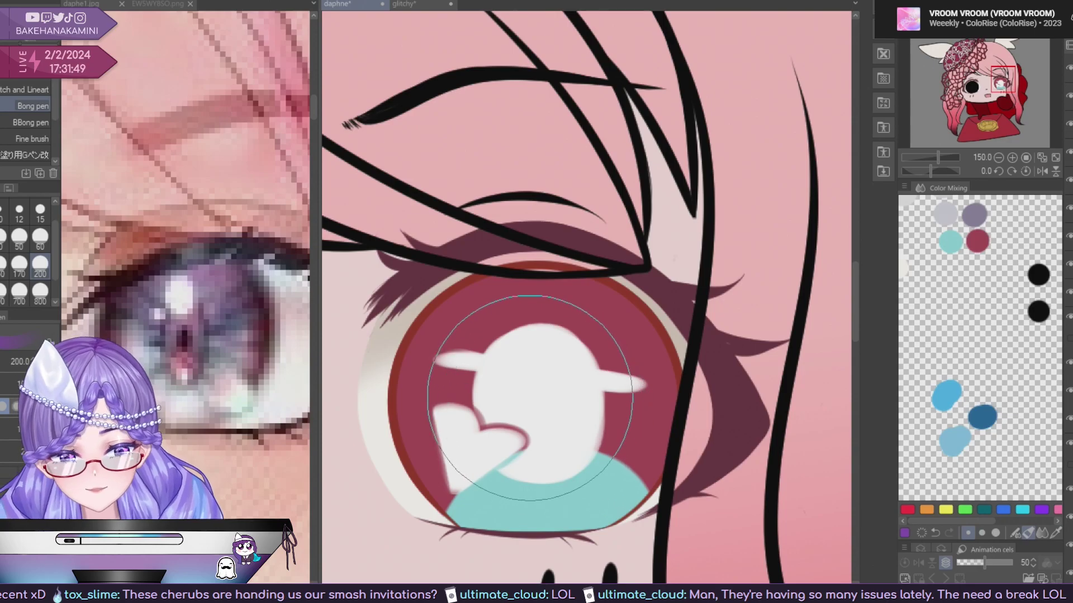
{"action": "left_click_drag", "start_coordinate": [534, 400], "coordinate": [528, 391]}
{"action": "scroll", "coordinate": [614, 385], "scroll_direction": "down", "scroll_amount": 5}
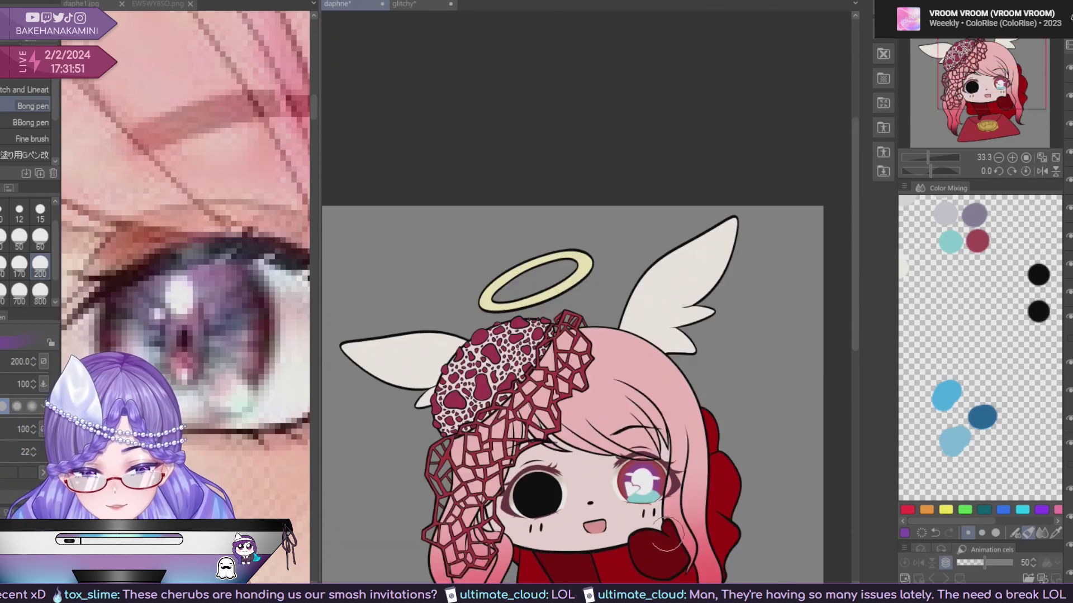
{"action": "scroll", "coordinate": [637, 399], "scroll_direction": "up", "scroll_amount": 4}
{"action": "left_click_drag", "start_coordinate": [637, 397], "coordinate": [615, 434]}
{"action": "key", "text": "ctrl+z"}
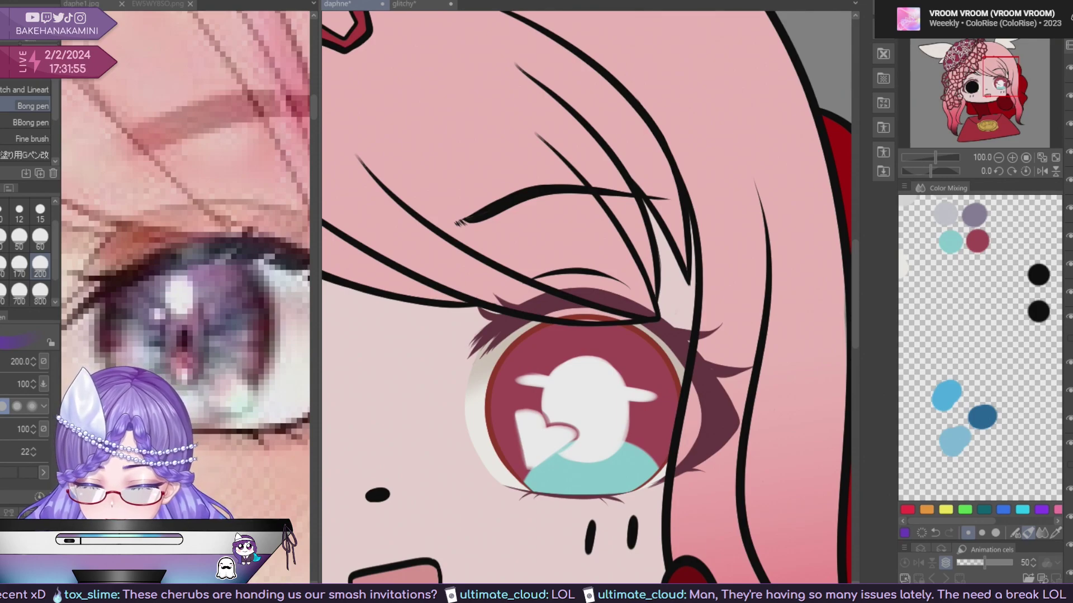
{"action": "mouse_move", "coordinate": [588, 397]}
{"action": "left_mouse_down"}
{"action": "mouse_move", "coordinate": [598, 397]}
{"action": "mouse_move", "coordinate": [580, 397]}
{"action": "mouse_move", "coordinate": [612, 402]}
{"action": "left_mouse_up"}
{"action": "key", "text": "ctrl+z"}
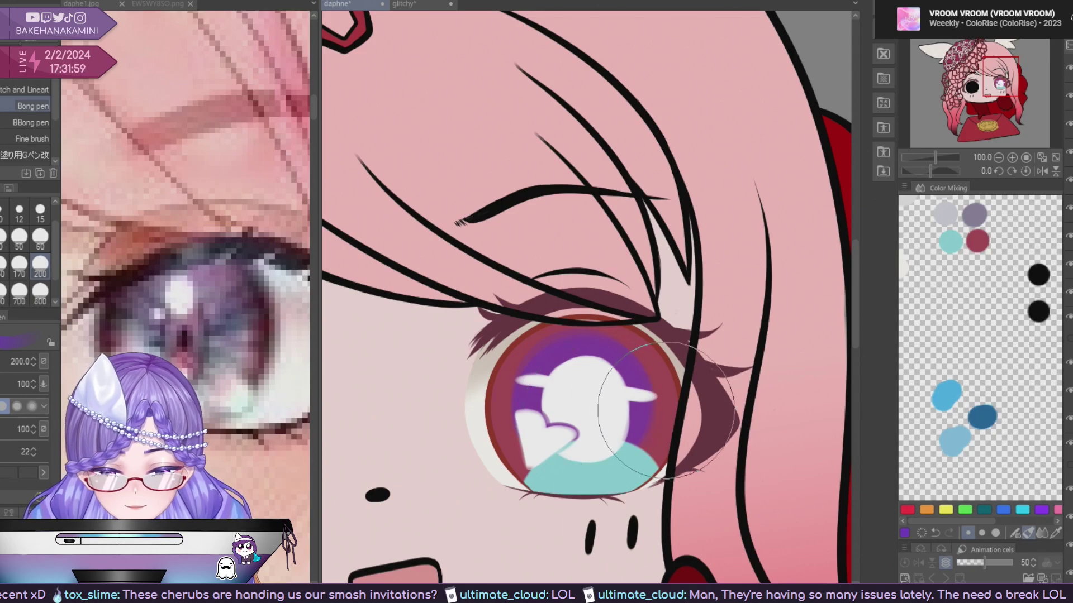
Paint a deep purple circle behind the right-hand eye's highlights with the Bong pen at size 200, and save the illustration.
{"action": "scroll", "coordinate": [696, 438], "scroll_direction": "down", "scroll_amount": 6}
{"action": "left_click_drag", "start_coordinate": [742, 507], "coordinate": [701, 464]}
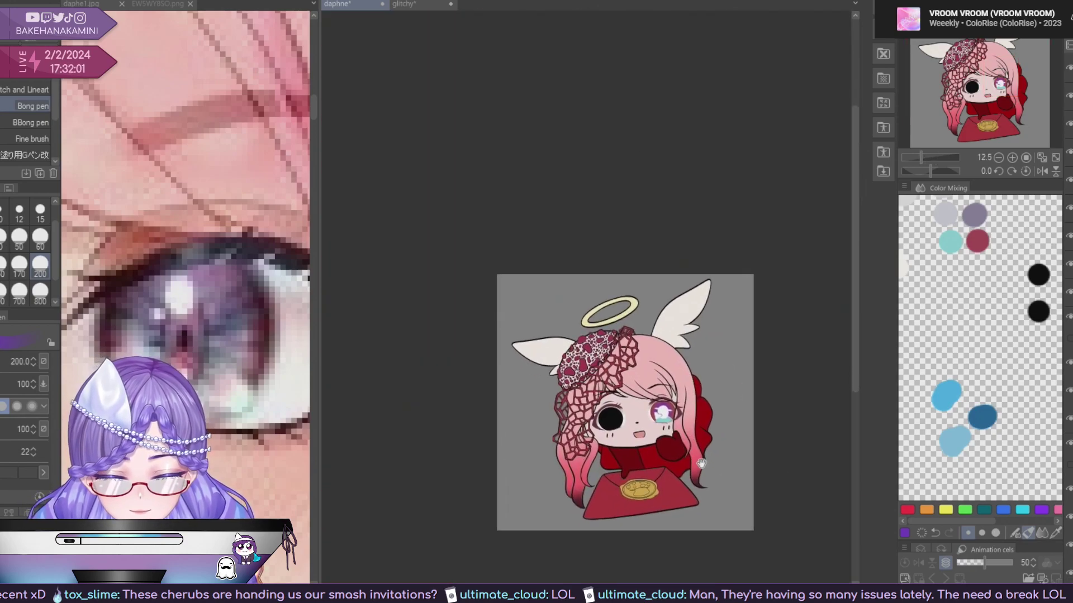
{"action": "scroll", "coordinate": [663, 408], "scroll_direction": "up", "scroll_amount": 6}
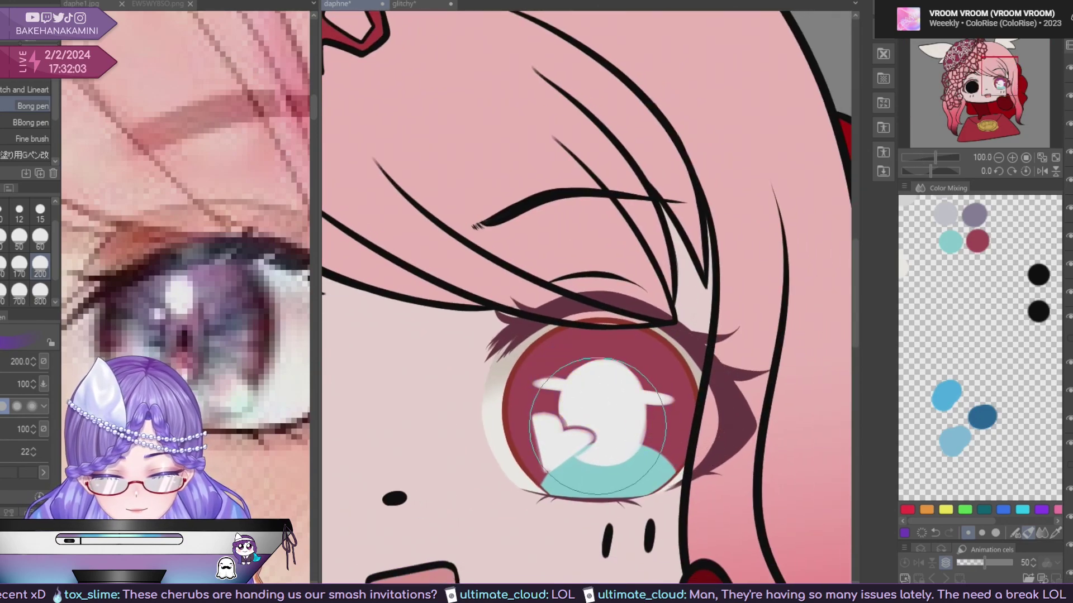
{"action": "mouse_move", "coordinate": [603, 422]}
{"action": "left_mouse_down"}
{"action": "mouse_move", "coordinate": [601, 405]}
{"action": "mouse_move", "coordinate": [620, 427]}
{"action": "left_mouse_up"}
{"action": "scroll", "coordinate": [718, 519], "scroll_direction": "down", "scroll_amount": 3}
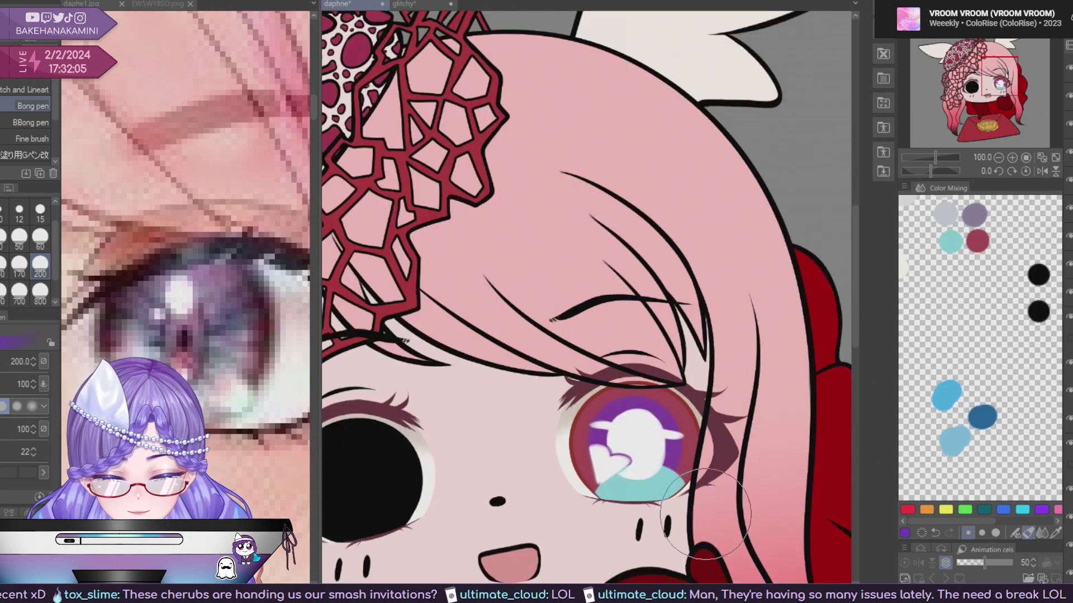
{"action": "scroll", "coordinate": [714, 519], "scroll_direction": "down", "scroll_amount": 1}
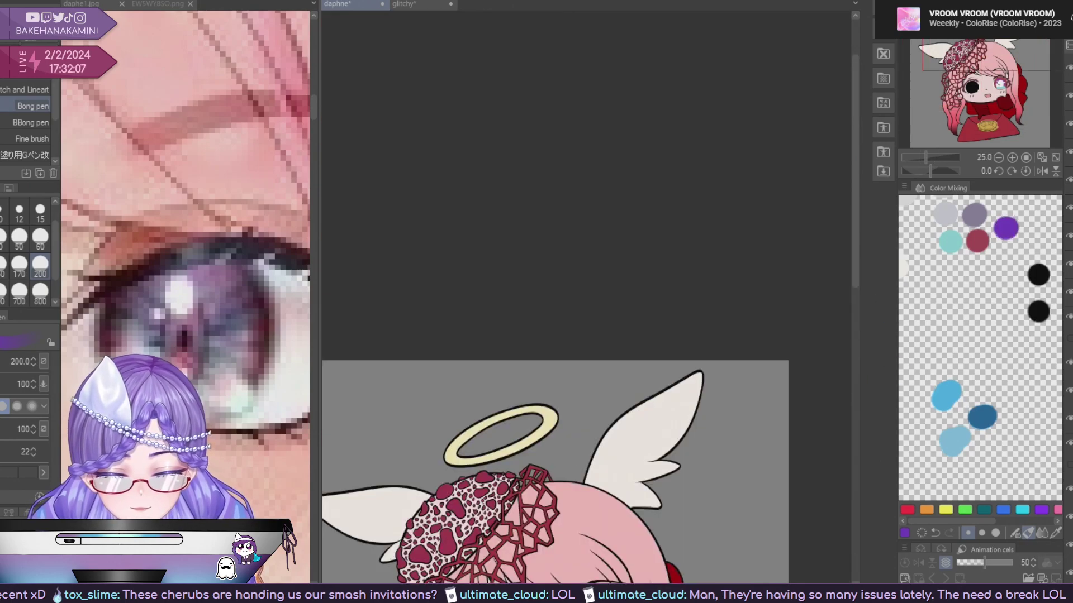
{"action": "left_click_drag", "start_coordinate": [735, 468], "coordinate": [698, 397]}
{"action": "left_click_drag", "start_coordinate": [718, 460], "coordinate": [707, 386]}
{"action": "key", "text": "ctrl+s"}
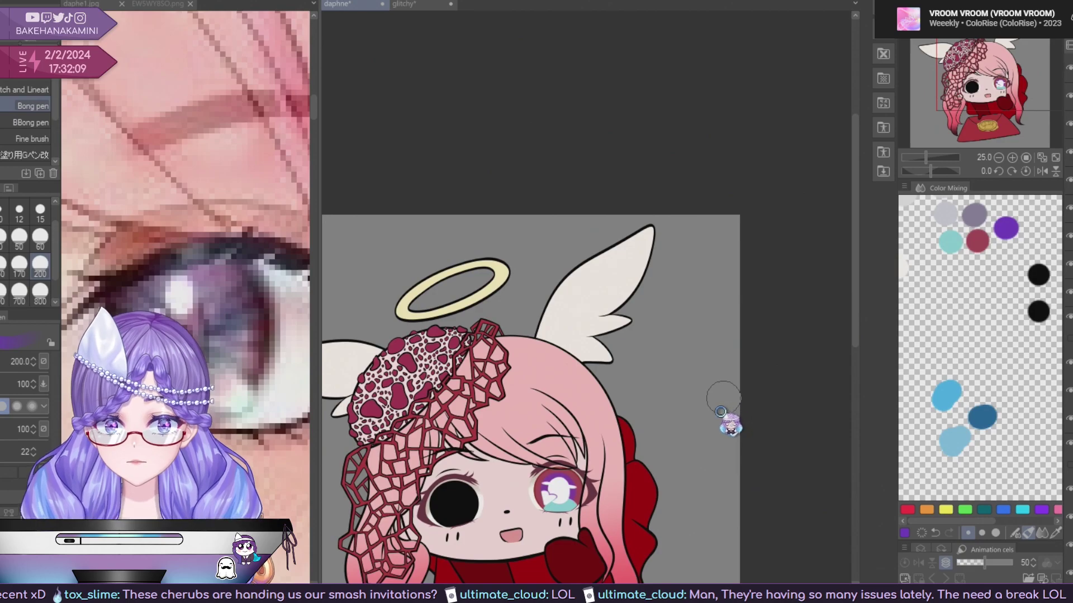
Set the Bong pen to black at size 15 for the upper edge of the right-hand eye.
{"action": "left_click", "coordinate": [1069, 573]}
{"action": "left_click", "coordinate": [1069, 573]}
{"action": "left_click_drag", "start_coordinate": [778, 513], "coordinate": [787, 405]}
{"action": "scroll", "coordinate": [594, 257], "scroll_direction": "up", "scroll_amount": 2}
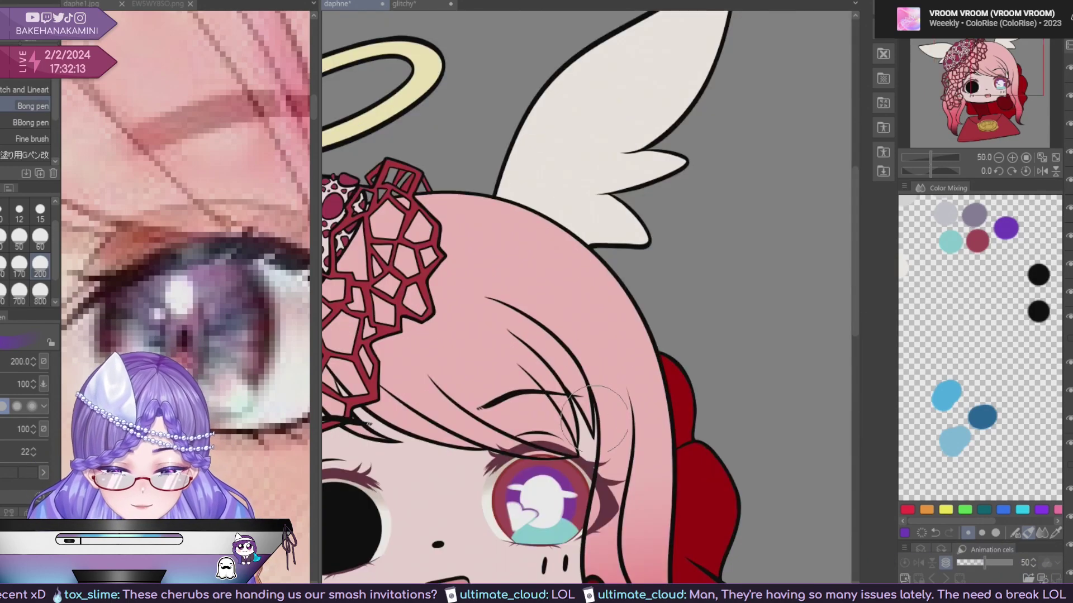
{"action": "left_click_drag", "start_coordinate": [616, 428], "coordinate": [658, 291]}
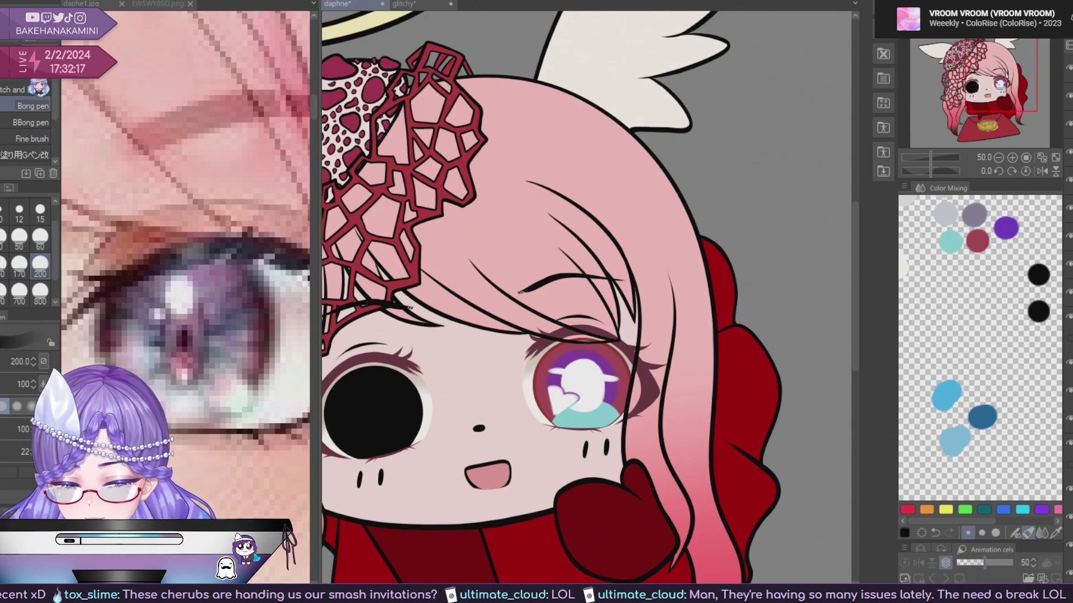
{"action": "left_click", "coordinate": [40, 211]}
{"action": "scroll", "coordinate": [576, 333], "scroll_direction": "up", "scroll_amount": 2}
{"action": "scroll", "coordinate": [576, 333], "scroll_direction": "up", "scroll_amount": 5}
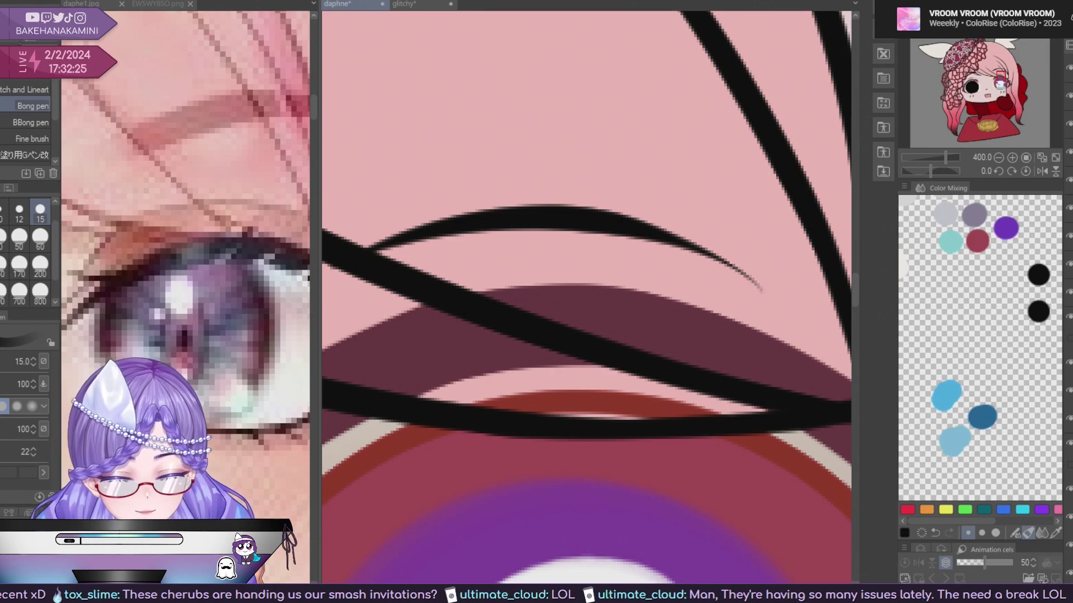
Compare the purple and plum iris with its lavender streaked version, and hide the hair's line art around the right-hand eye.
{"action": "left_click", "coordinate": [1070, 445]}
{"action": "left_click", "coordinate": [1069, 446]}
{"action": "key", "text": "ctrl+minus"}
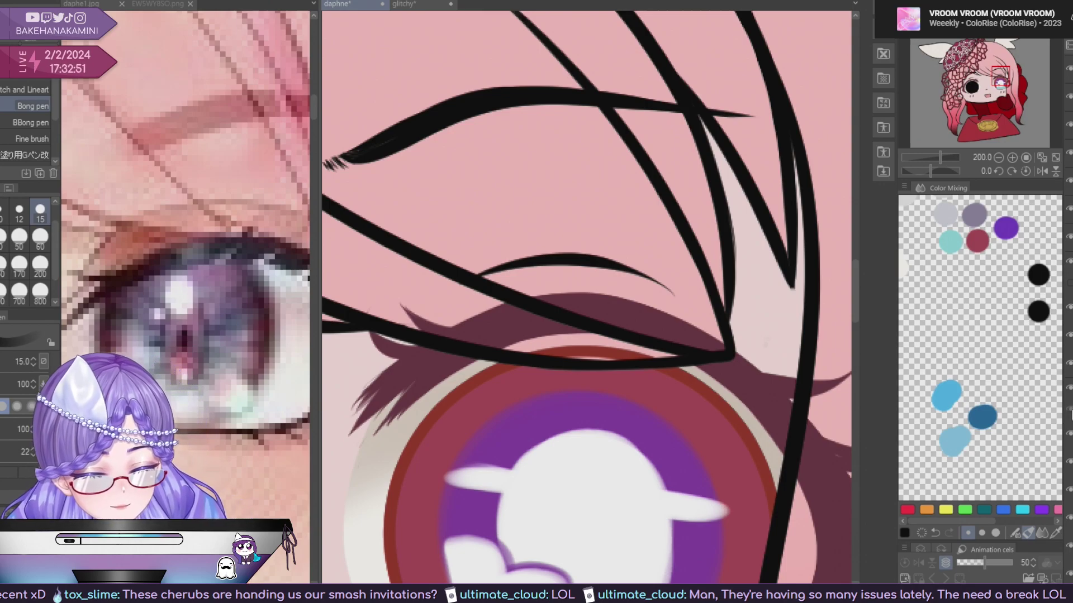
{"action": "left_click", "coordinate": [1068, 414]}
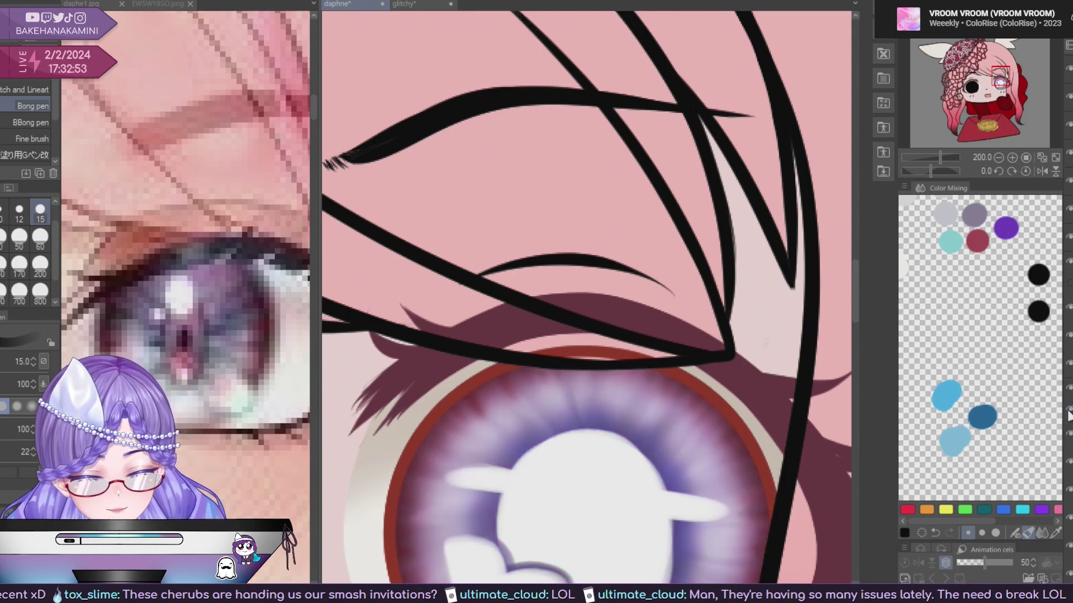
{"action": "left_click", "coordinate": [1068, 414]}
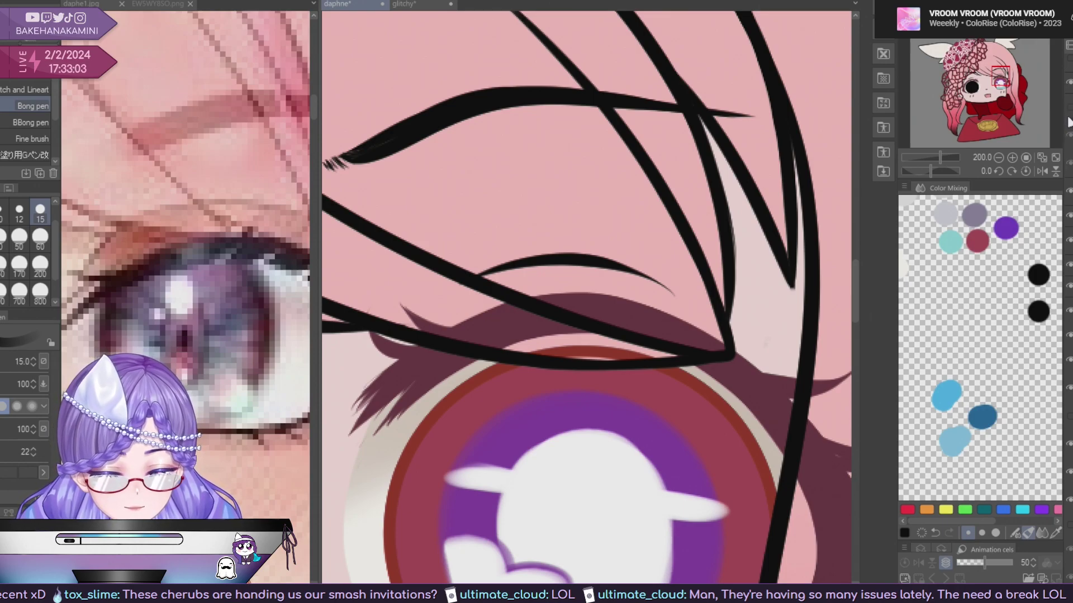
{"action": "left_click_drag", "start_coordinate": [1068, 129], "coordinate": [1071, 129]}
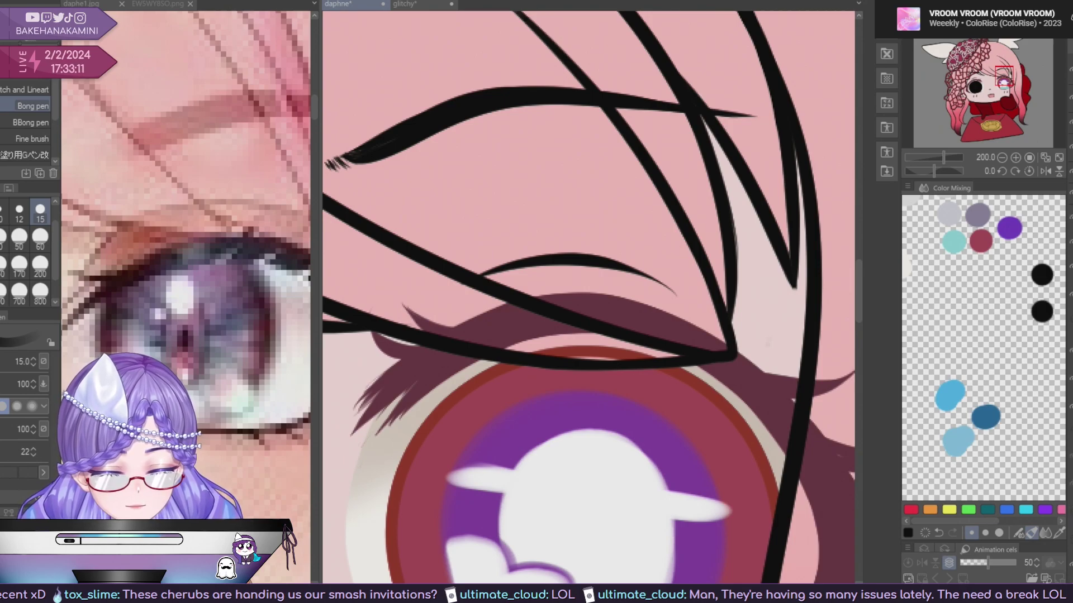
{"action": "key", "text": "ctrl+z"}
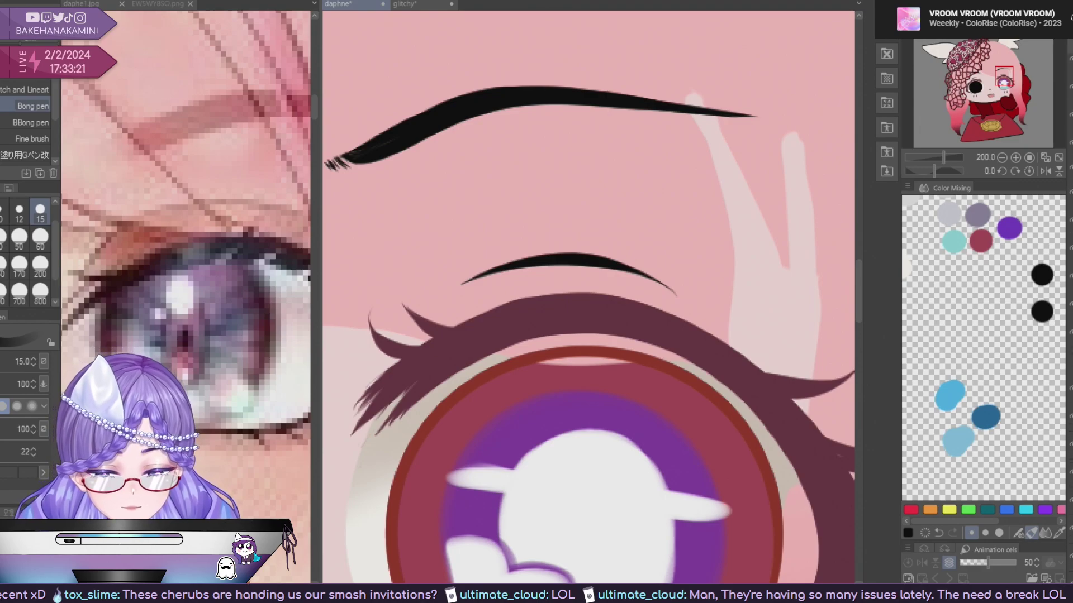
Compare the right-hand eye's white with and without its shading, and check it against the glitchy illustration.
{"action": "left_click", "coordinate": [444, 4]}
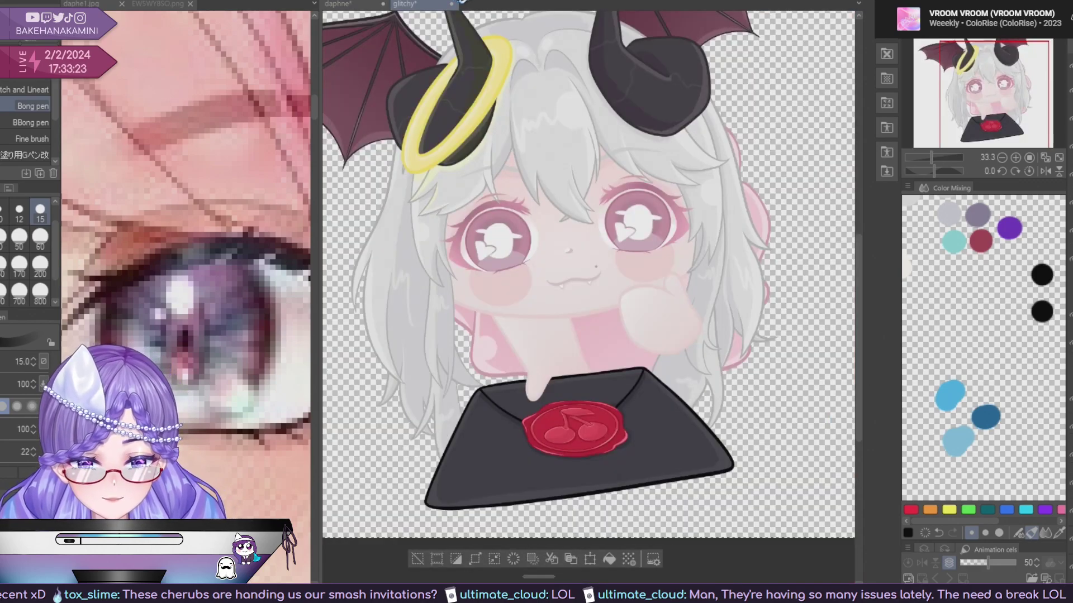
{"action": "left_click", "coordinate": [374, 4]}
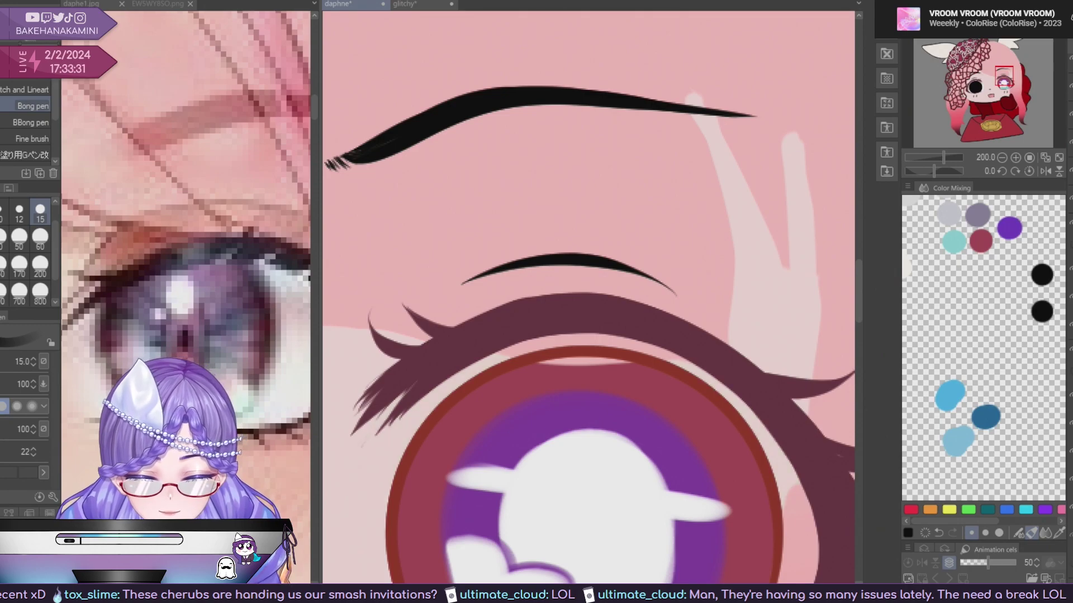
{"action": "key", "text": "ctrl+z"}
{"action": "key", "text": "ctrl+y"}
{"action": "key", "text": "ctrl+z"}
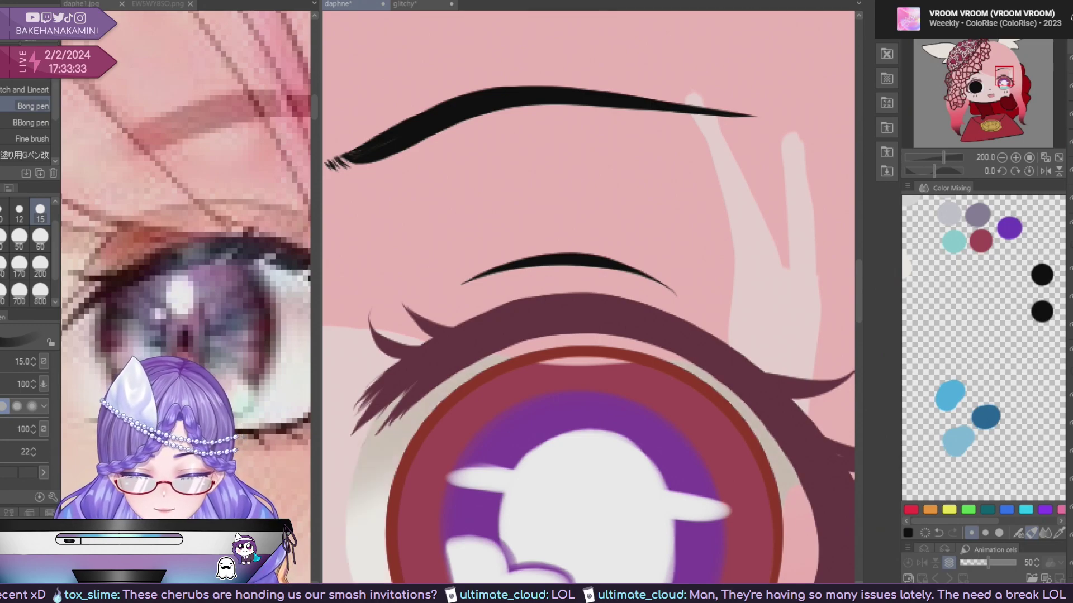
{"action": "key", "text": "ctrl+y"}
{"action": "key", "text": "ctrl+z"}
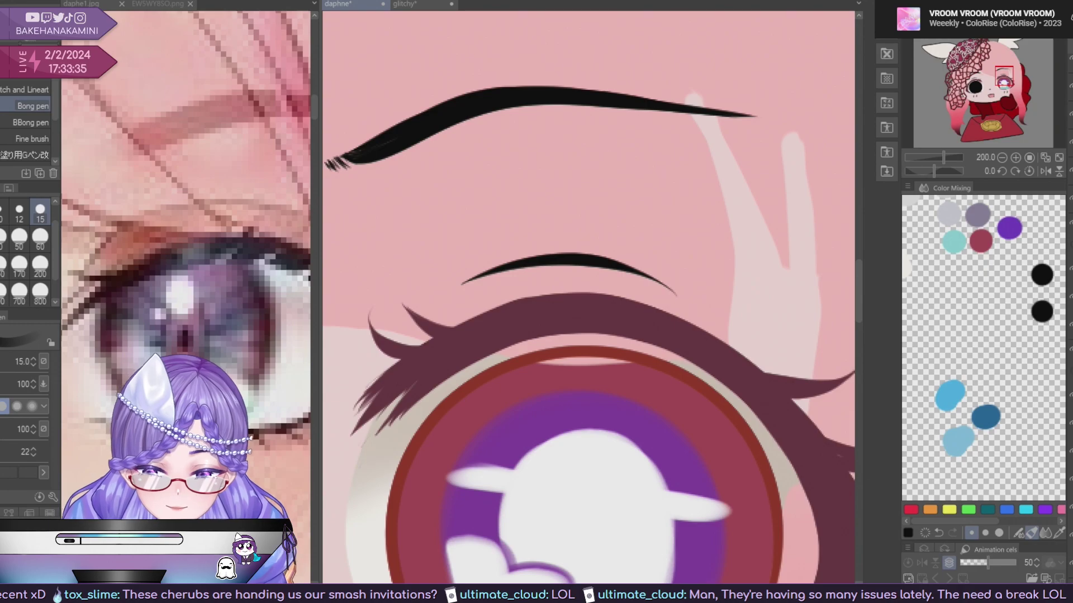
{"action": "left_click", "coordinate": [417, 4]}
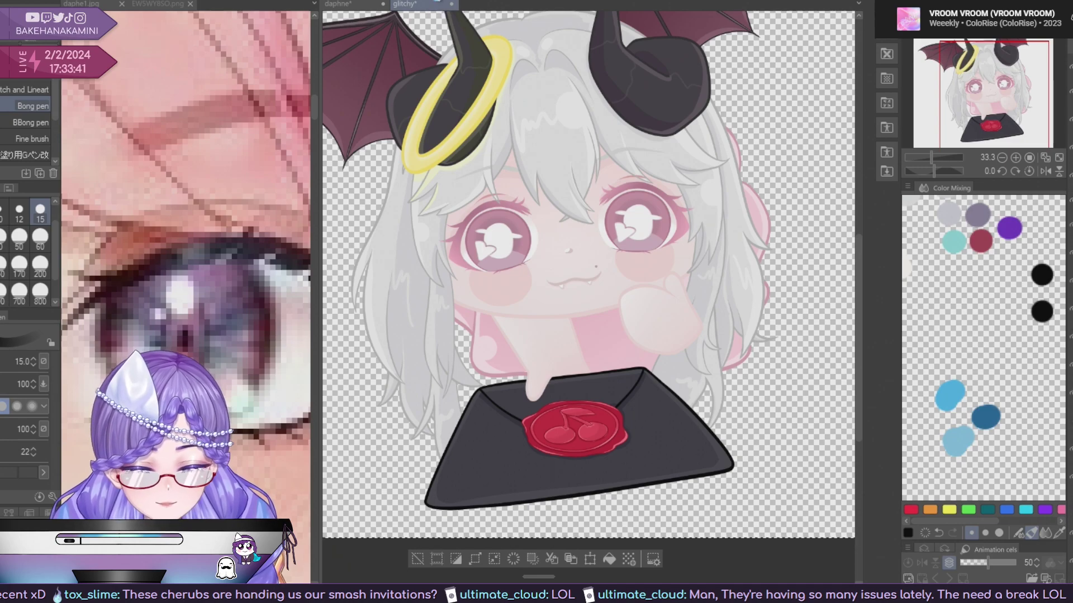
Return to the daphne illustration and try to cut the contents of the entire layer.
{"action": "left_click", "coordinate": [350, 4]}
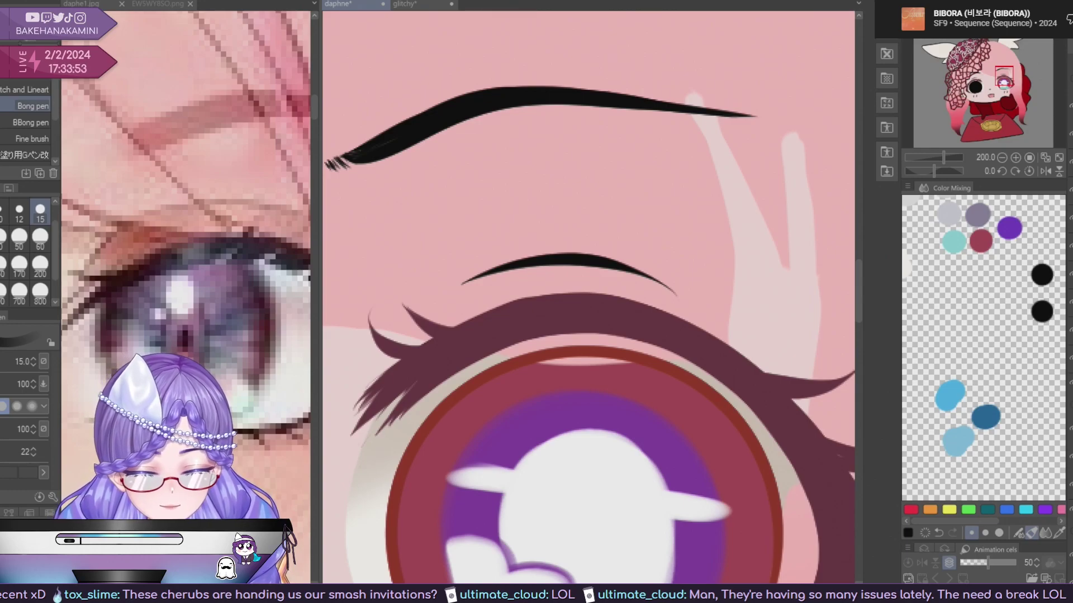
{"action": "key", "text": "ctrl+a"}
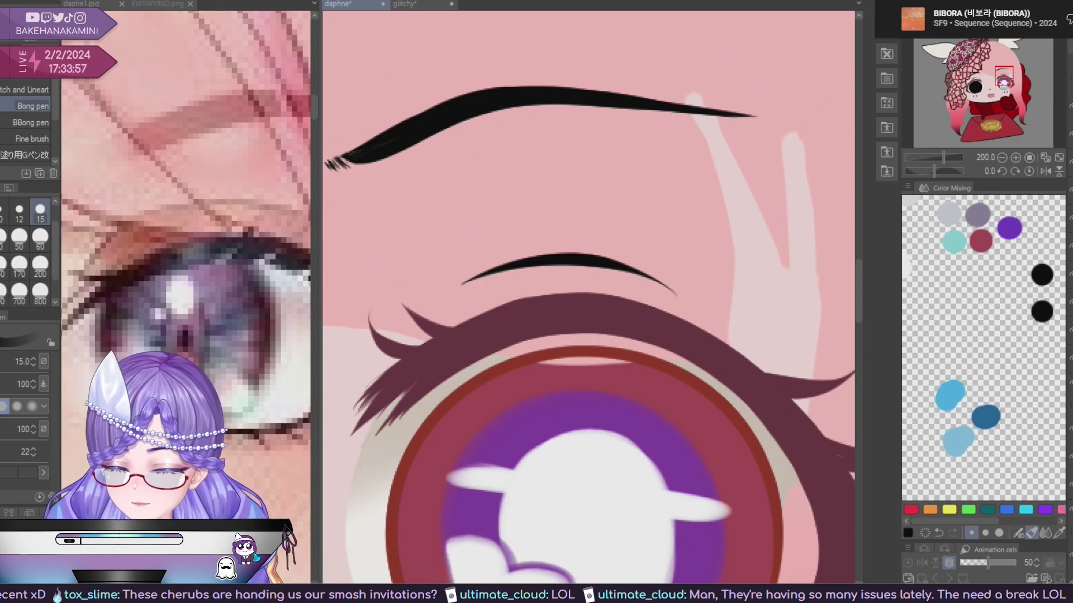
{"action": "key", "text": "ctrl+x"}
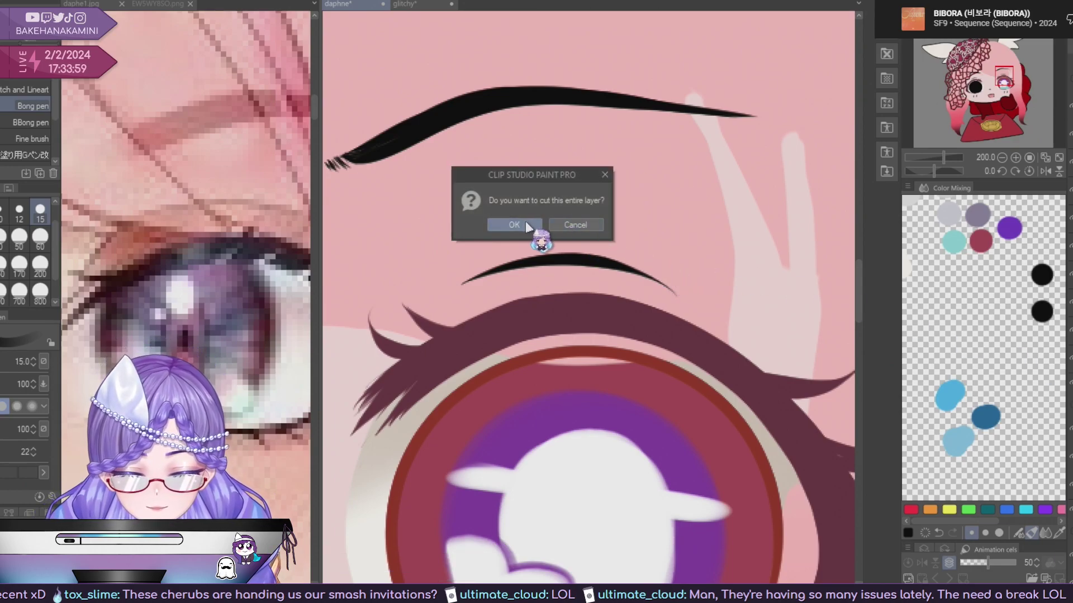
{"action": "left_click", "coordinate": [578, 224]}
Check the right-hand eye with its highlights hidden, and remove the beige eye white around the iris.
{"action": "key", "text": "ctrl+a"}
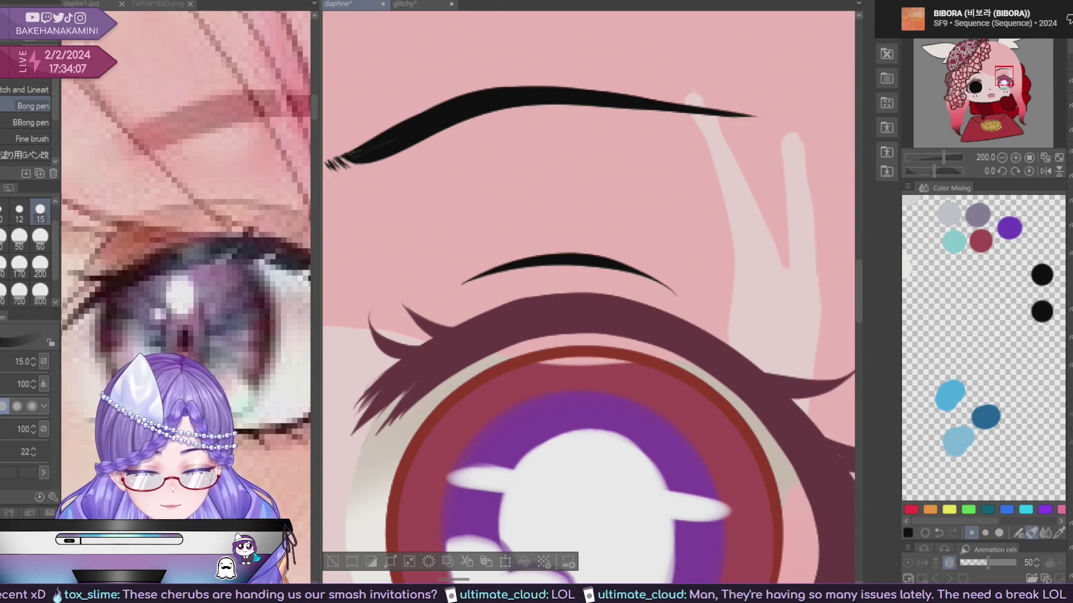
{"action": "key", "text": "ctrl+z"}
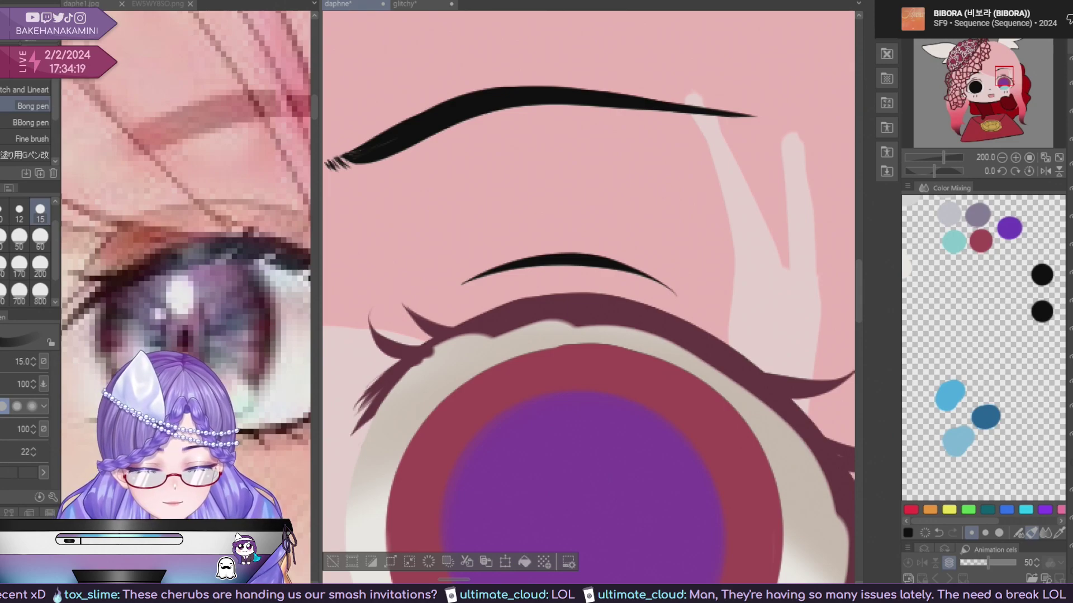
{"action": "key", "text": "Delete"}
{"action": "key", "text": "ctrl+z"}
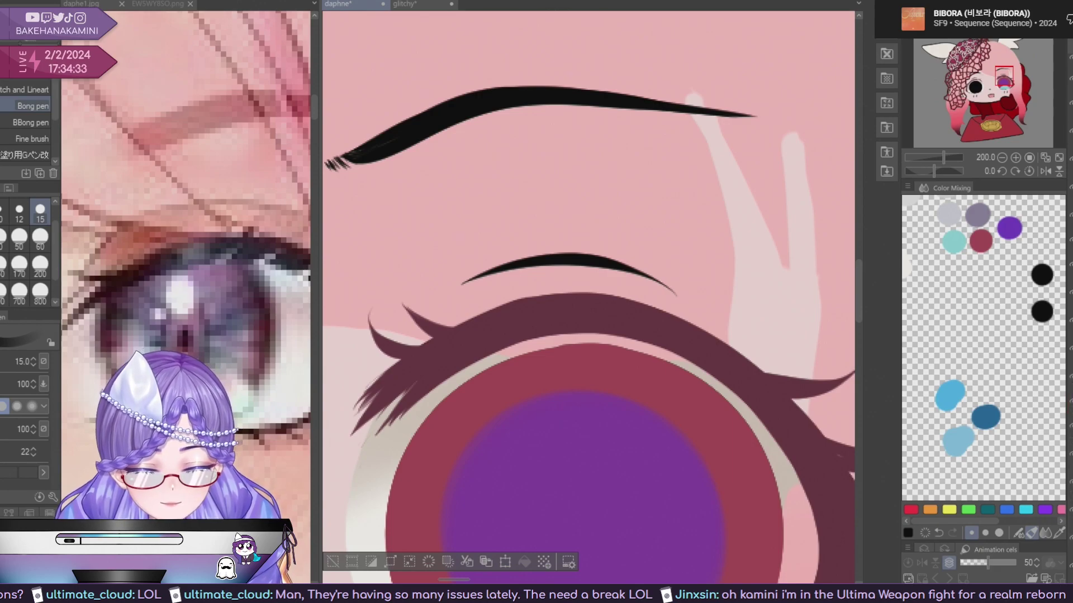
{"action": "key", "text": "ctrl+z"}
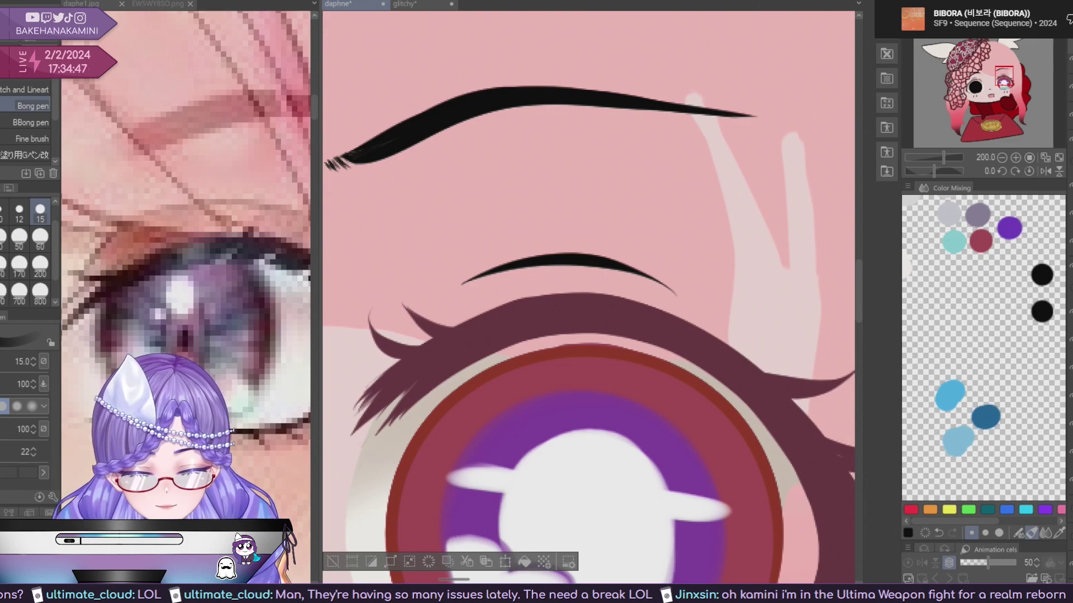
{"action": "key", "text": "ctrl+z"}
{"action": "key", "text": "ctrl+z"}
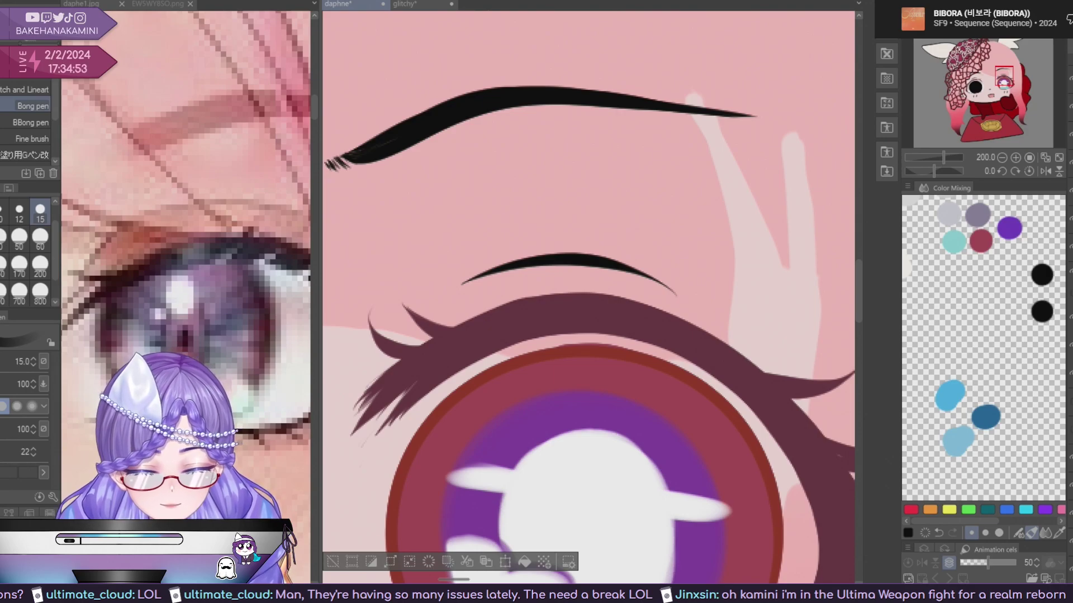
Compare the left-hand eye with and without its black iris and white highlights.
{"action": "scroll", "coordinate": [785, 446], "scroll_direction": "down", "scroll_amount": 6}
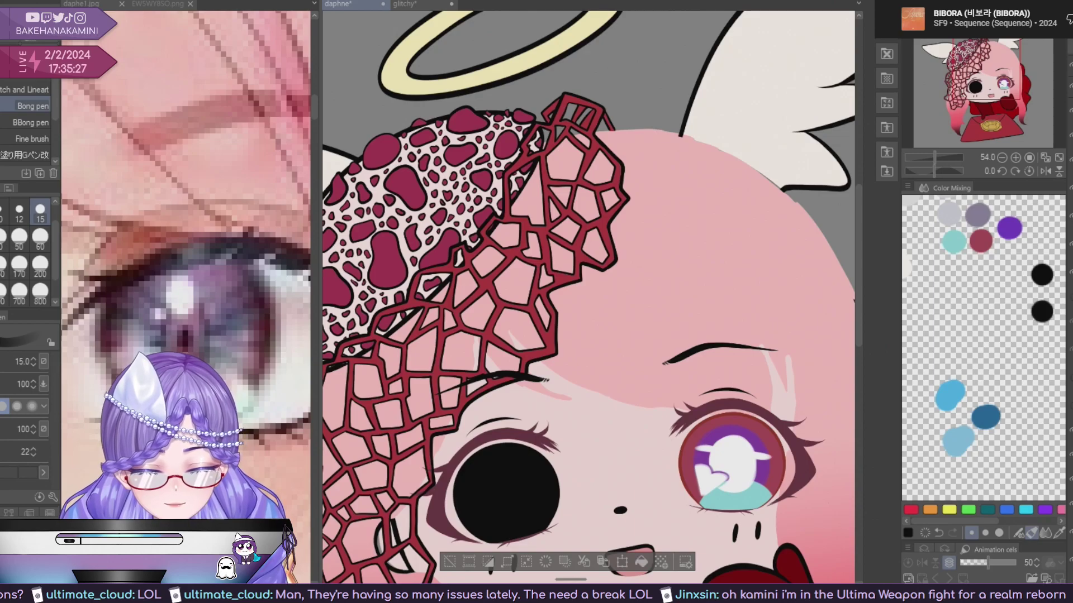
{"action": "key", "text": "ctrl+z"}
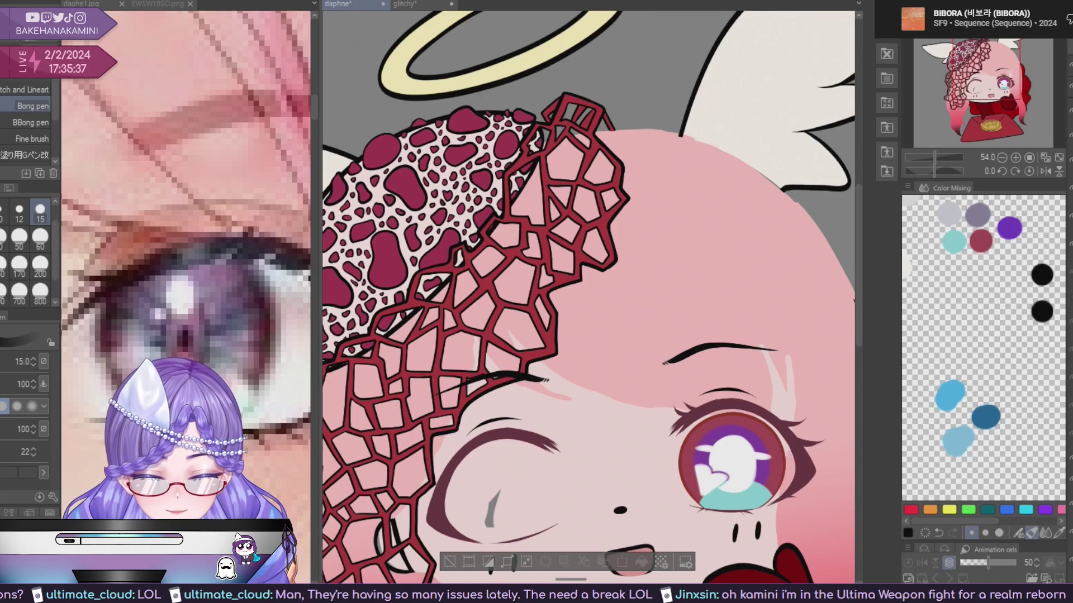
{"action": "key", "text": "ctrl+z"}
{"action": "key", "text": "ctrl+z"}
{"action": "key", "text": "ctrl+y"}
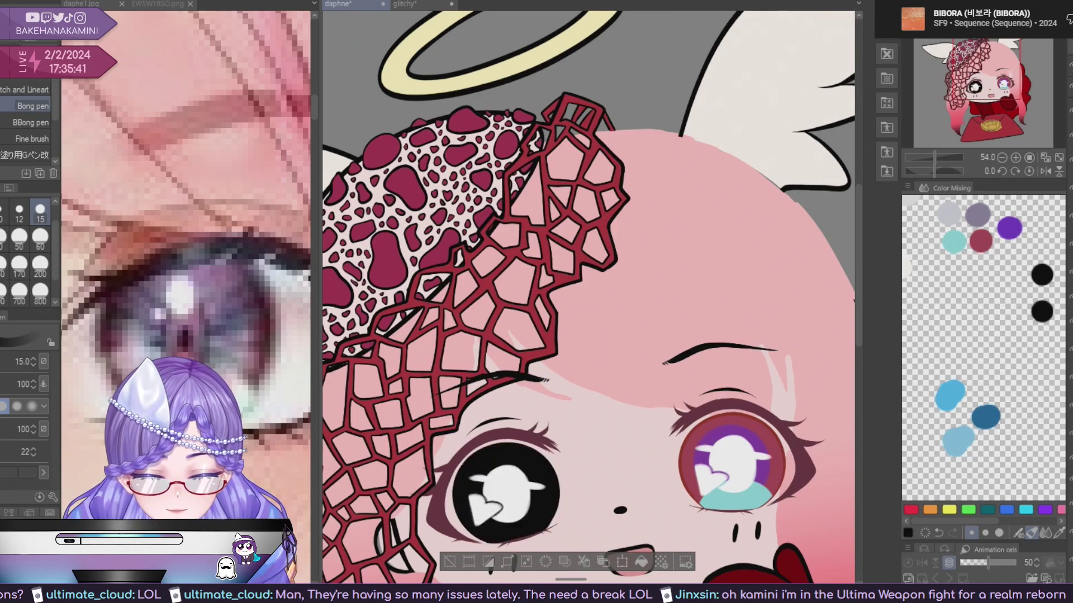
{"action": "key", "text": "ctrl+z"}
{"action": "key", "text": "ctrl+y"}
{"action": "key", "text": "ctrl+z"}
{"action": "key", "text": "ctrl+y"}
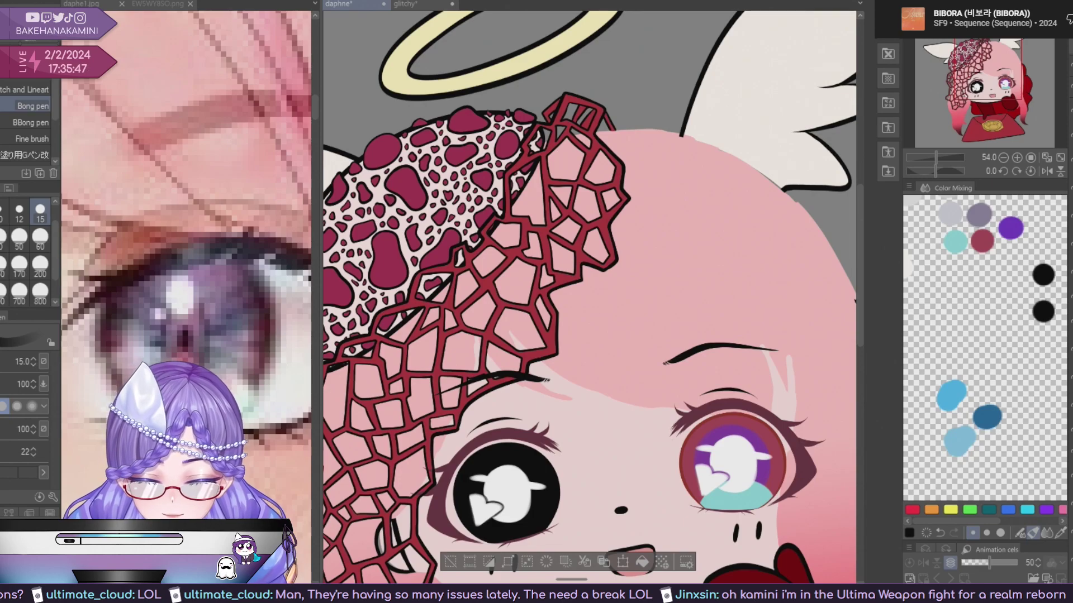
{"action": "key", "text": "ctrl+z"}
{"action": "key", "text": "ctrl+y"}
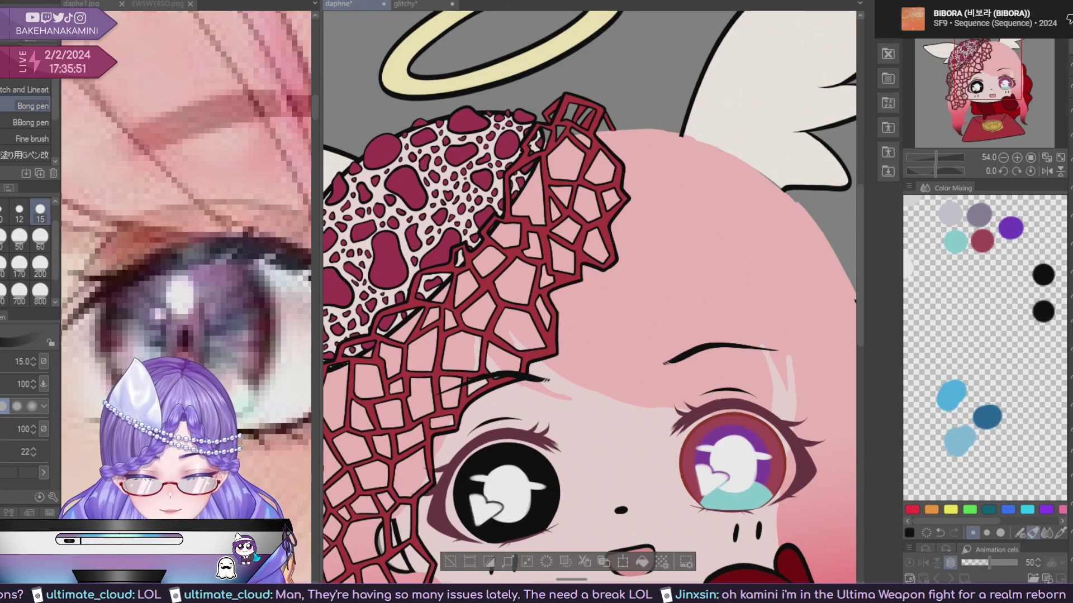
{"action": "key", "text": "ctrl+z"}
{"action": "key", "text": "ctrl+y"}
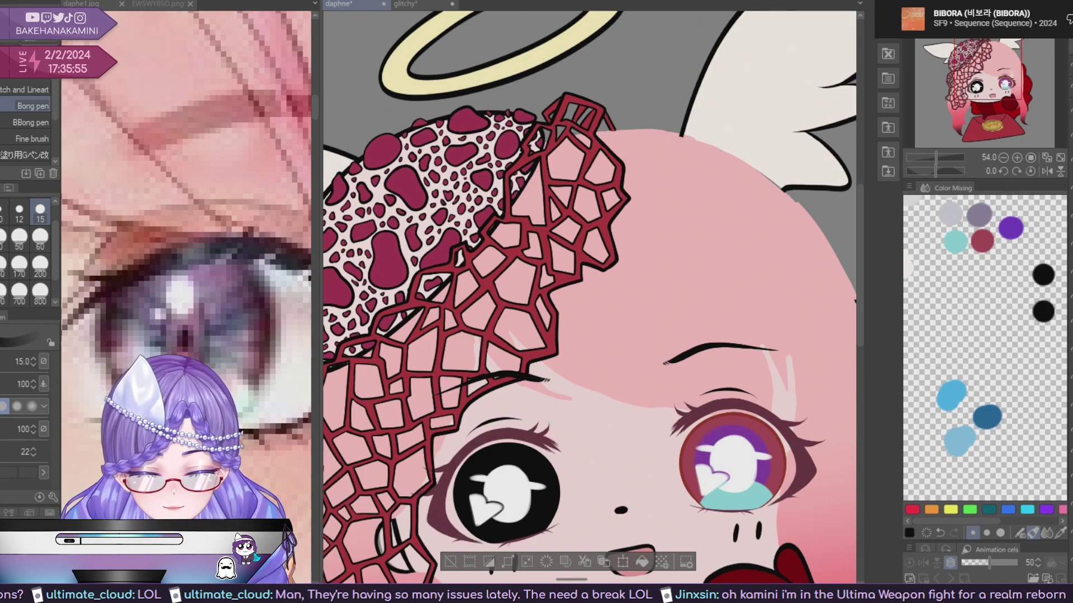
Merge the selected layers of the eye artwork in two groups.
{"action": "right_click", "coordinate": [1070, 272]}
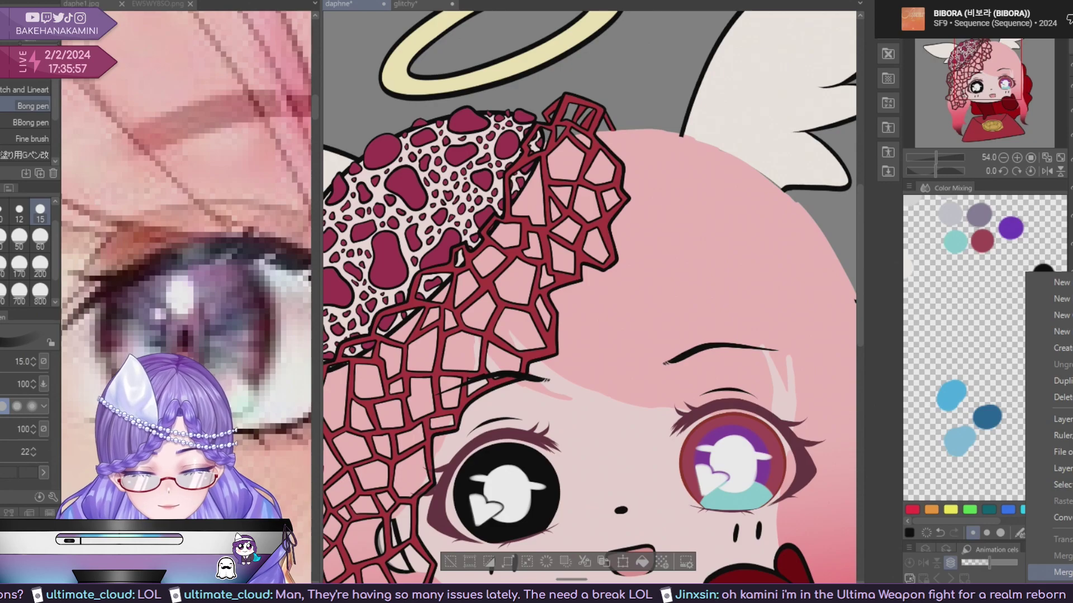
{"action": "left_click", "coordinate": [1060, 572]}
{"action": "key", "text": "ctrl+z"}
{"action": "key", "text": "ctrl+y"}
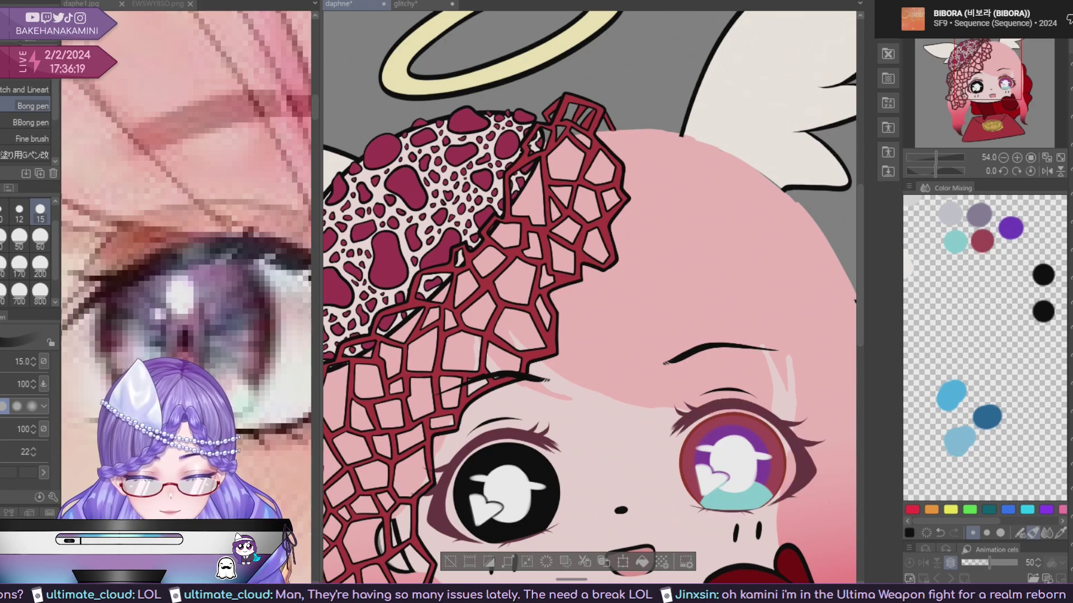
{"action": "right_click", "coordinate": [1029, 45]}
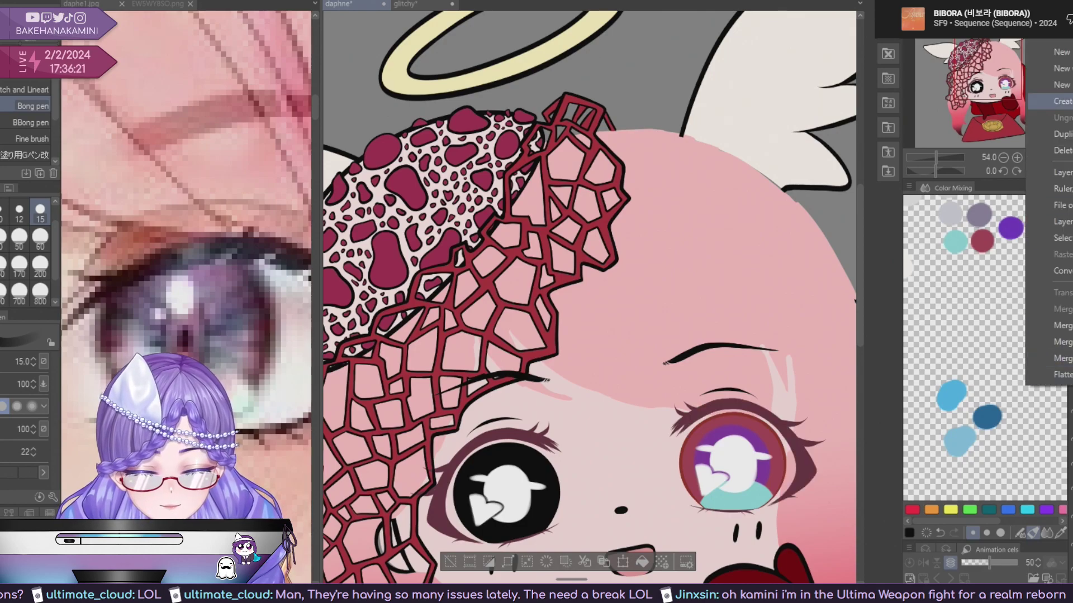
{"action": "left_click", "coordinate": [1050, 325]}
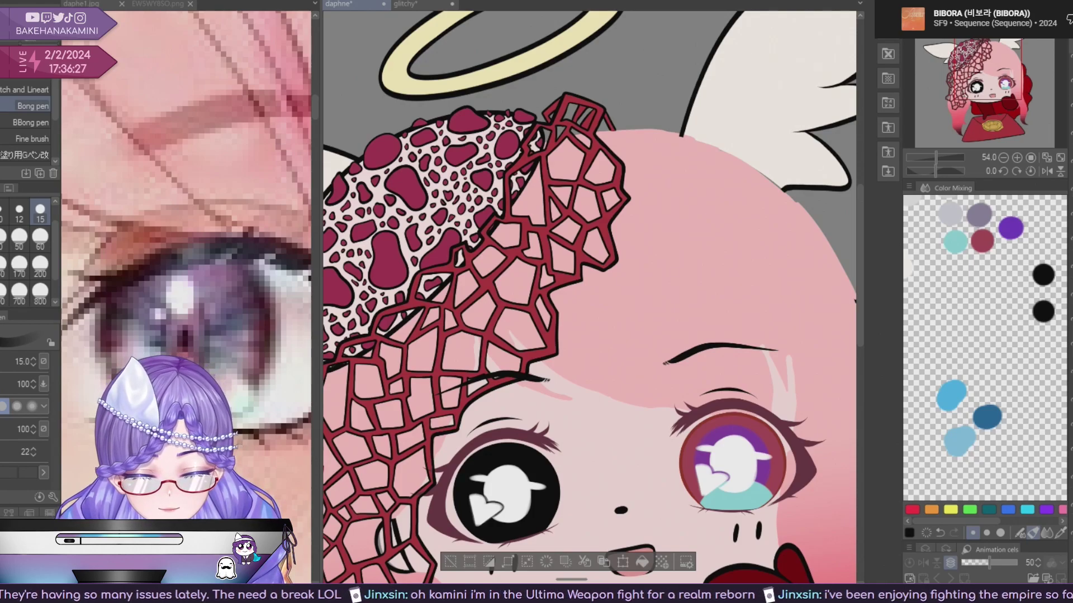
{"action": "key", "text": "ctrl+z"}
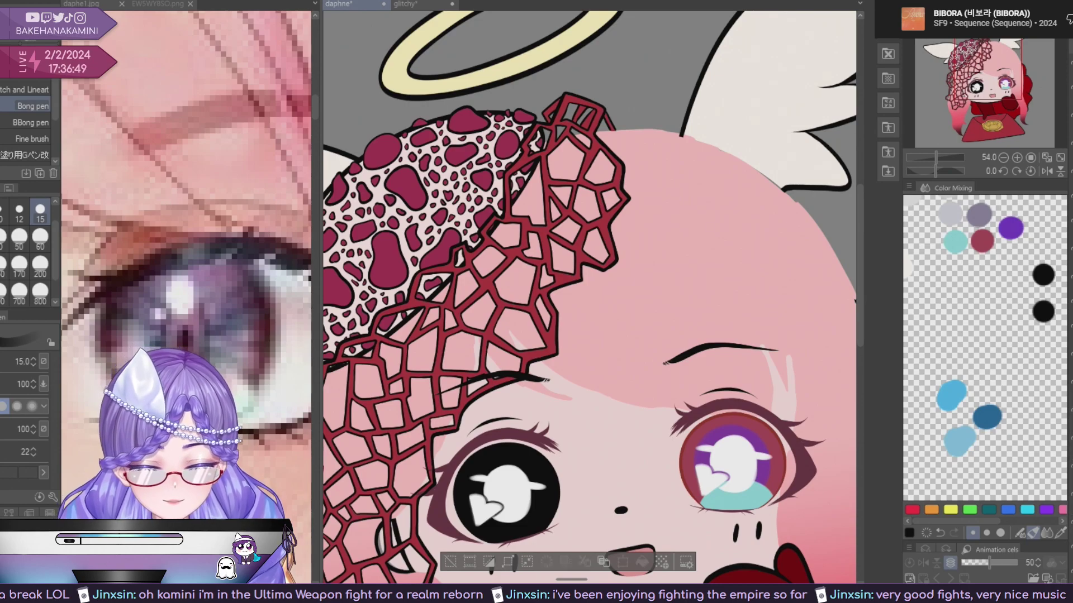
Clear the whole-canvas selection with the Lasso tool and show the hair's line art again.
{"action": "scroll", "coordinate": [802, 453], "scroll_direction": "down", "scroll_amount": 2}
{"action": "scroll", "coordinate": [811, 466], "scroll_direction": "down", "scroll_amount": 2}
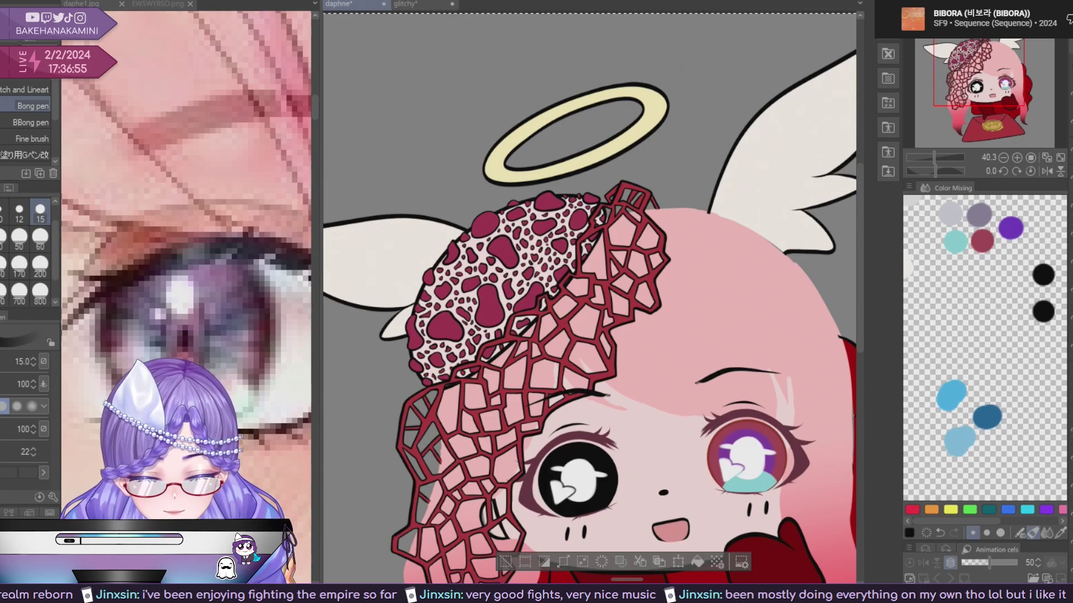
{"action": "left_click_drag", "start_coordinate": [861, 318], "coordinate": [861, 326]}
{"action": "scroll", "coordinate": [861, 328], "scroll_direction": "down", "scroll_amount": 1}
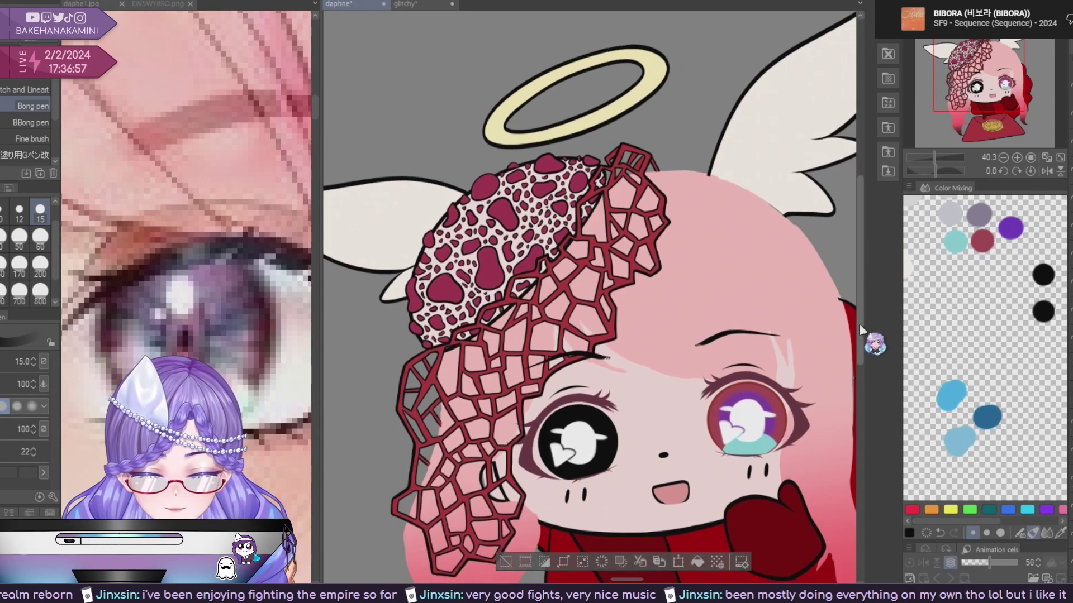
{"action": "scroll", "coordinate": [858, 324], "scroll_direction": "up", "scroll_amount": 10}
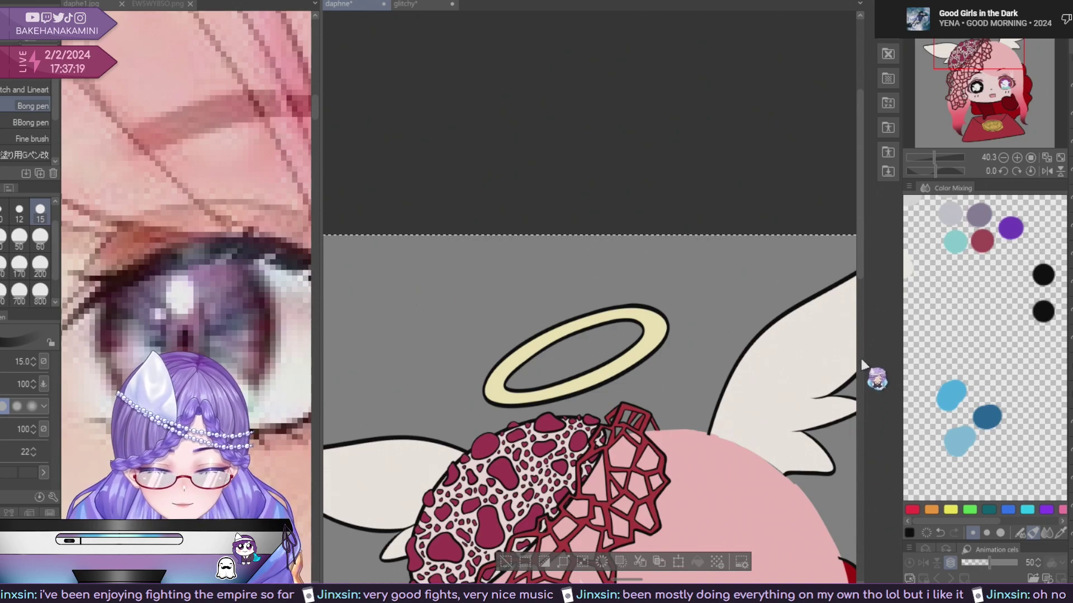
{"action": "scroll", "coordinate": [864, 329], "scroll_direction": "down", "scroll_amount": 5}
{"action": "scroll", "coordinate": [864, 323], "scroll_direction": "up", "scroll_amount": 4}
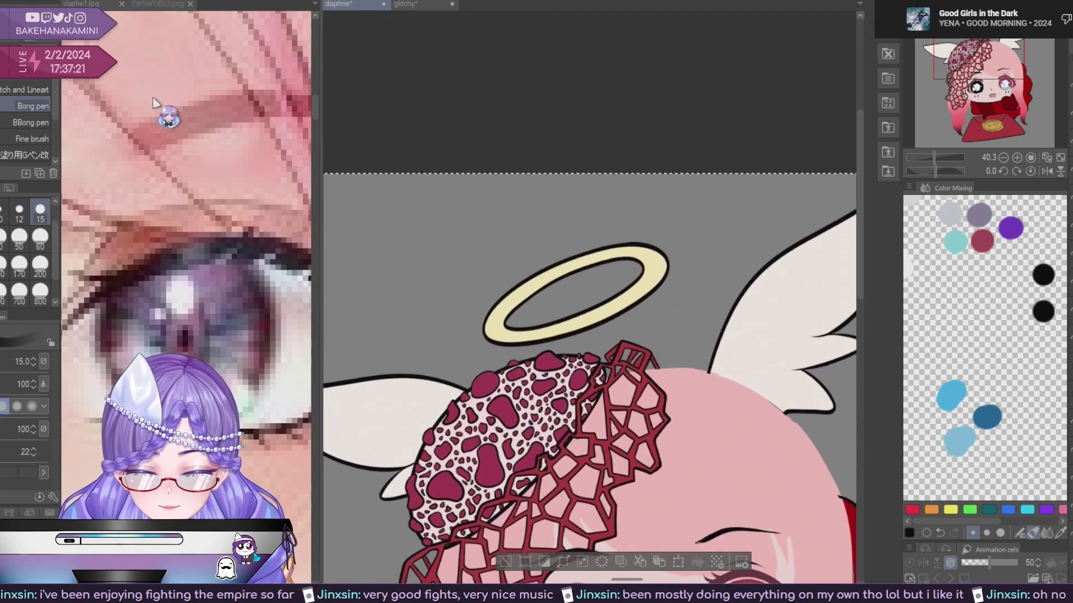
{"action": "left_click", "coordinate": [4, 109]}
{"action": "left_click", "coordinate": [527, 84]}
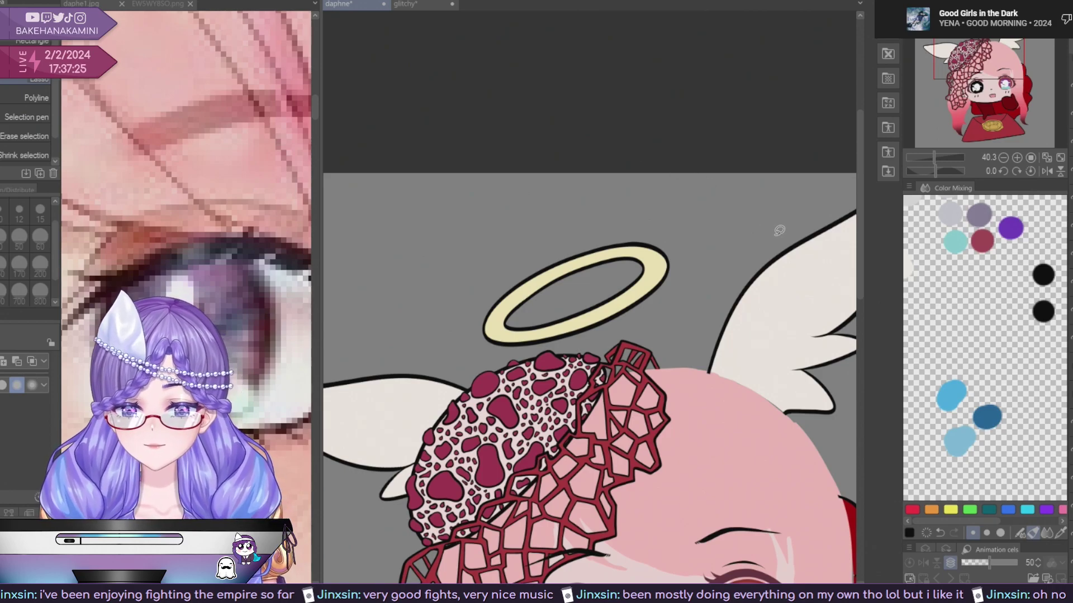
{"action": "scroll", "coordinate": [758, 180], "scroll_direction": "up", "scroll_amount": 1}
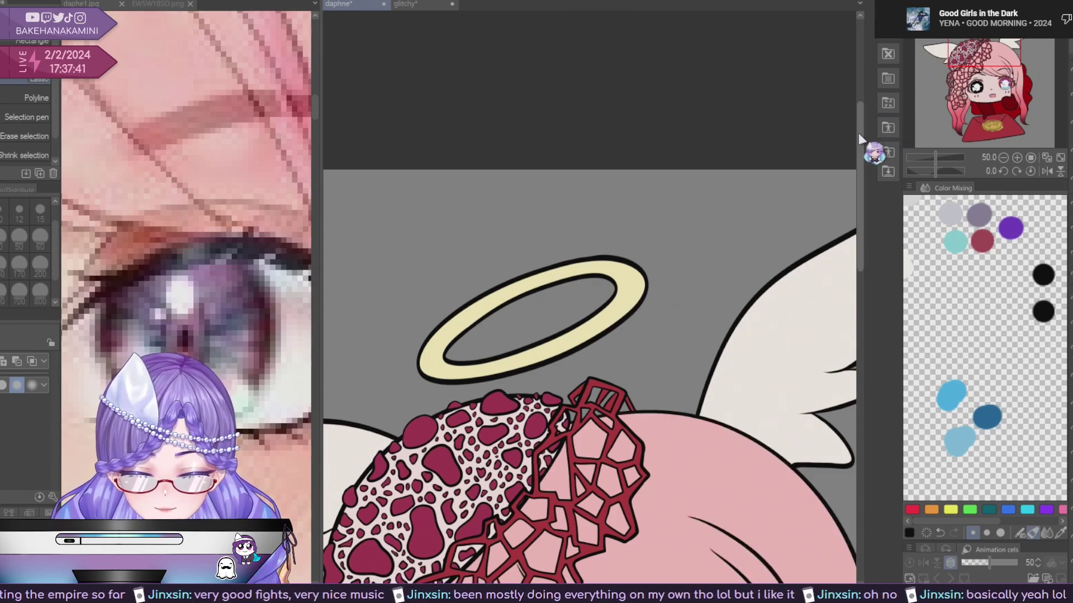
Examine both eyes beneath the hair's line art and compare them with the eyes in the glitchy illustration.
{"action": "scroll", "coordinate": [871, 219], "scroll_direction": "down", "scroll_amount": 5}
{"action": "scroll", "coordinate": [870, 219], "scroll_direction": "down", "scroll_amount": 3}
{"action": "scroll", "coordinate": [803, 398], "scroll_direction": "up", "scroll_amount": 2}
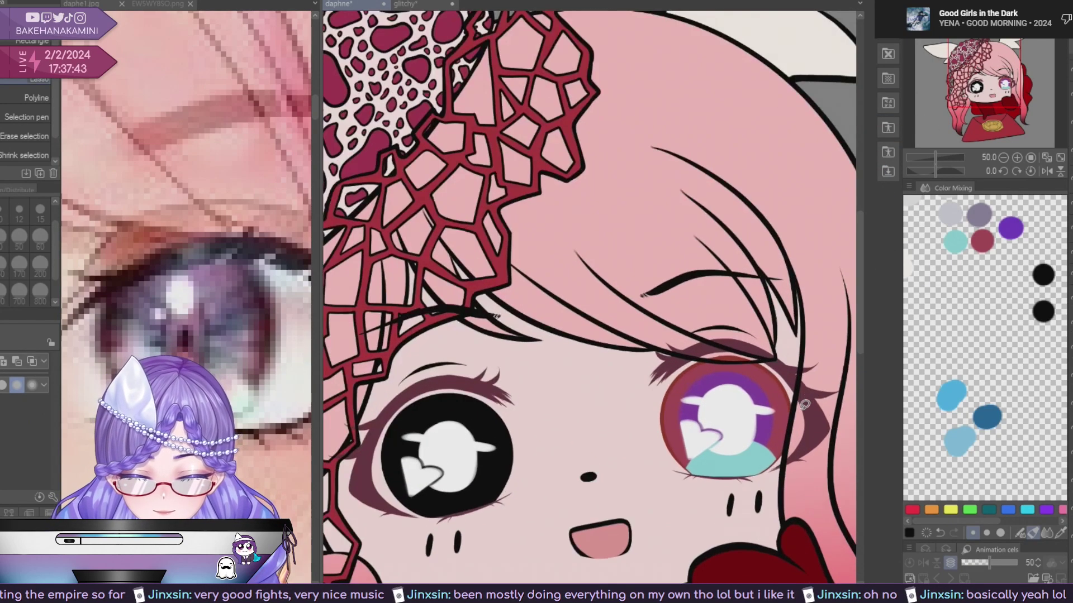
{"action": "scroll", "coordinate": [803, 398], "scroll_direction": "up", "scroll_amount": 2}
{"action": "scroll", "coordinate": [803, 391], "scroll_direction": "down", "scroll_amount": 2}
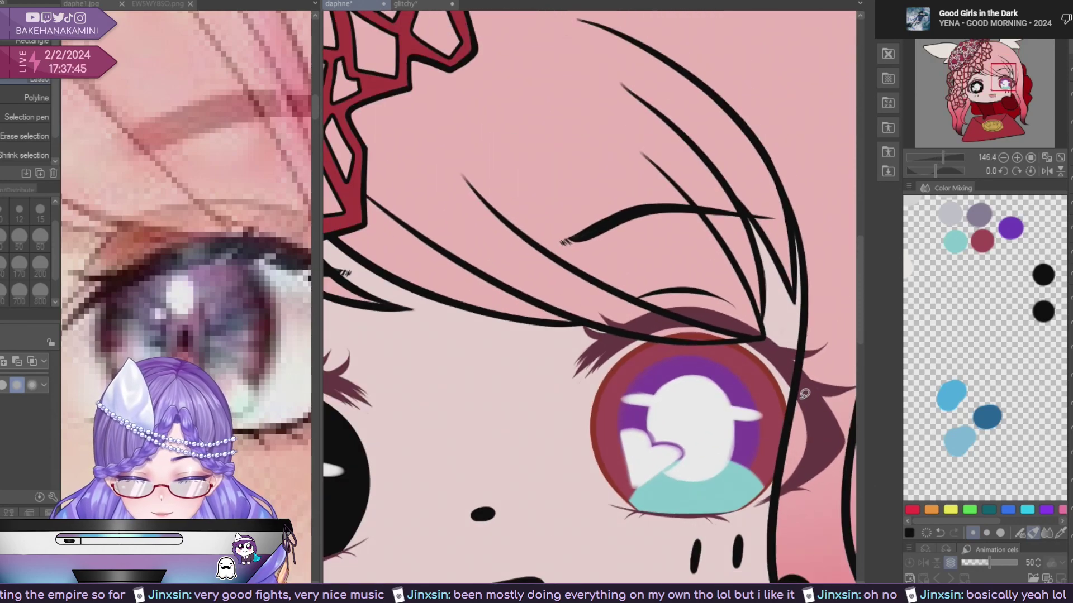
{"action": "scroll", "coordinate": [803, 388], "scroll_direction": "down", "scroll_amount": 3}
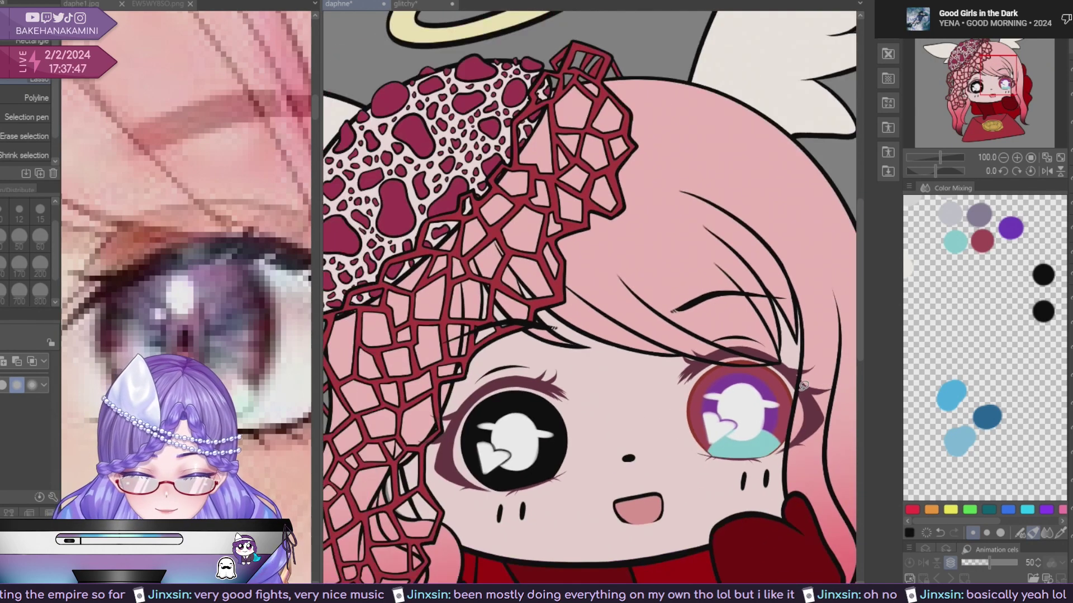
{"action": "left_click", "coordinate": [411, 5]}
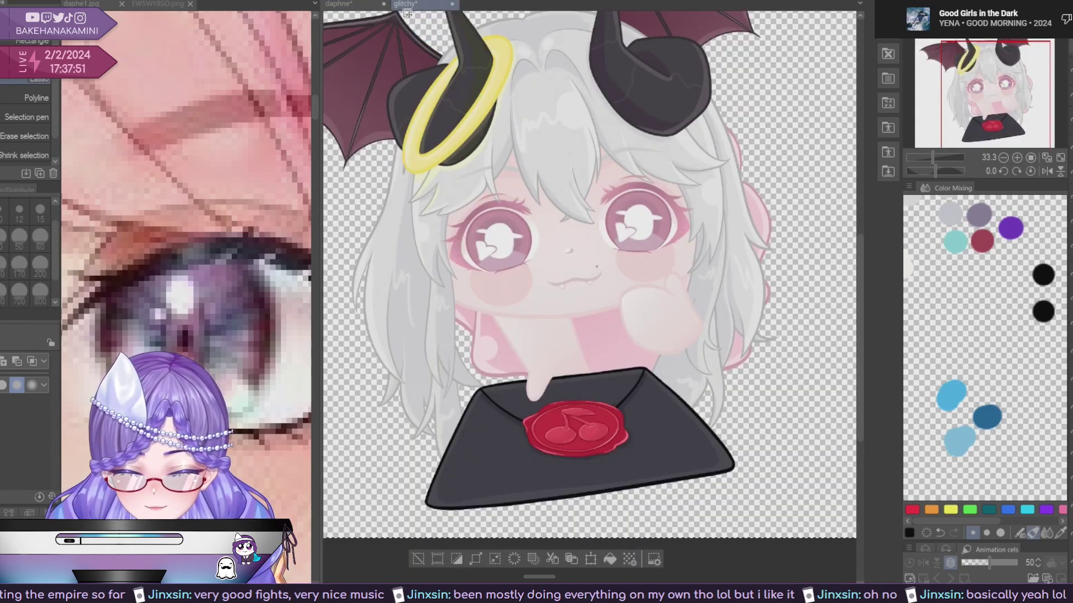
{"action": "scroll", "coordinate": [470, 161], "scroll_direction": "up", "scroll_amount": 2}
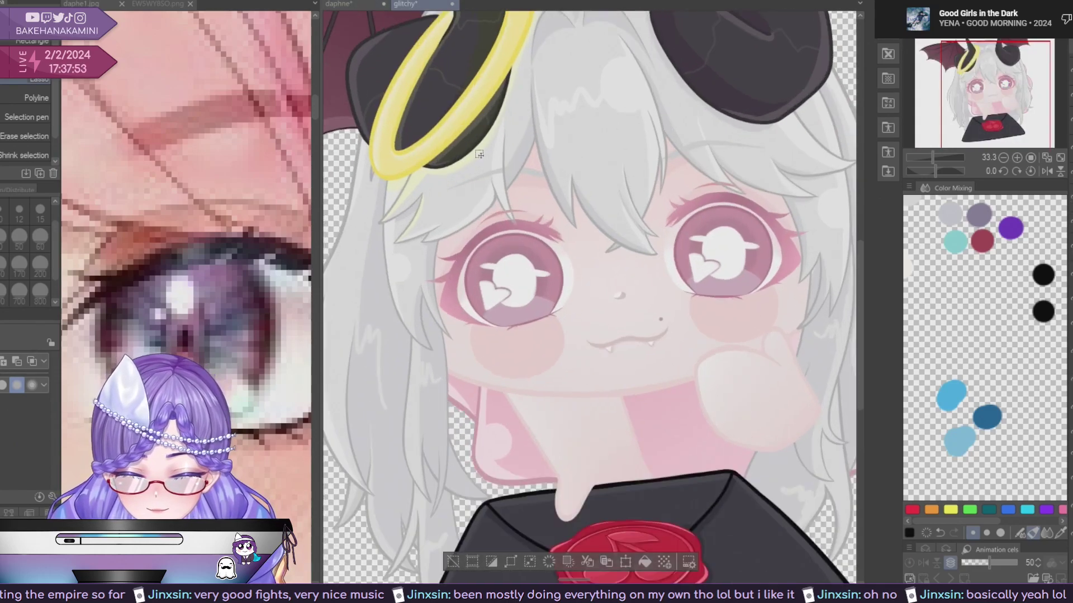
{"action": "scroll", "coordinate": [505, 158], "scroll_direction": "down", "scroll_amount": 2}
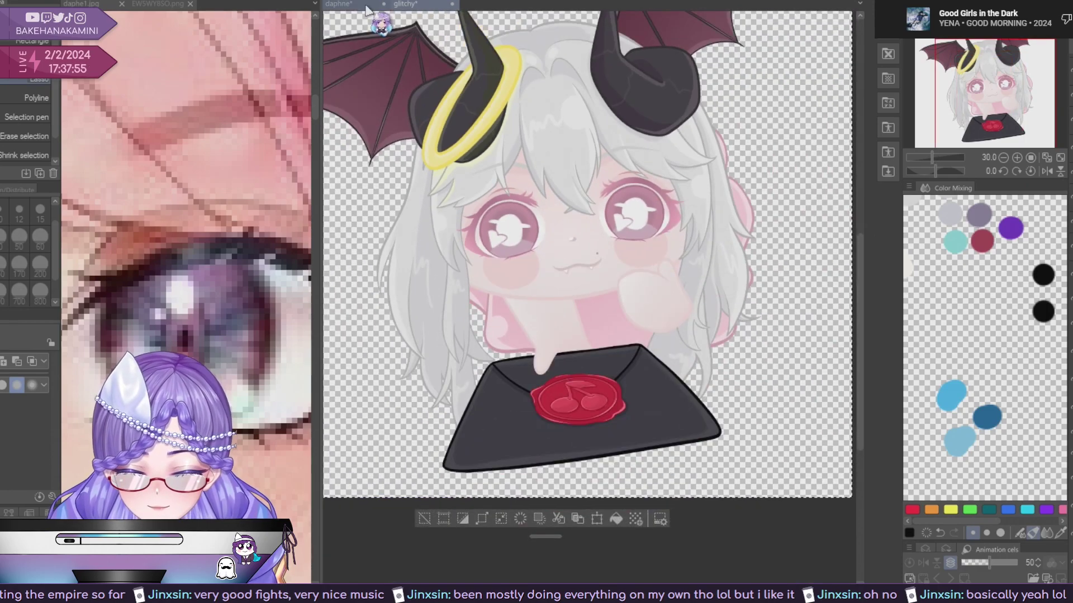
Return to the daphne illustration and save it.
{"action": "left_click", "coordinate": [366, 5]}
{"action": "left_click_drag", "start_coordinate": [778, 401], "coordinate": [694, 347]}
{"action": "key", "text": "ctrl+s"}
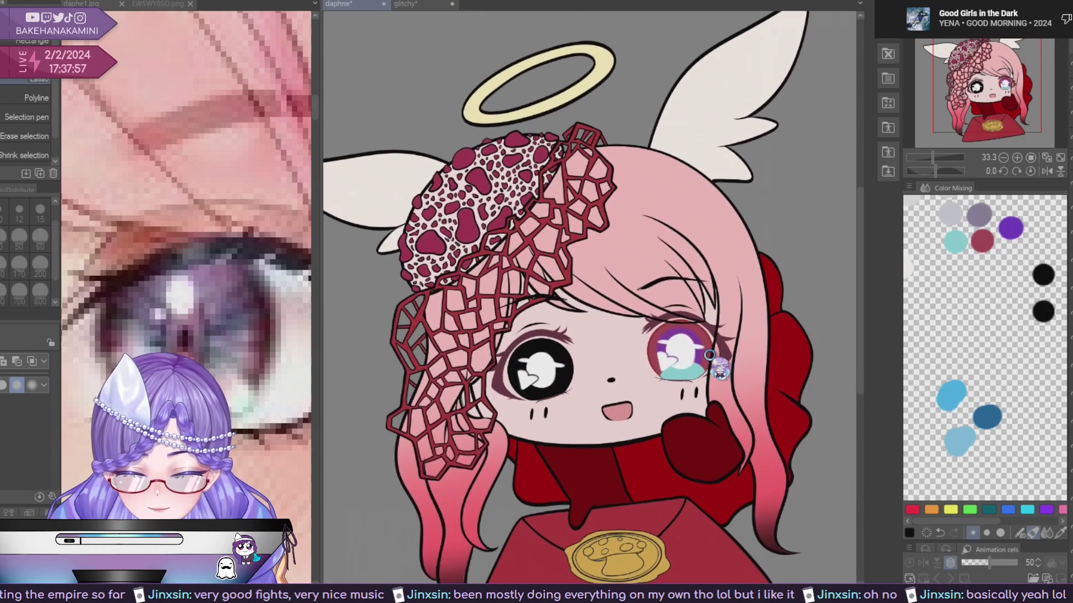
Compare the right-hand eye with and without its large round highlight and the heart's purple outline.
{"action": "scroll", "coordinate": [686, 336], "scroll_direction": "up", "scroll_amount": 1}
{"action": "scroll", "coordinate": [686, 334], "scroll_direction": "up", "scroll_amount": 3}
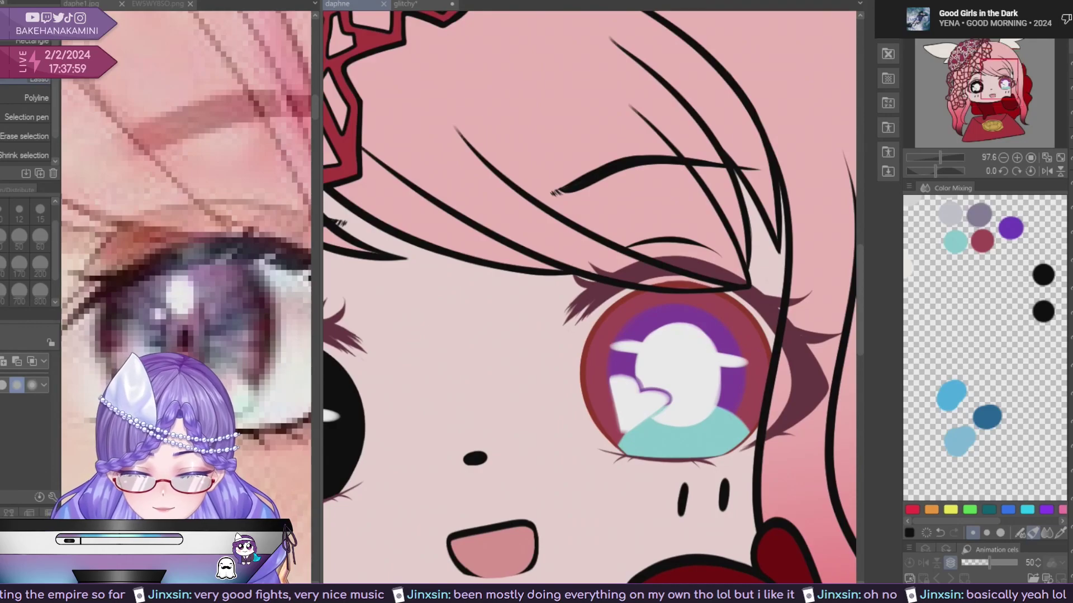
{"action": "key", "text": "ctrl+z"}
{"action": "key", "text": "ctrl+y"}
{"action": "key", "text": "ctrl+z"}
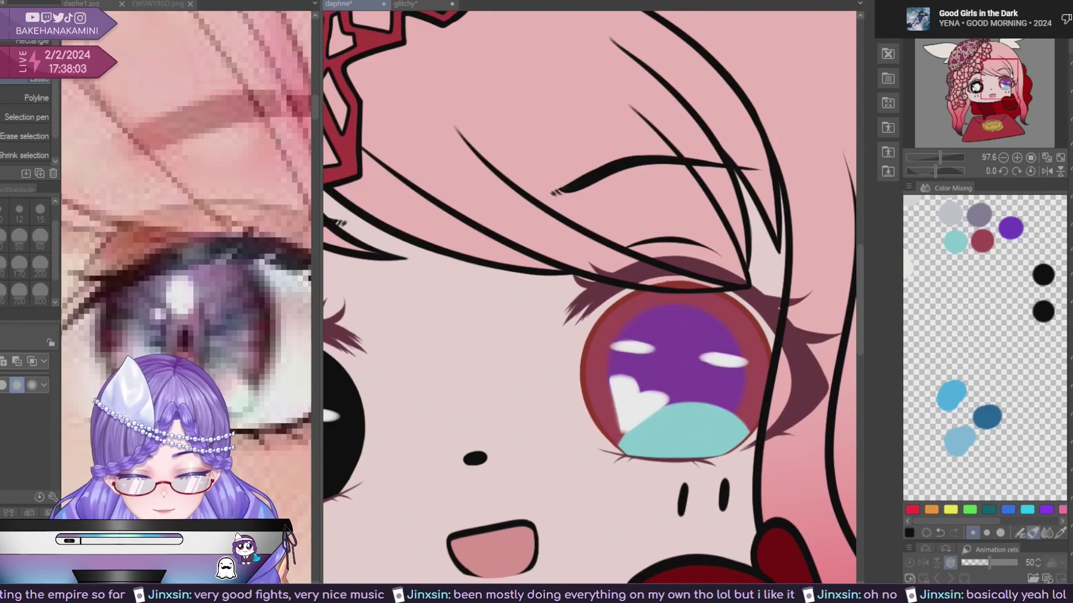
{"action": "key", "text": "ctrl+y"}
{"action": "key", "text": "ctrl+z"}
{"action": "key", "text": "ctrl+y"}
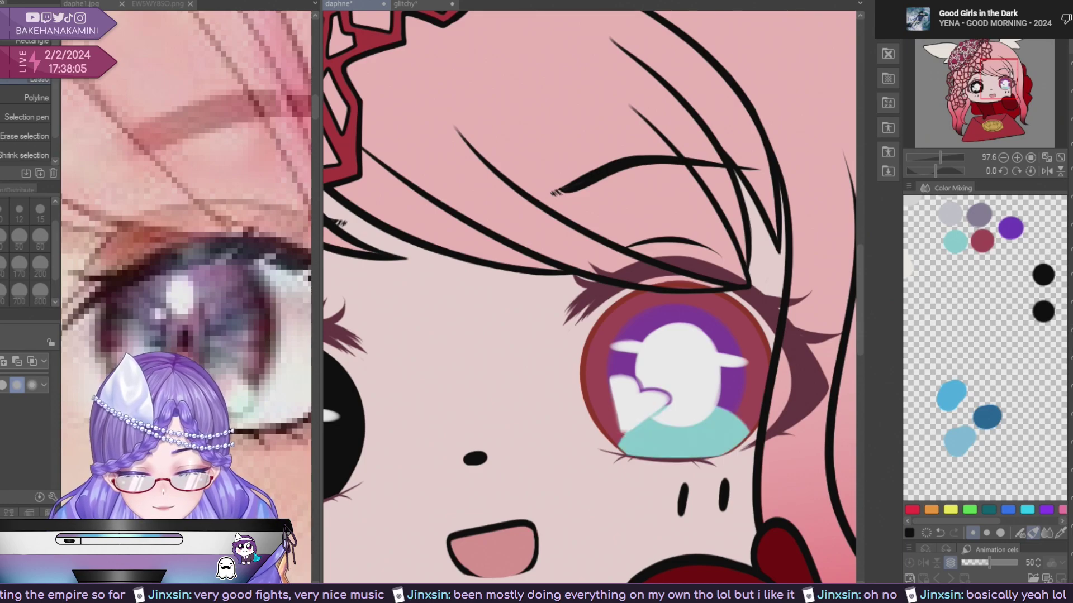
Compare the right-hand eye before and after its last changes across the whole character, and save the daphne illustration.
{"action": "key", "text": "ctrl+z"}
{"action": "key", "text": "ctrl+z"}
{"action": "key", "text": "ctrl+y"}
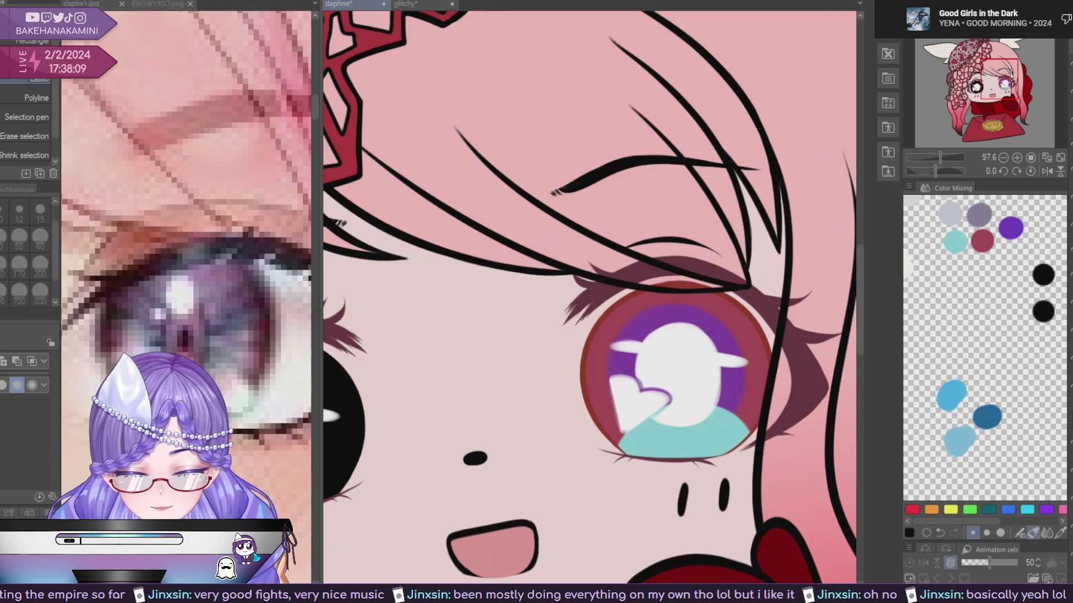
{"action": "key", "text": "ctrl+z"}
{"action": "key", "text": "ctrl+y"}
{"action": "key", "text": "ctrl+0"}
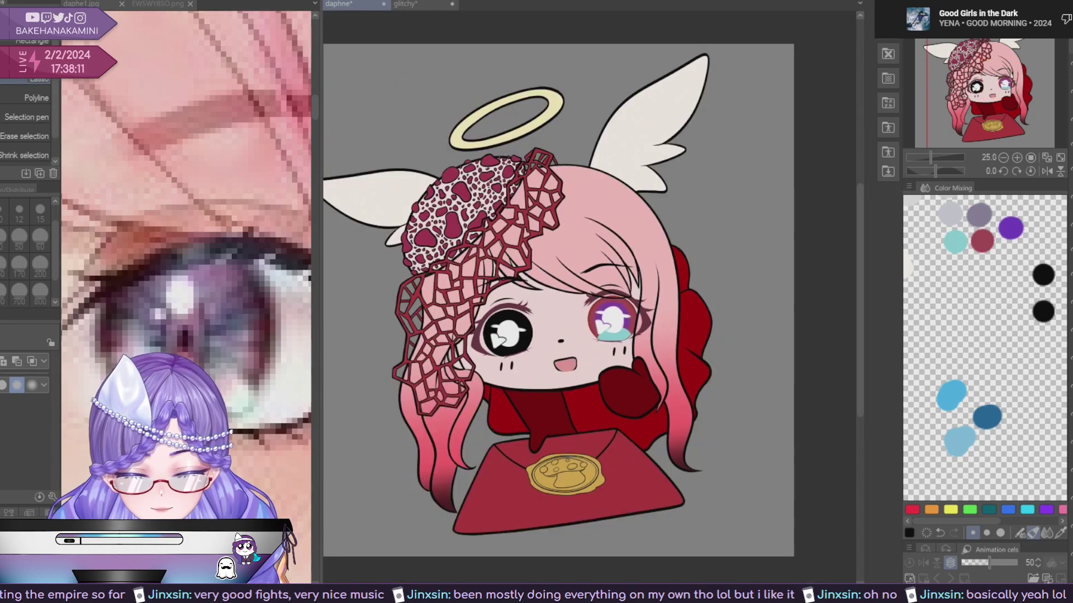
{"action": "left_click_drag", "start_coordinate": [769, 333], "coordinate": [782, 348]}
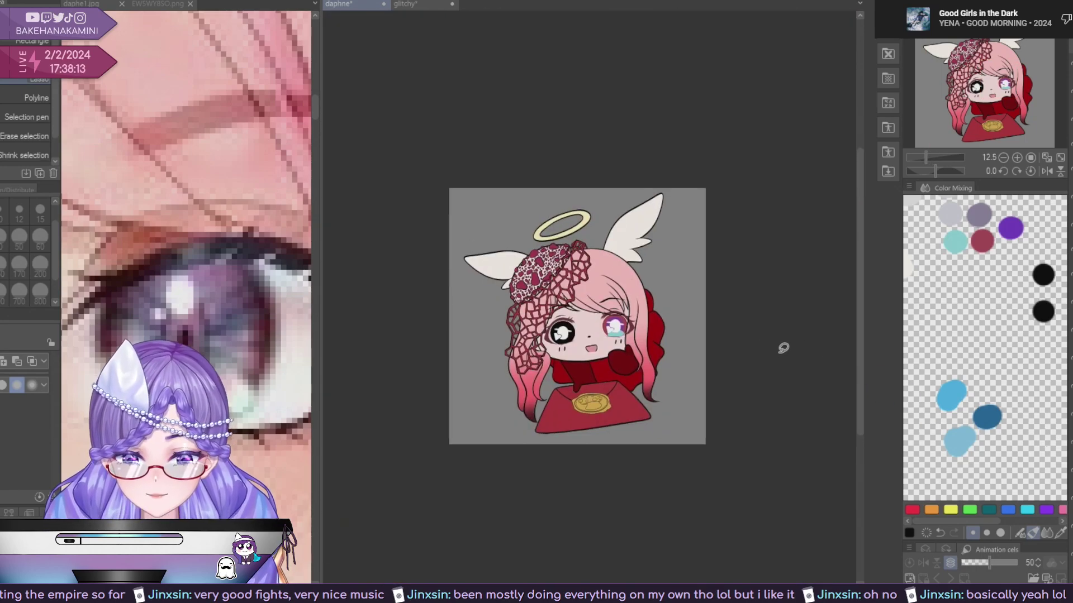
{"action": "key", "text": "ctrl+s"}
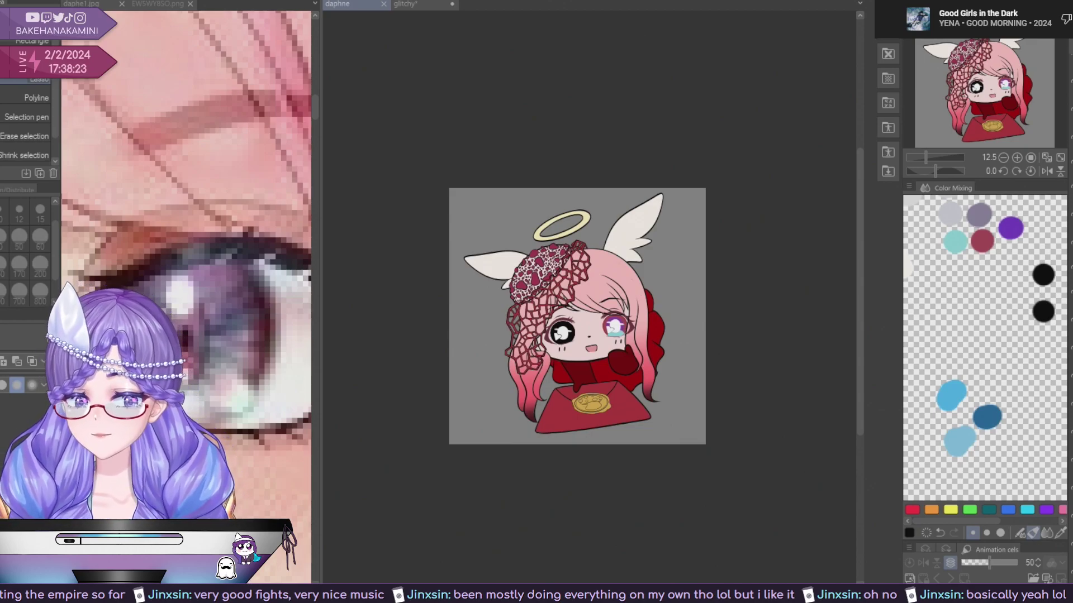
{"action": "scroll", "coordinate": [861, 308], "scroll_direction": "down", "scroll_amount": 1}
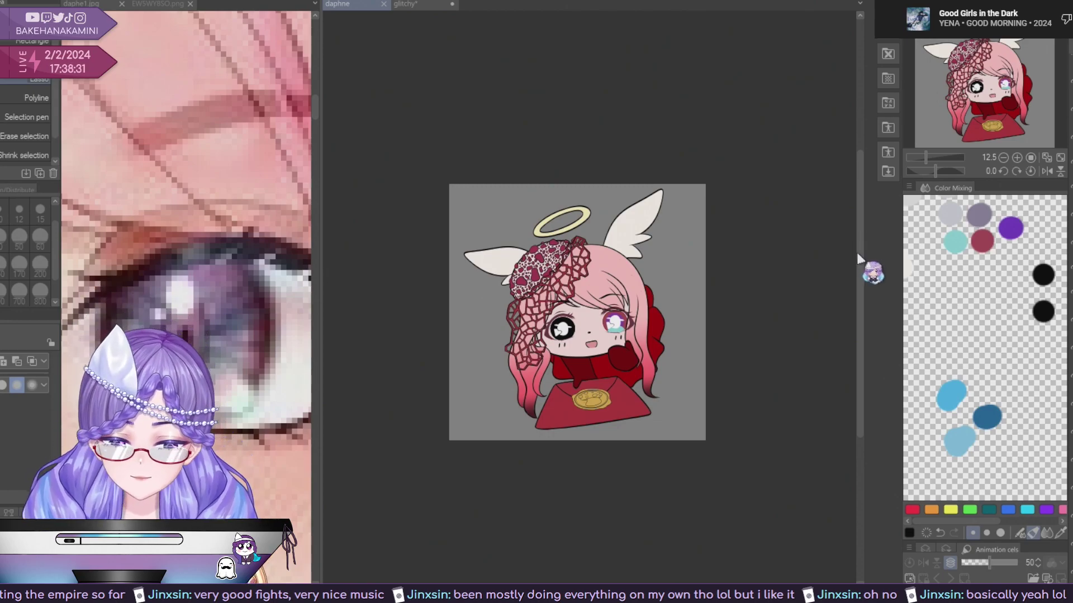
{"action": "left_click_drag", "start_coordinate": [860, 303], "coordinate": [862, 303]}
{"action": "scroll", "coordinate": [699, 264], "scroll_direction": "up", "scroll_amount": 4}
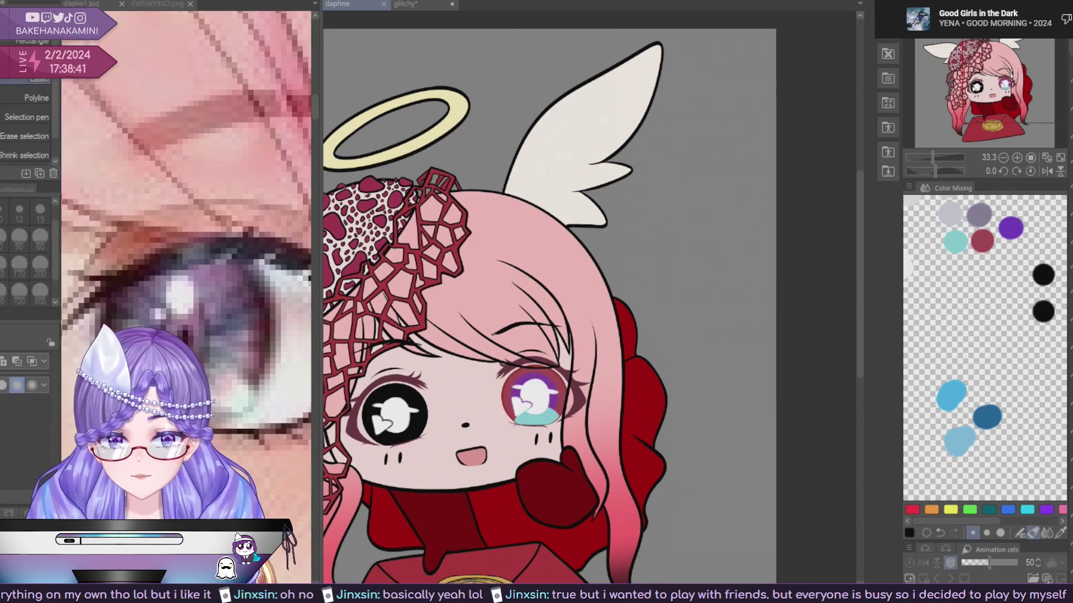
Paste the Daphne Amanita emotes sheet into a new illustration and enlarge it to 538% with Scale/Rotate.
{"action": "key", "text": "Return"}
{"action": "key", "text": "ctrl+v"}
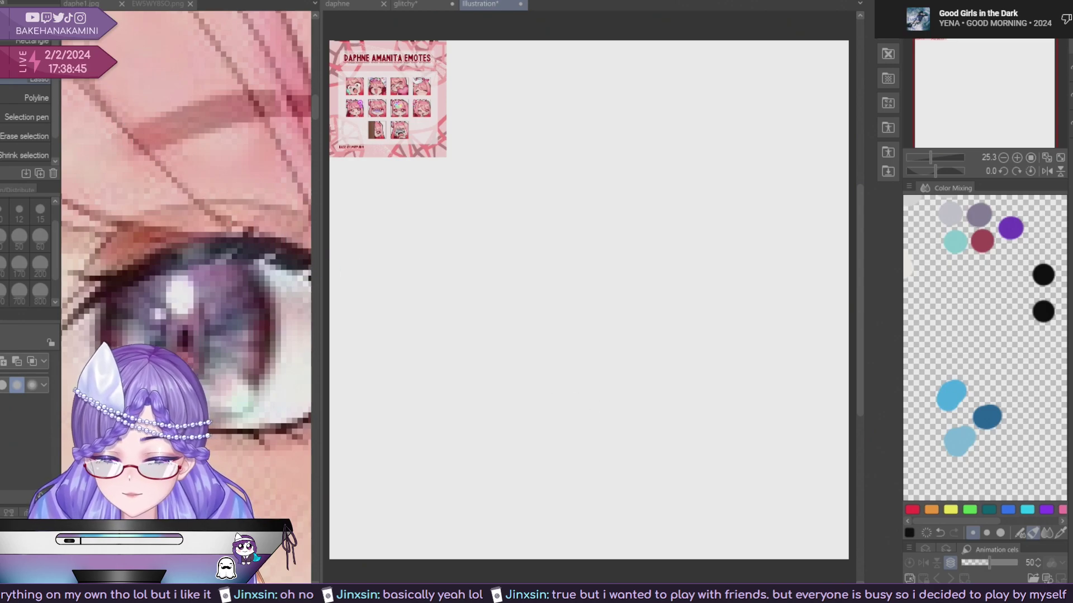
{"action": "left_click", "coordinate": [4, 2]}
{"action": "mouse_move", "coordinate": [39, 316]}
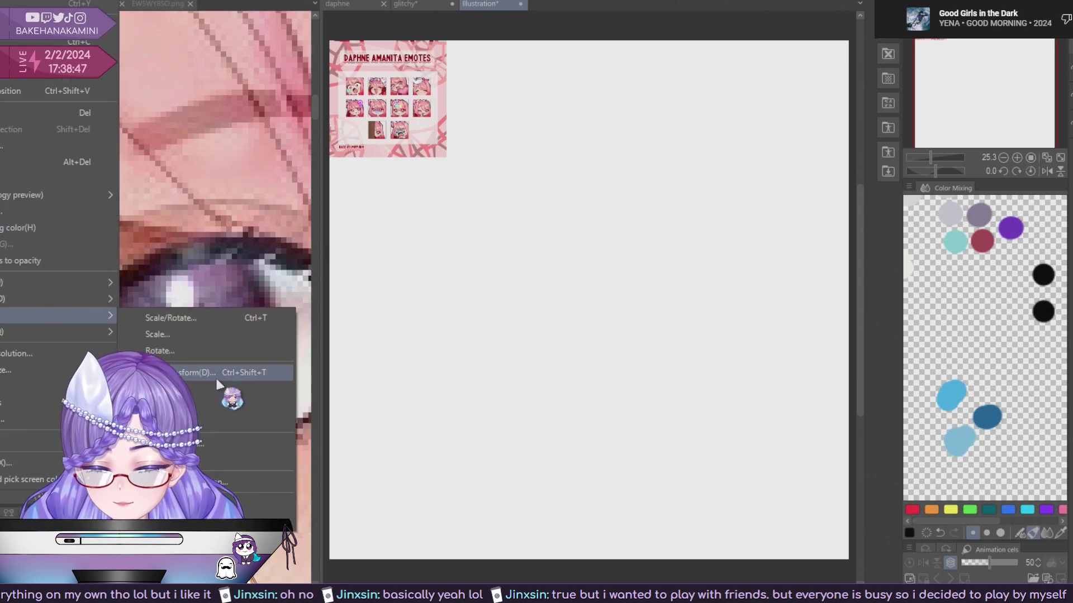
{"action": "left_click", "coordinate": [214, 377]}
{"action": "left_click", "coordinate": [430, 182]}
{"action": "left_click", "coordinate": [6, 2]}
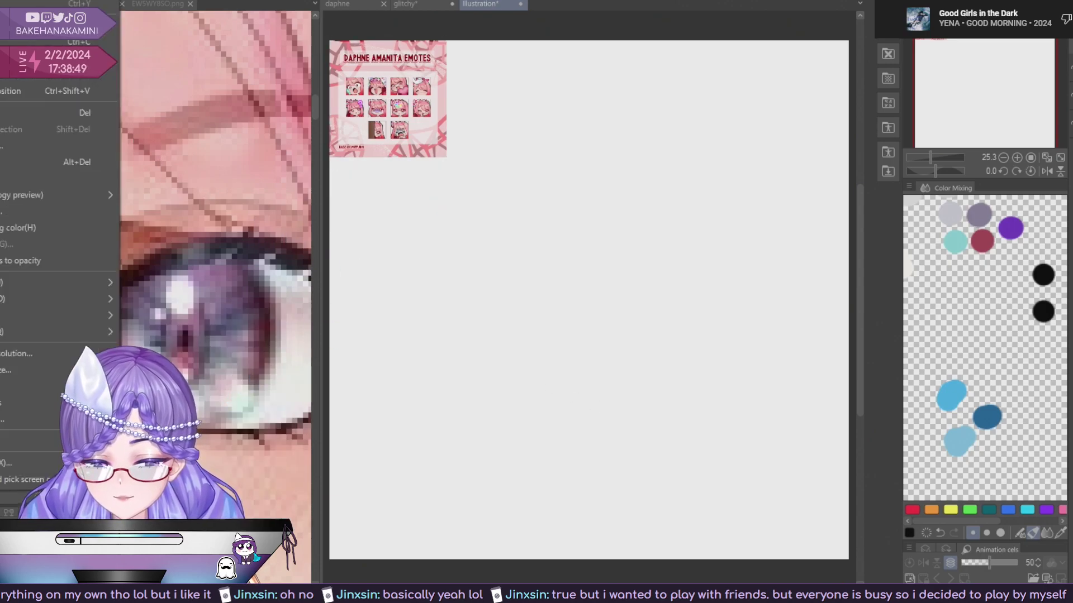
{"action": "mouse_move", "coordinate": [87, 315]}
{"action": "left_click", "coordinate": [171, 318]}
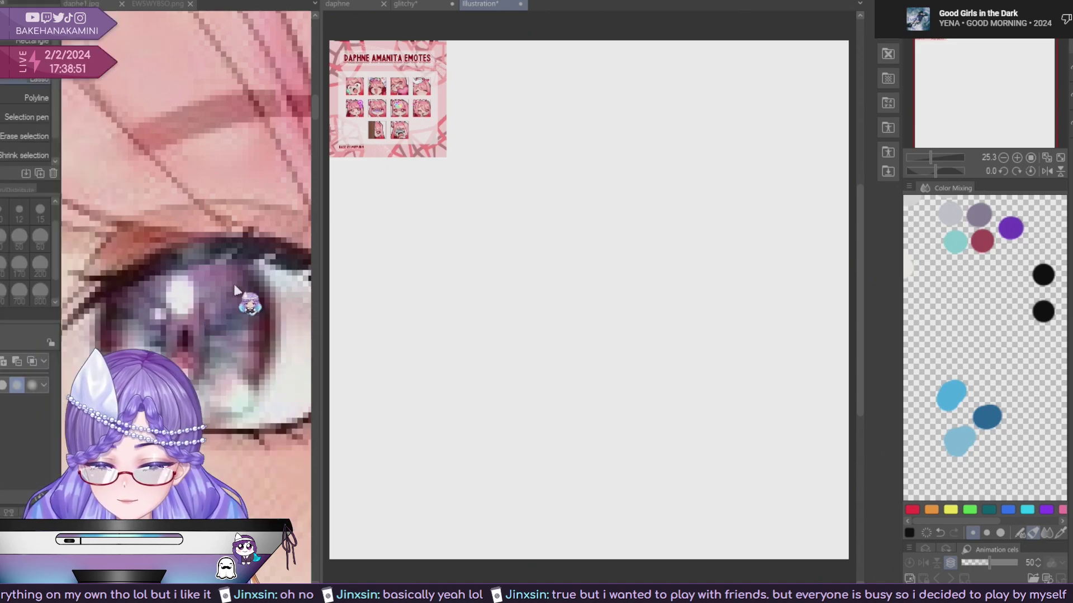
{"action": "left_click_drag", "start_coordinate": [445, 157], "coordinate": [957, 602]}
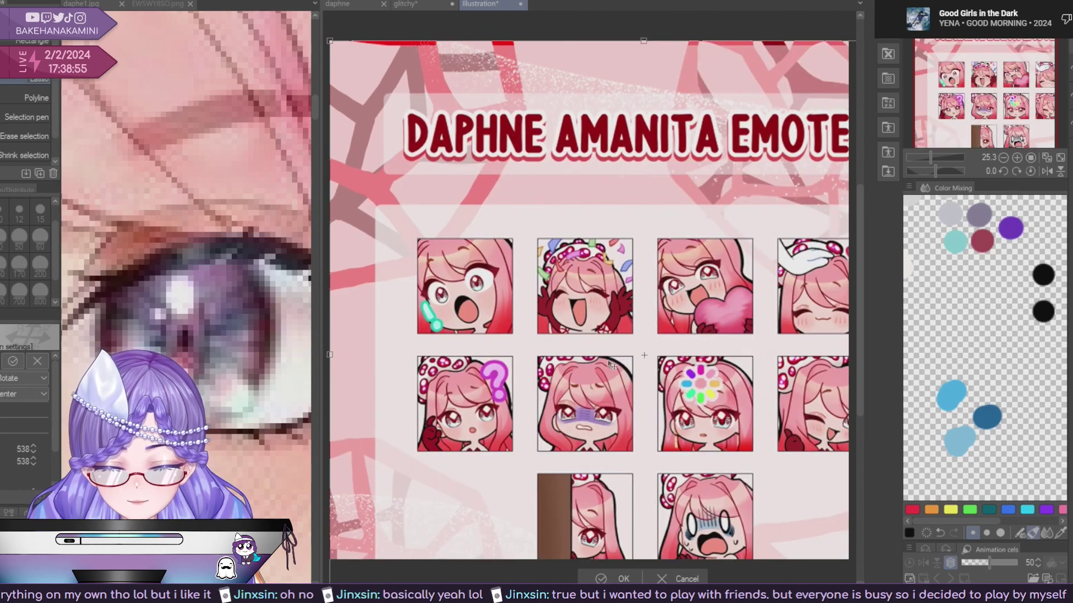
Apply the sheet's enlargement and sample the pale blue from the surprised emote's left-hand eye as the drawing colour.
{"action": "scroll", "coordinate": [468, 266], "scroll_direction": "up", "scroll_amount": 2}
{"action": "scroll", "coordinate": [472, 302], "scroll_direction": "down", "scroll_amount": 3}
{"action": "scroll", "coordinate": [462, 282], "scroll_direction": "up", "scroll_amount": 3}
{"action": "scroll", "coordinate": [465, 282], "scroll_direction": "up", "scroll_amount": 6}
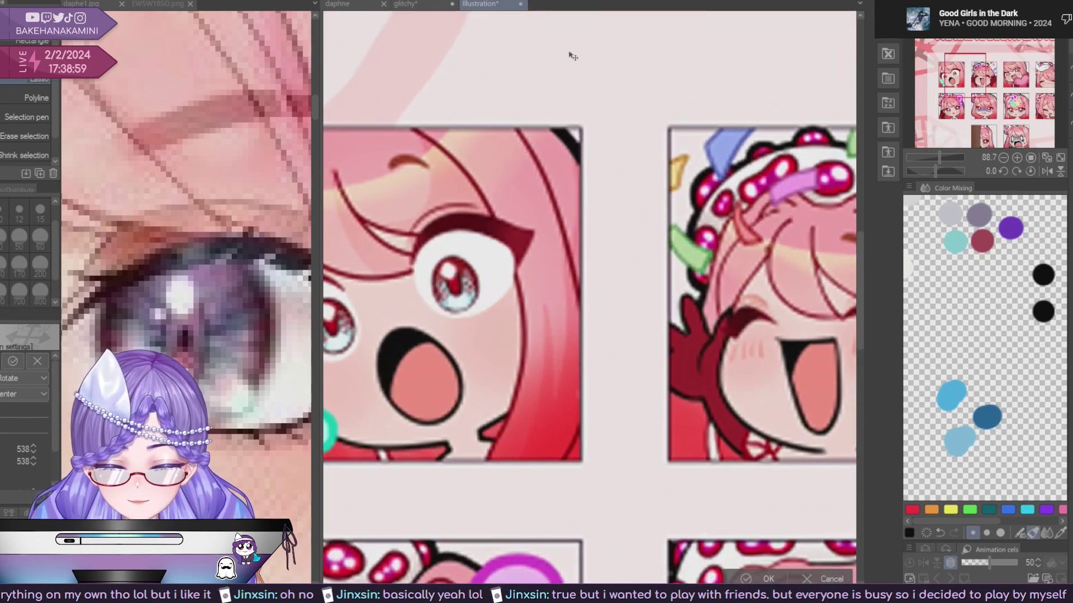
{"action": "left_click_drag", "start_coordinate": [481, 70], "coordinate": [610, 72]}
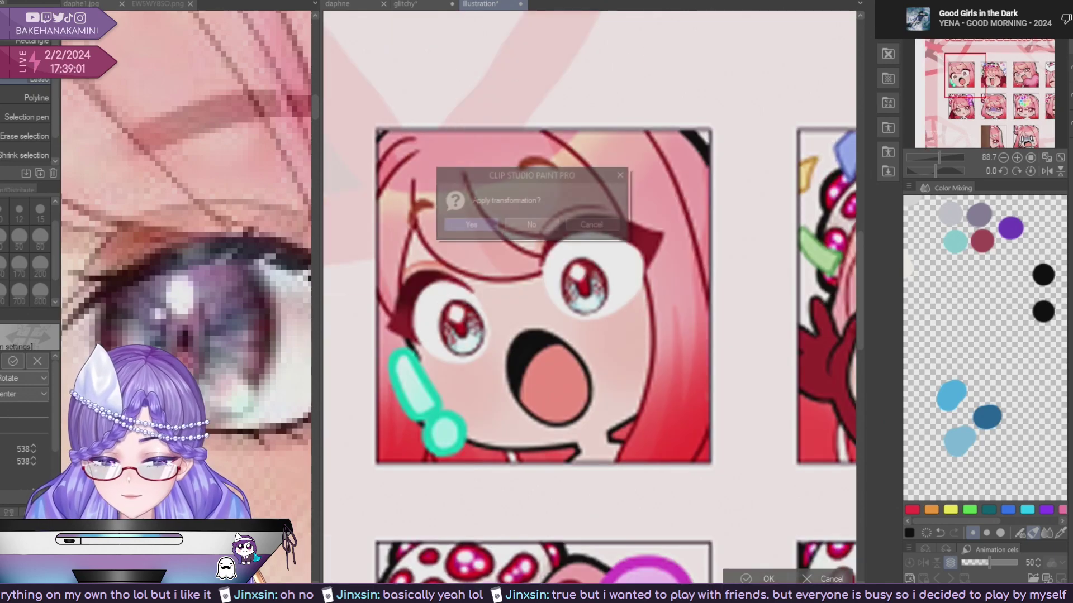
{"action": "left_click", "coordinate": [462, 220]}
{"action": "key", "text": "Return"}
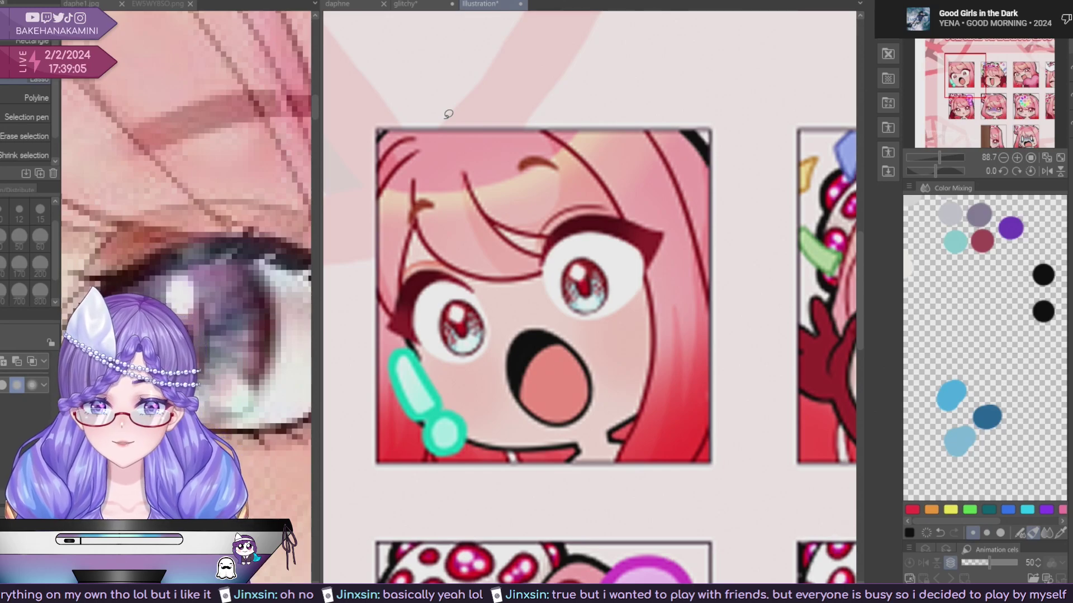
{"action": "key", "text": "p"}
{"action": "left_click_drag", "start_coordinate": [629, 102], "coordinate": [666, 121]}
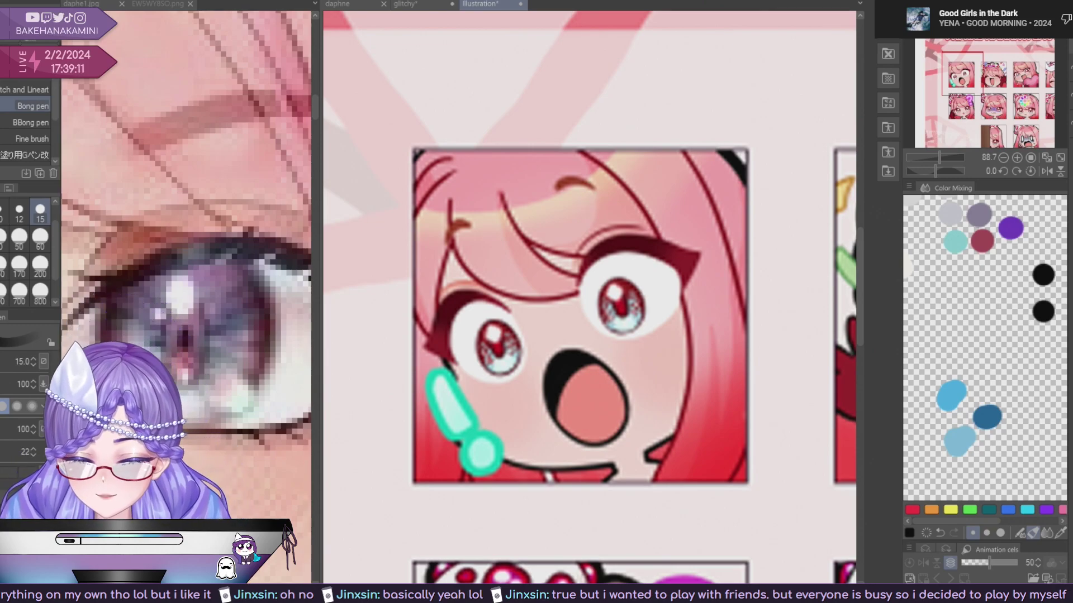
{"action": "key", "text": "x"}
{"action": "scroll", "coordinate": [517, 347], "scroll_direction": "up", "scroll_amount": 3}
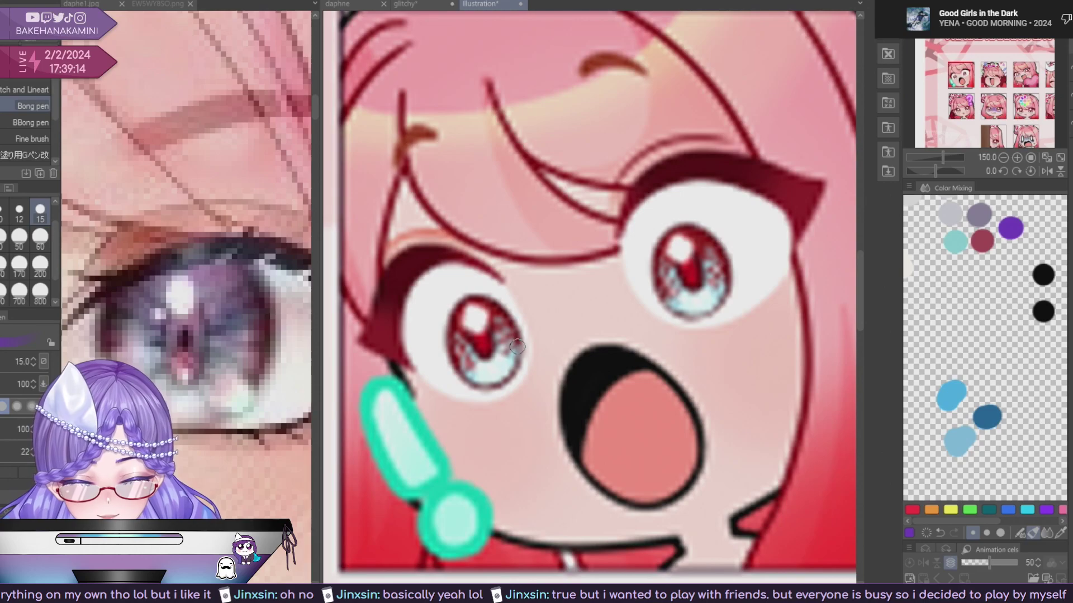
{"action": "left_click", "coordinate": [513, 356], "text": "alt"}
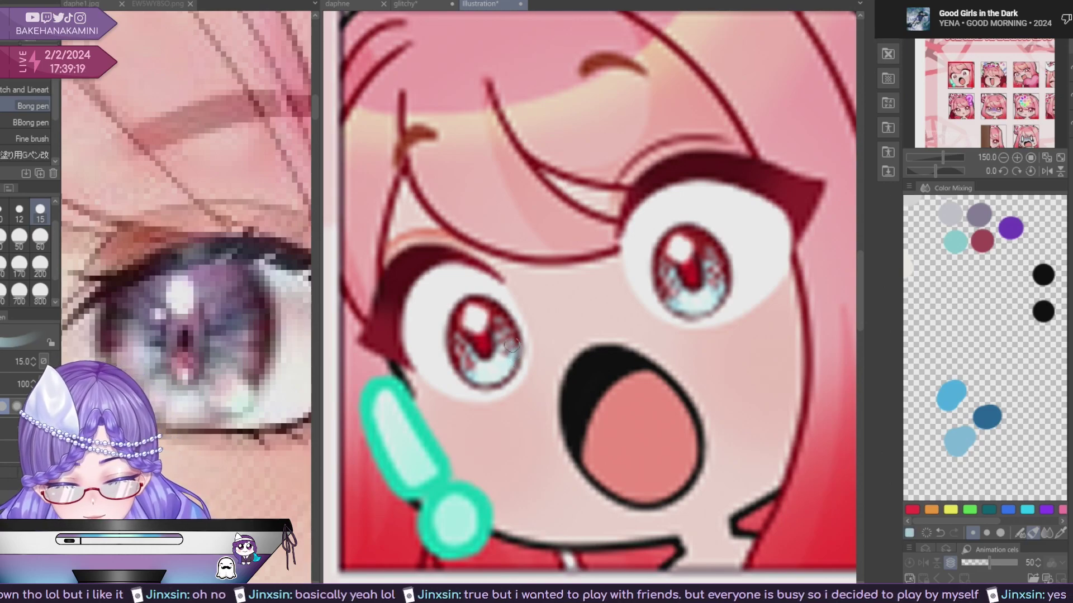
Recolour the plum base of the daphne character's right-hand iris light blue with the Milli pen at size 200.
{"action": "left_click", "coordinate": [410, 4]}
{"action": "left_click", "coordinate": [347, 4]}
{"action": "left_click_drag", "start_coordinate": [657, 247], "coordinate": [652, 197]}
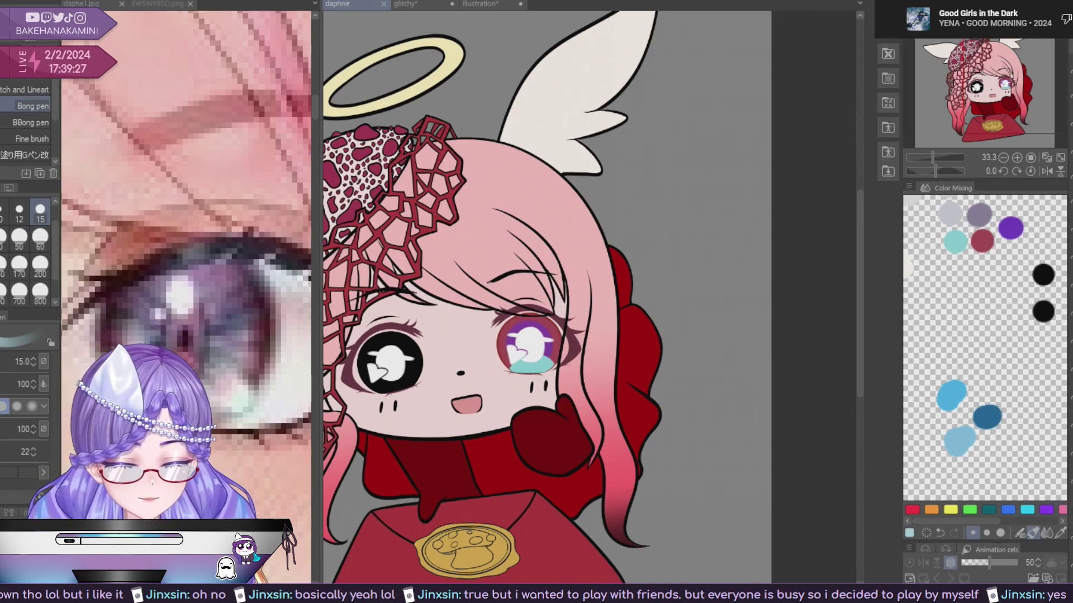
{"action": "key", "text": "ctrl+z"}
{"action": "key", "text": "ctrl+y"}
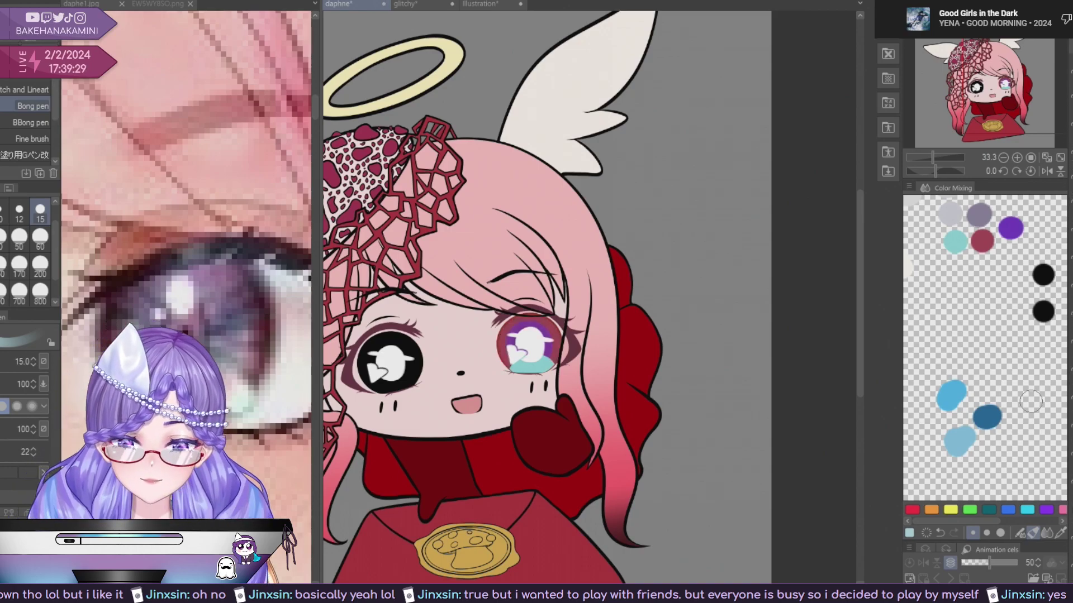
{"action": "left_click", "coordinate": [40, 267]}
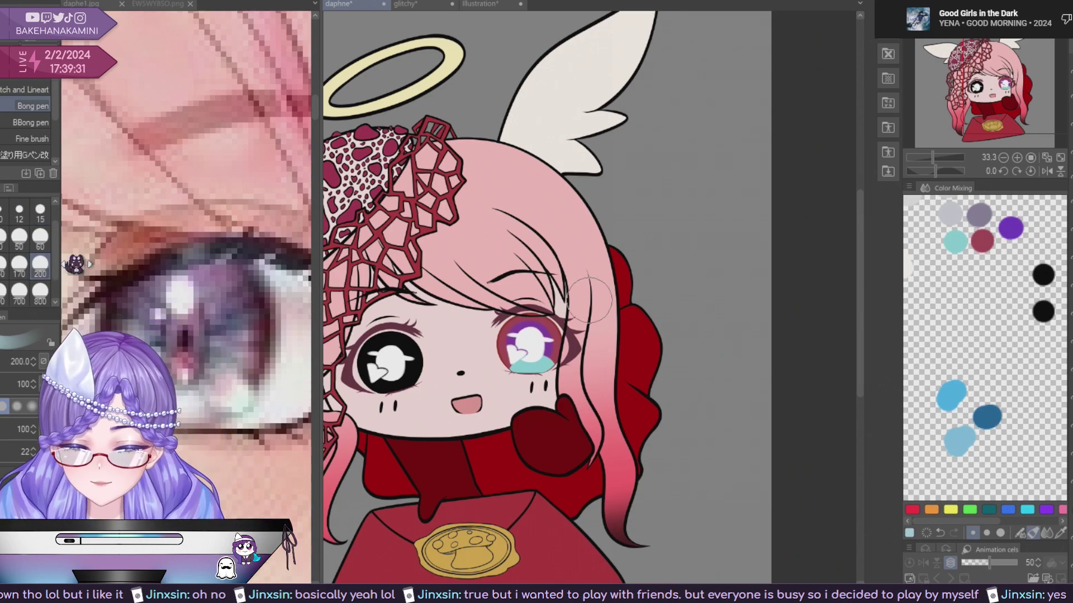
{"action": "left_click", "coordinate": [22, 56]}
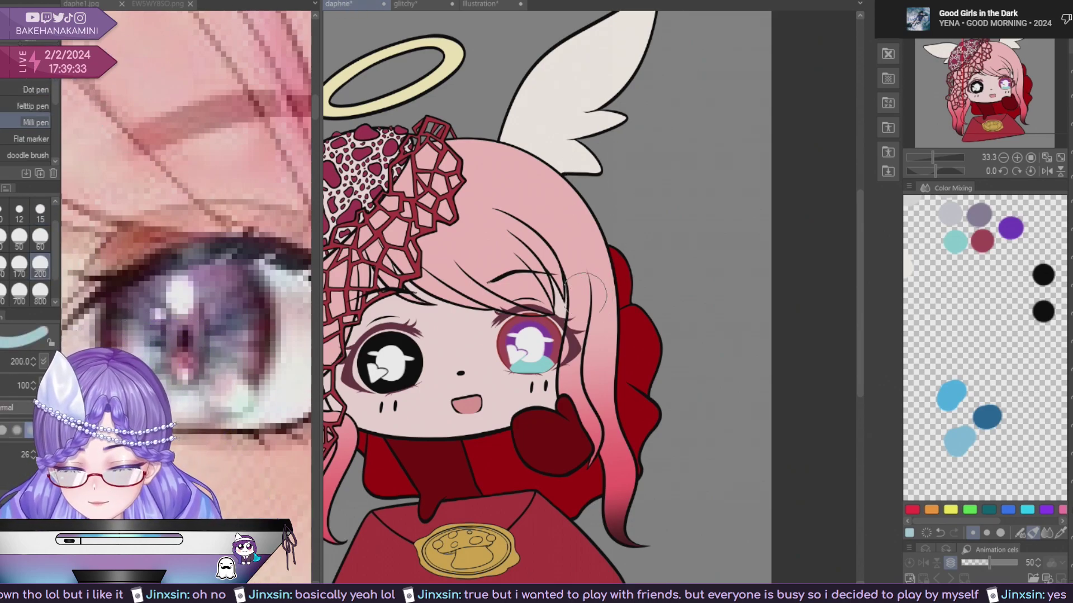
{"action": "scroll", "coordinate": [585, 292], "scroll_direction": "up", "scroll_amount": 1}
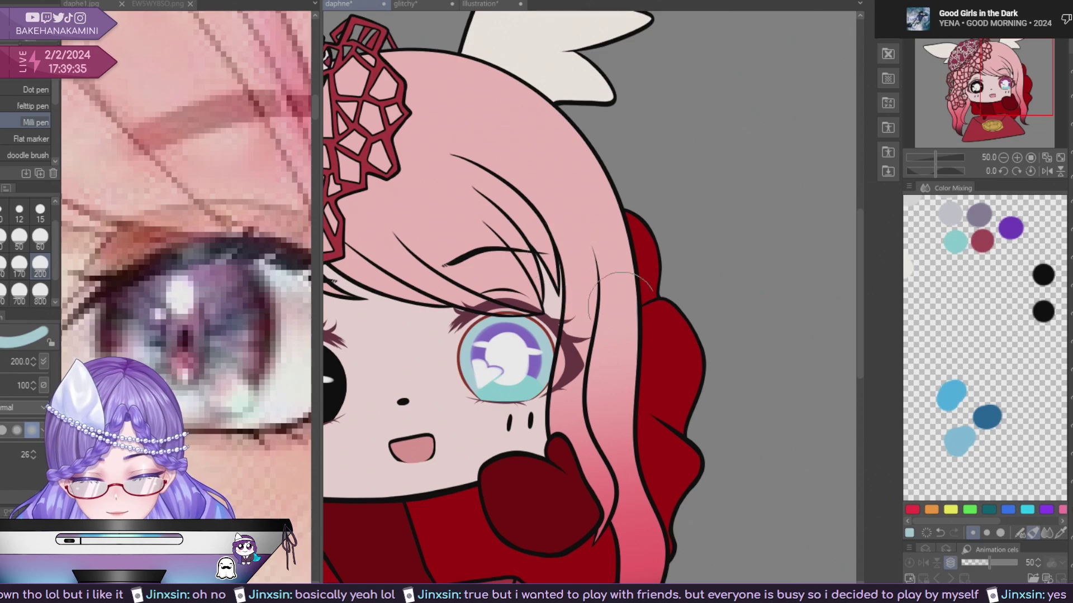
Check the recoloured right-hand eye at different magnifications and save the daphne illustration.
{"action": "scroll", "coordinate": [614, 279], "scroll_direction": "down", "scroll_amount": 5}
{"action": "scroll", "coordinate": [632, 395], "scroll_direction": "up", "scroll_amount": 4}
{"action": "key", "text": "ctrl+s"}
{"action": "left_click_drag", "start_coordinate": [619, 312], "coordinate": [654, 351]}
{"action": "scroll", "coordinate": [637, 358], "scroll_direction": "down", "scroll_amount": 1}
{"action": "scroll", "coordinate": [637, 361], "scroll_direction": "up", "scroll_amount": 2}
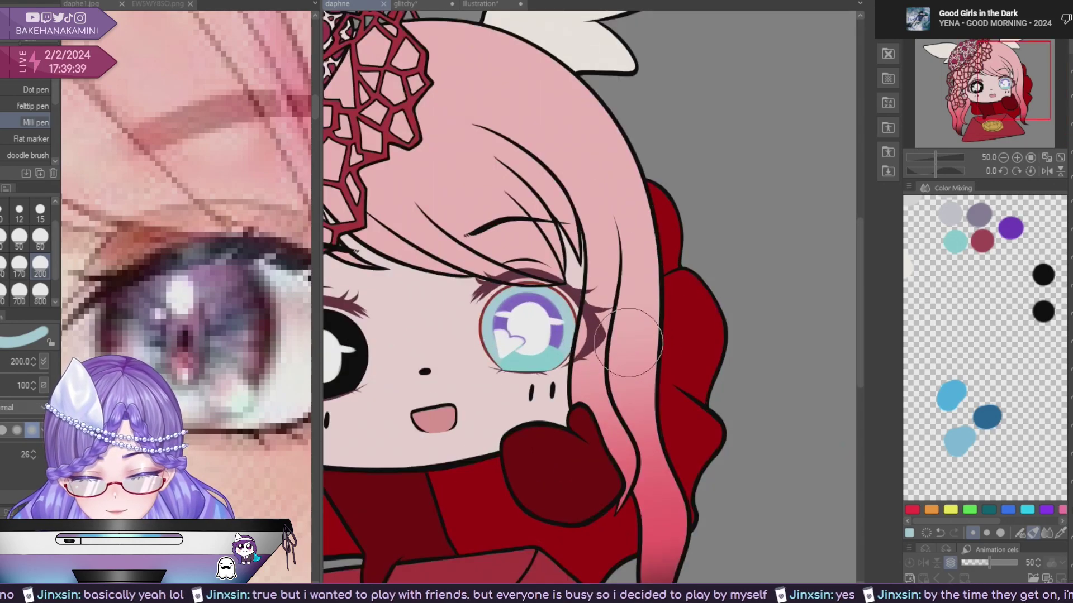
{"action": "scroll", "coordinate": [628, 342], "scroll_direction": "down", "scroll_amount": 1}
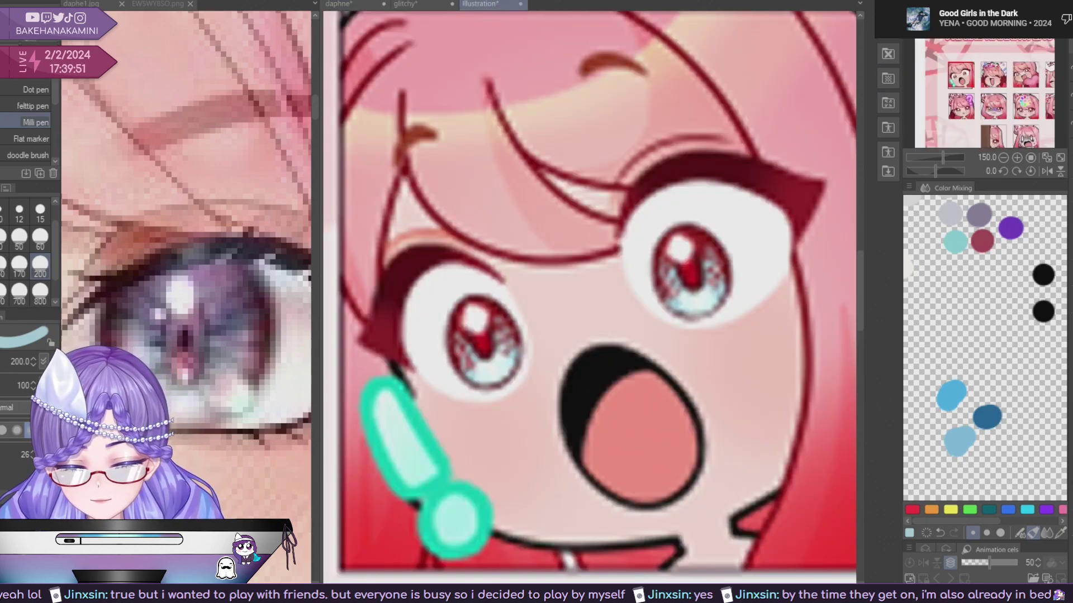
Check the eye colours of the surprised emote again and return to the daphne illustration.
{"action": "left_click", "coordinate": [488, 4]}
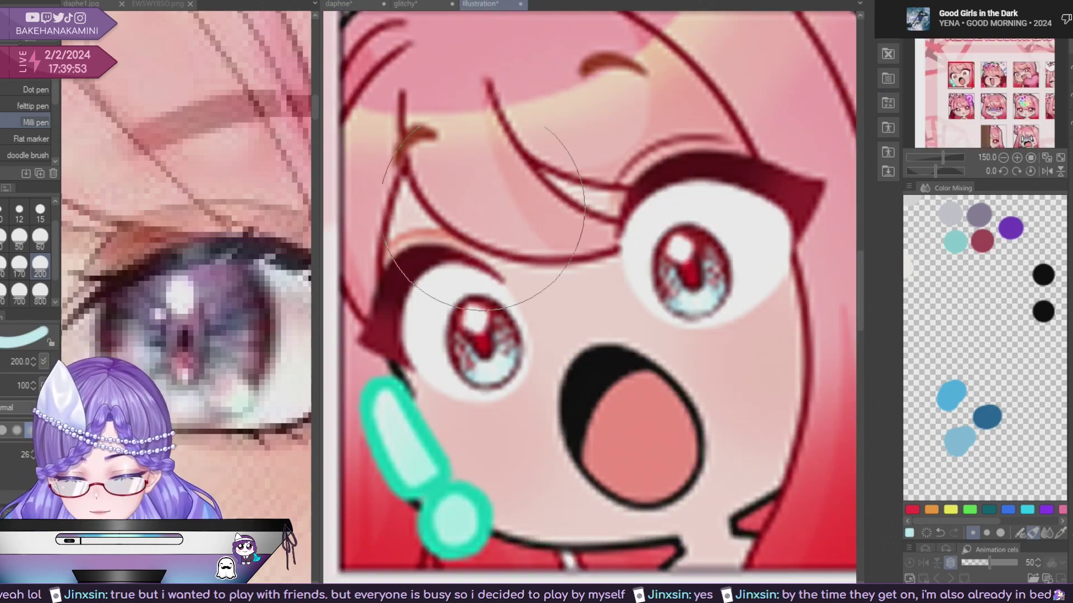
{"action": "left_click", "coordinate": [416, 4]}
{"action": "left_click", "coordinate": [339, 4]}
{"action": "mouse_move", "coordinate": [637, 219]}
{"action": "left_mouse_down"}
{"action": "mouse_move", "coordinate": [637, 232]}
{"action": "mouse_move", "coordinate": [655, 234]}
{"action": "left_mouse_up"}
{"action": "key", "text": "ctrl+s"}
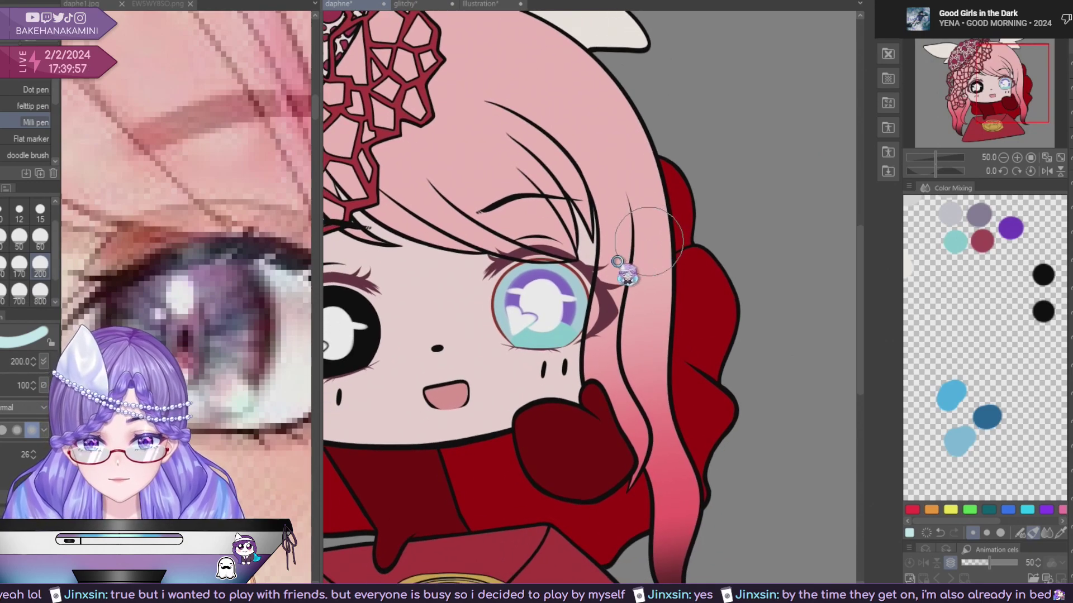
Try a paler aqua over the lower part of the right-hand iris and undo the attempts.
{"action": "key", "text": "ctrl+z"}
{"action": "left_click_drag", "start_coordinate": [562, 348], "coordinate": [545, 352]}
{"action": "key", "text": "ctrl+z"}
{"action": "left_click", "coordinate": [545, 354]}
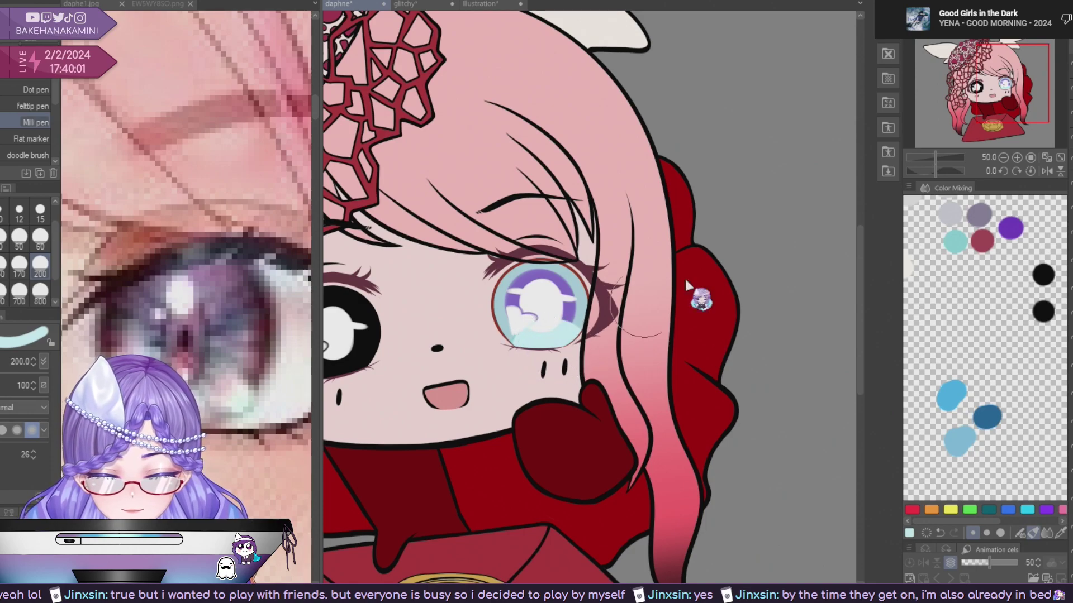
{"action": "key", "text": "ctrl+z"}
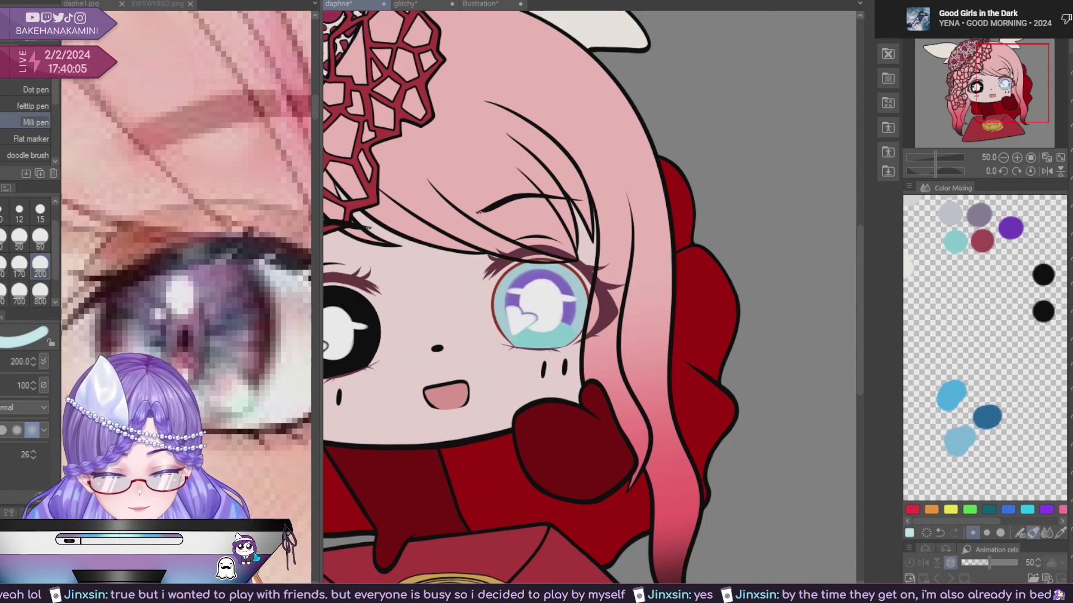
{"action": "key", "text": "ctrl+z"}
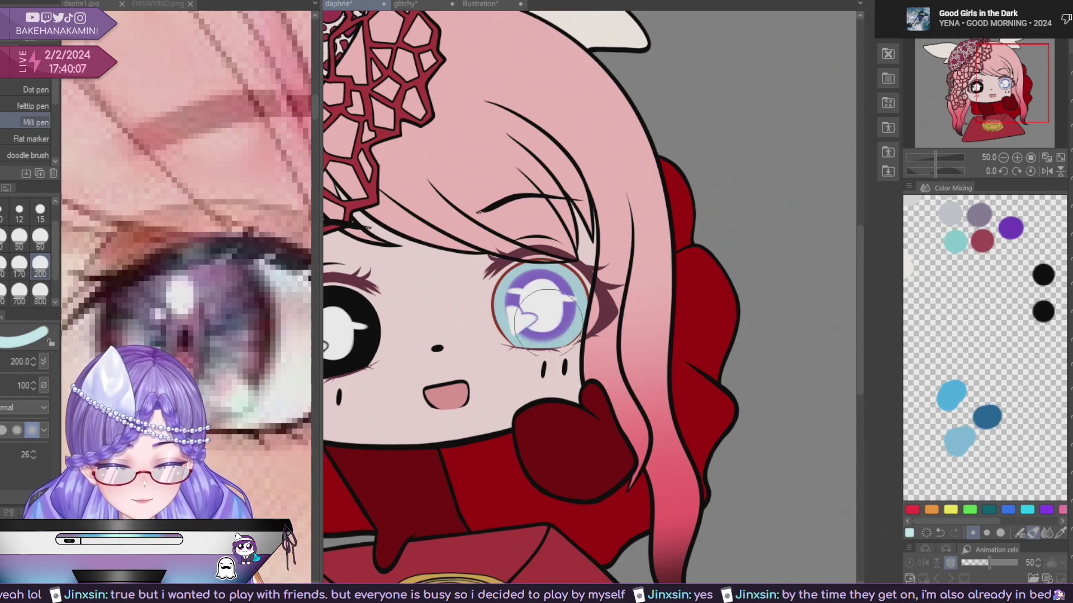
Paint the lower part of the right-hand iris in very pale aqua and check the eye on the whole character.
{"action": "mouse_move", "coordinate": [538, 352]}
{"action": "left_mouse_down"}
{"action": "mouse_move", "coordinate": [571, 354]}
{"action": "mouse_move", "coordinate": [544, 342]}
{"action": "mouse_move", "coordinate": [534, 359]}
{"action": "left_mouse_up"}
{"action": "key", "text": "ctrl+z"}
{"action": "key", "text": "ctrl+z"}
{"action": "scroll", "coordinate": [586, 393], "scroll_direction": "down", "scroll_amount": 4}
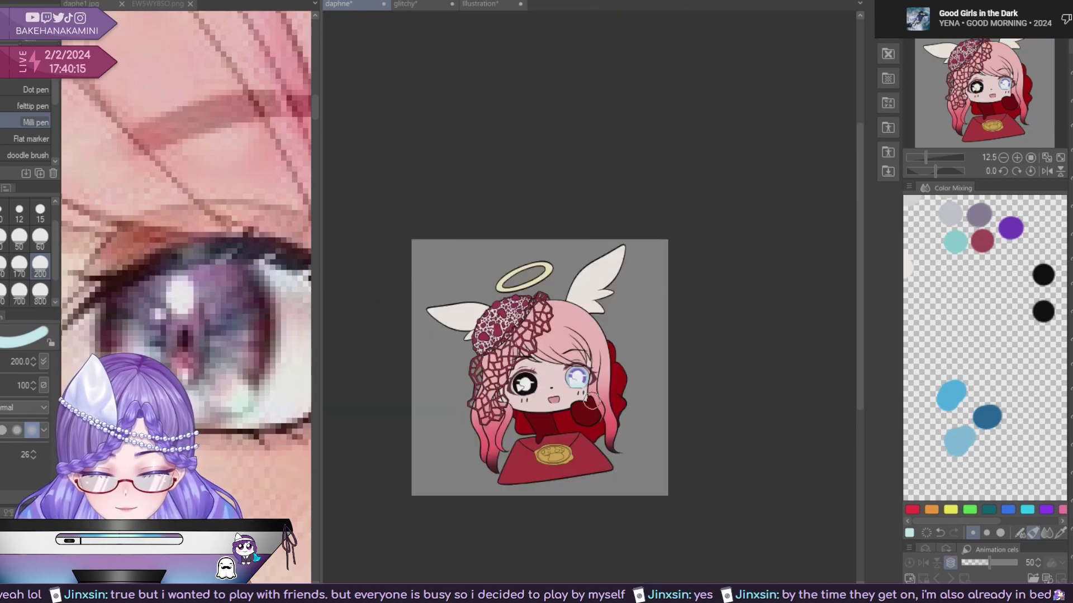
{"action": "scroll", "coordinate": [591, 405], "scroll_direction": "up", "scroll_amount": 4}
{"action": "left_click_drag", "start_coordinate": [594, 411], "coordinate": [609, 361]}
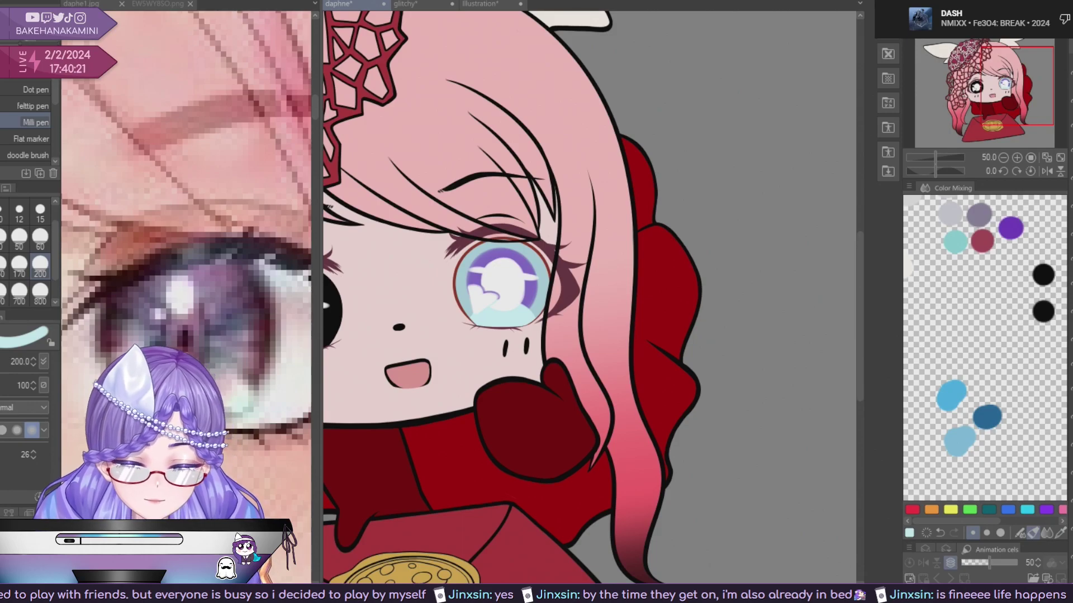
Repaint the inner ring of the right-hand iris in a dark slate purple sampled from the reference artwork's eye.
{"action": "key", "text": "ctrl+z"}
{"action": "left_click_drag", "start_coordinate": [477, 165], "coordinate": [578, 210]}
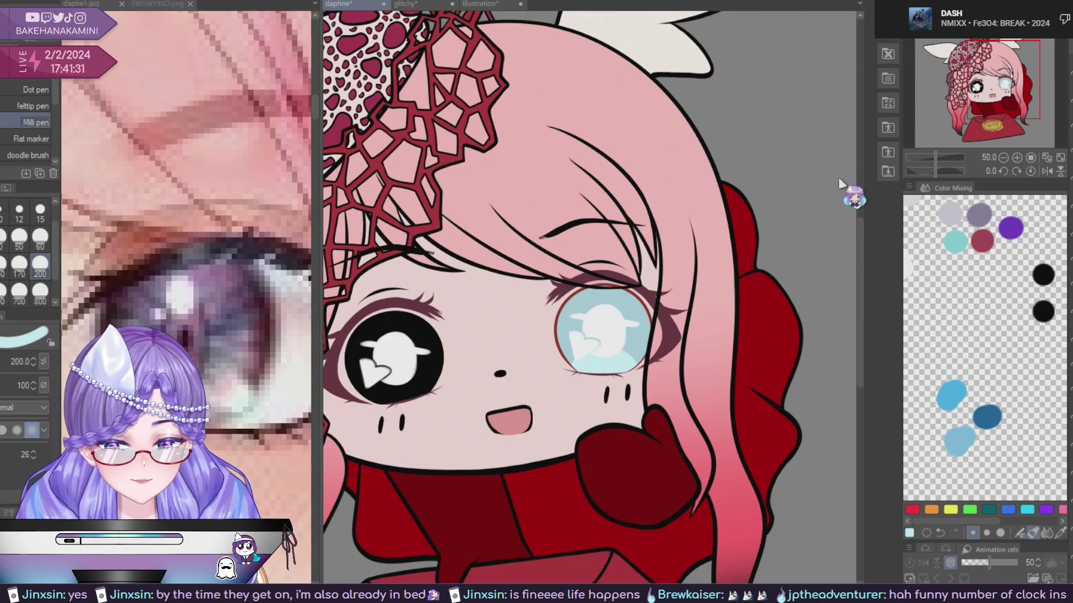
{"action": "left_click_drag", "start_coordinate": [862, 308], "coordinate": [860, 323]}
{"action": "left_click_drag", "start_coordinate": [735, 276], "coordinate": [761, 343]}
{"action": "key", "text": "ctrl+plus"}
{"action": "left_click_drag", "start_coordinate": [638, 359], "coordinate": [659, 355]}
{"action": "key", "text": "ctrl+z"}
{"action": "left_click", "coordinate": [249, 353]}
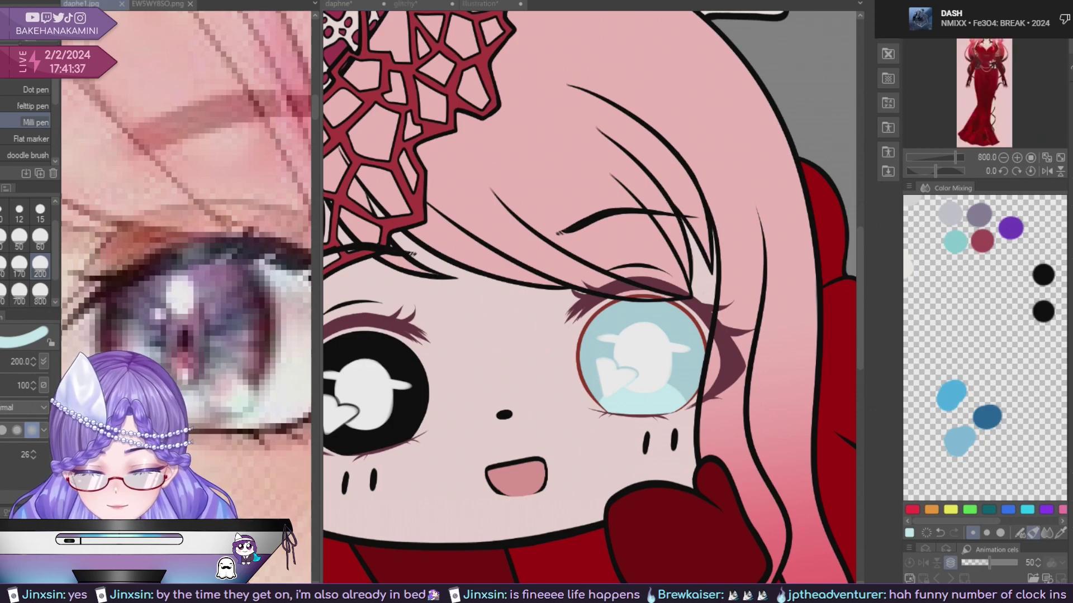
{"action": "left_click", "coordinate": [246, 353], "text": "alt"}
{"action": "left_click", "coordinate": [679, 355]}
{"action": "mouse_move", "coordinate": [656, 355]}
{"action": "left_mouse_down"}
{"action": "mouse_move", "coordinate": [642, 321]}
{"action": "mouse_move", "coordinate": [630, 344]}
{"action": "left_mouse_up"}
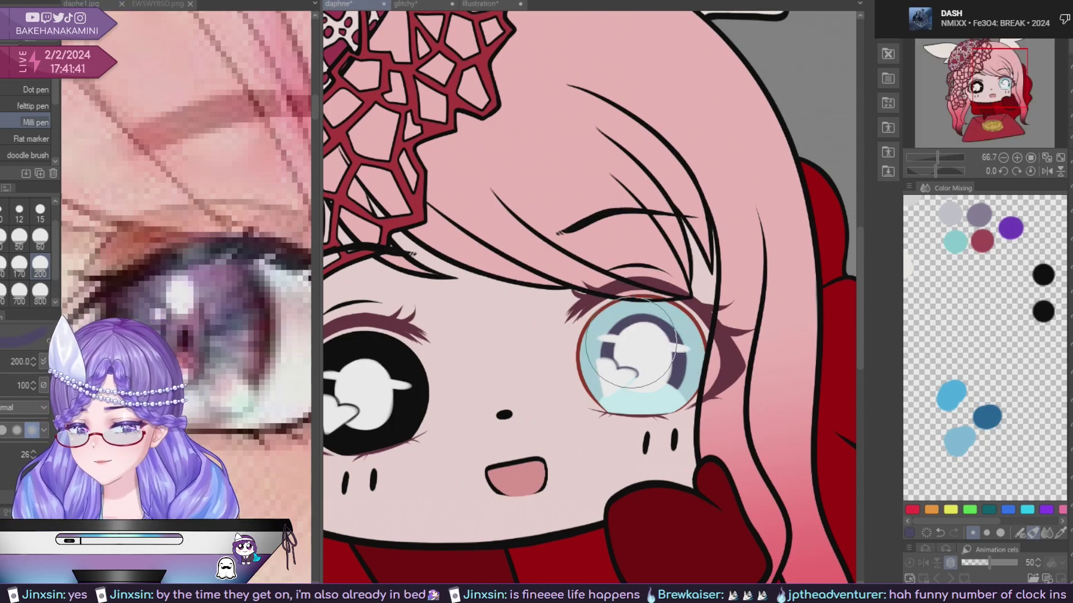